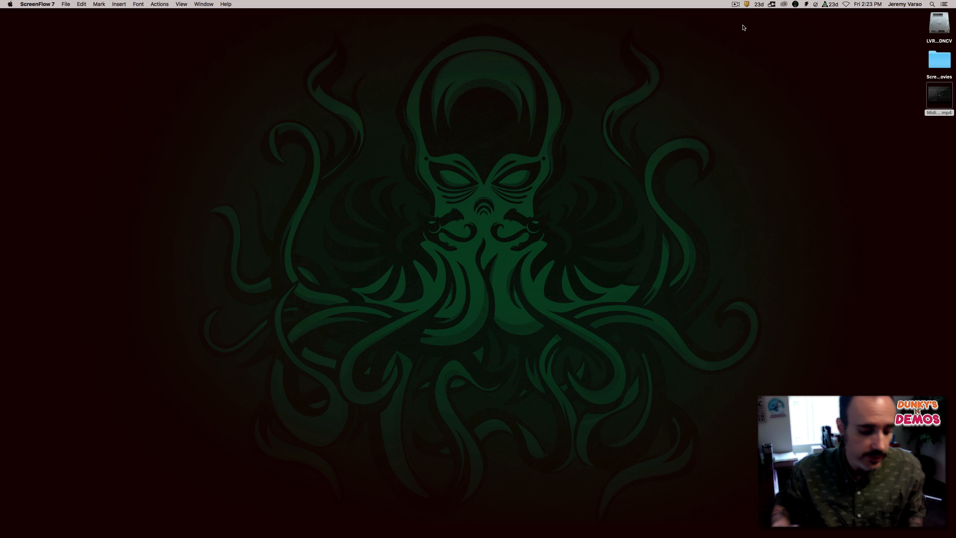
Switch to iTunes and reposition its window showing the Motörhead album No Remorse.
{"action": "key", "text": "super+Tab"}
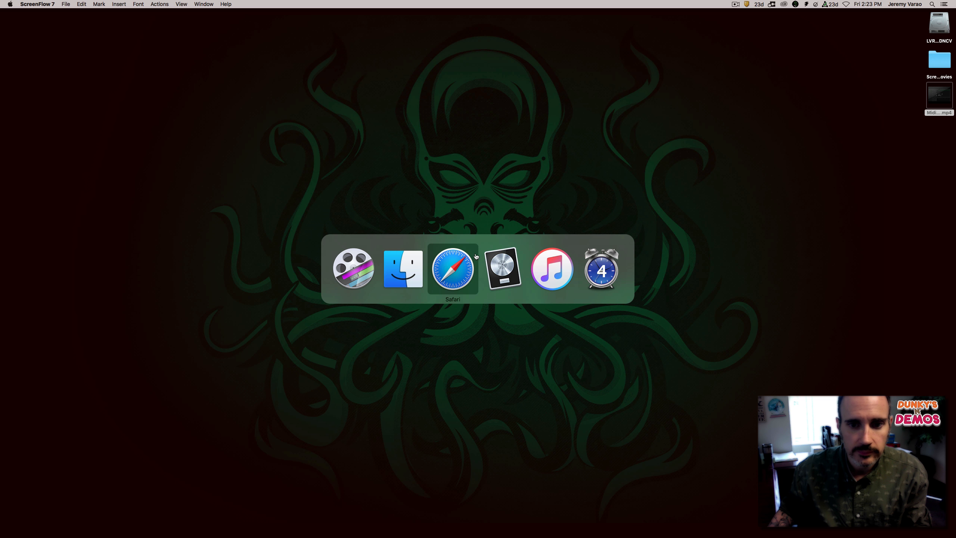
{"action": "left_click", "coordinate": [562, 274]}
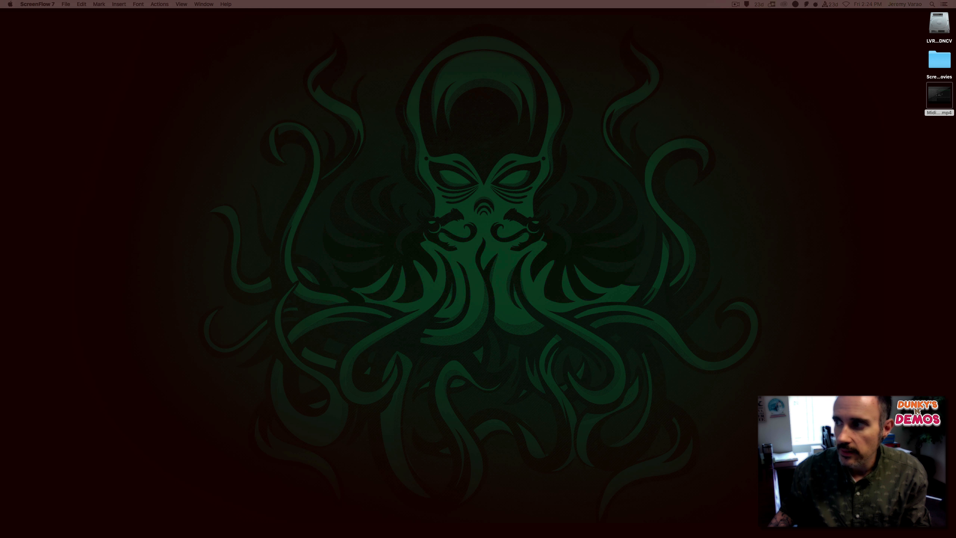
{"action": "left_click_drag", "start_coordinate": [505, 183], "coordinate": [336, 151]}
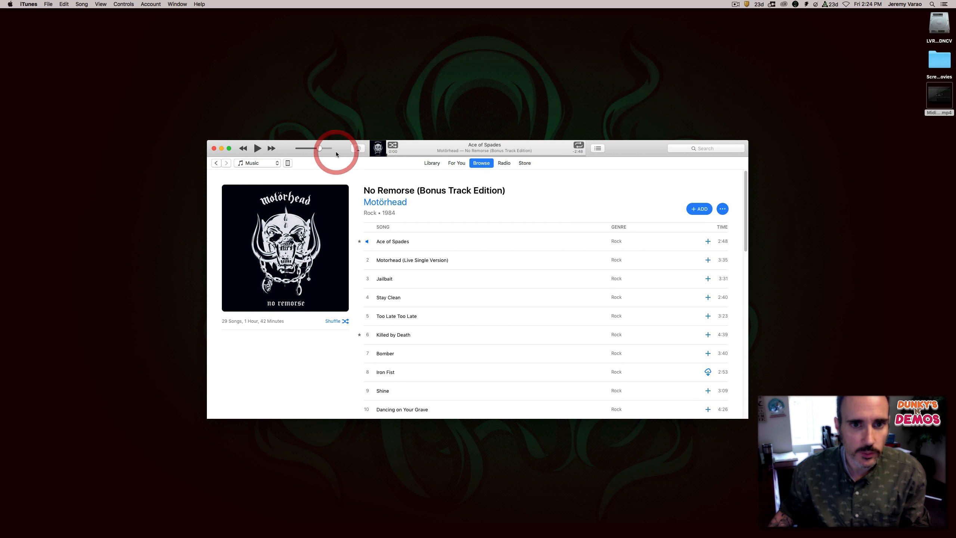
Switch to Logic Pro X, open the EZdrummer instrument on track Inst 1 and show its drum kit.
{"action": "key", "text": "super+Tab"}
{"action": "key", "text": "super+Tab"}
{"action": "key", "text": "super+Tab"}
{"action": "key", "text": "super+Tab"}
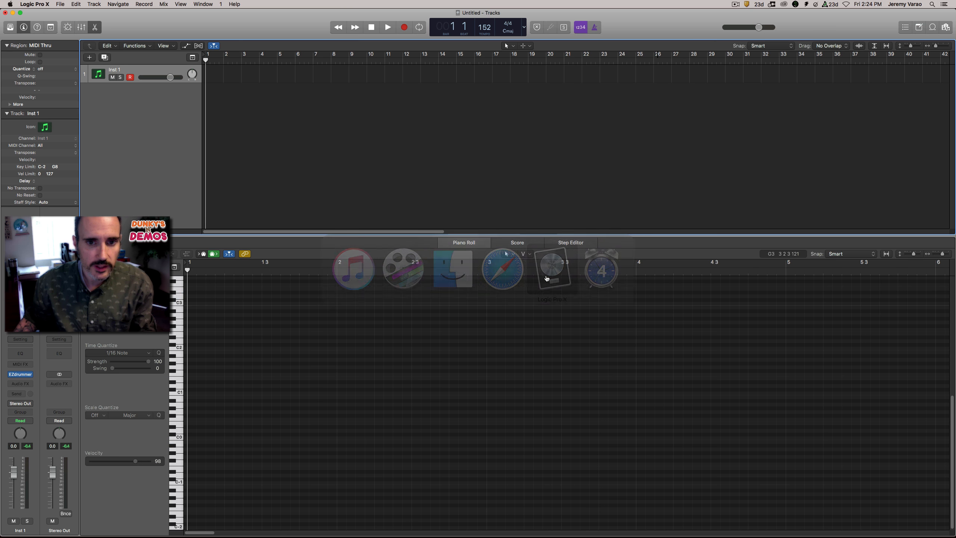
{"action": "left_click", "coordinate": [132, 74]}
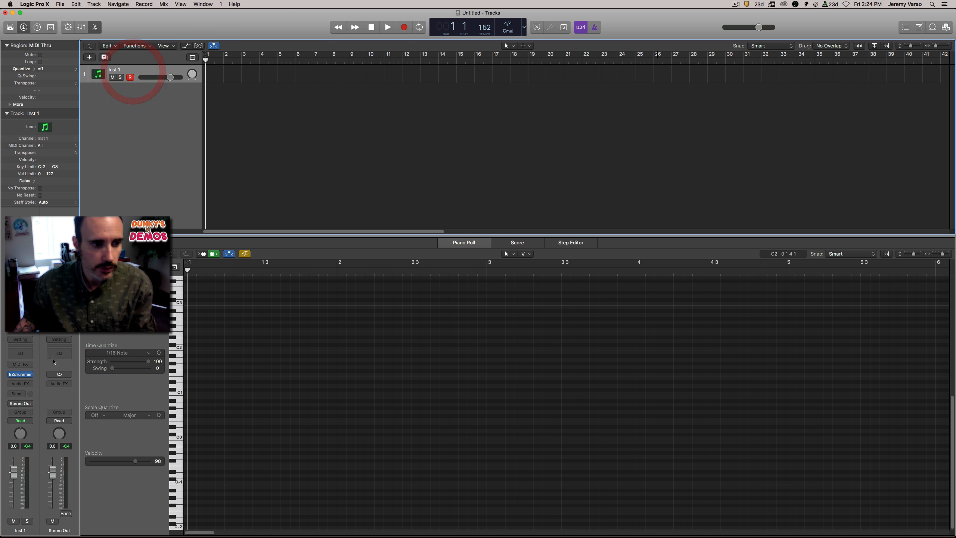
{"action": "left_click", "coordinate": [21, 374]}
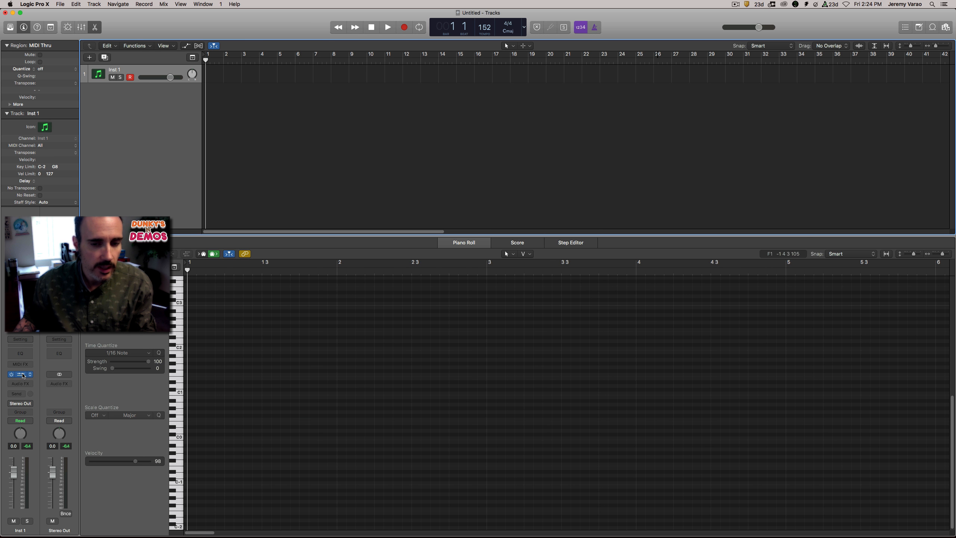
{"action": "left_click_drag", "start_coordinate": [669, 65], "coordinate": [474, 50]}
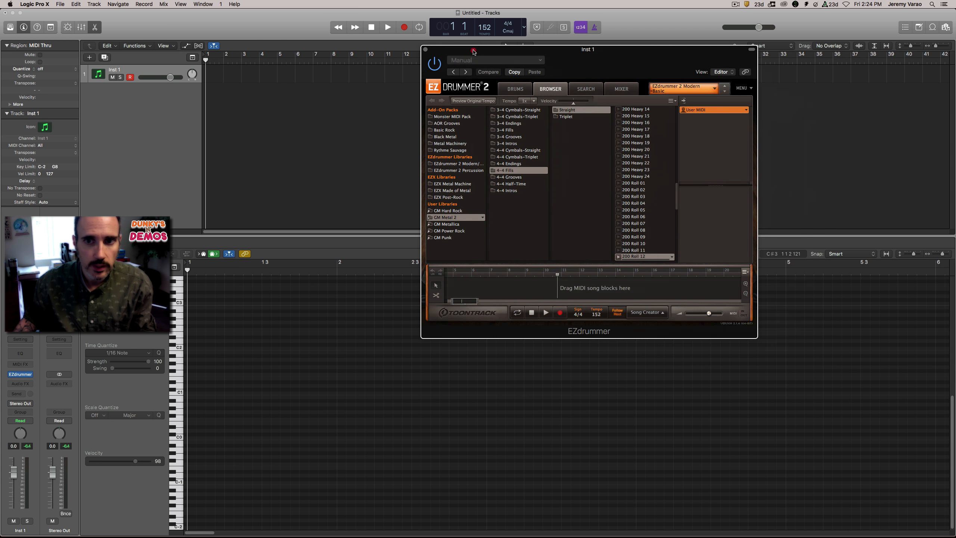
{"action": "left_click", "coordinate": [514, 90]}
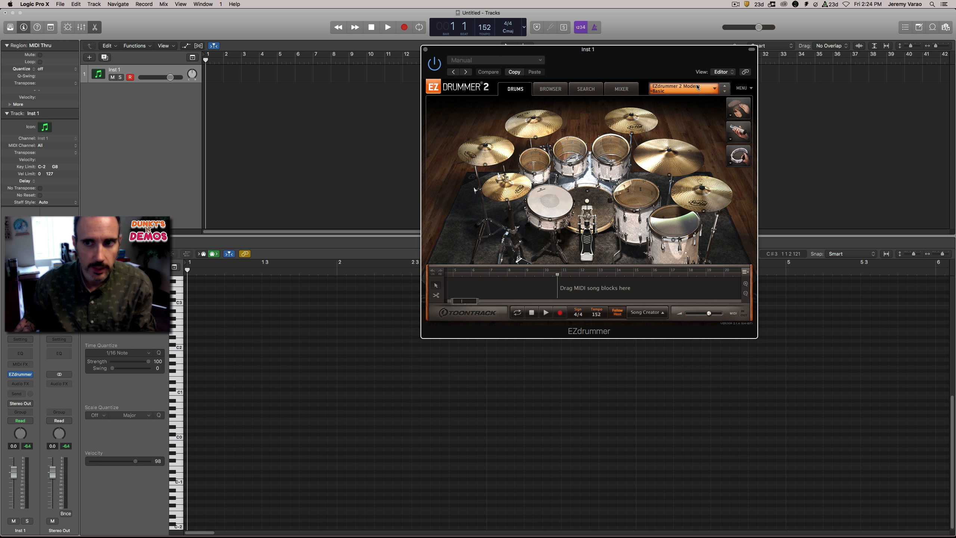
Audition the snare, compare it with the 6x13" DW Edge, and restore the 6x14" Gretsch USA Custom Chrome over Brass.
{"action": "left_click", "coordinate": [553, 214]}
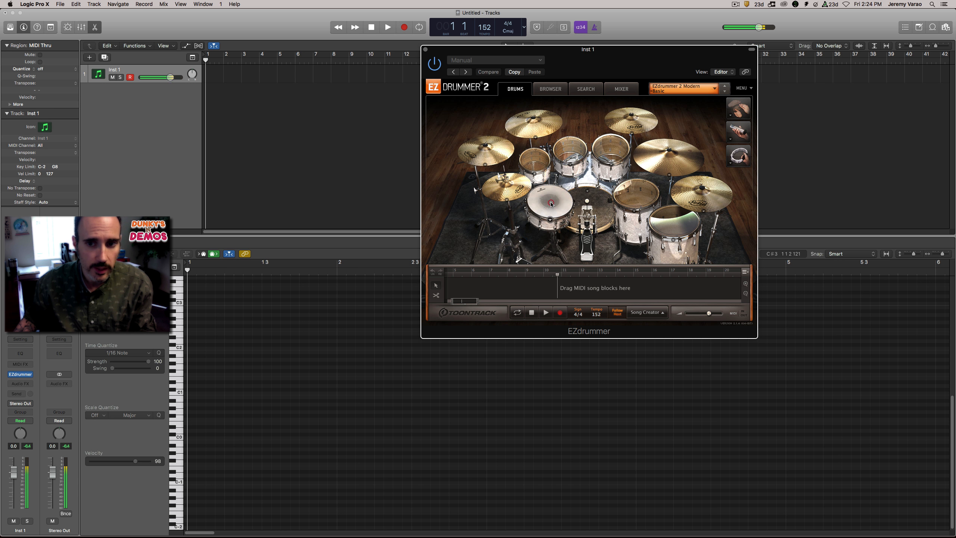
{"action": "left_click", "coordinate": [550, 220]}
{"action": "left_click", "coordinate": [550, 220]}
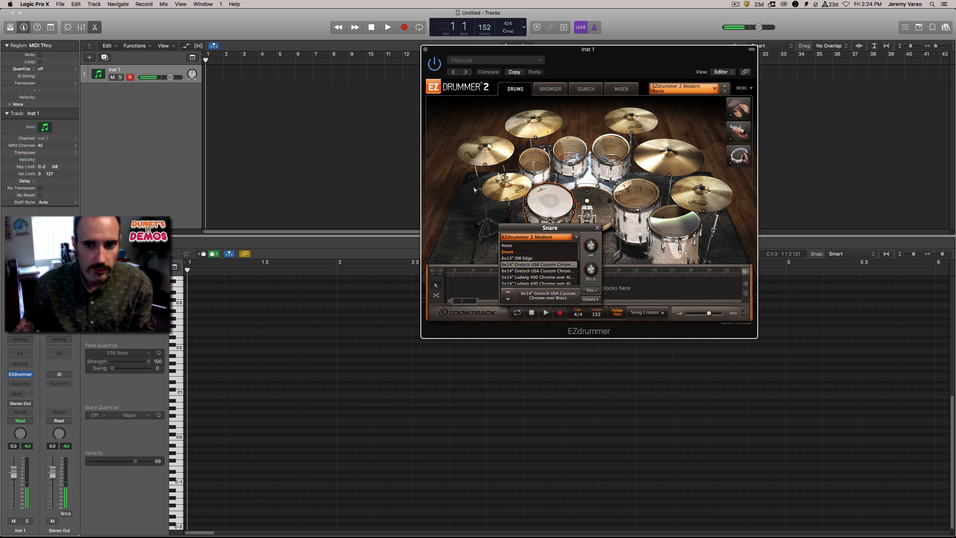
{"action": "left_click", "coordinate": [533, 258]}
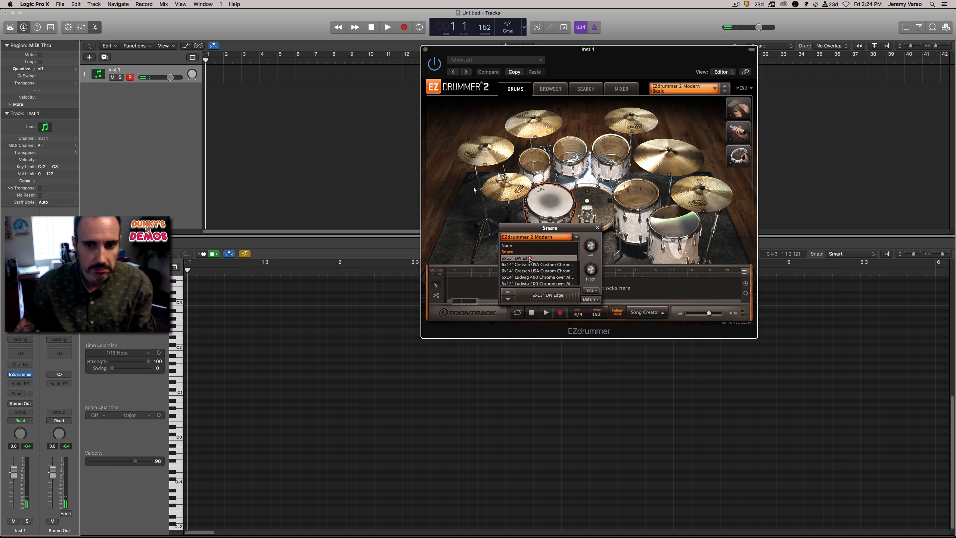
{"action": "left_click", "coordinate": [553, 200]}
{"action": "left_click", "coordinate": [552, 201]}
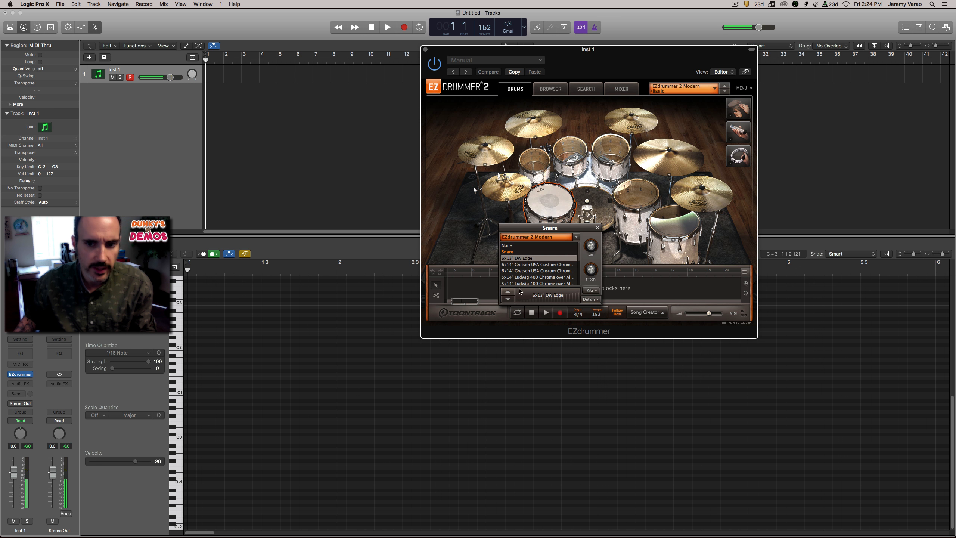
{"action": "left_click", "coordinate": [526, 265]}
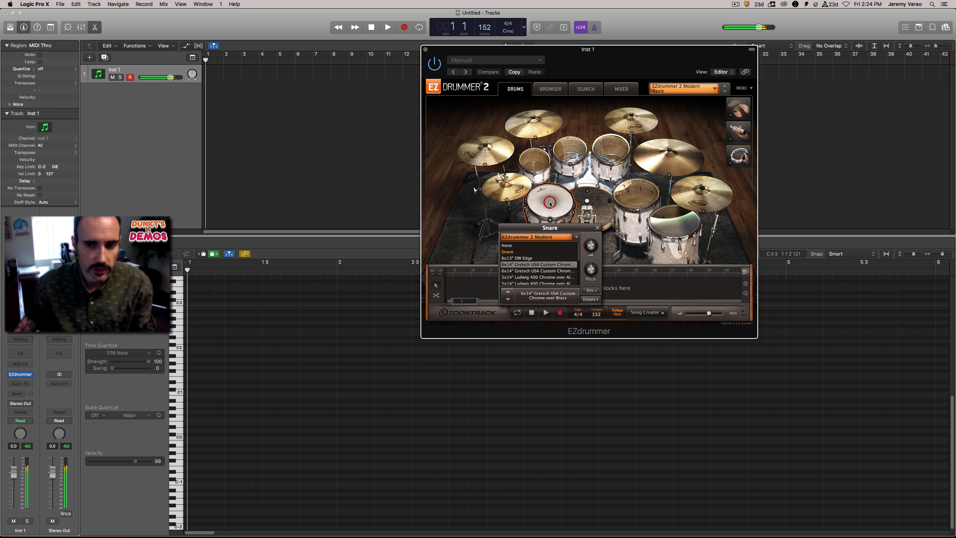
{"action": "left_click", "coordinate": [596, 227]}
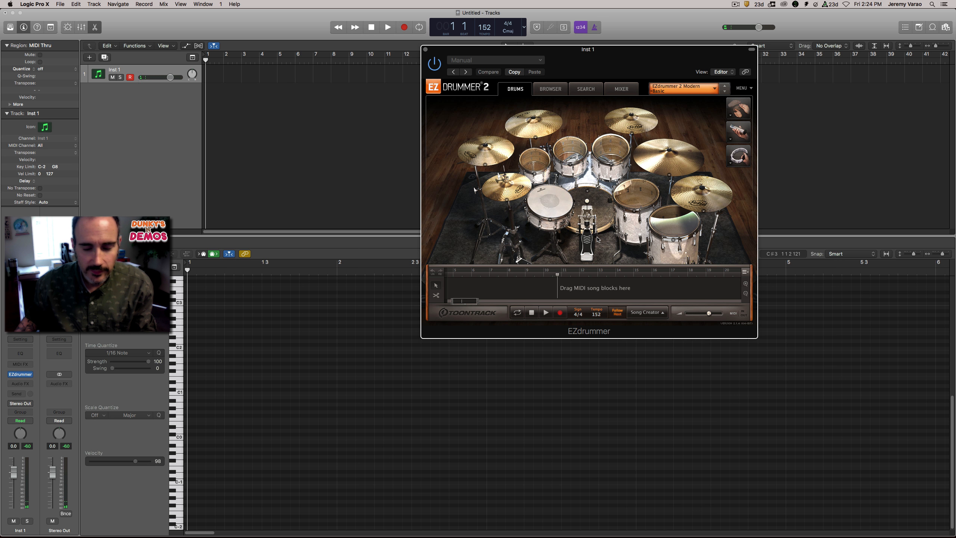
Move the EZdrummer window aside, switch to iTunes and play the opening seconds of Ace of Spades as a reference.
{"action": "left_click_drag", "start_coordinate": [617, 50], "coordinate": [693, 48]}
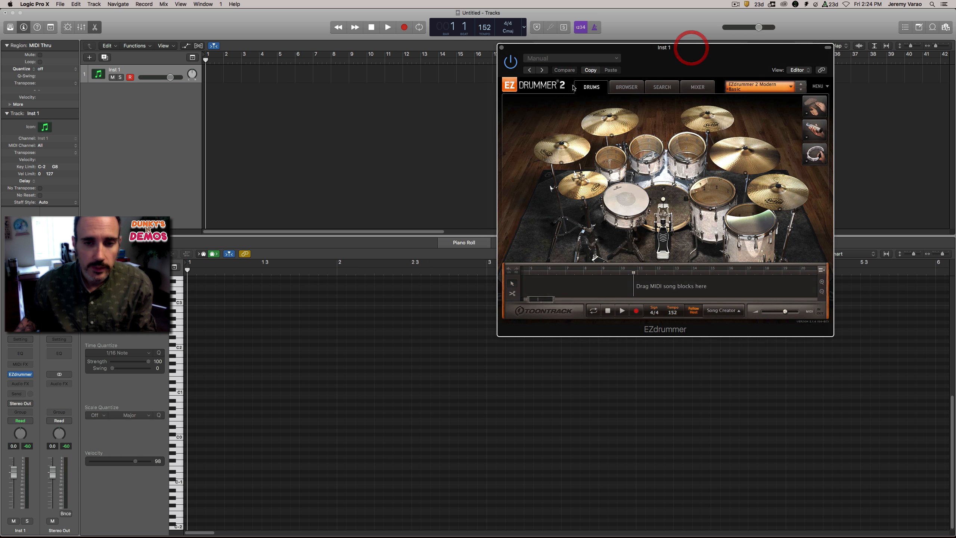
{"action": "key", "text": "super+Tab"}
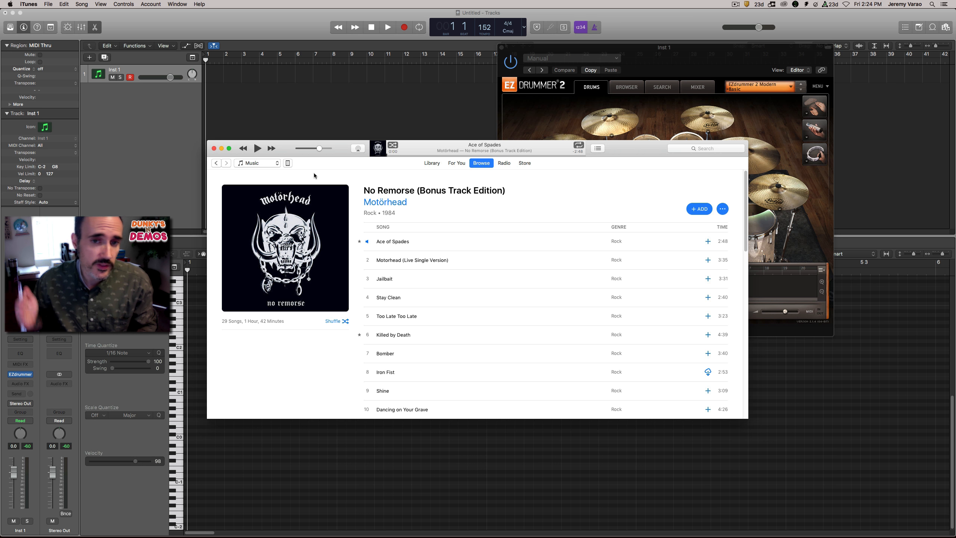
{"action": "left_click", "coordinate": [256, 154]}
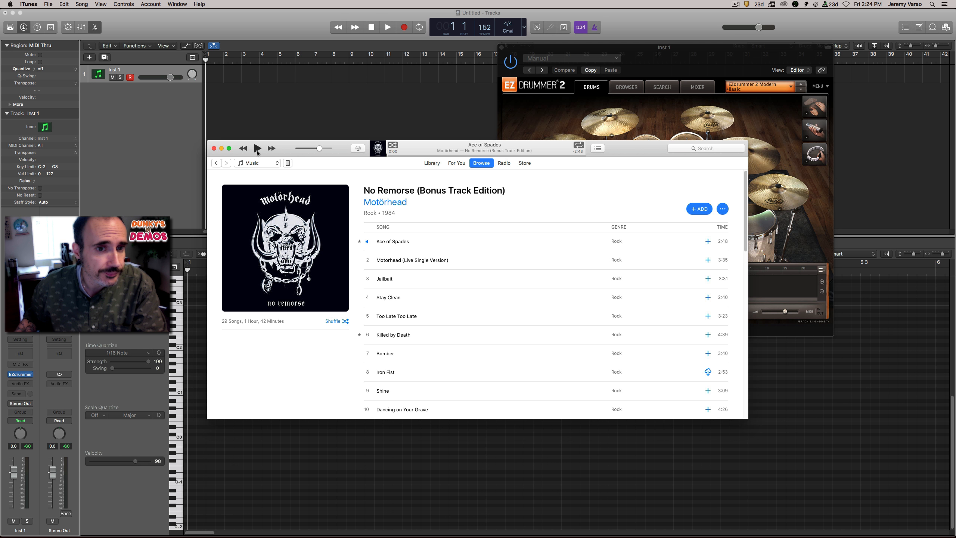
{"action": "left_click", "coordinate": [257, 149]}
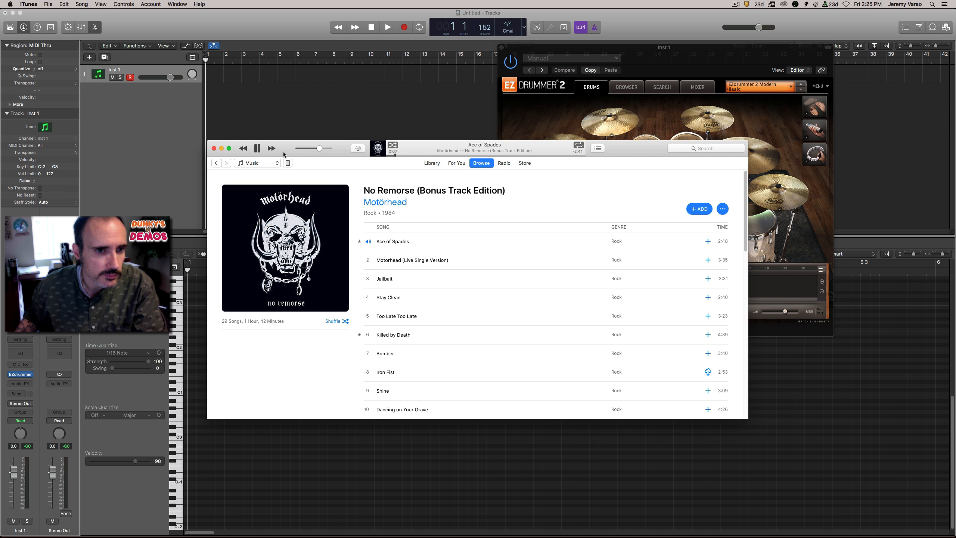
{"action": "left_click", "coordinate": [257, 149]}
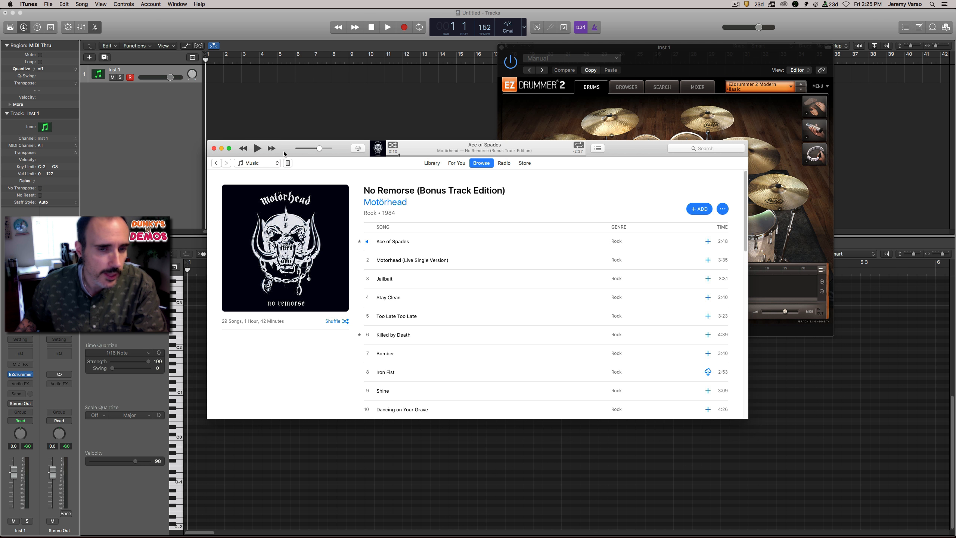
{"action": "left_click_drag", "start_coordinate": [285, 153], "coordinate": [357, 212]}
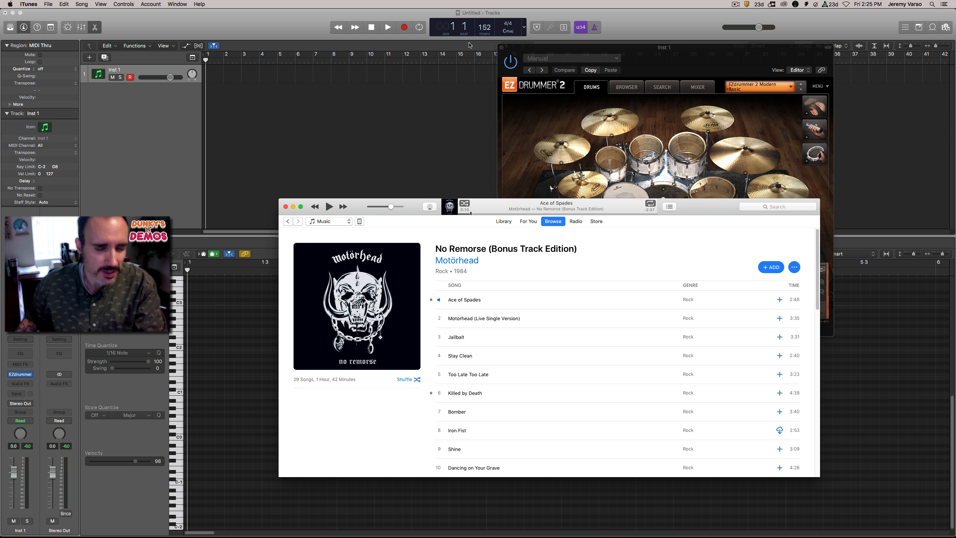
Back in Logic Pro X, create an empty MIDI region at bar 8 on Inst 1 and extend it to just before bar 12.
{"action": "left_click", "coordinate": [428, 98]}
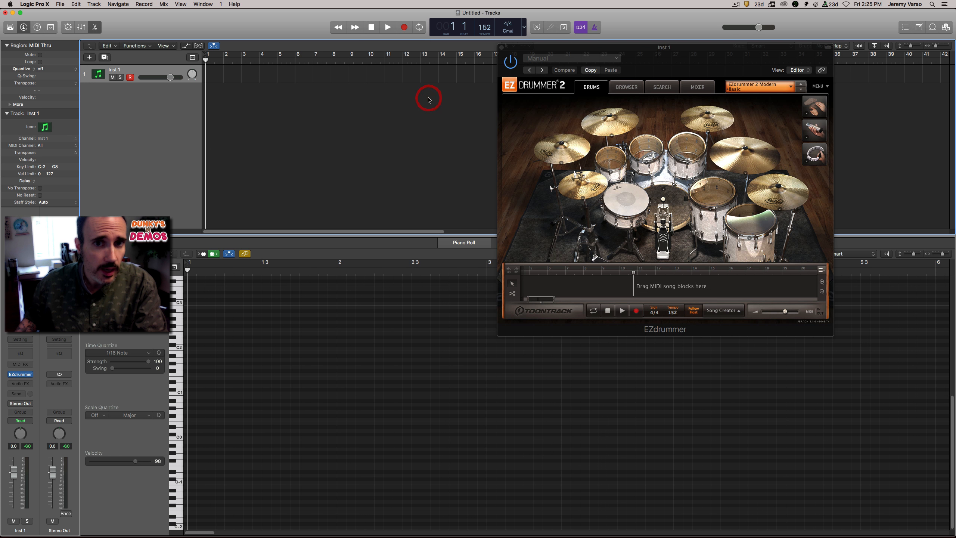
{"action": "left_click_drag", "start_coordinate": [547, 48], "coordinate": [616, 79]}
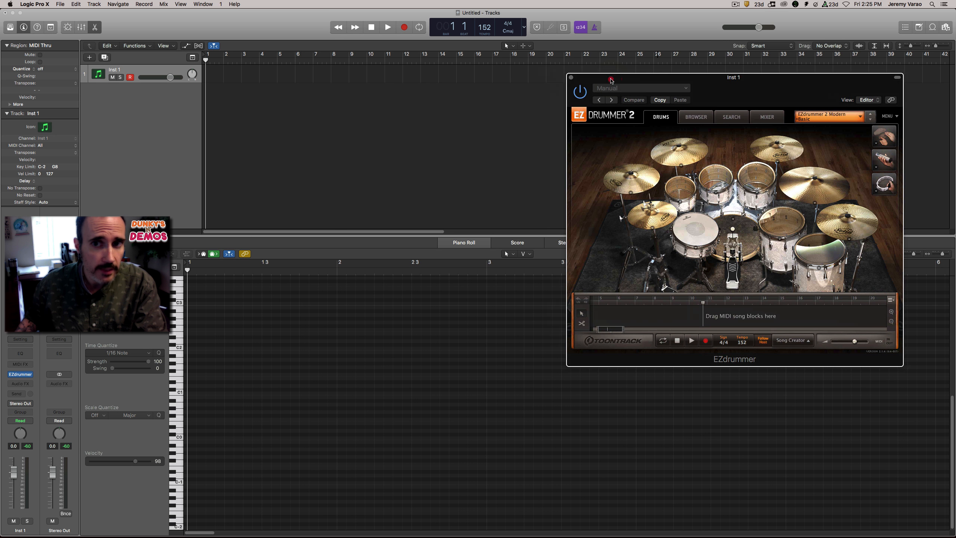
{"action": "left_click", "coordinate": [367, 85]}
{"action": "right_click", "coordinate": [346, 77]}
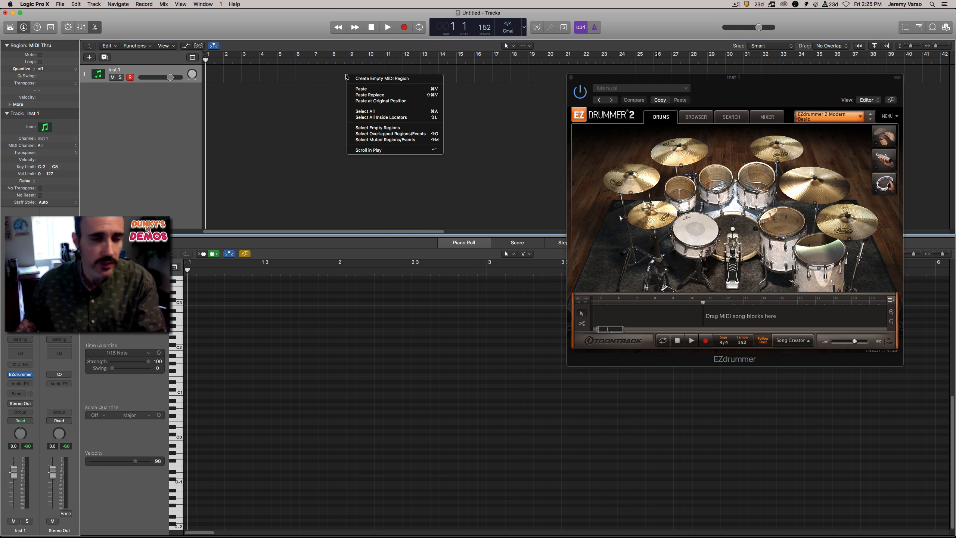
{"action": "left_click", "coordinate": [354, 78]}
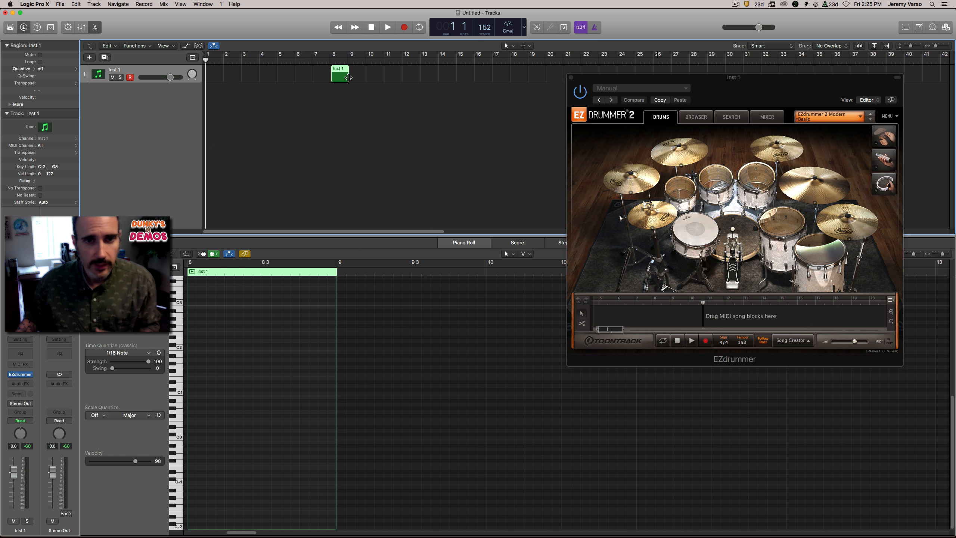
{"action": "left_click_drag", "start_coordinate": [348, 77], "coordinate": [398, 77]}
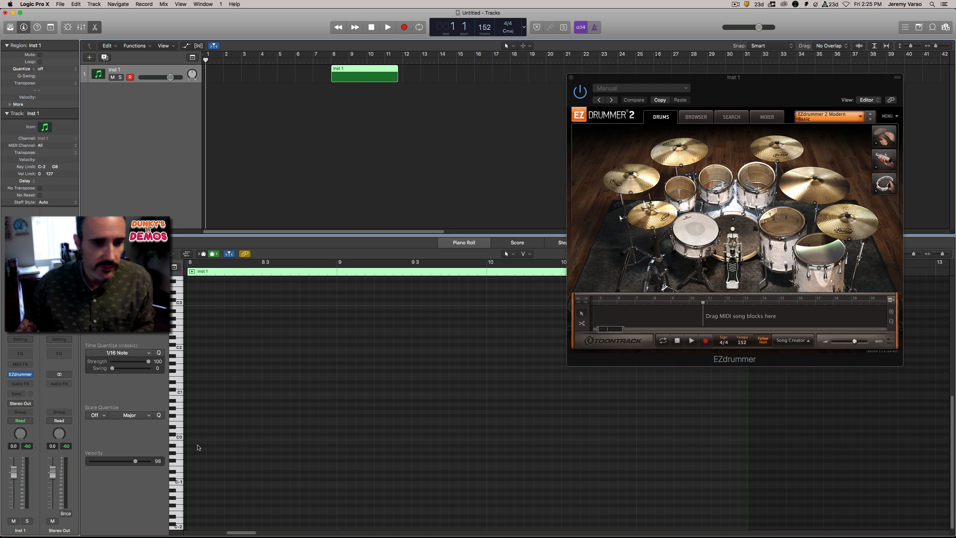
Audition the low drum notes between C-1 and C0 on the Piano Roll keyboard to find the wanted sound.
{"action": "left_click", "coordinate": [180, 454]}
{"action": "left_click", "coordinate": [179, 445]}
{"action": "left_click", "coordinate": [179, 444]}
{"action": "left_click", "coordinate": [180, 454]}
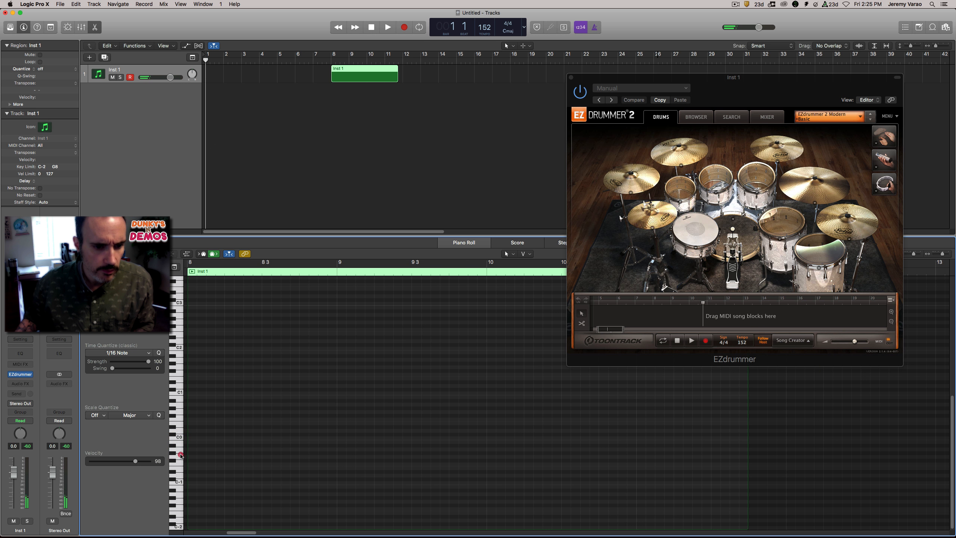
{"action": "left_click", "coordinate": [180, 464]}
{"action": "left_click", "coordinate": [181, 469]}
{"action": "left_click", "coordinate": [180, 469]}
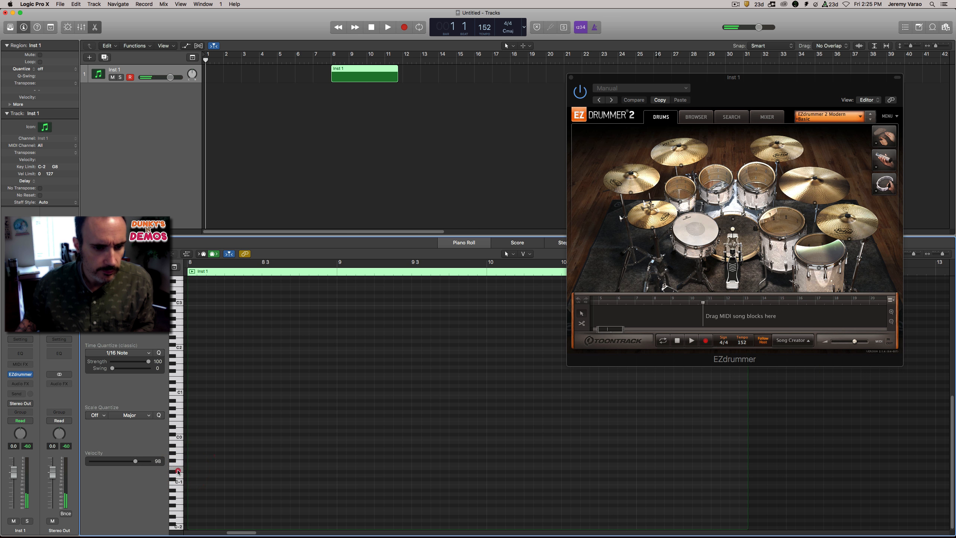
Place four notes, one per beat of bar 8, on a low key just above C-1 and play them back.
{"action": "right_click", "coordinate": [192, 469]}
{"action": "left_click", "coordinate": [210, 444]}
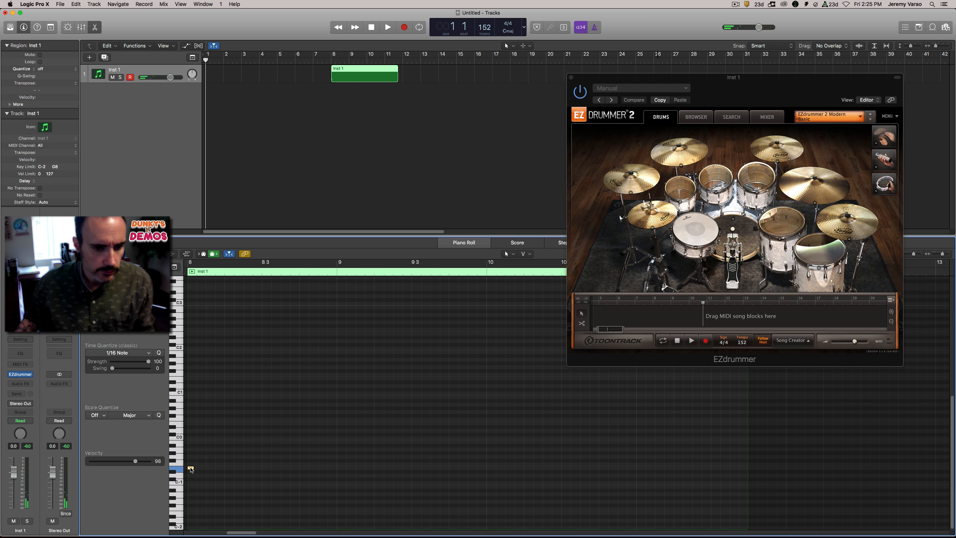
{"action": "left_click_drag", "start_coordinate": [191, 469], "coordinate": [302, 486]}
{"action": "left_click", "coordinate": [191, 272]}
{"action": "key", "text": "space"}
{"action": "left_click", "coordinate": [210, 468]}
{"action": "left_click", "coordinate": [192, 272]}
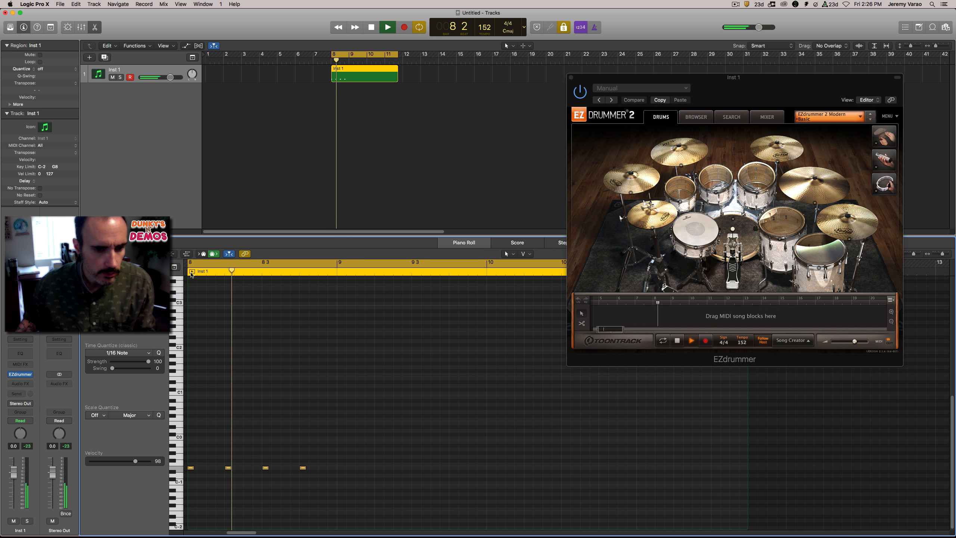
{"action": "key", "text": "space"}
Copy the four drum notes into bar 9, check playback, and duplicate the two-bar pattern across bars 10 and 11.
{"action": "left_click_drag", "start_coordinate": [345, 419], "coordinate": [340, 467]}
{"action": "left_click", "coordinate": [192, 272]}
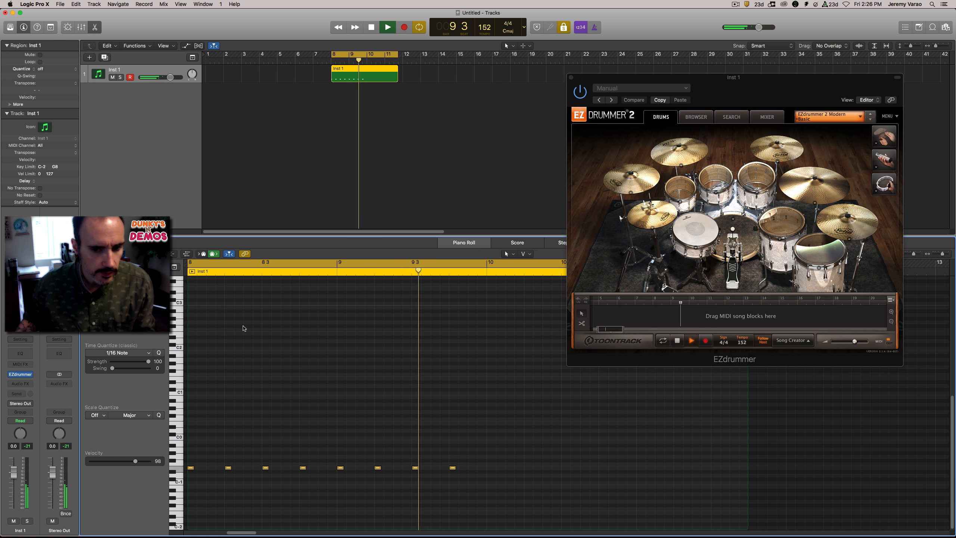
{"action": "key", "text": "space"}
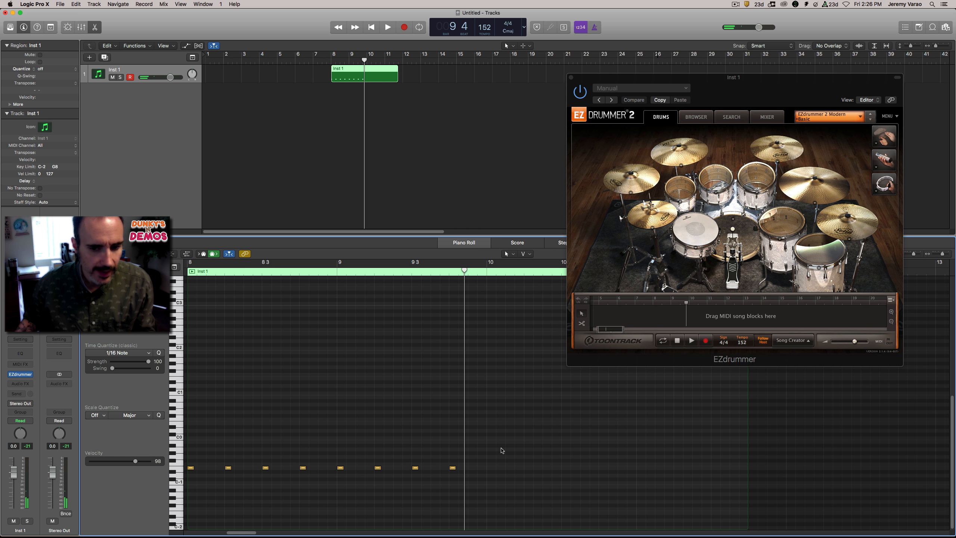
{"action": "left_click_drag", "start_coordinate": [517, 443], "coordinate": [490, 469]}
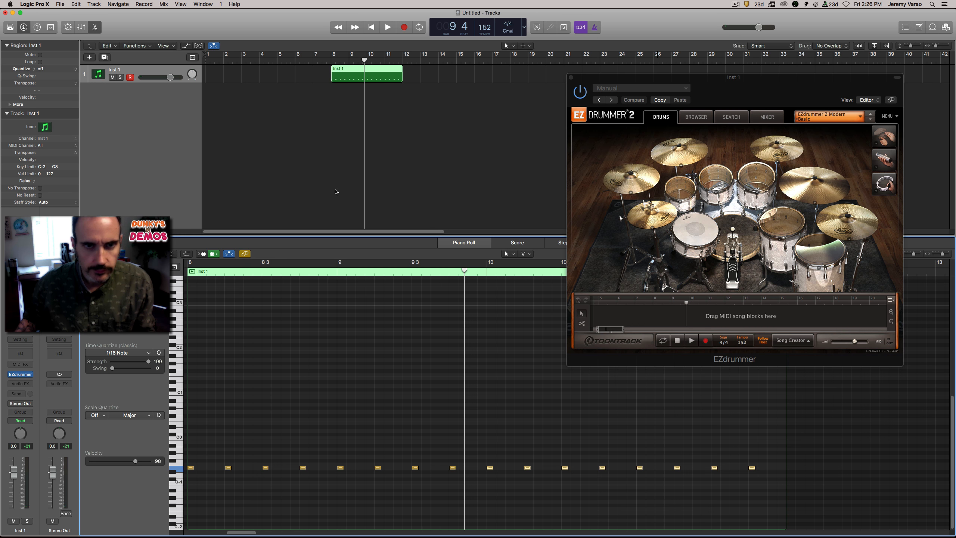
Deselect the MIDI region, reposition the EZdrummer window and open its MIDI groove browser.
{"action": "left_click", "coordinate": [416, 131]}
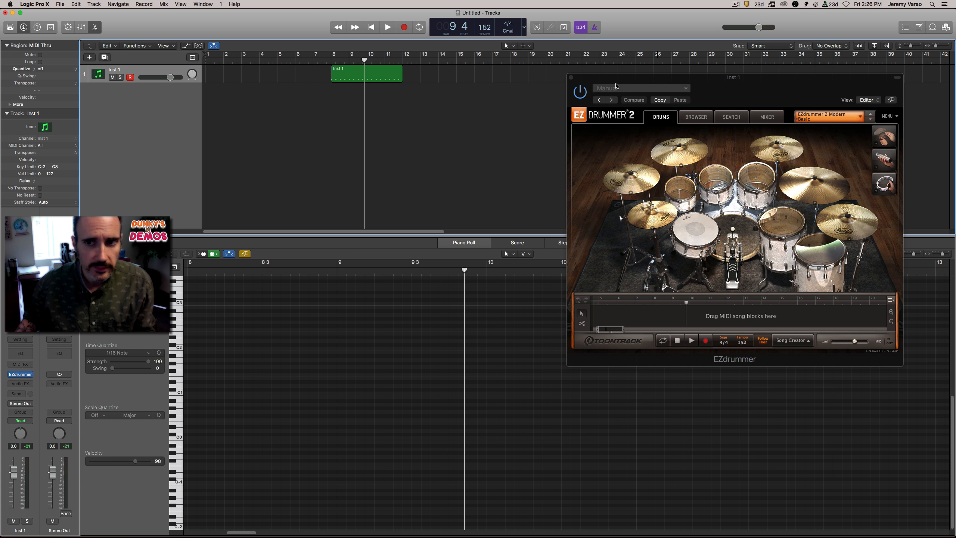
{"action": "left_click_drag", "start_coordinate": [616, 80], "coordinate": [566, 78]}
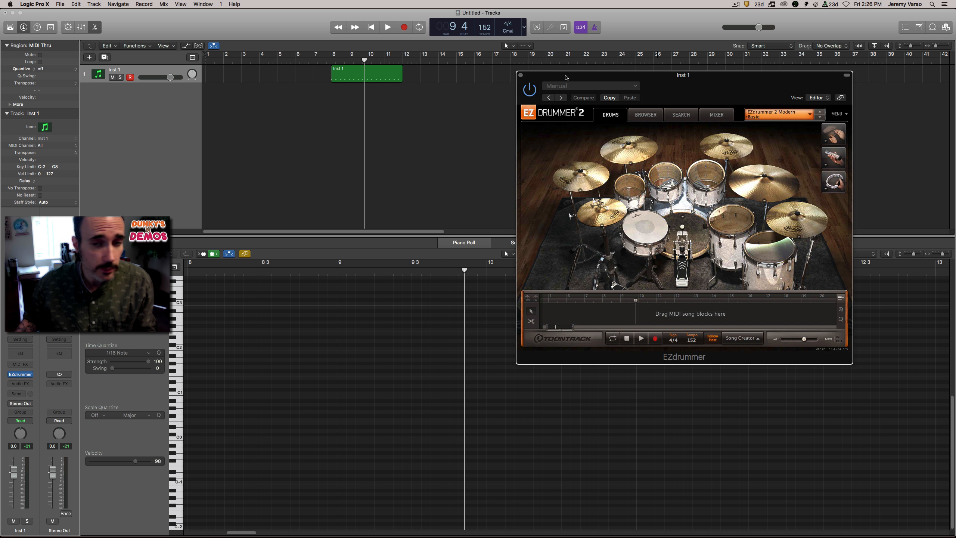
{"action": "left_click", "coordinate": [646, 117]}
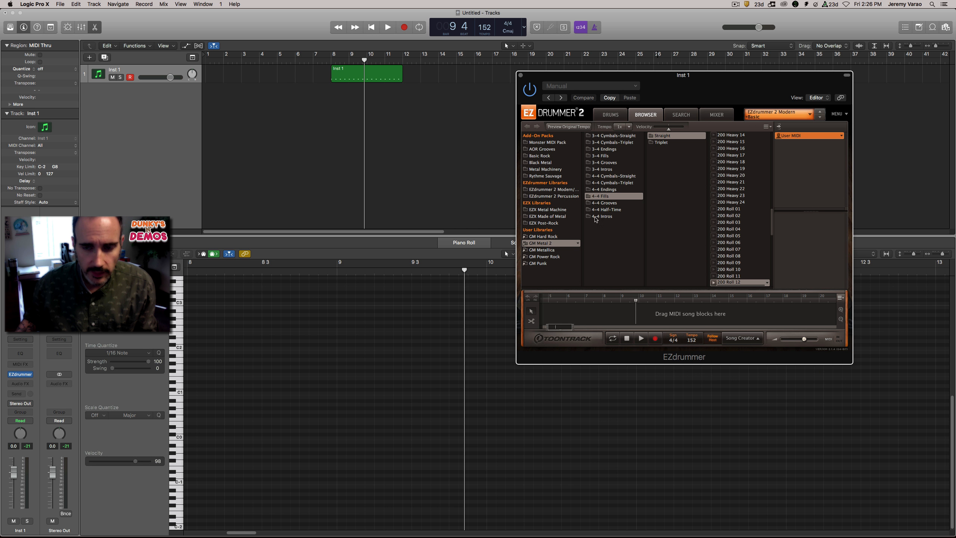
Browse the user MIDI libraries GM Hard Rock, GM Metal 2, GM Metallica, GM Power Rock and GM Punk for their groove folders.
{"action": "left_click", "coordinate": [538, 236]}
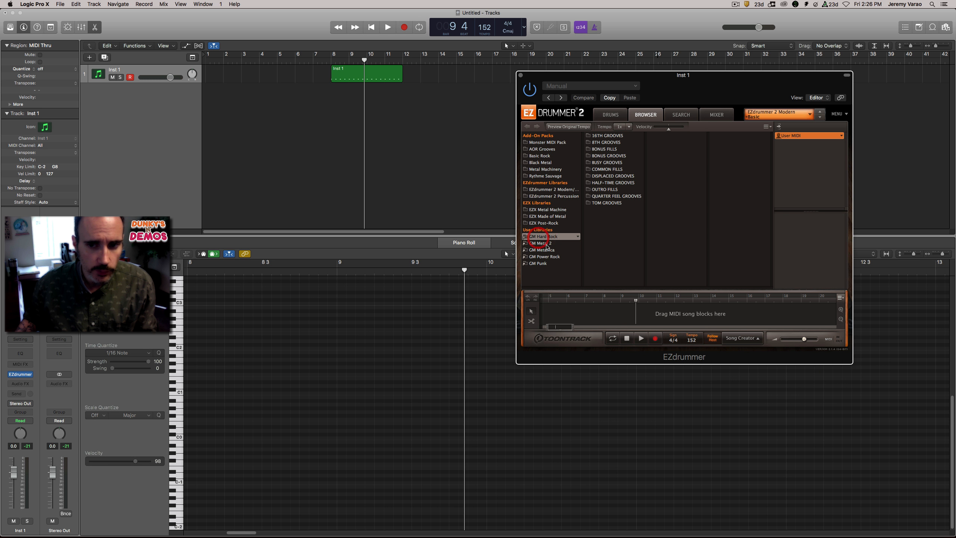
{"action": "left_click", "coordinate": [546, 243]}
{"action": "left_click", "coordinate": [545, 251]}
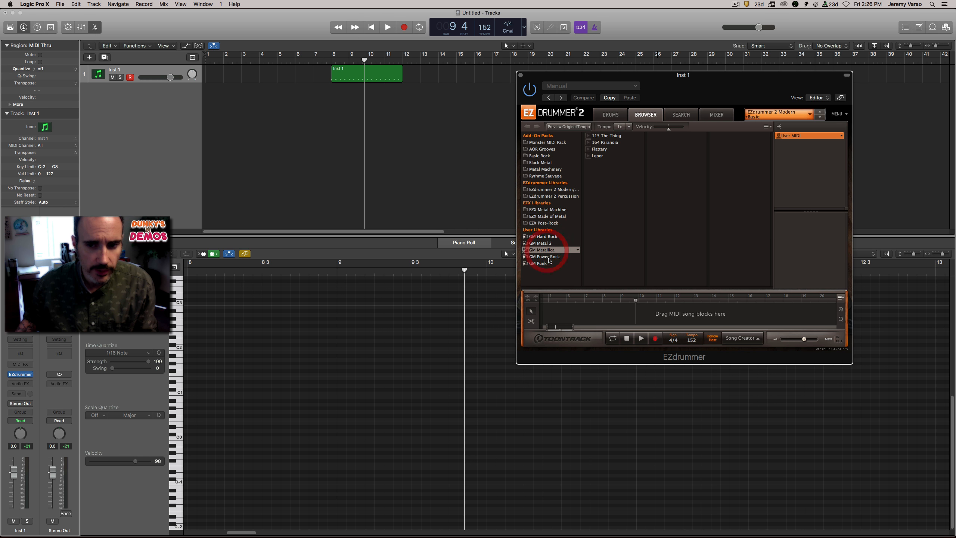
{"action": "left_click", "coordinate": [544, 256]}
{"action": "left_click", "coordinate": [544, 264]}
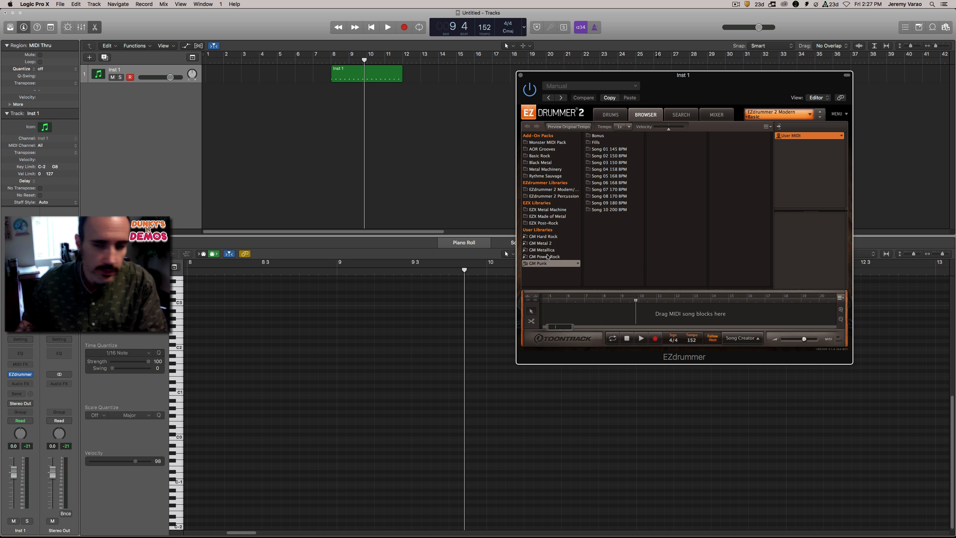
{"action": "left_click", "coordinate": [545, 243]}
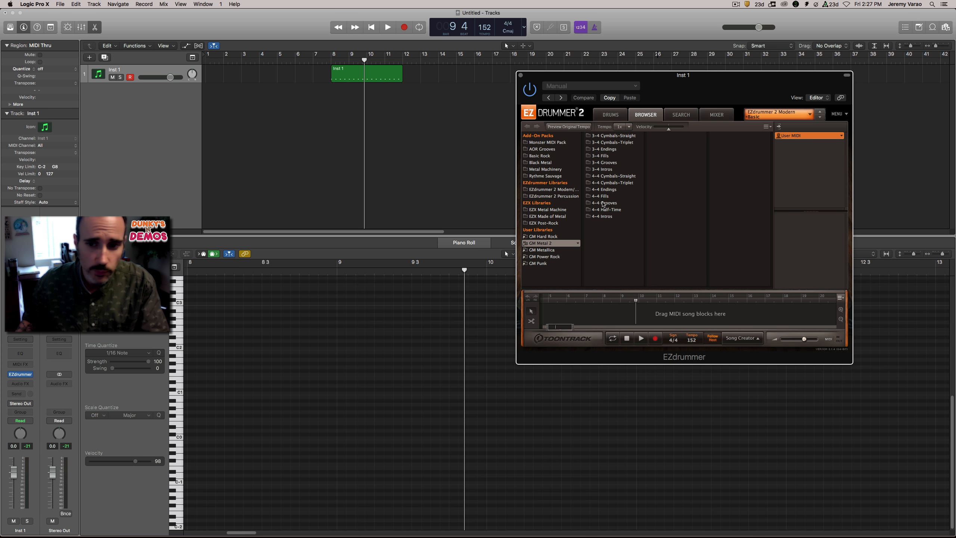
Audition several 145 and 150 fills from the Fills folder of the GM Punk library, such as 145 Fill 03 and 150 Fill 06.
{"action": "left_click", "coordinate": [545, 263]}
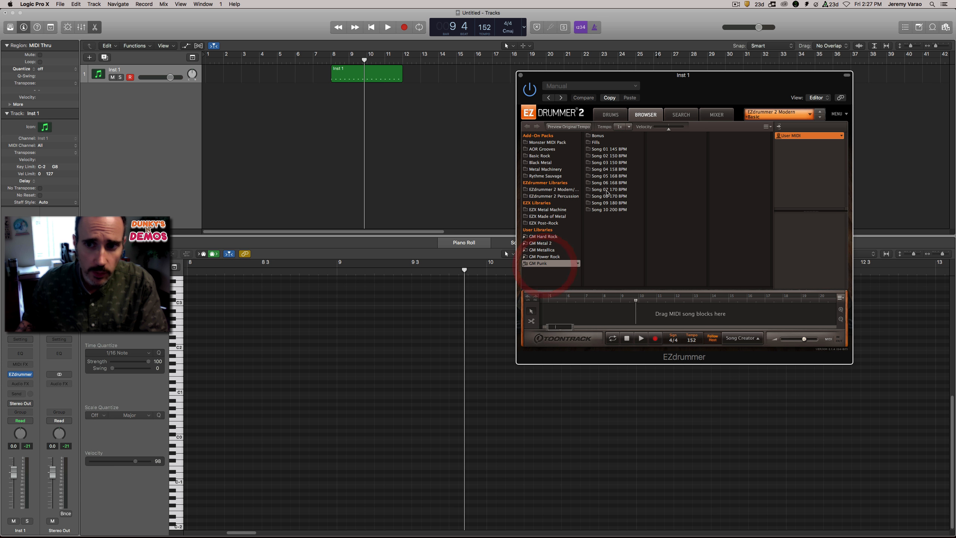
{"action": "left_click", "coordinate": [595, 142]}
{"action": "left_click", "coordinate": [655, 149]}
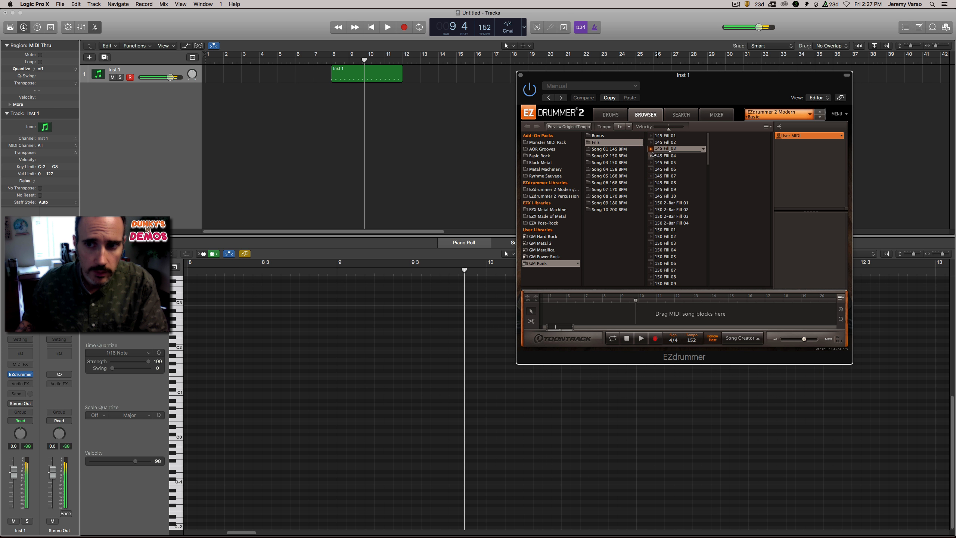
{"action": "left_click", "coordinate": [652, 155]}
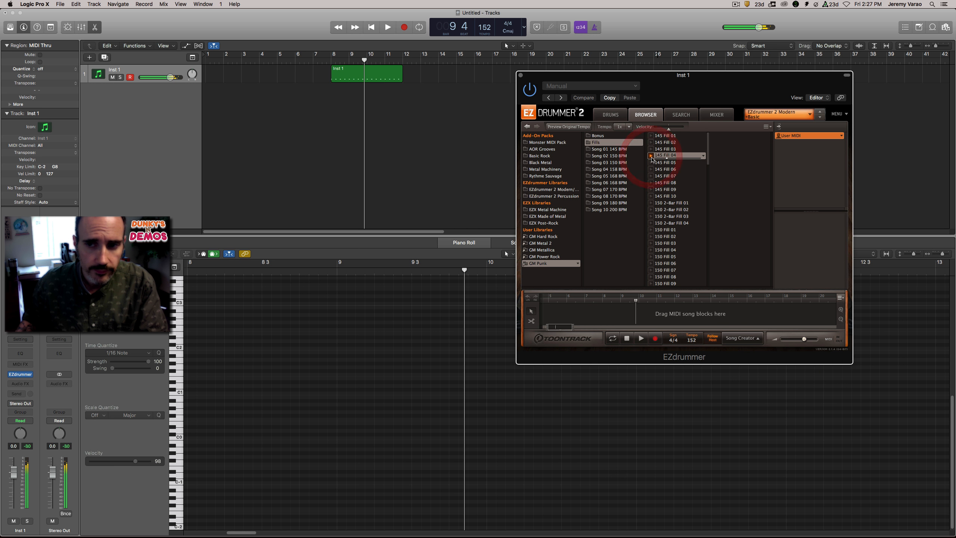
{"action": "left_click", "coordinate": [651, 189]}
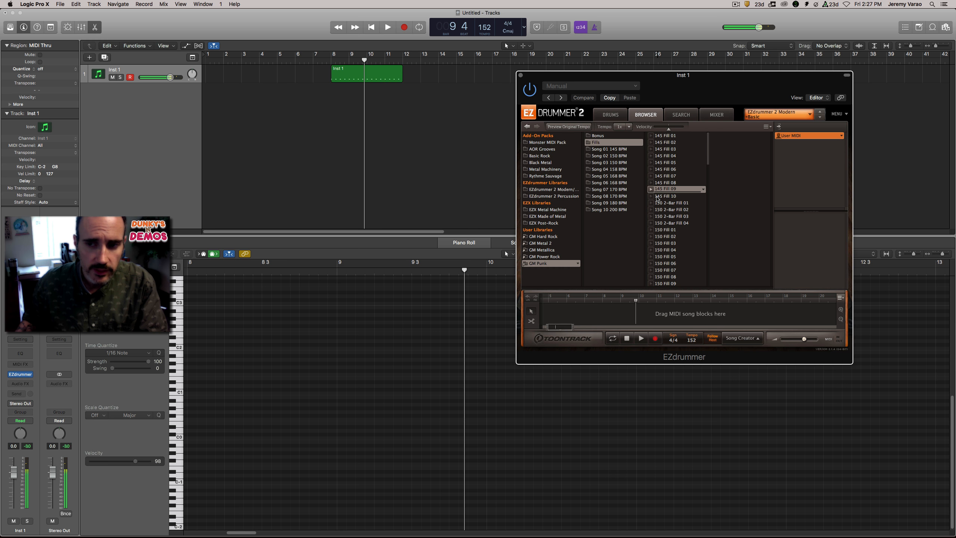
{"action": "left_click", "coordinate": [652, 238]}
{"action": "left_click", "coordinate": [651, 237]}
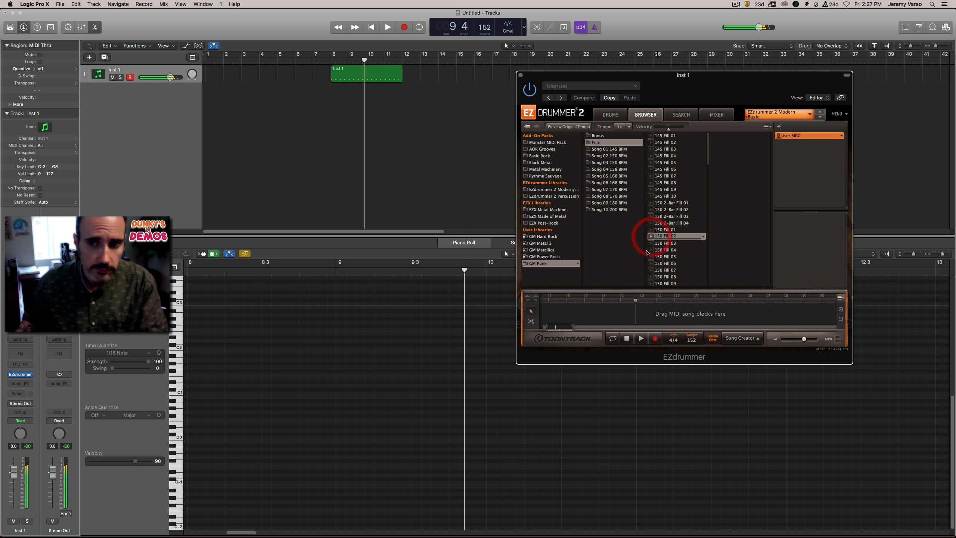
{"action": "left_click", "coordinate": [652, 250]}
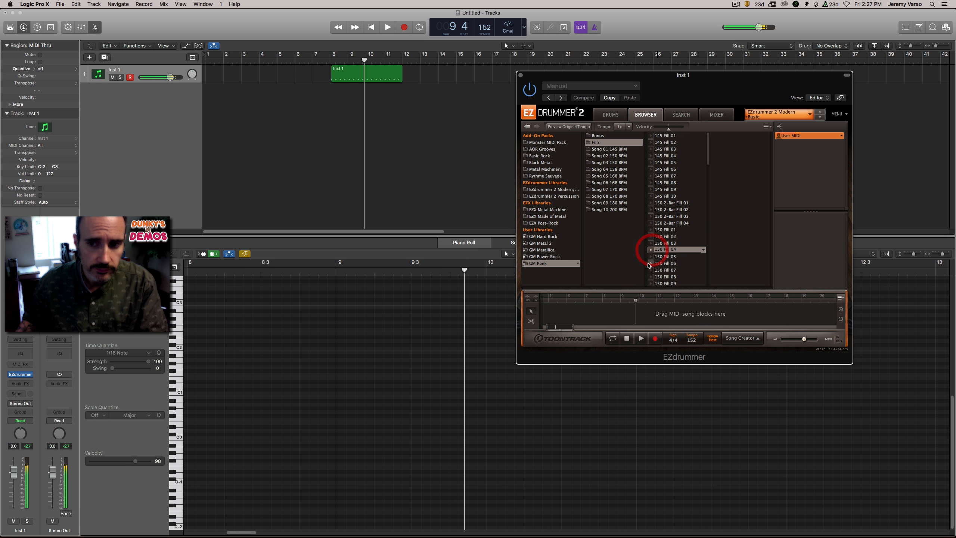
{"action": "left_click", "coordinate": [650, 263]}
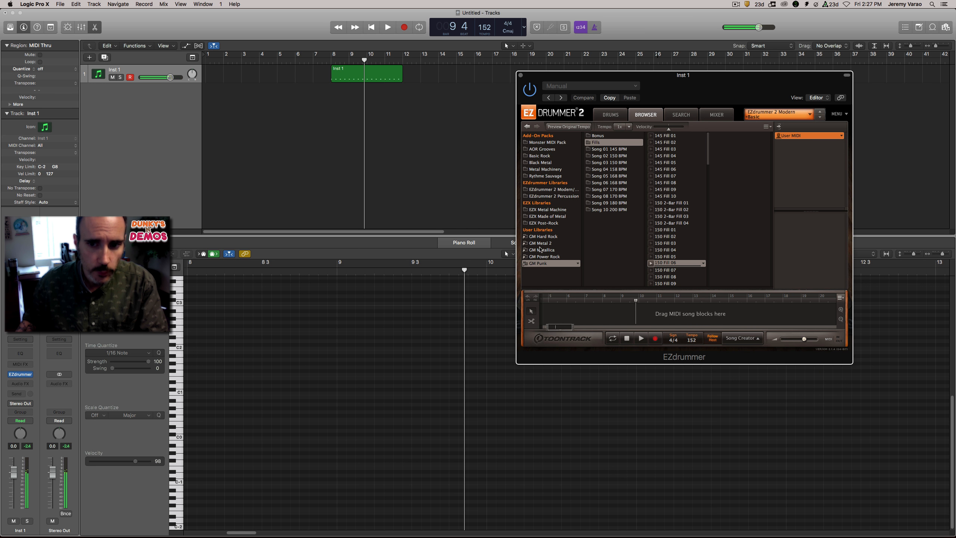
Audition 4-Feel Short Roll and Crash Flam Roll Fill from the Bonus Fills of the GM Hard Rock library.
{"action": "left_click", "coordinate": [550, 236]}
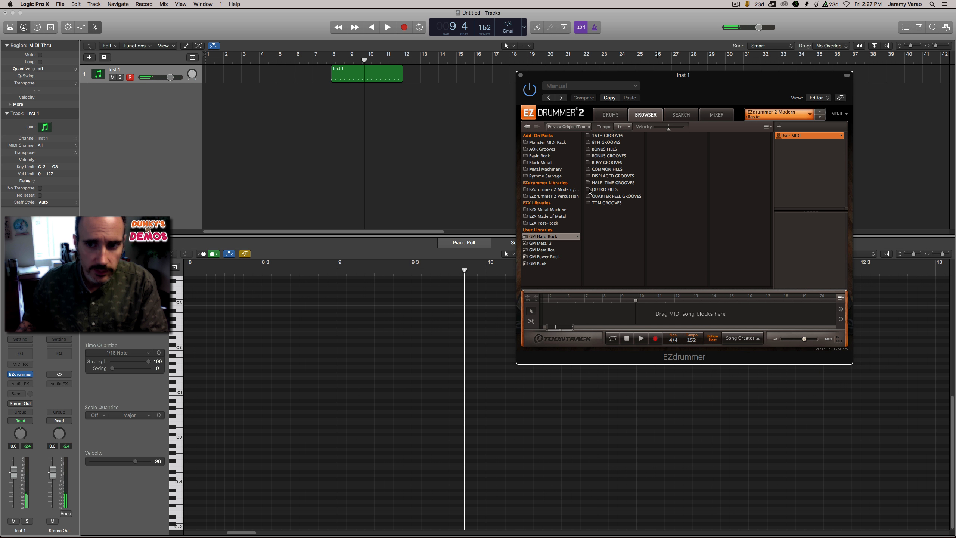
{"action": "left_click", "coordinate": [591, 149]}
{"action": "left_click", "coordinate": [651, 155]}
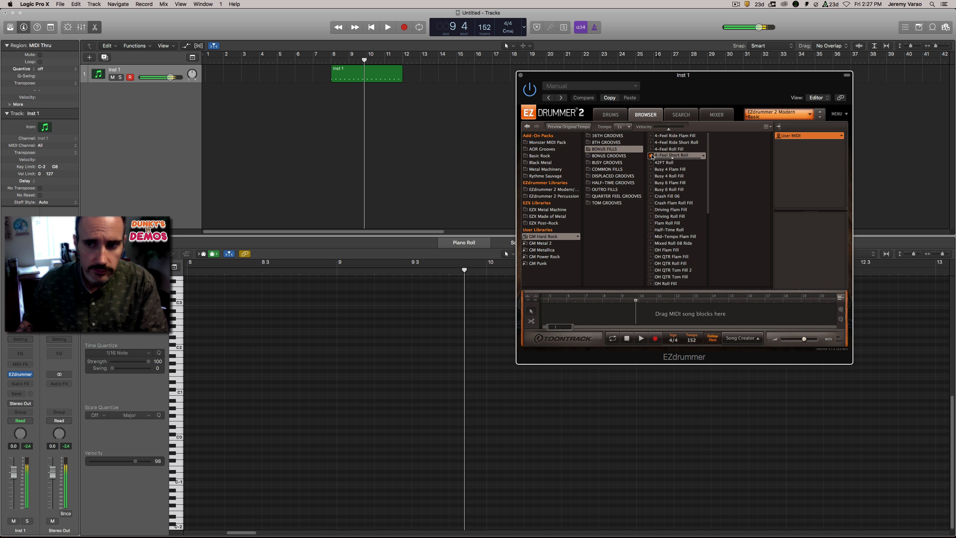
{"action": "left_click", "coordinate": [651, 204]}
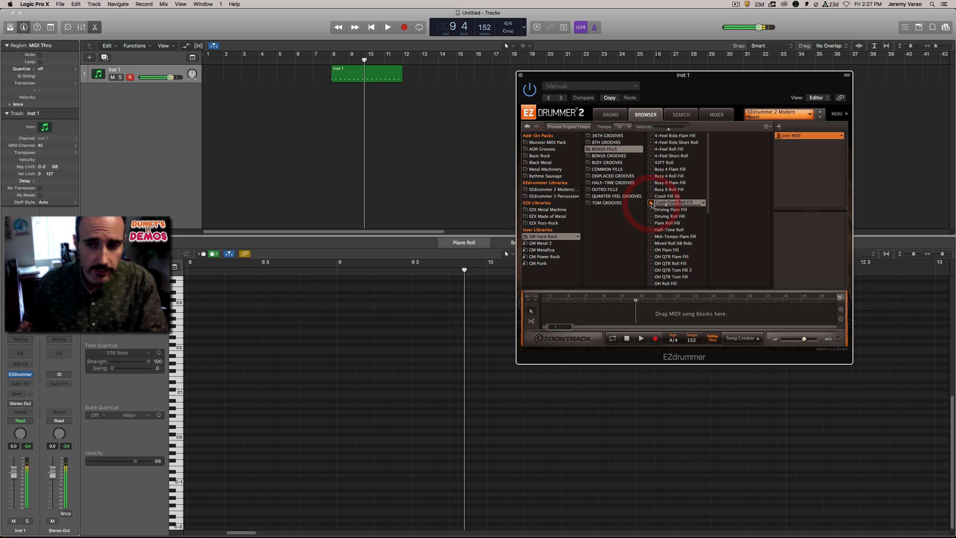
Audition straight 4-4 fills in the GM Metal 2 library, including 150 Flam 02, 150 Roll 12, 200 Crash 04 and 200 Crash 12.
{"action": "left_click", "coordinate": [541, 243]}
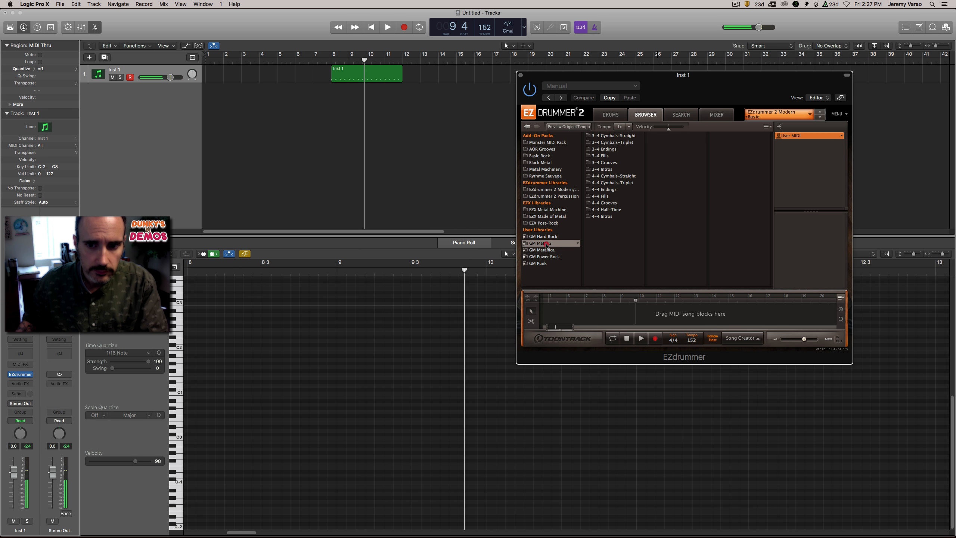
{"action": "left_click", "coordinate": [600, 196]}
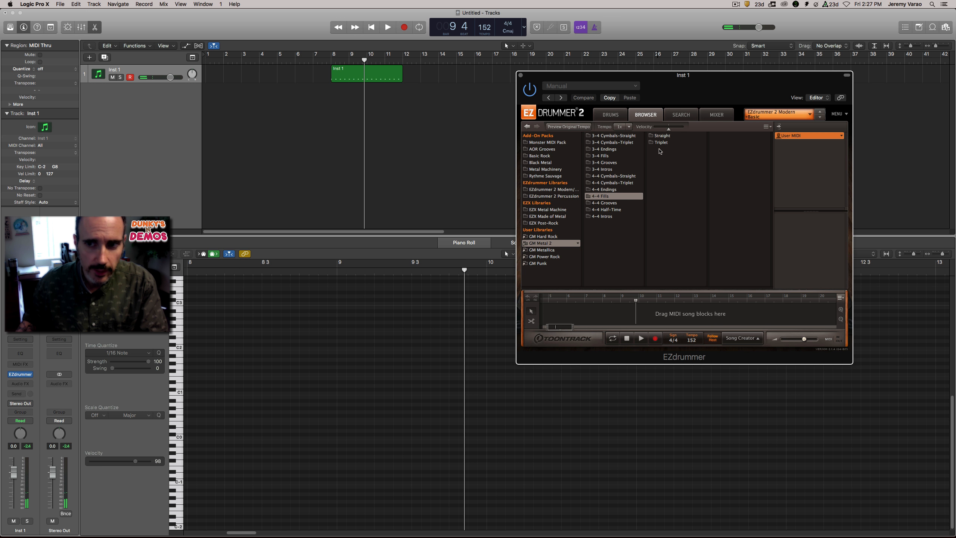
{"action": "left_click", "coordinate": [653, 136]}
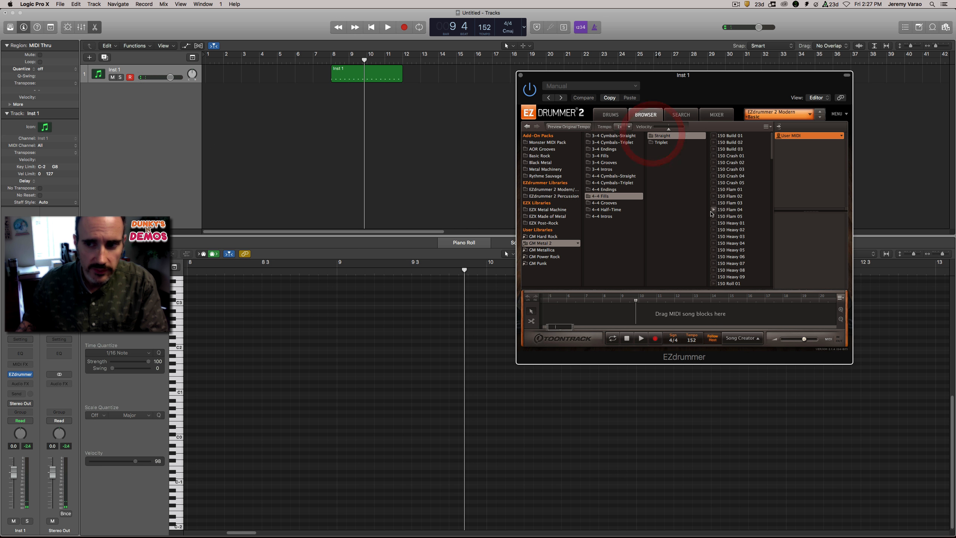
{"action": "left_click", "coordinate": [714, 177]}
{"action": "left_click", "coordinate": [714, 196]}
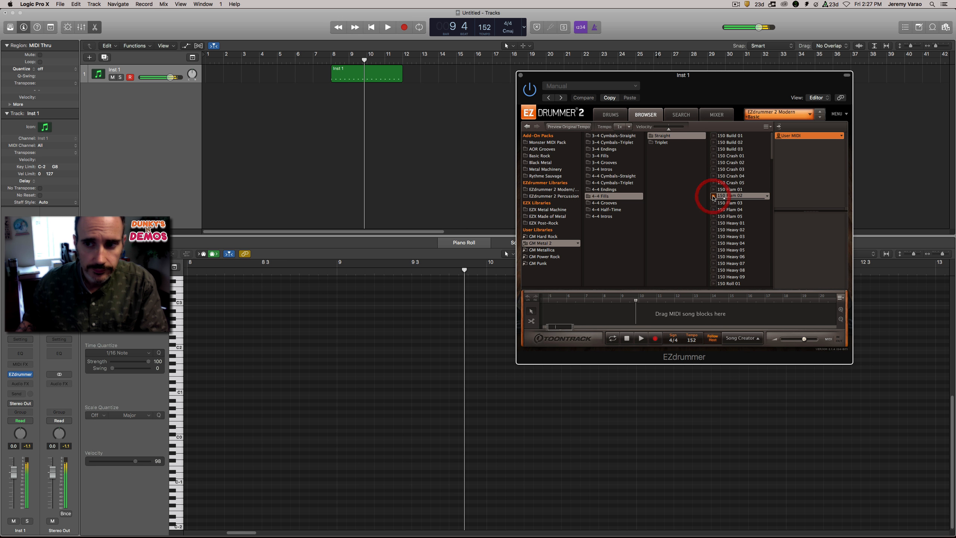
{"action": "scroll", "coordinate": [713, 205], "scroll_direction": "down", "scroll_amount": 5}
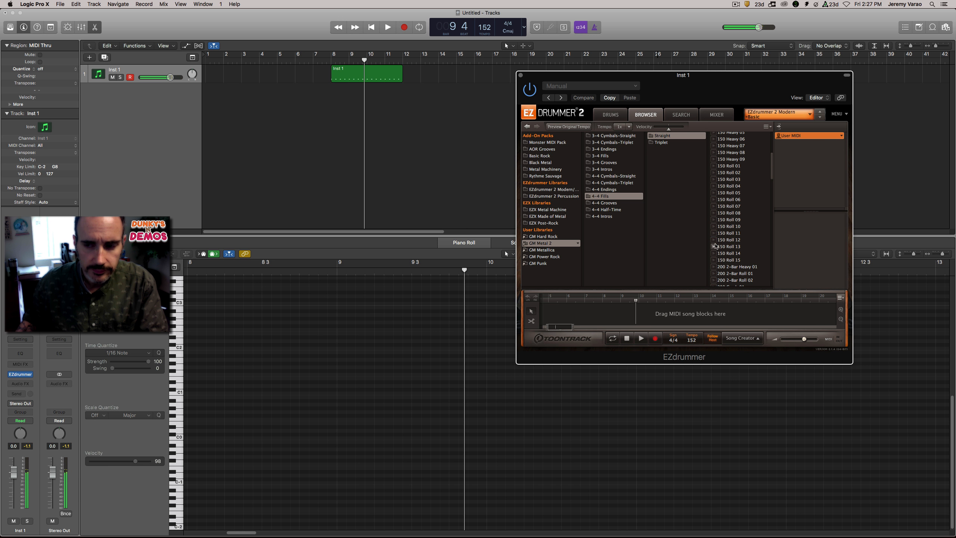
{"action": "left_click", "coordinate": [715, 240]}
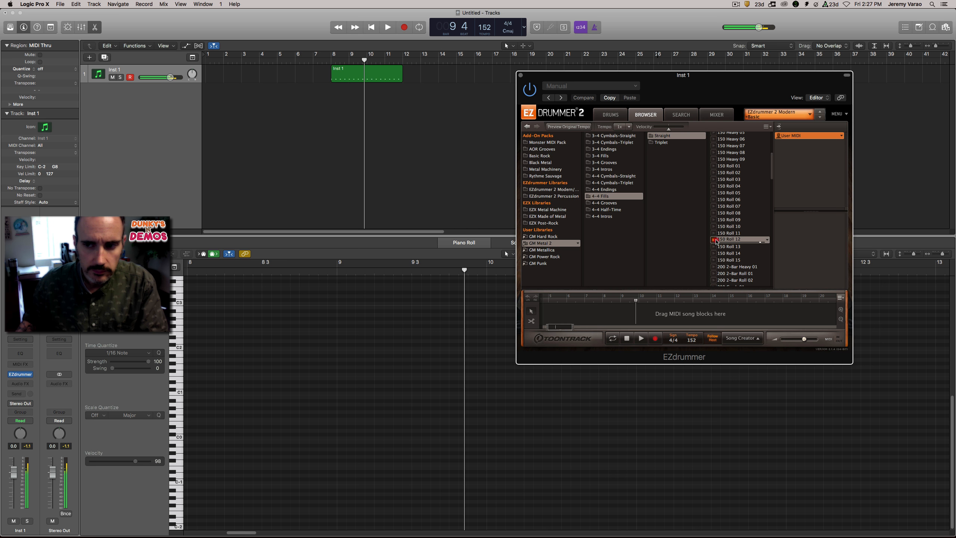
{"action": "scroll", "coordinate": [714, 241], "scroll_direction": "down", "scroll_amount": 4}
{"action": "left_click", "coordinate": [714, 238]}
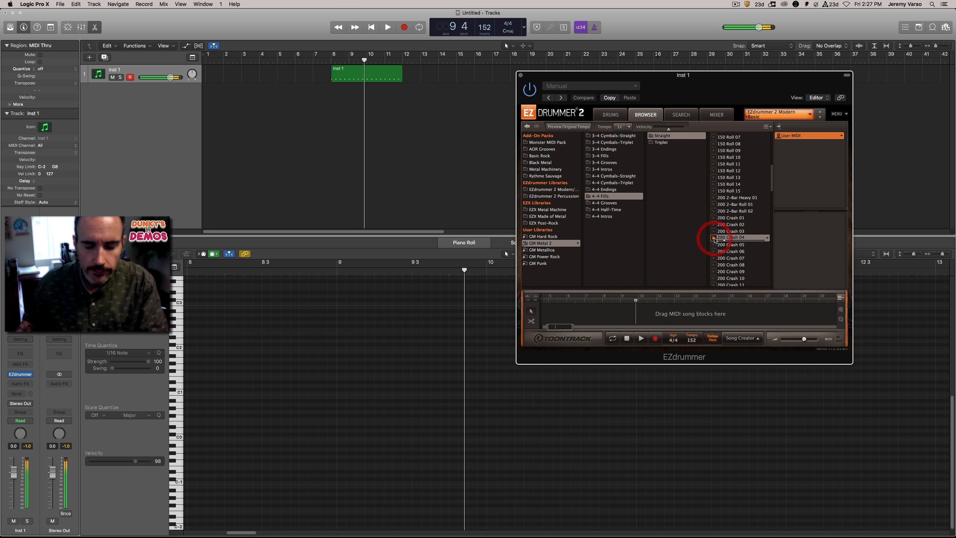
{"action": "scroll", "coordinate": [715, 240], "scroll_direction": "down", "scroll_amount": 4}
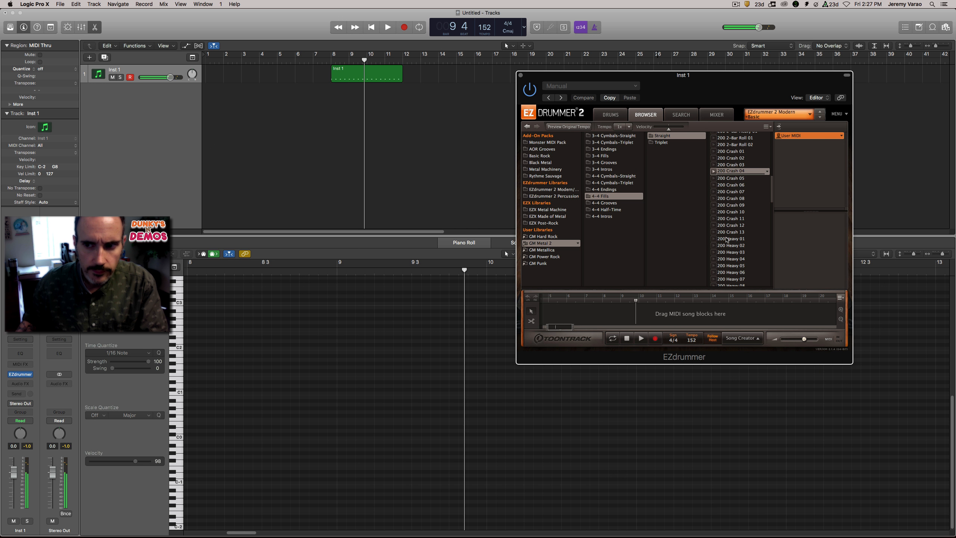
{"action": "left_click", "coordinate": [714, 225]}
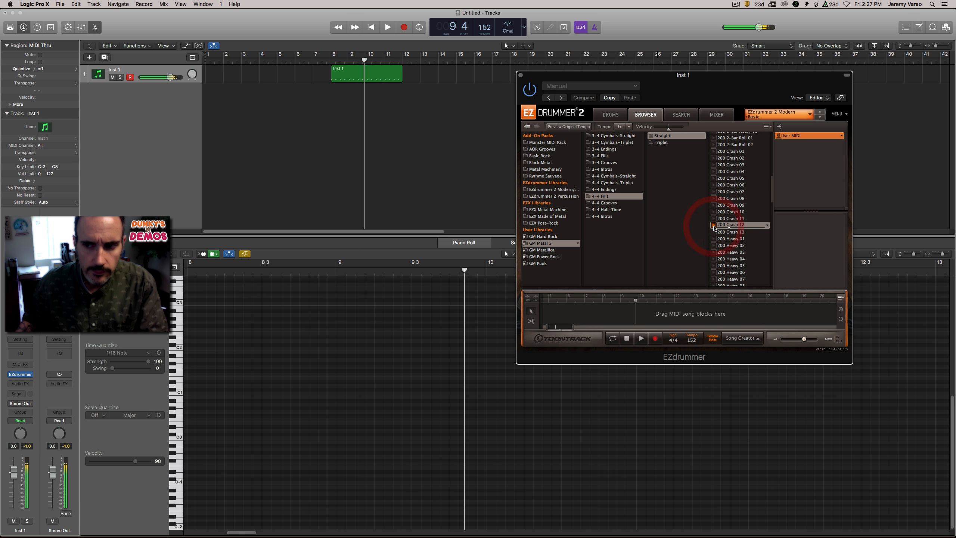
Audition and compare the 200 Heavy fills between 200 Heavy 08 and 200 Heavy 20 among the straight 4-4 fills.
{"action": "scroll", "coordinate": [723, 235], "scroll_direction": "down", "scroll_amount": 10}
{"action": "scroll", "coordinate": [726, 226], "scroll_direction": "up", "scroll_amount": 4}
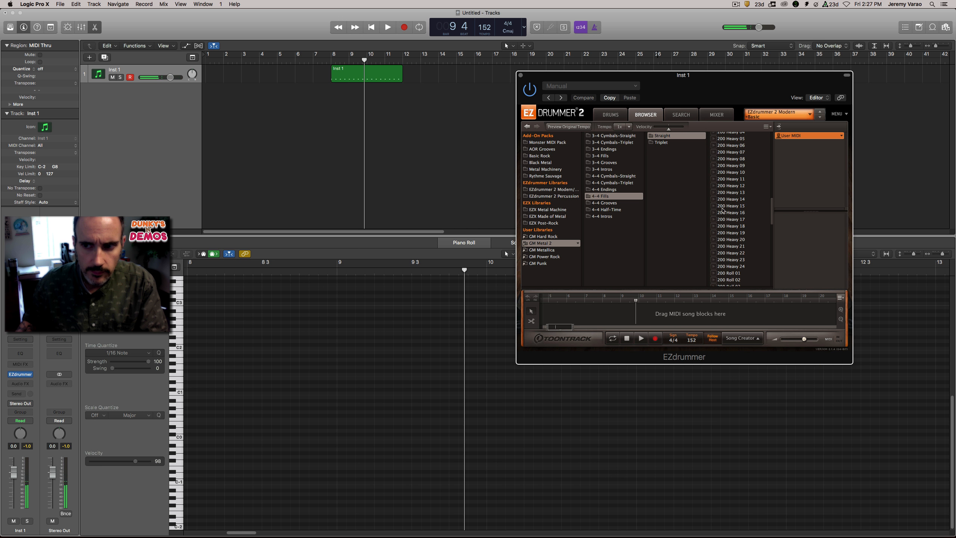
{"action": "left_click", "coordinate": [715, 186]}
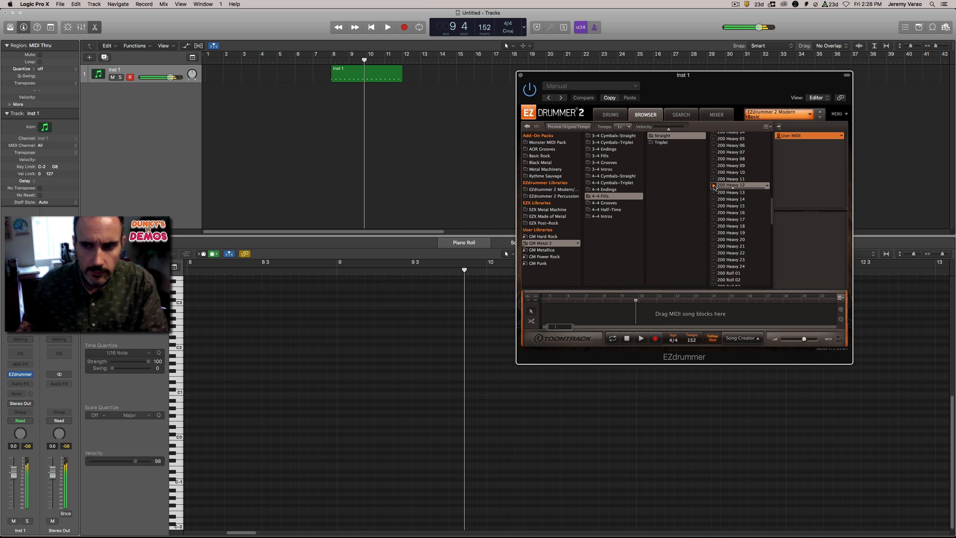
{"action": "left_click", "coordinate": [715, 179]}
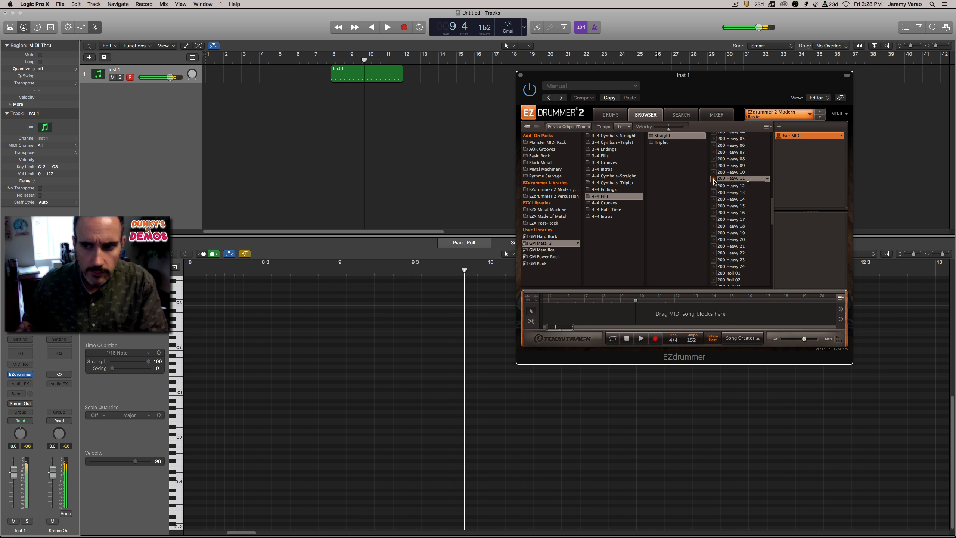
{"action": "left_click", "coordinate": [713, 206]}
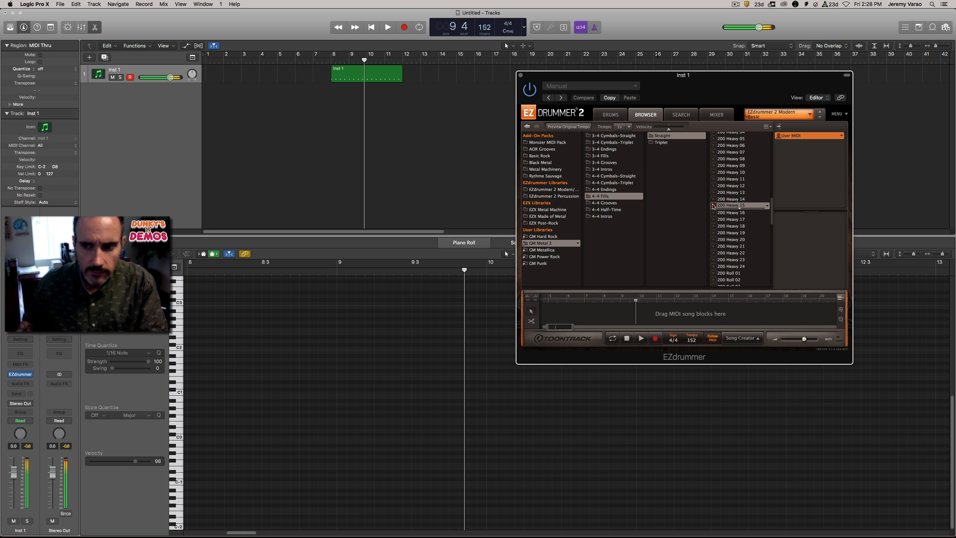
{"action": "left_click", "coordinate": [714, 212]}
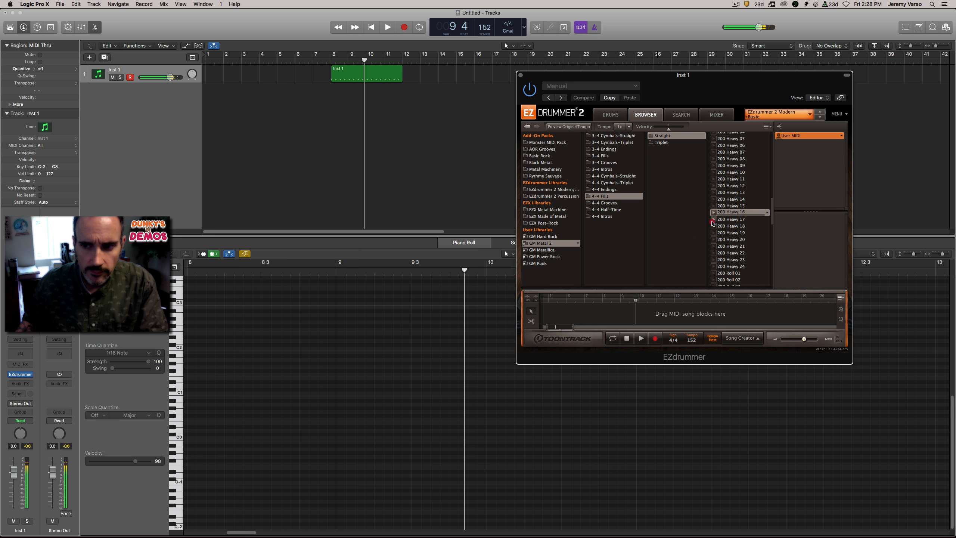
{"action": "left_click", "coordinate": [714, 219]}
{"action": "left_click", "coordinate": [713, 158]}
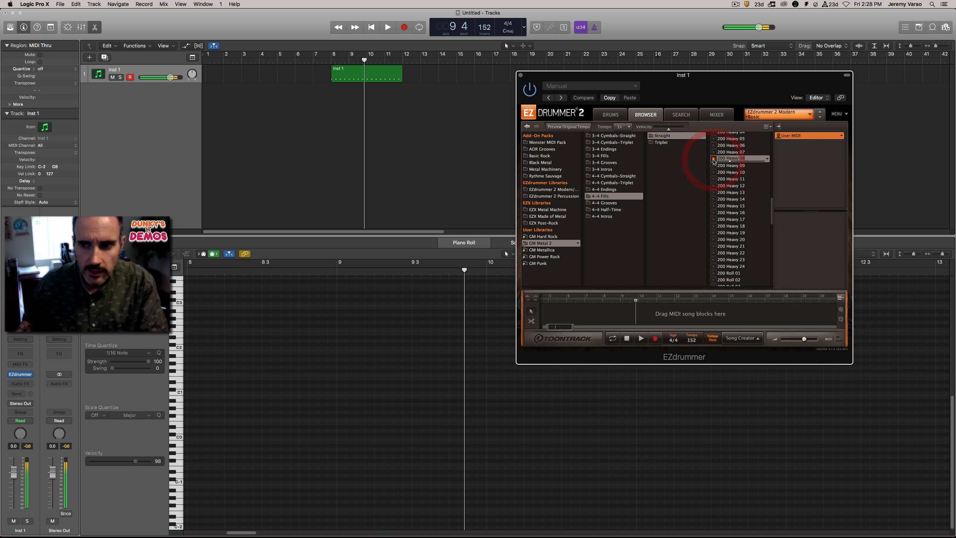
{"action": "left_click", "coordinate": [714, 172]}
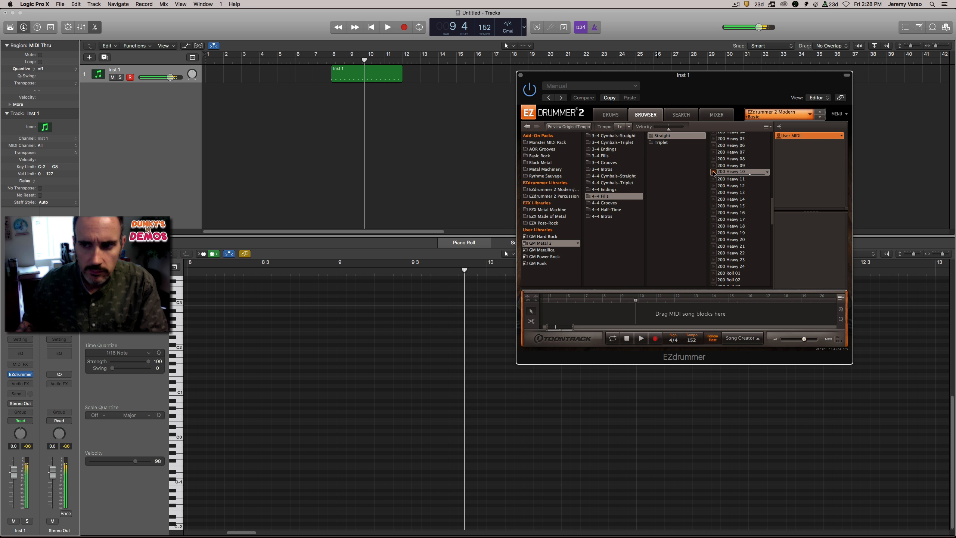
{"action": "left_click", "coordinate": [715, 179]}
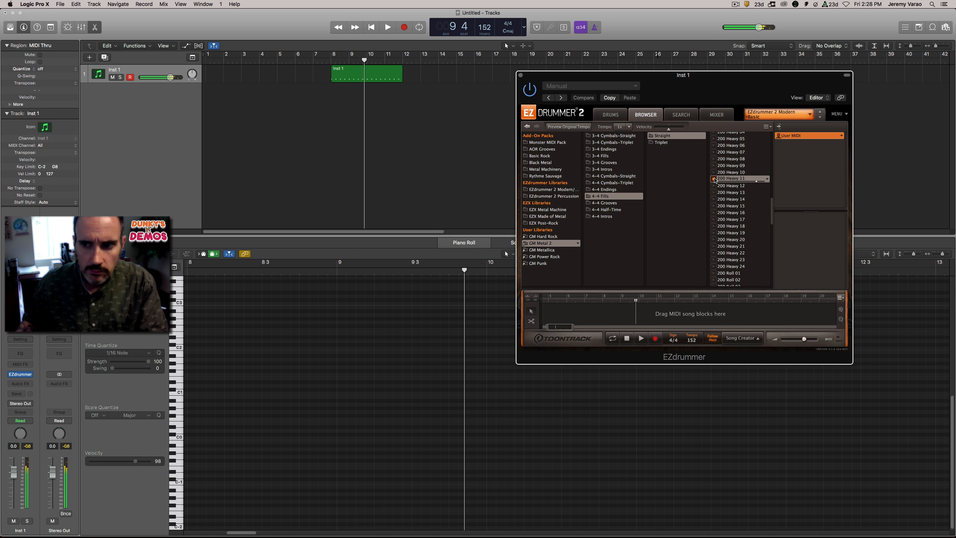
{"action": "left_click", "coordinate": [714, 185]}
{"action": "left_click", "coordinate": [714, 186]}
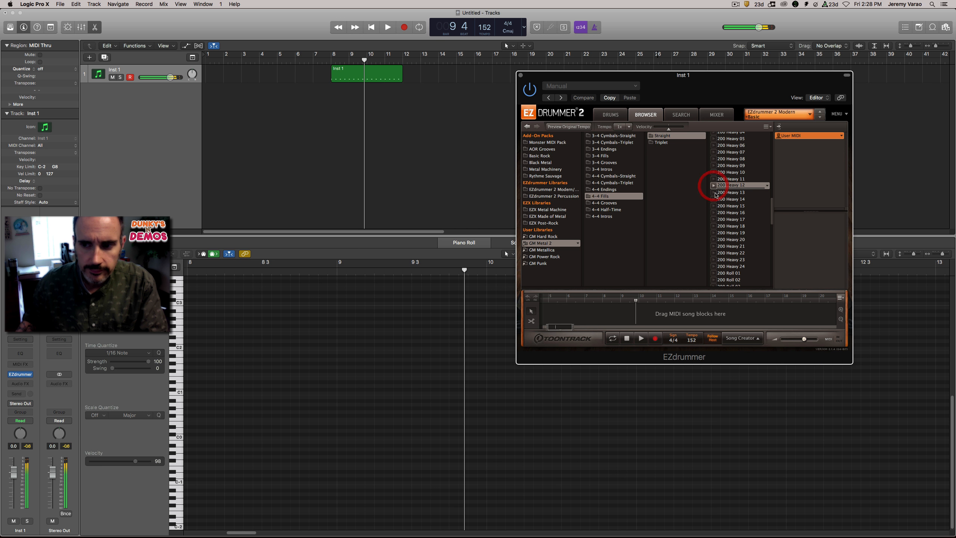
{"action": "left_click", "coordinate": [714, 240]}
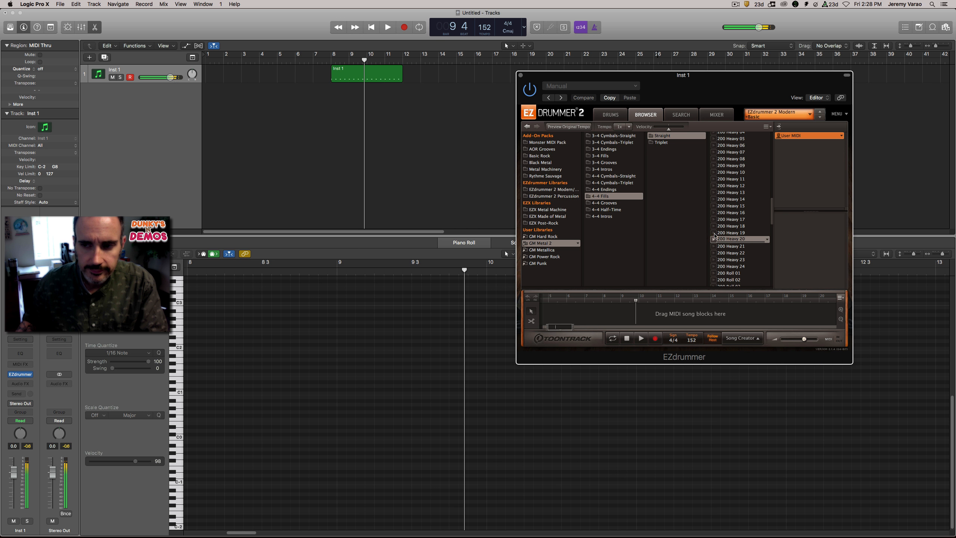
{"action": "left_click", "coordinate": [713, 219]}
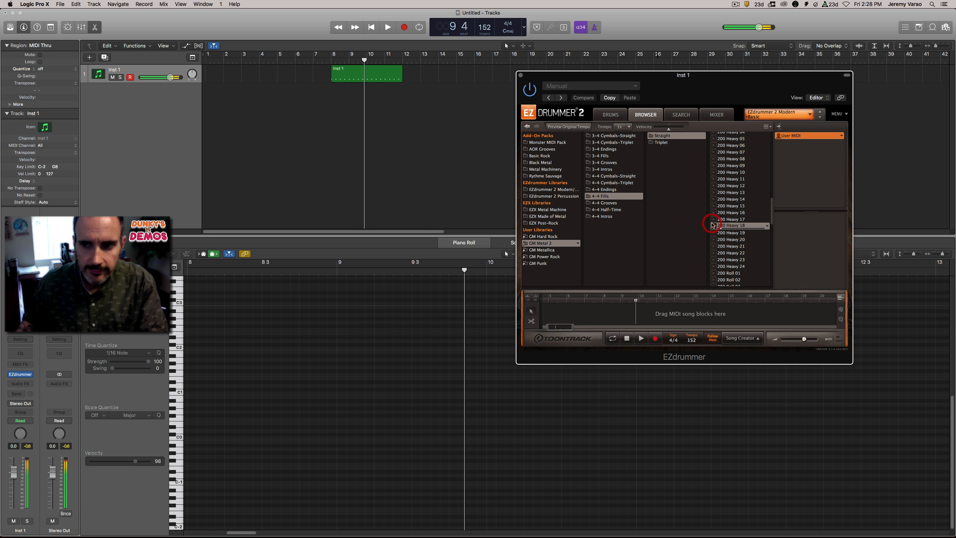
{"action": "left_click", "coordinate": [714, 199]}
{"action": "left_click", "coordinate": [713, 192]}
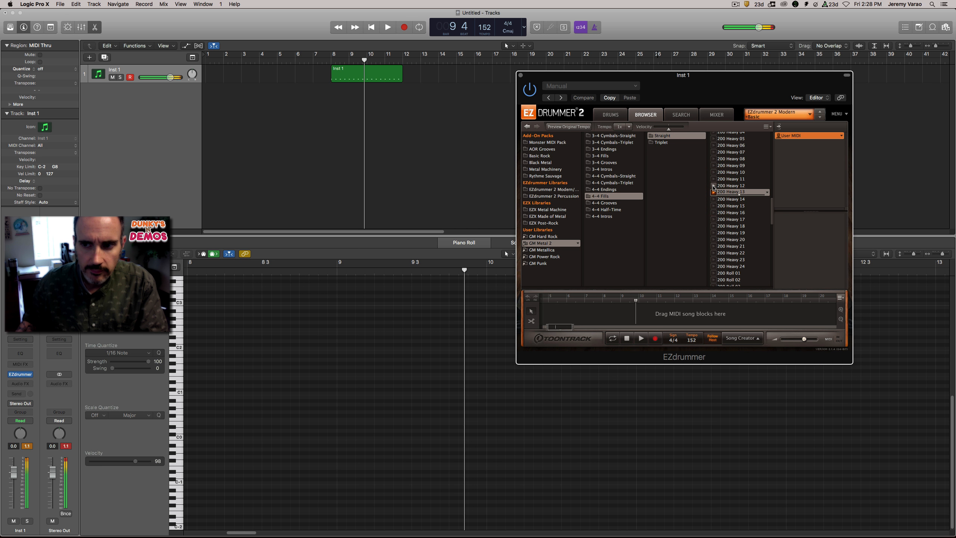
Audition the 200 Heavy 12 and 200 Roll 12 fills among the straight 4-4 fills of GM Metal 2.
{"action": "left_click", "coordinate": [713, 185]}
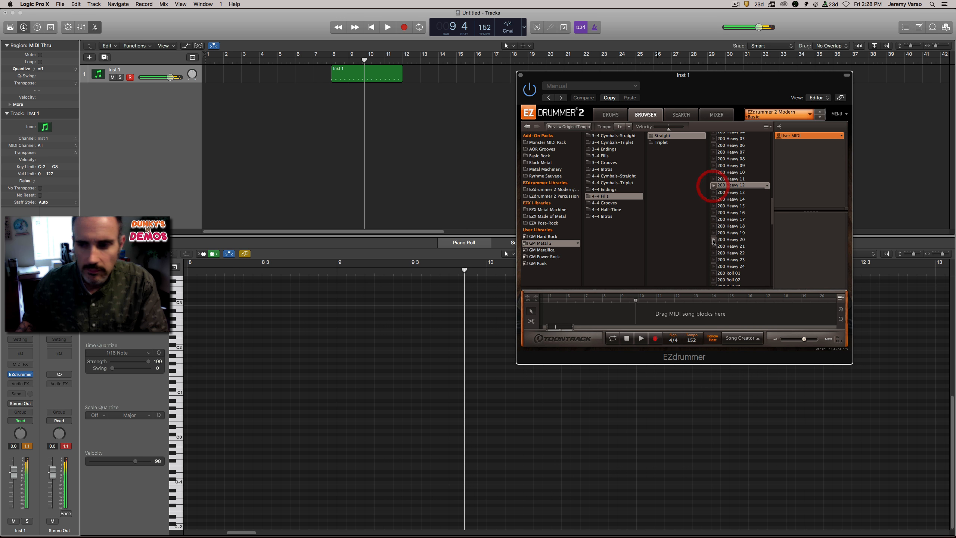
{"action": "scroll", "coordinate": [712, 226], "scroll_direction": "down", "scroll_amount": 10}
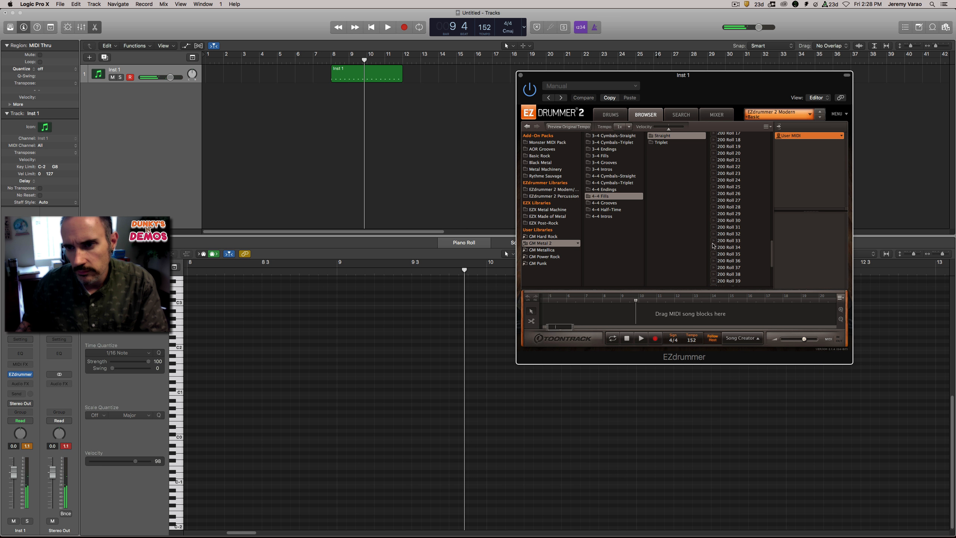
{"action": "scroll", "coordinate": [712, 247], "scroll_direction": "up", "scroll_amount": 5}
{"action": "left_click", "coordinate": [713, 173]}
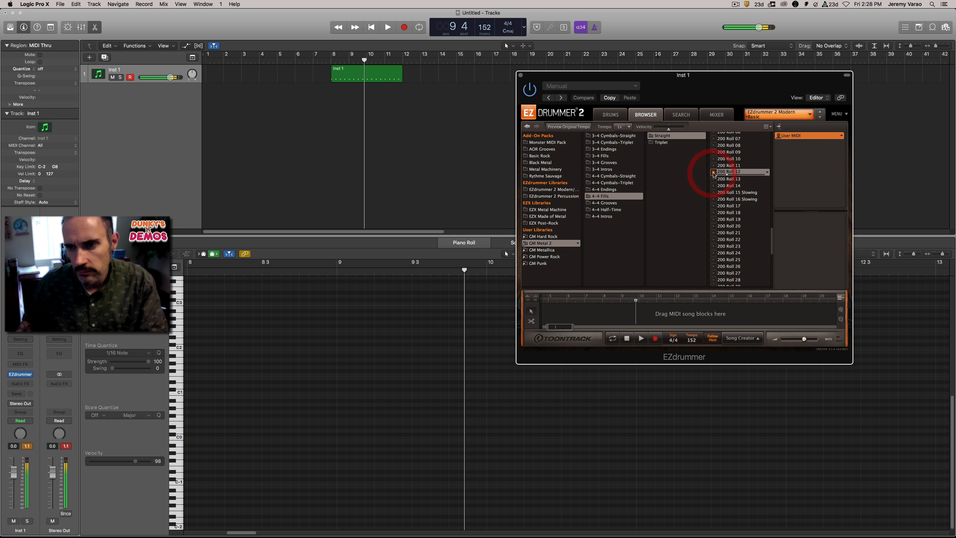
{"action": "left_click", "coordinate": [713, 173]}
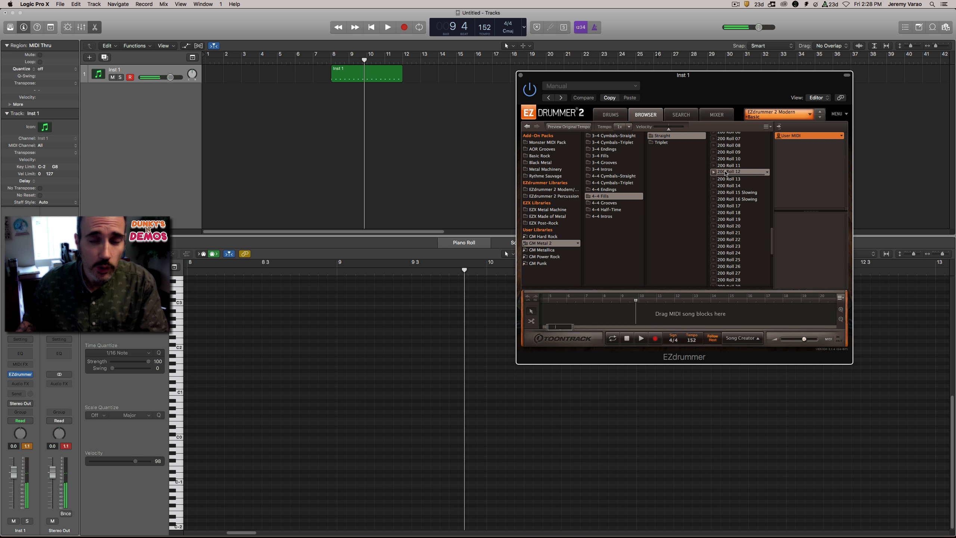
Place the 200 Roll 12 fill on the Inst 1 track at bar 13 without importing its tempo.
{"action": "left_click_drag", "start_coordinate": [725, 173], "coordinate": [455, 76]}
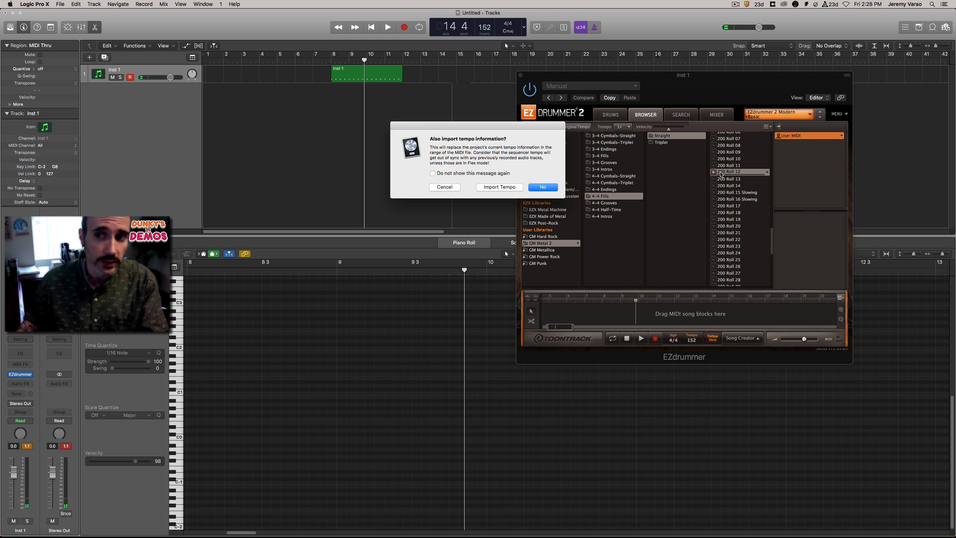
{"action": "left_click", "coordinate": [543, 186]}
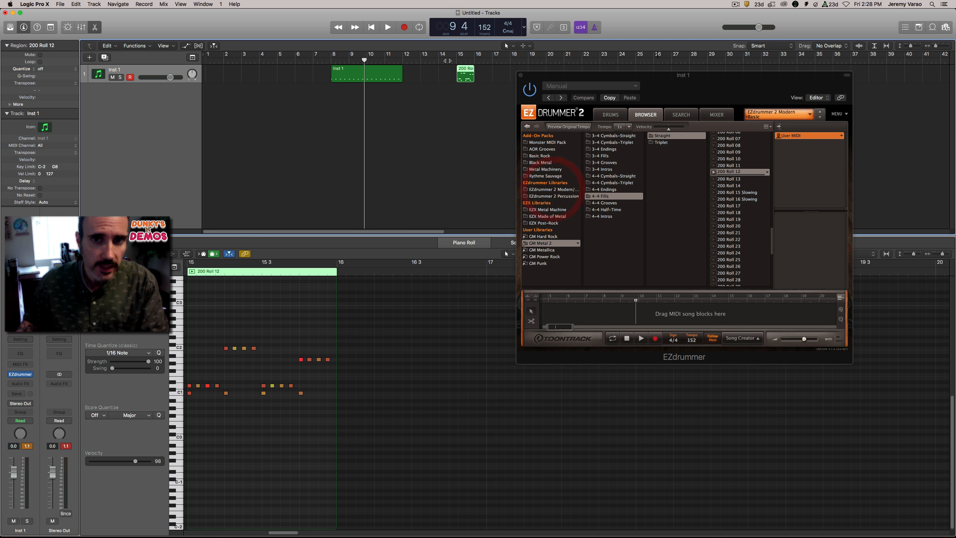
{"action": "left_click_drag", "start_coordinate": [460, 74], "coordinate": [422, 74]}
Move the EZdrummer window clear of the editor, open the 200 Roll 12 region in the Piano Roll and play it.
{"action": "left_click_drag", "start_coordinate": [543, 77], "coordinate": [640, 87]}
{"action": "double_click", "coordinate": [431, 72]}
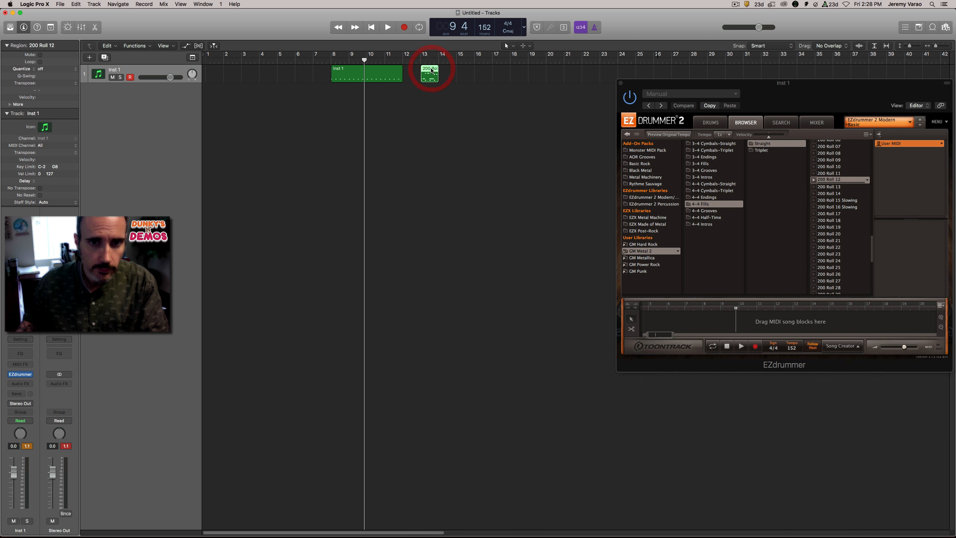
{"action": "double_click", "coordinate": [430, 76]}
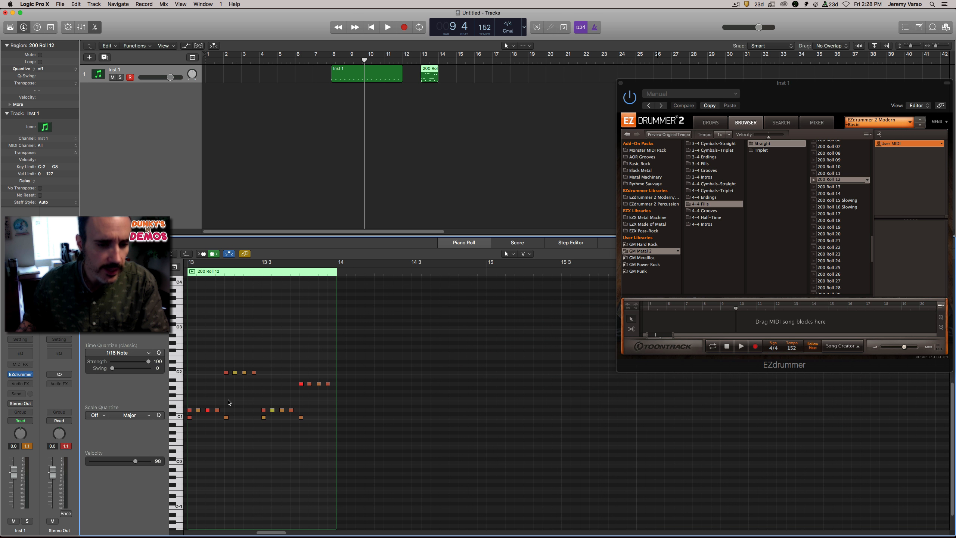
{"action": "left_click", "coordinate": [193, 272]}
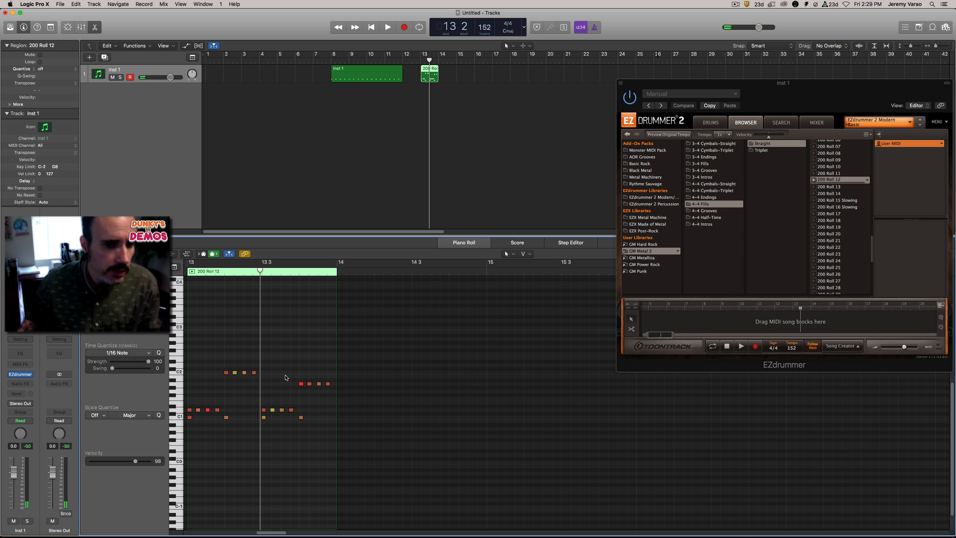
Move both groups of tom notes in the fill down to the snare row just above C1 and play the region.
{"action": "left_click_drag", "start_coordinate": [225, 360], "coordinate": [255, 411]}
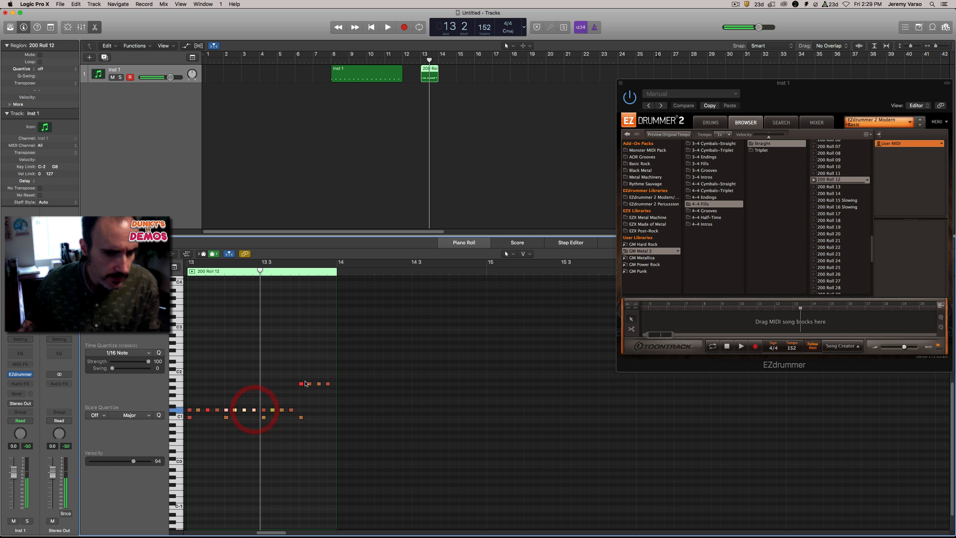
{"action": "left_click_drag", "start_coordinate": [292, 367], "coordinate": [327, 410]}
{"action": "key", "text": "super+z"}
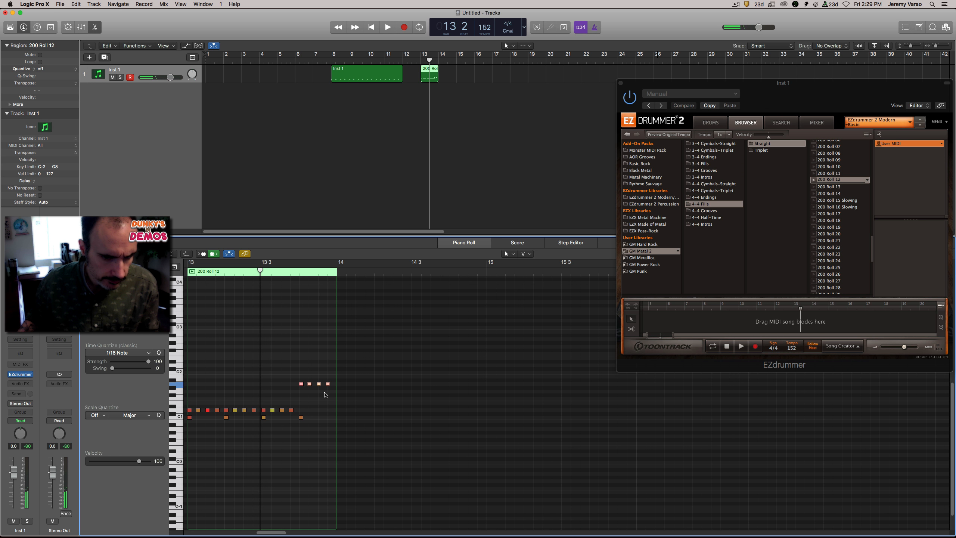
{"action": "left_click_drag", "start_coordinate": [319, 387], "coordinate": [320, 410]}
{"action": "left_click", "coordinate": [191, 271]}
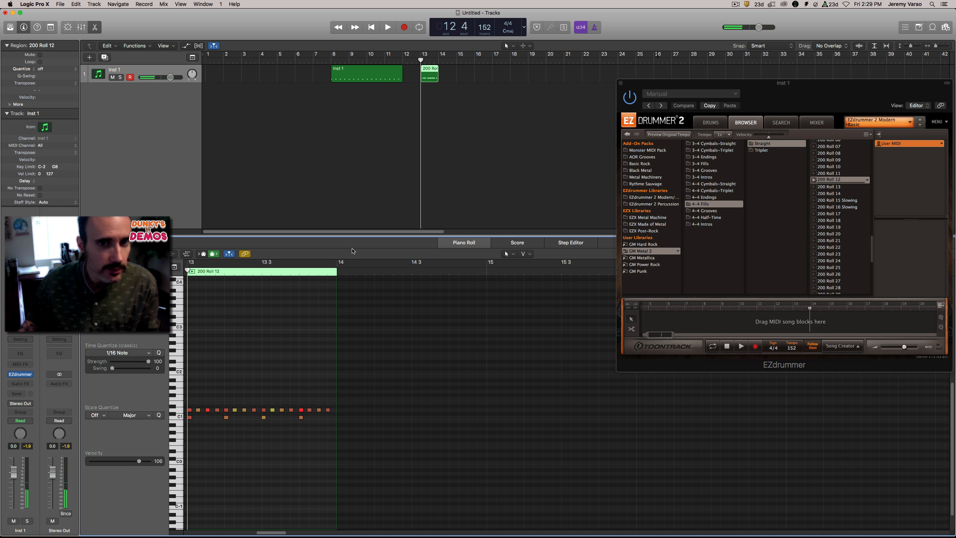
Extend the 200 Roll 12 region to bar 15 and copy all notes of bar 13 into bar 14.
{"action": "left_click_drag", "start_coordinate": [277, 533], "coordinate": [274, 533]}
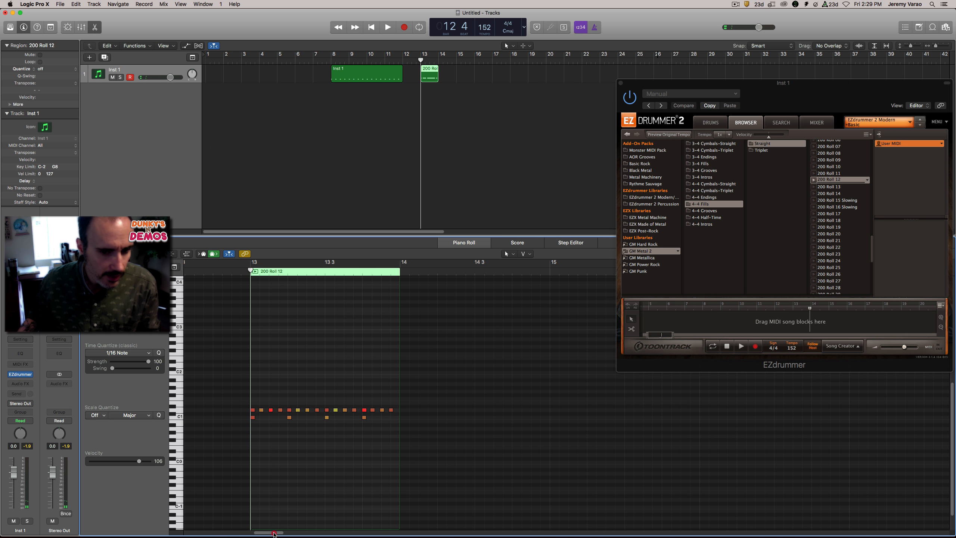
{"action": "left_click_drag", "start_coordinate": [247, 399], "coordinate": [393, 422]}
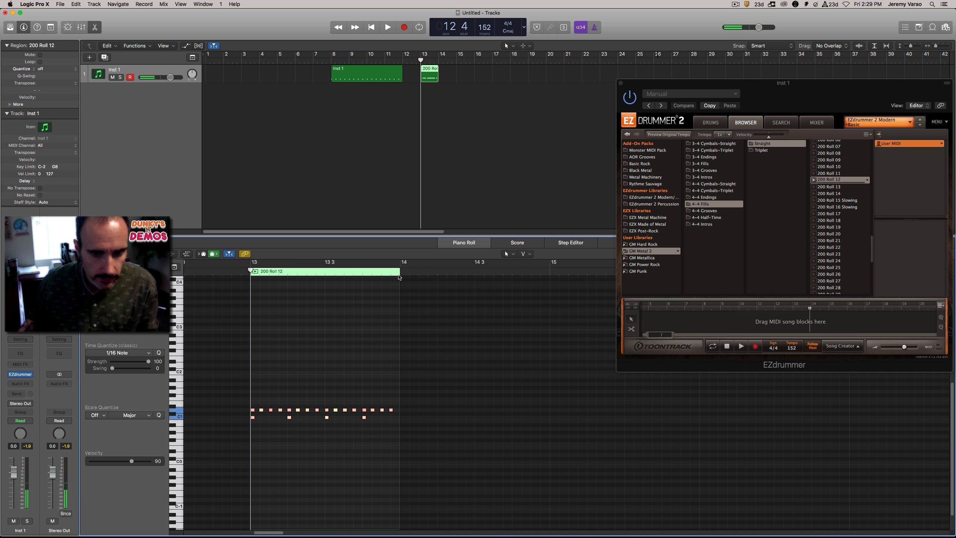
{"action": "mouse_move", "coordinate": [399, 276]}
{"action": "left_mouse_down"}
{"action": "mouse_move", "coordinate": [399, 283]}
{"action": "mouse_move", "coordinate": [560, 303]}
{"action": "left_mouse_up"}
{"action": "left_click", "coordinate": [400, 273]}
{"action": "key", "text": "super+v"}
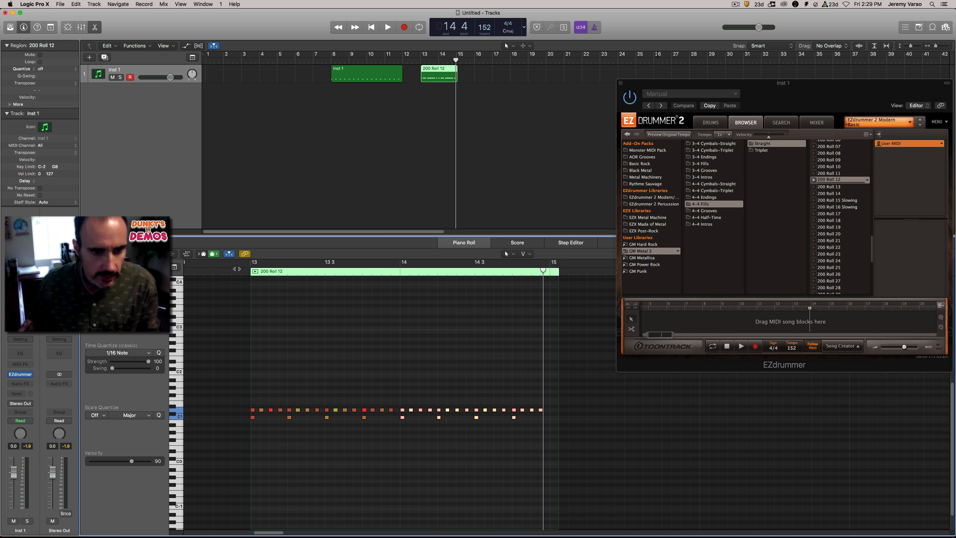
Play the extended region and delete all the kick notes on C1, keeping only the snare roll.
{"action": "left_click", "coordinate": [254, 272]}
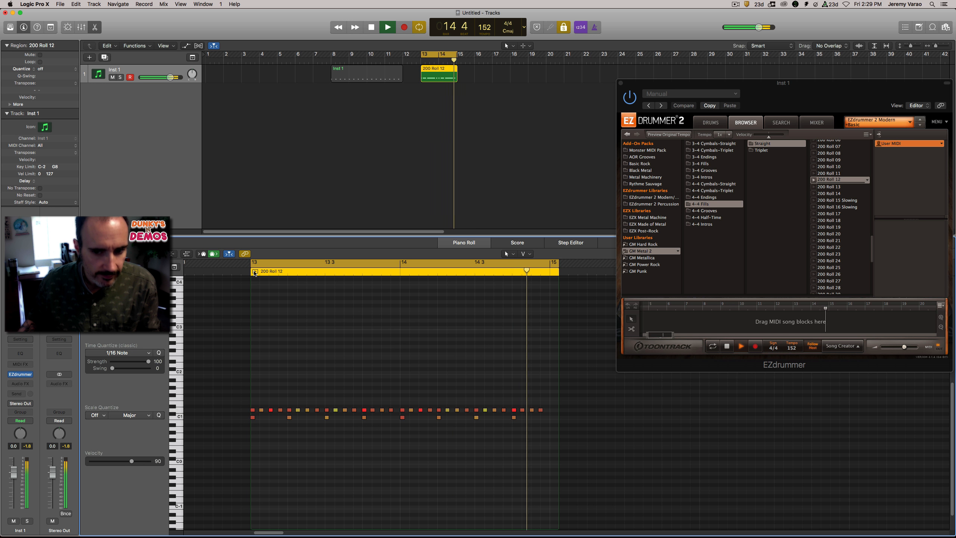
{"action": "key", "text": "space"}
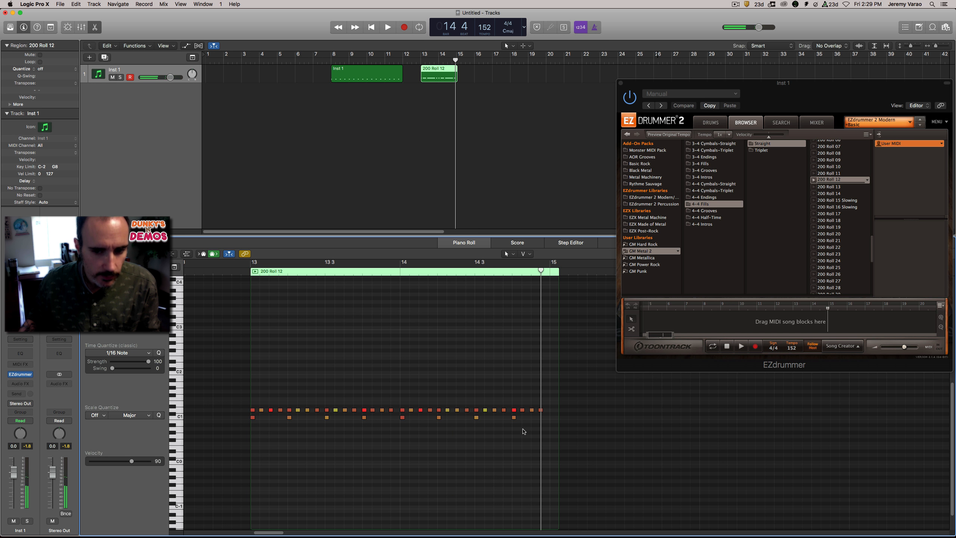
{"action": "left_click_drag", "start_coordinate": [524, 431], "coordinate": [246, 421]}
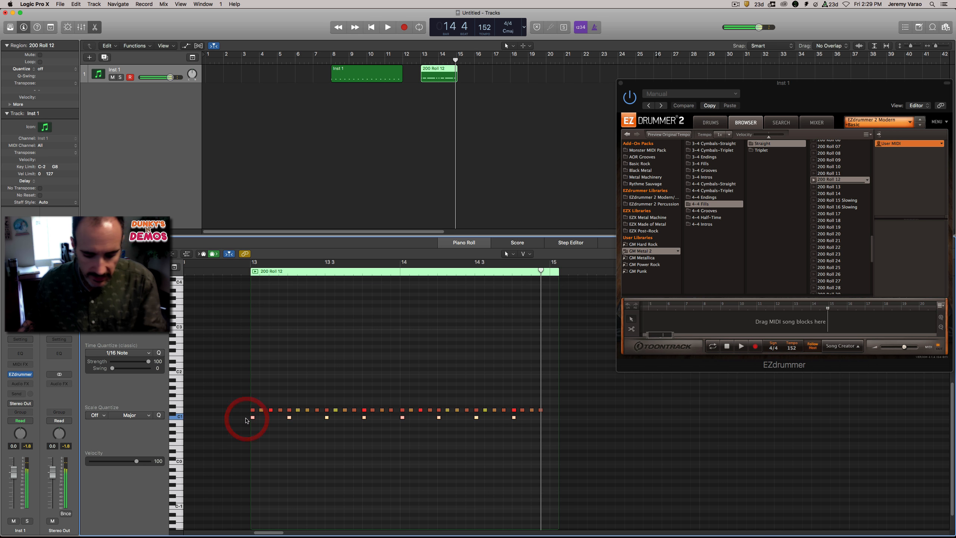
{"action": "key", "text": "Delete"}
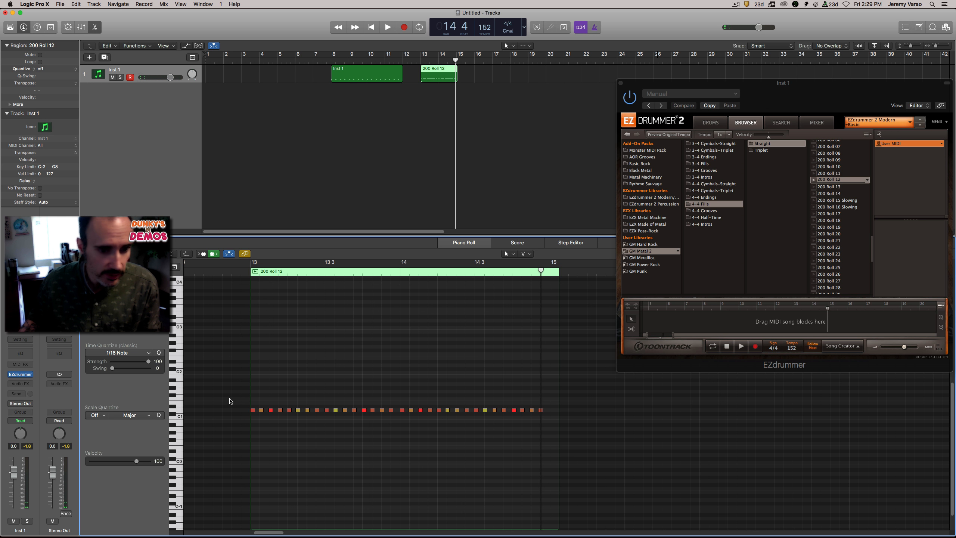
{"action": "left_click_drag", "start_coordinate": [230, 401], "coordinate": [241, 440]}
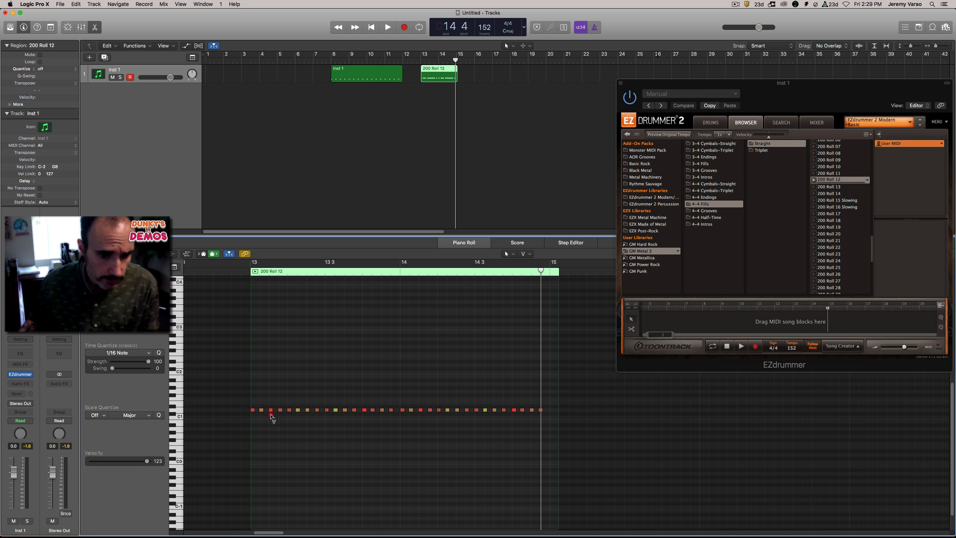
Lower the velocities of the accented snare notes in bar 13 and early bar 14 to even out the roll.
{"action": "mouse_move", "coordinate": [271, 415]}
{"action": "left_mouse_down"}
{"action": "mouse_move", "coordinate": [271, 423]}
{"action": "mouse_move", "coordinate": [271, 411]}
{"action": "left_mouse_up"}
{"action": "left_click", "coordinate": [292, 427]}
{"action": "left_click_drag", "start_coordinate": [365, 412], "coordinate": [365, 411]}
{"action": "left_click", "coordinate": [419, 418]}
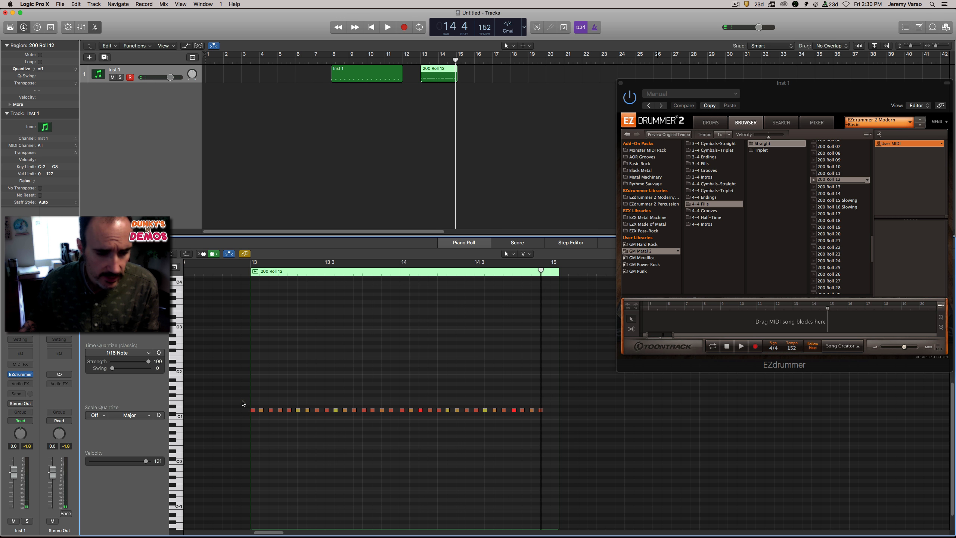
Lower the velocities of the first eight snare notes in bar 13 and play the roll.
{"action": "left_click_drag", "start_coordinate": [242, 401], "coordinate": [317, 420]}
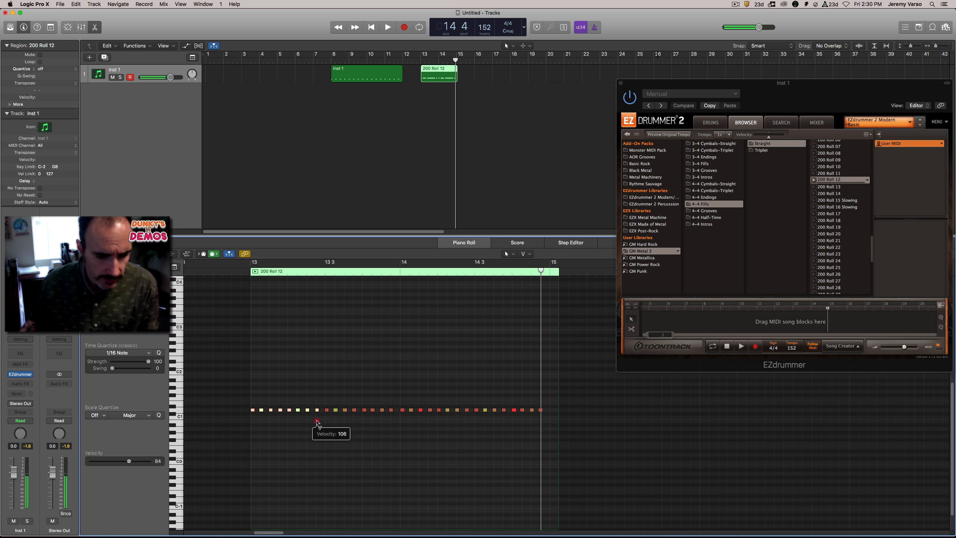
{"action": "left_click", "coordinate": [297, 423]}
{"action": "left_click", "coordinate": [241, 272]}
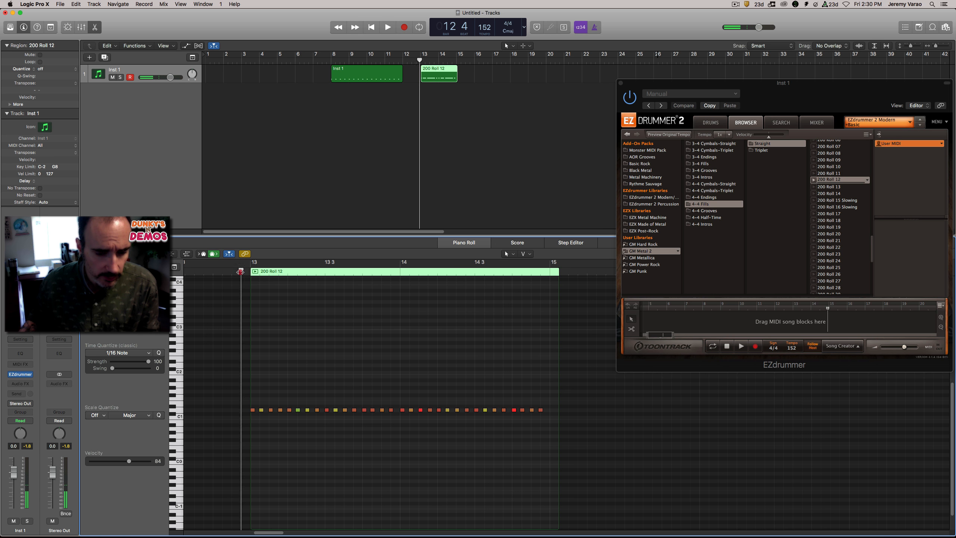
{"action": "key", "text": "space"}
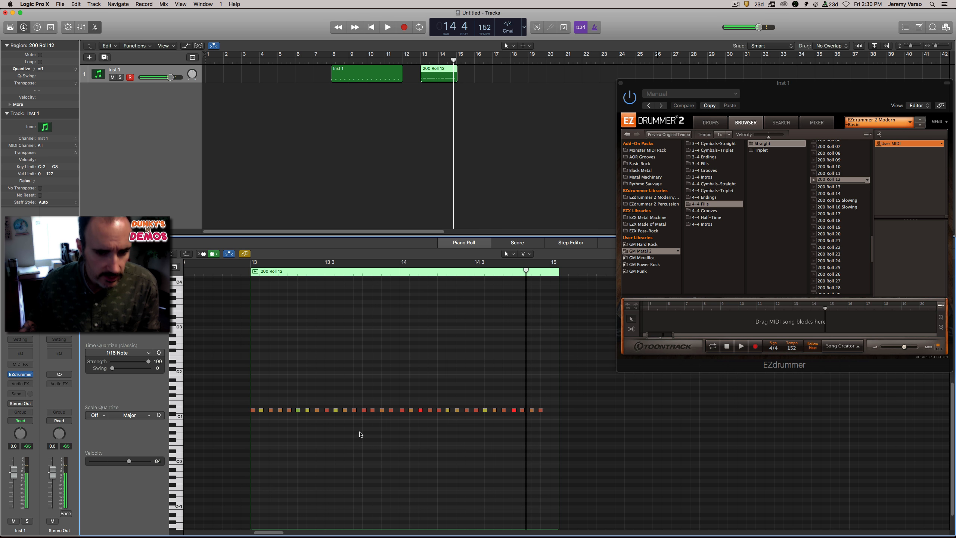
Raise the velocities of the weaker snare notes in bars 13 and 14 and of the roll's closing hits.
{"action": "left_click_drag", "start_coordinate": [336, 410], "coordinate": [336, 407]}
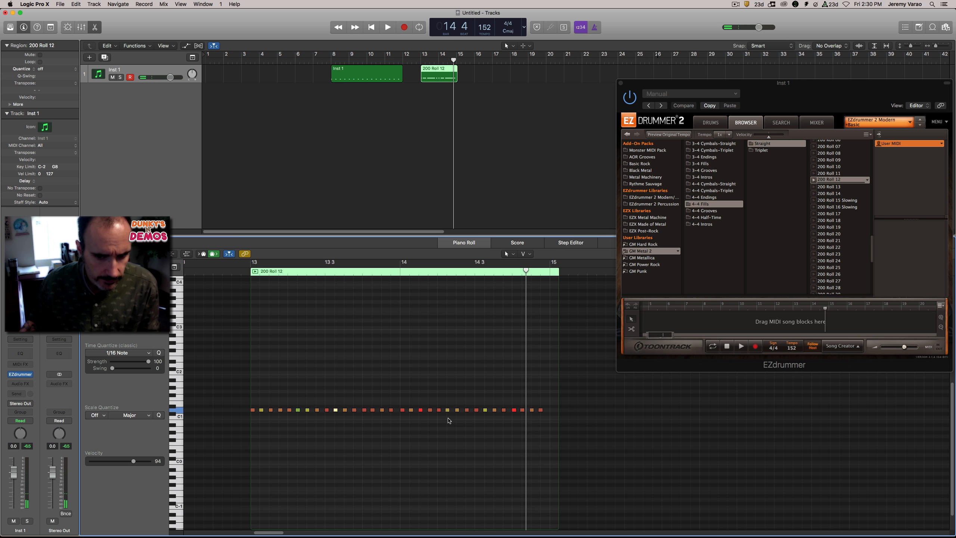
{"action": "left_click_drag", "start_coordinate": [448, 418], "coordinate": [487, 408]}
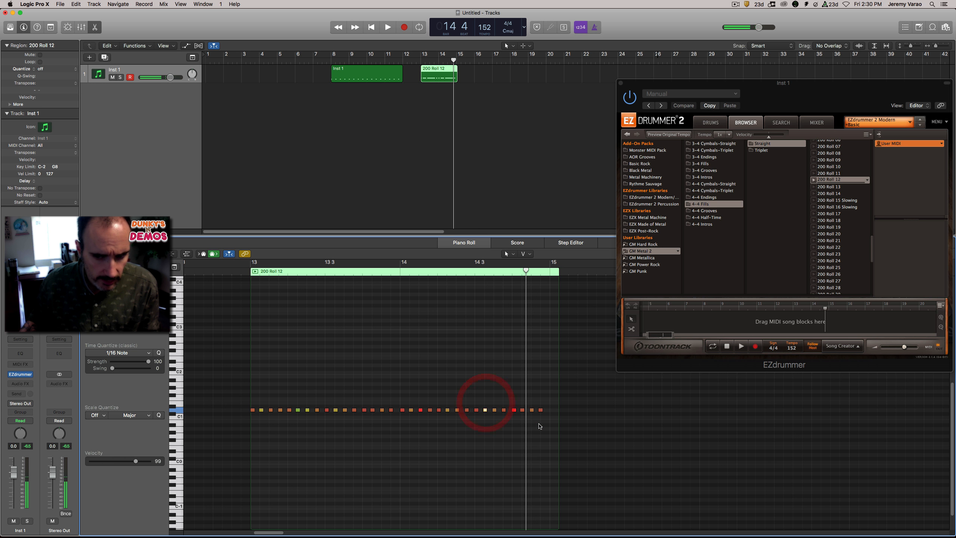
{"action": "left_click_drag", "start_coordinate": [544, 420], "coordinate": [531, 402]}
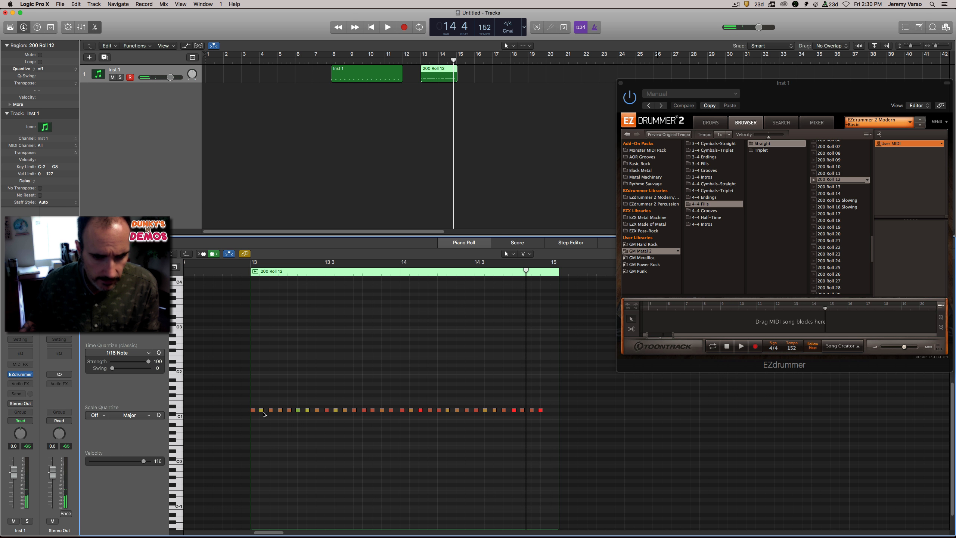
Raise the velocities of the snare notes from the middle of bar 13 to the start of bar 14 and play the roll.
{"action": "left_click_drag", "start_coordinate": [245, 401], "coordinate": [411, 405]}
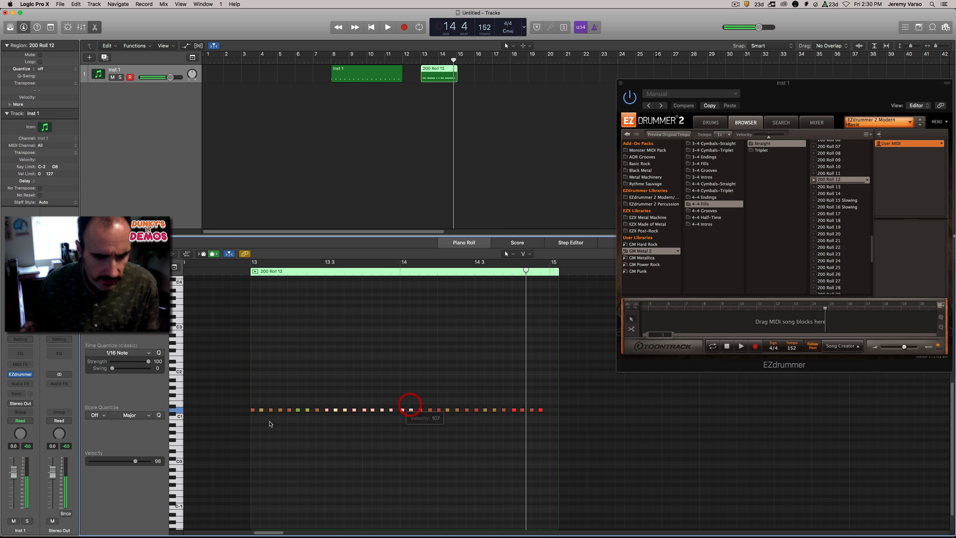
{"action": "left_click", "coordinate": [277, 434]}
{"action": "left_click", "coordinate": [237, 270]}
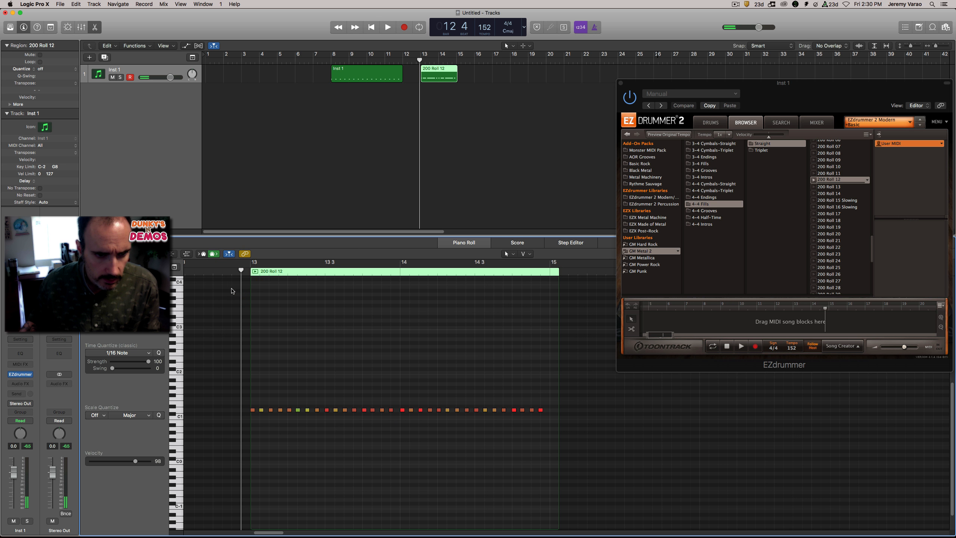
{"action": "key", "text": "space"}
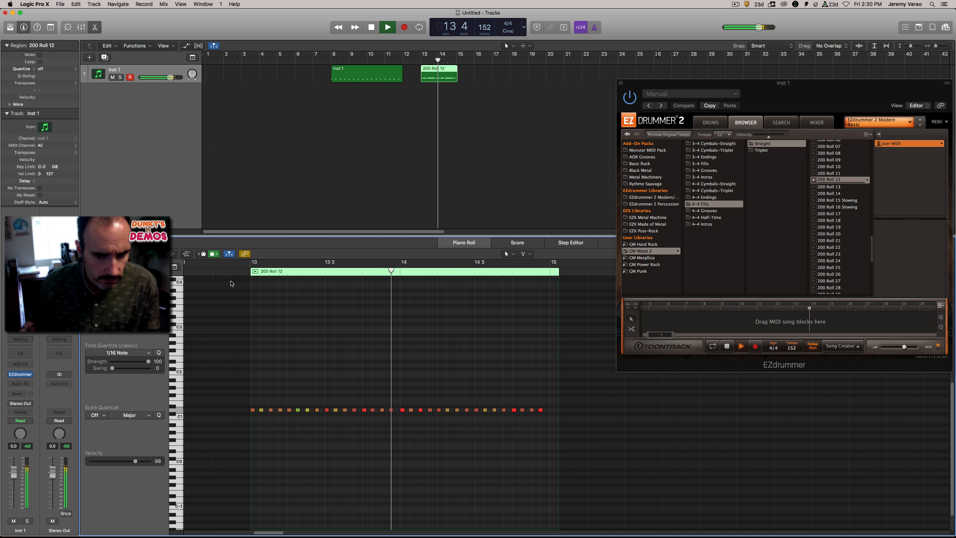
{"action": "key", "text": "space"}
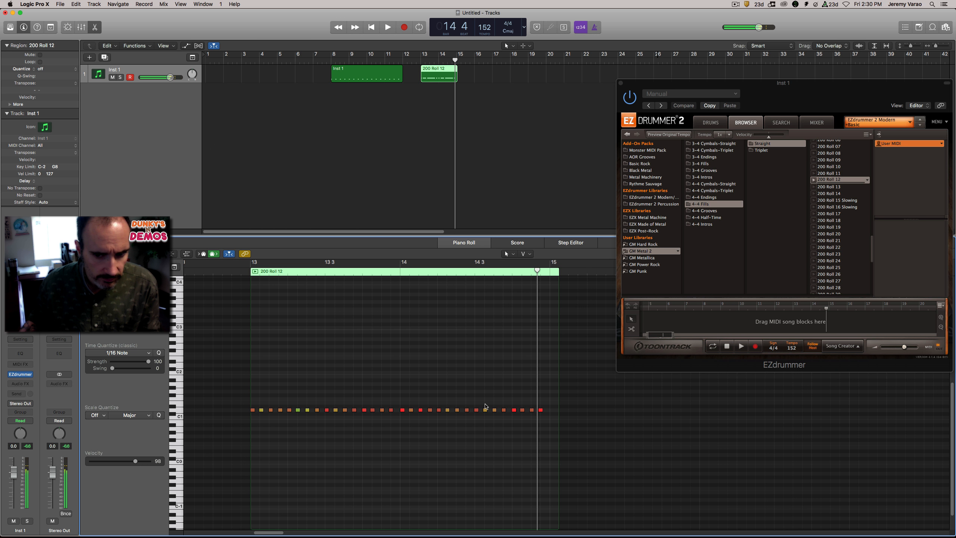
Raise the velocities of the snare notes in the second half of bar 14 to build the crescendo, and play the roll.
{"action": "mouse_move", "coordinate": [518, 396]}
{"action": "left_mouse_down"}
{"action": "mouse_move", "coordinate": [535, 418]}
{"action": "mouse_move", "coordinate": [524, 407]}
{"action": "left_mouse_up"}
{"action": "left_click", "coordinate": [524, 428]}
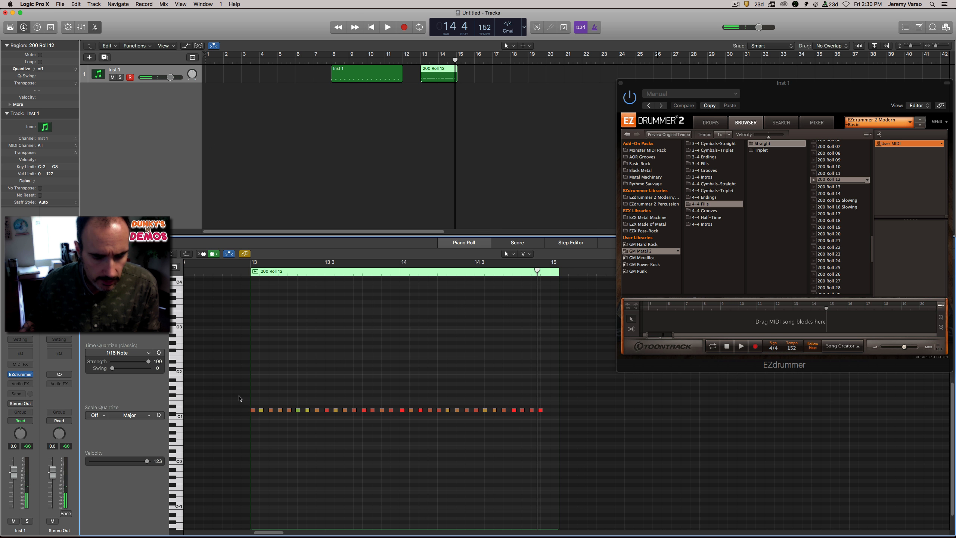
{"action": "left_click_drag", "start_coordinate": [238, 396], "coordinate": [486, 407]}
{"action": "left_click", "coordinate": [488, 427]}
{"action": "left_click", "coordinate": [437, 424]}
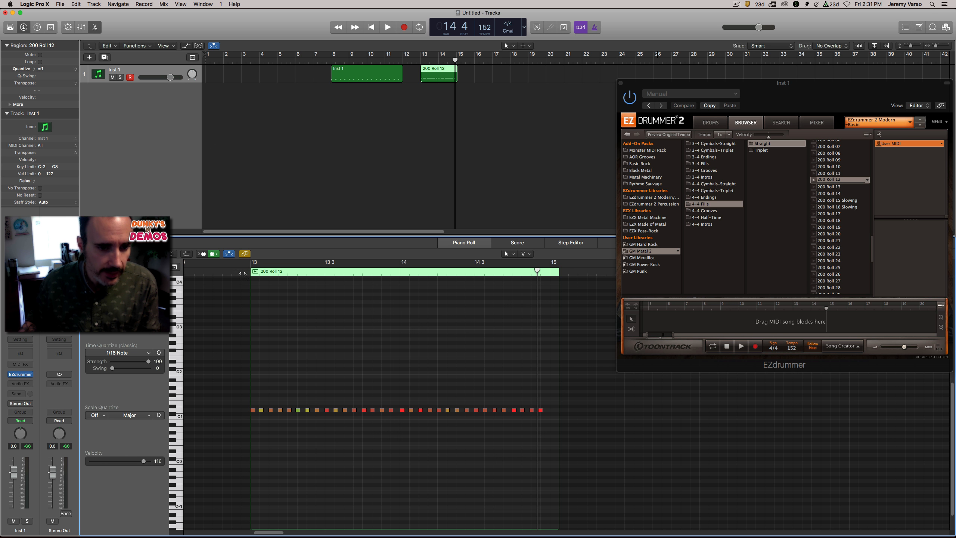
{"action": "left_click", "coordinate": [240, 271]}
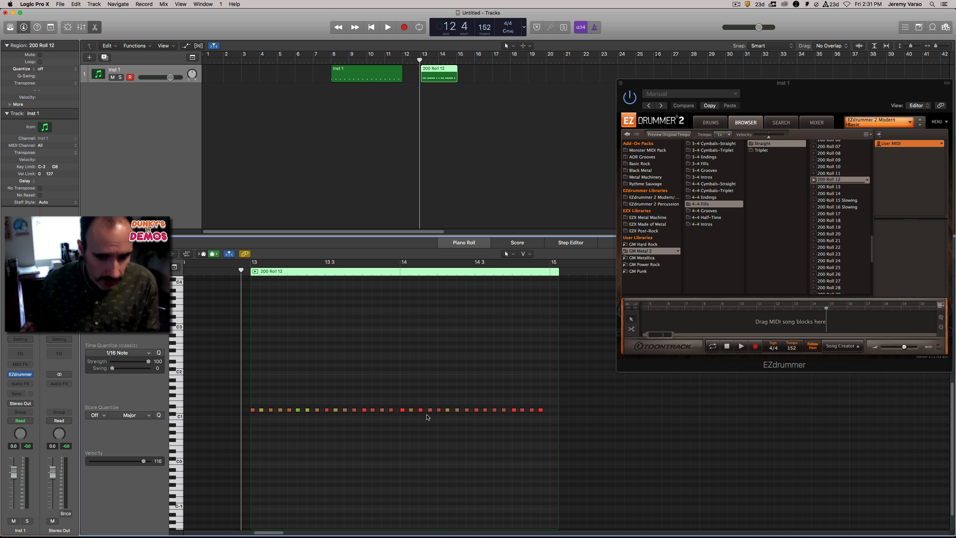
{"action": "key", "text": "space"}
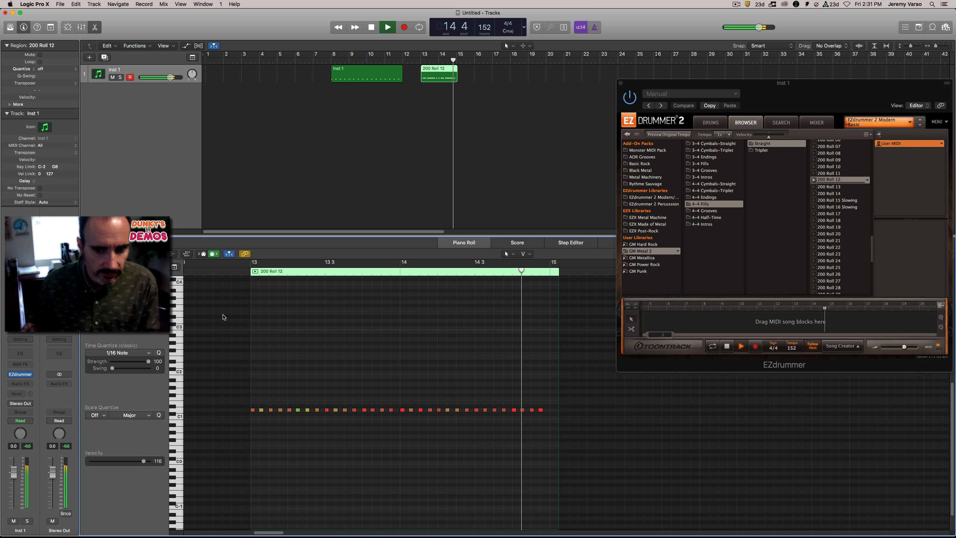
Raise the velocities of the closing snare hits at the end of bar 14 to 127 and play the roll.
{"action": "key", "text": "space"}
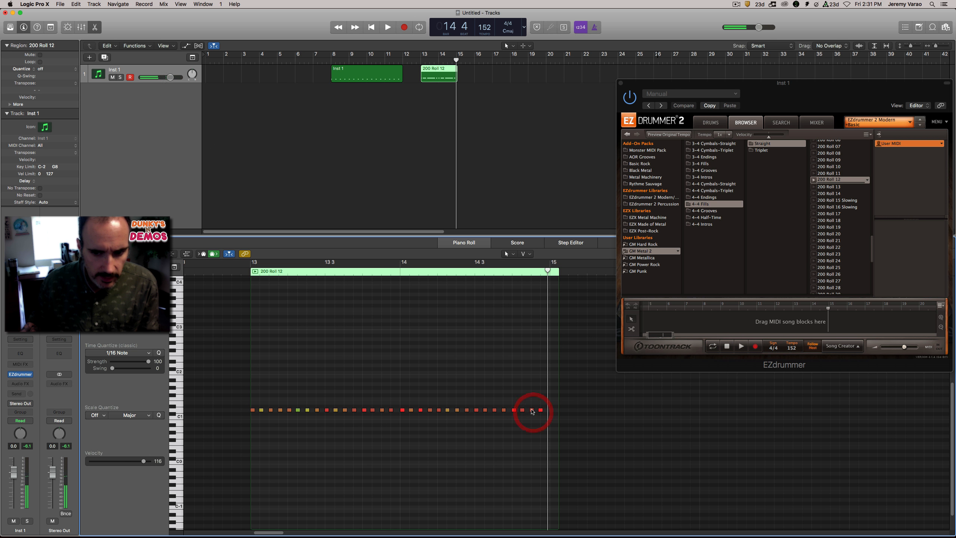
{"action": "left_click", "coordinate": [524, 409]}
{"action": "mouse_move", "coordinate": [531, 412]}
{"action": "left_mouse_down"}
{"action": "mouse_move", "coordinate": [544, 420]}
{"action": "mouse_move", "coordinate": [540, 399]}
{"action": "mouse_move", "coordinate": [537, 416]}
{"action": "left_mouse_up"}
{"action": "left_click", "coordinate": [241, 272]}
{"action": "key", "text": "space"}
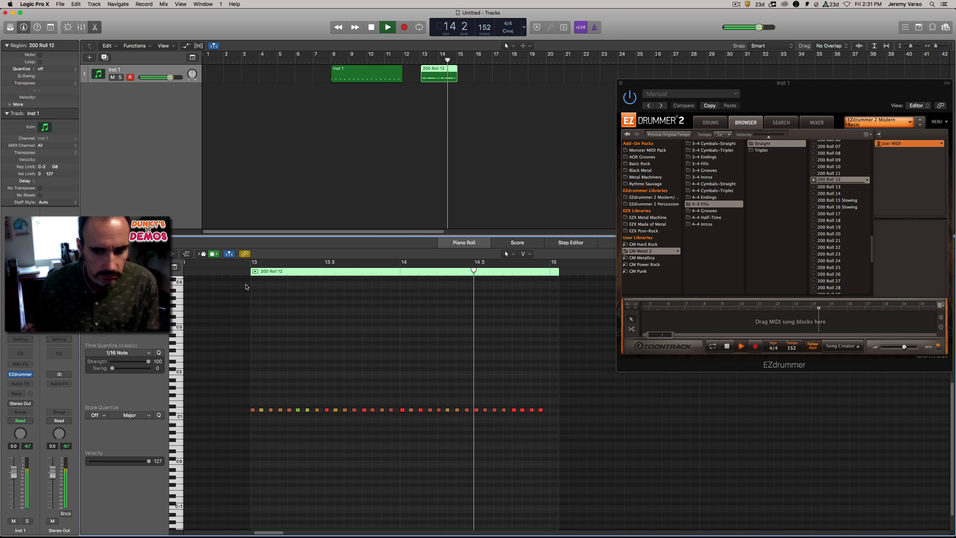
{"action": "key", "text": "space"}
Raise the velocities of the snare notes just before the middle of bar 14 to 108 and play the roll.
{"action": "left_click", "coordinate": [447, 409]}
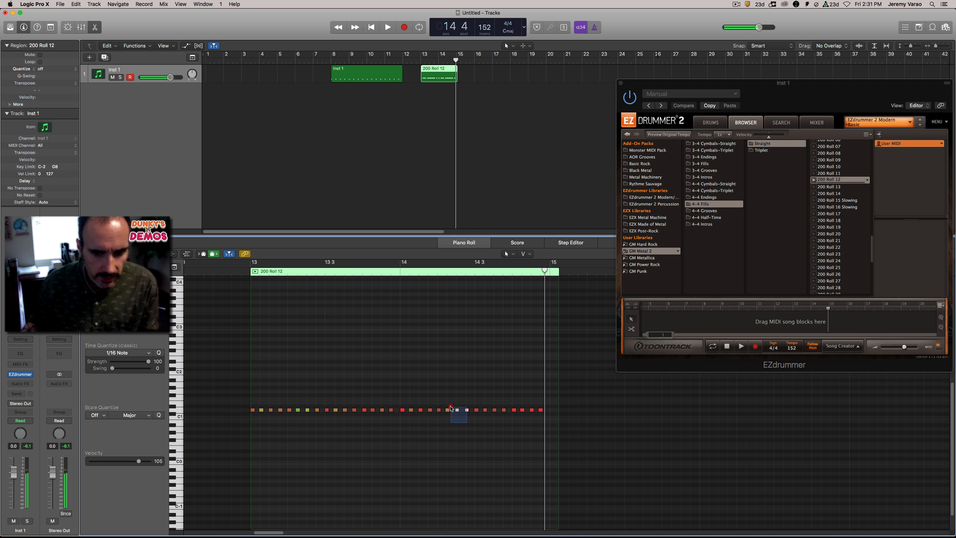
{"action": "left_click_drag", "start_coordinate": [456, 411], "coordinate": [448, 411]}
{"action": "left_click", "coordinate": [449, 415]}
{"action": "left_click", "coordinate": [450, 415]}
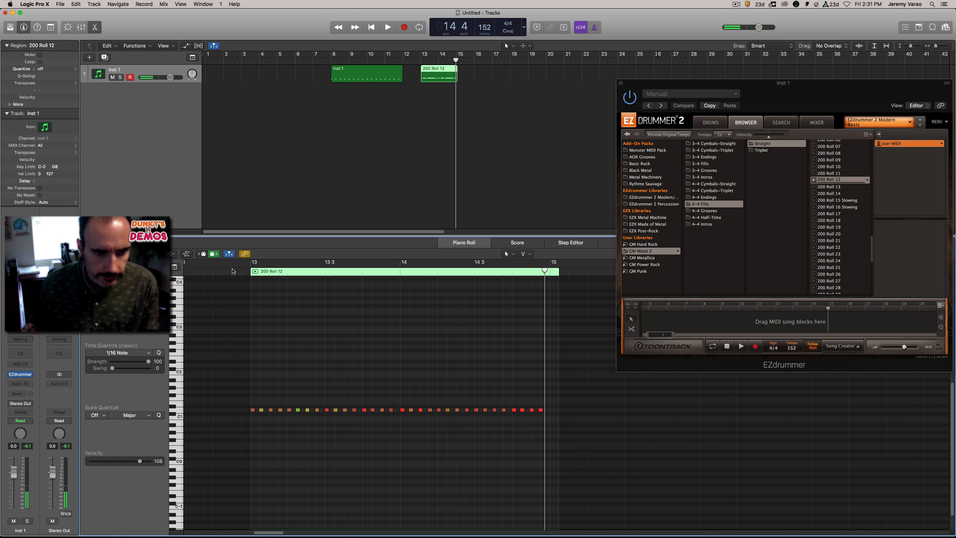
{"action": "left_click", "coordinate": [235, 271]}
{"action": "key", "text": "space"}
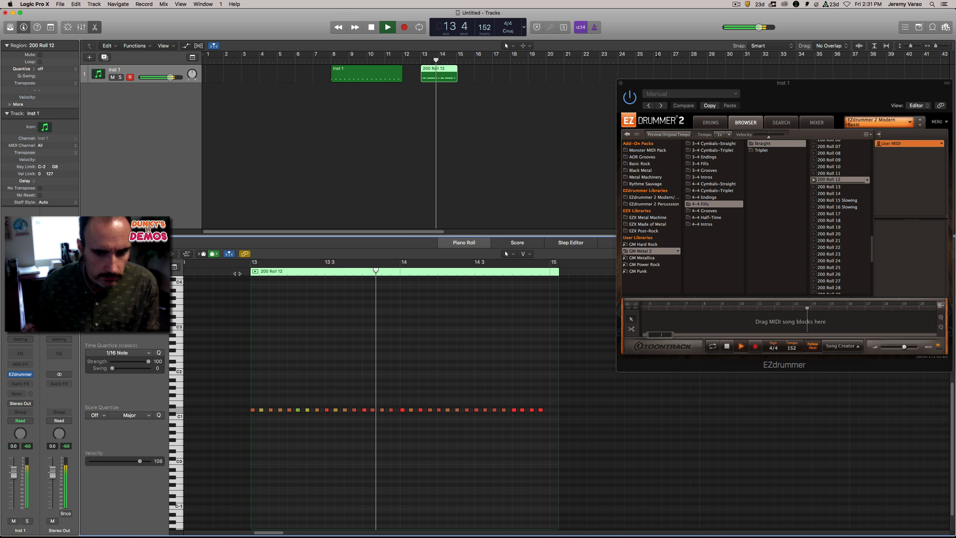
{"action": "key", "text": "space"}
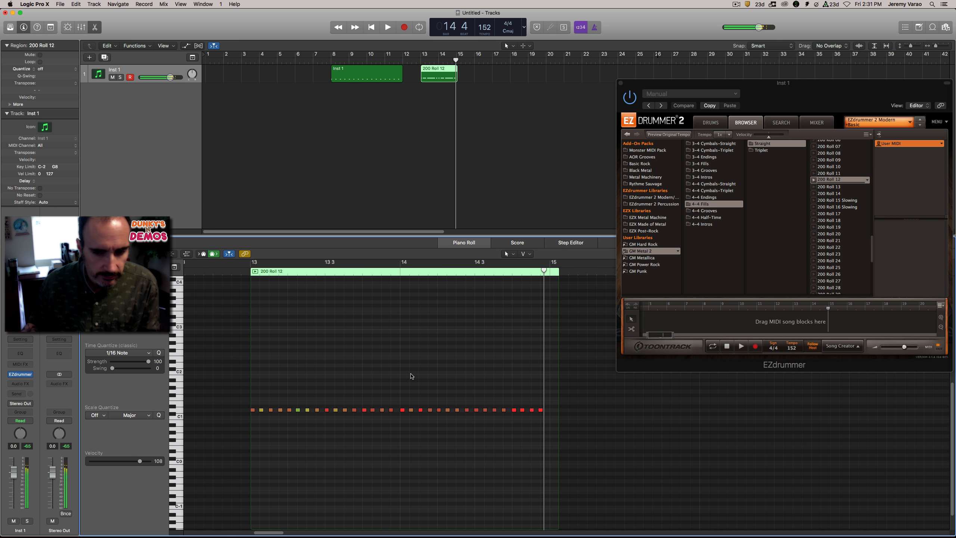
Raise the velocities of the snare notes around beat 3 of bar 14 to 116 and play the roll.
{"action": "left_click_drag", "start_coordinate": [508, 420], "coordinate": [467, 425]}
{"action": "left_click", "coordinate": [468, 424]}
{"action": "left_click", "coordinate": [244, 272]}
{"action": "key", "text": "space"}
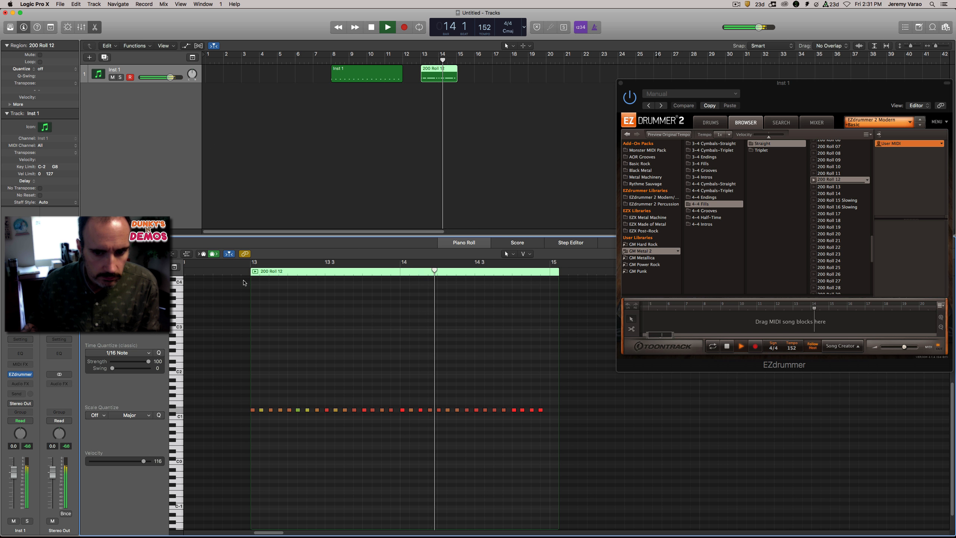
{"action": "key", "text": "space"}
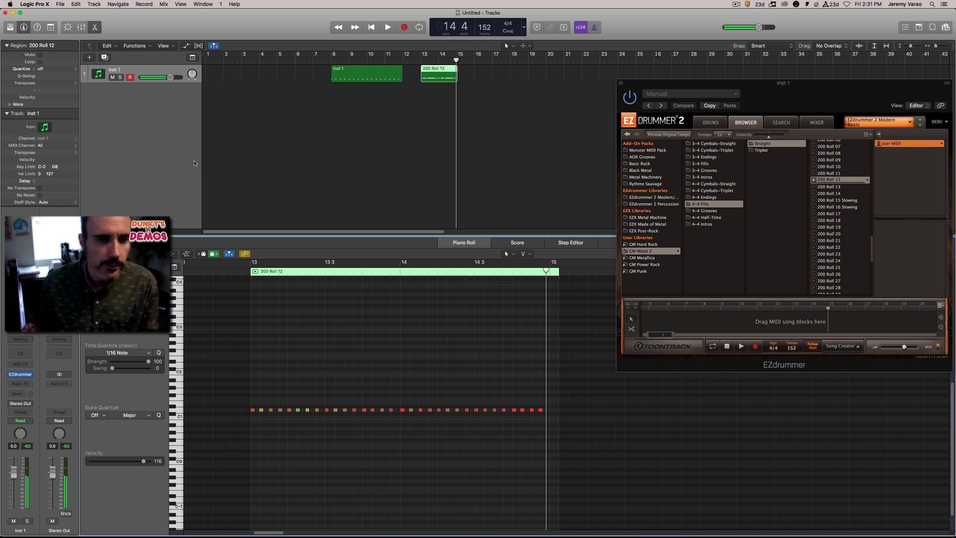
Switch to iTunes to listen to the opening of Ace of Spades, and return to Logic Pro X to play the roll for comparison.
{"action": "key", "text": "super+Tab"}
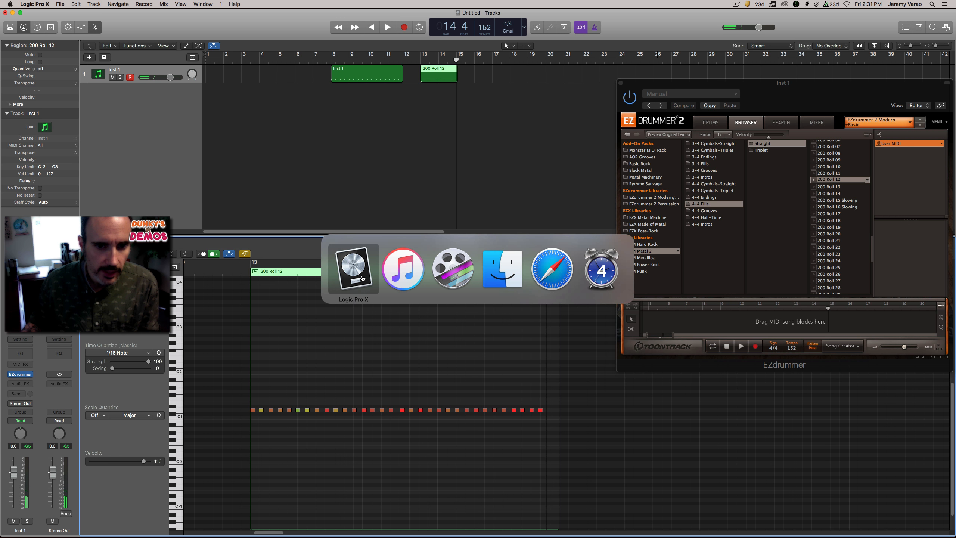
{"action": "left_click", "coordinate": [462, 214]}
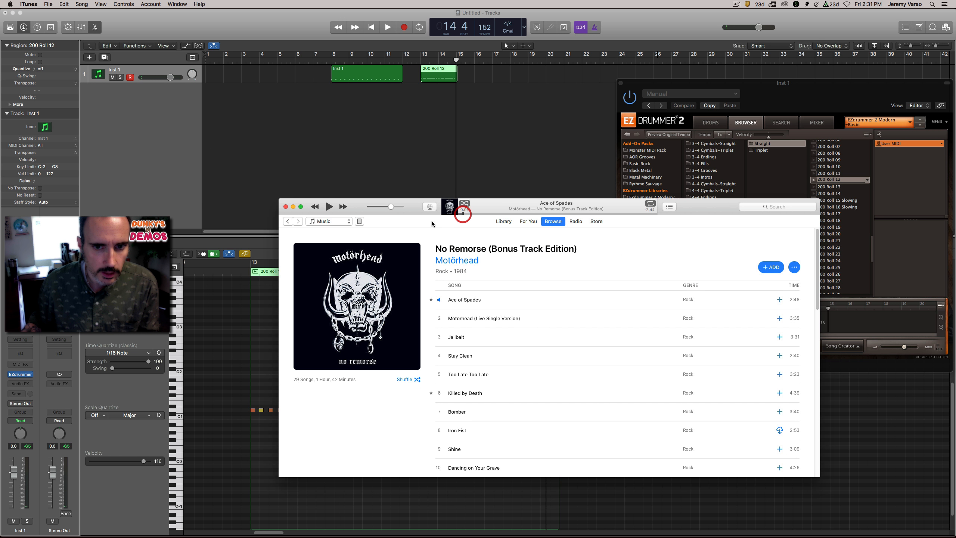
{"action": "left_click", "coordinate": [329, 207]}
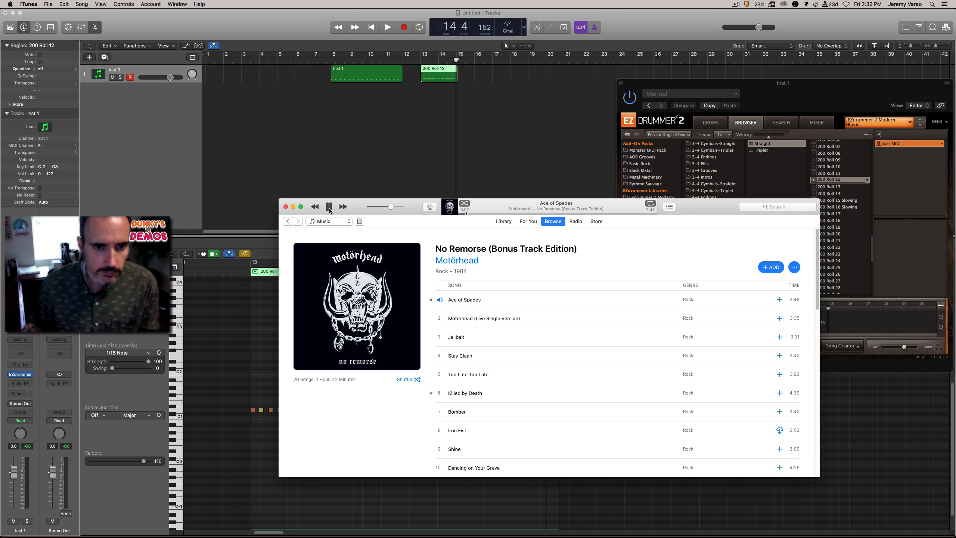
{"action": "key", "text": "super+Tab"}
{"action": "double_click", "coordinate": [241, 270]}
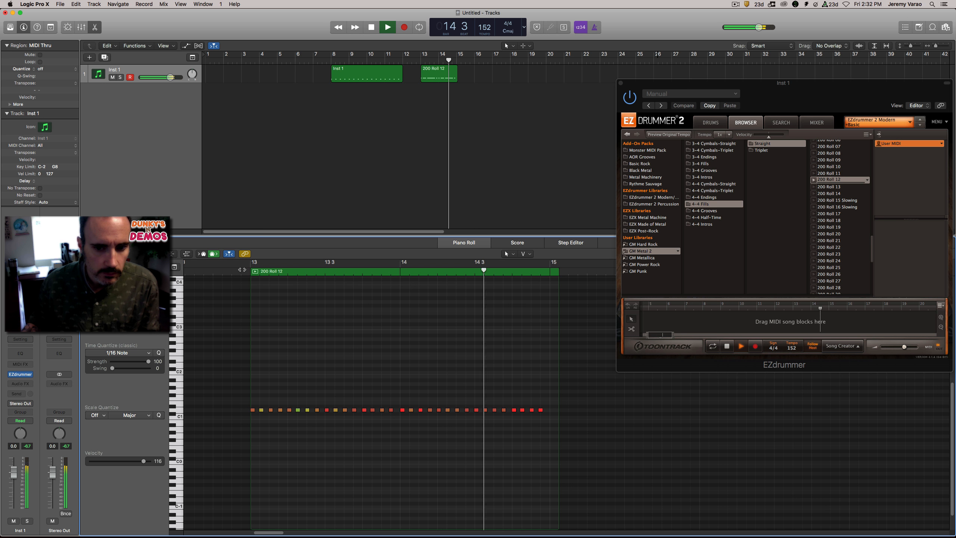
{"action": "key", "text": "space"}
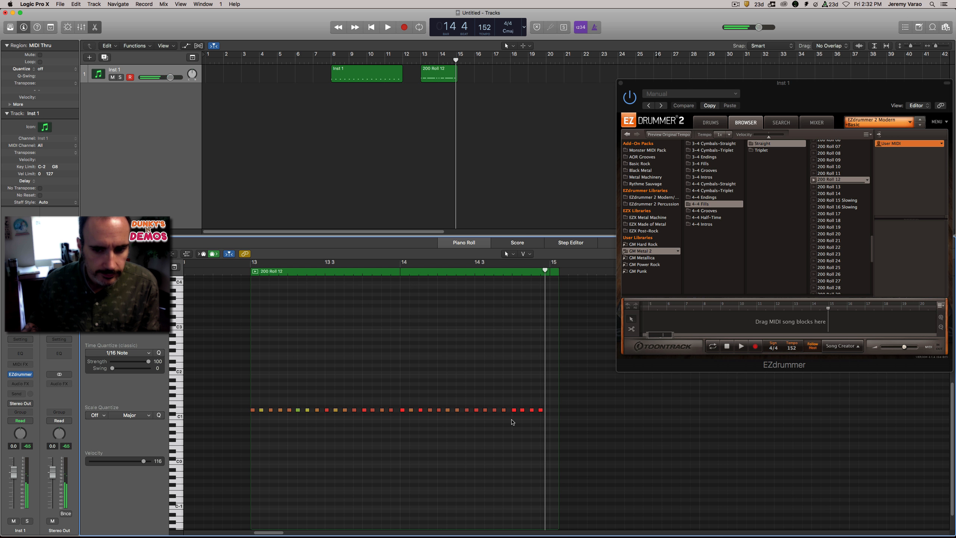
Raise the snare velocity just after beat 3 of bar 14 to 122 and play the roll.
{"action": "left_click_drag", "start_coordinate": [512, 420], "coordinate": [491, 427]}
{"action": "left_click", "coordinate": [496, 414]}
{"action": "left_click", "coordinate": [491, 410]}
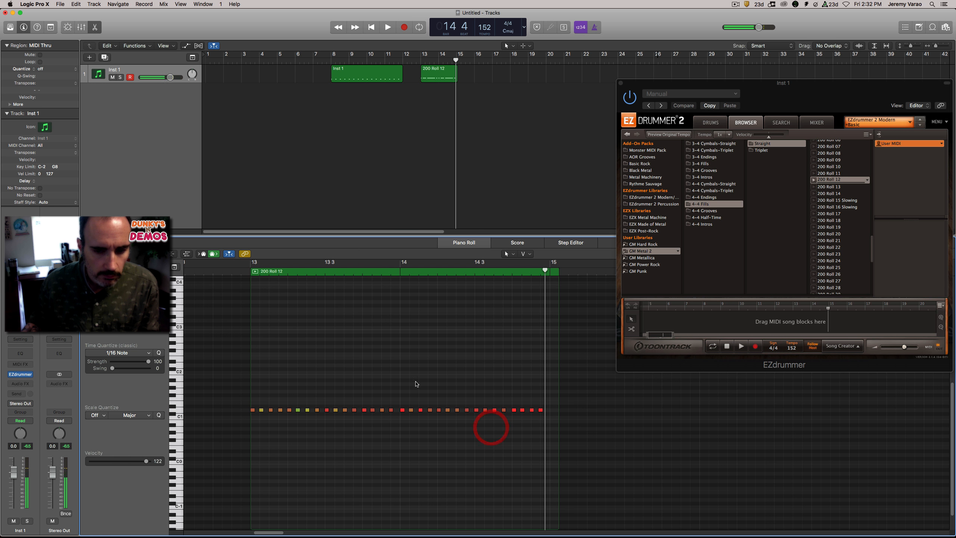
{"action": "left_click", "coordinate": [241, 272]}
{"action": "key", "text": "space"}
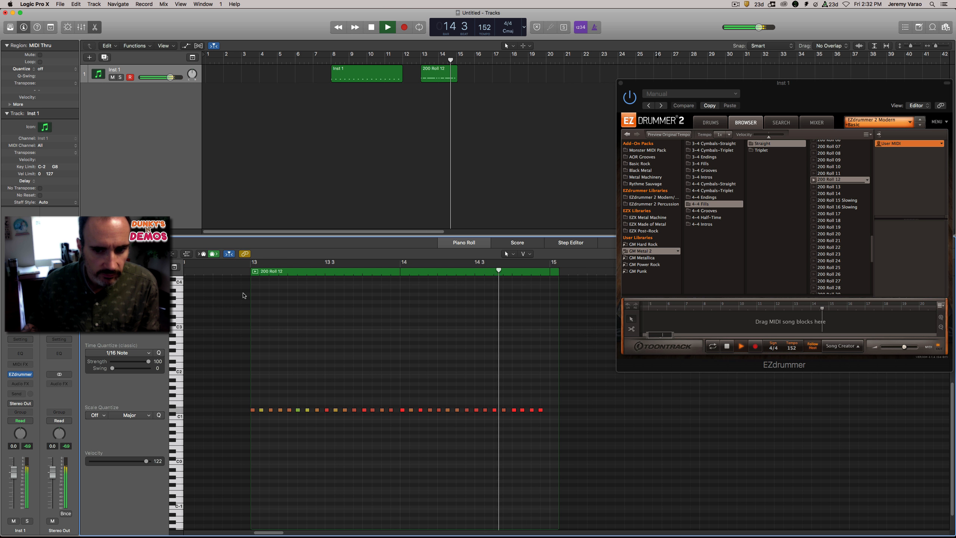
{"action": "key", "text": "space"}
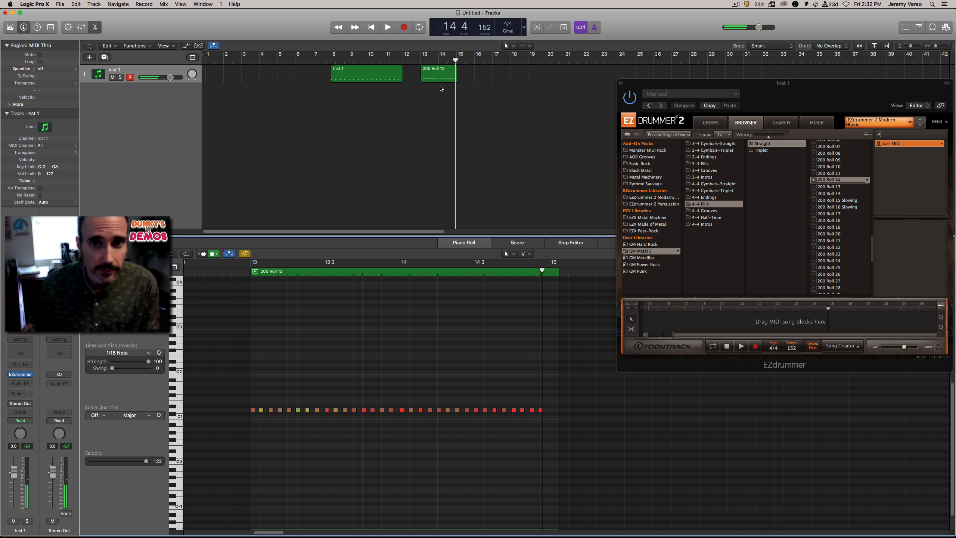
Move the 200 Roll 12 region to bar 12, directly after the Inst 1 region, and play both regions together.
{"action": "left_click", "coordinate": [480, 73]}
{"action": "left_click", "coordinate": [435, 73]}
{"action": "left_click_drag", "start_coordinate": [435, 72], "coordinate": [417, 77]}
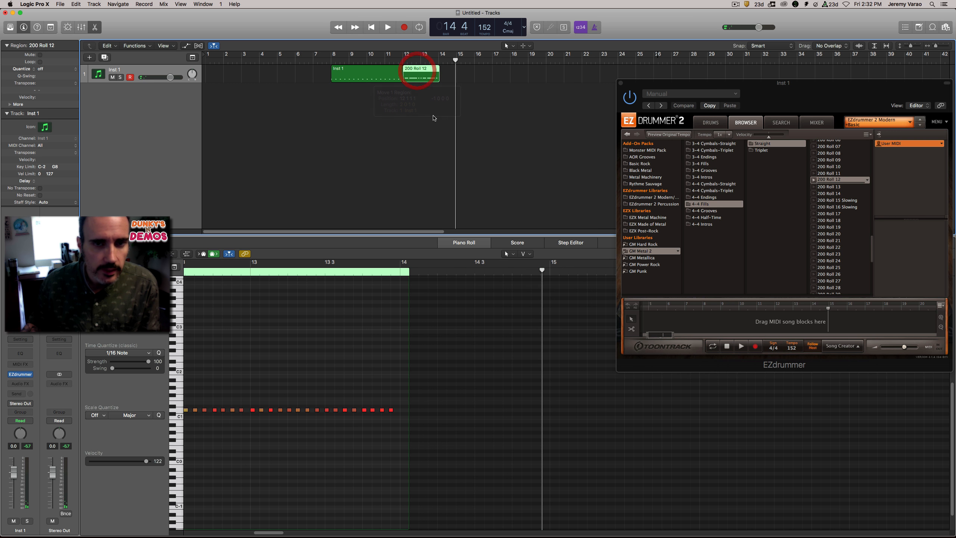
{"action": "double_click", "coordinate": [322, 59]}
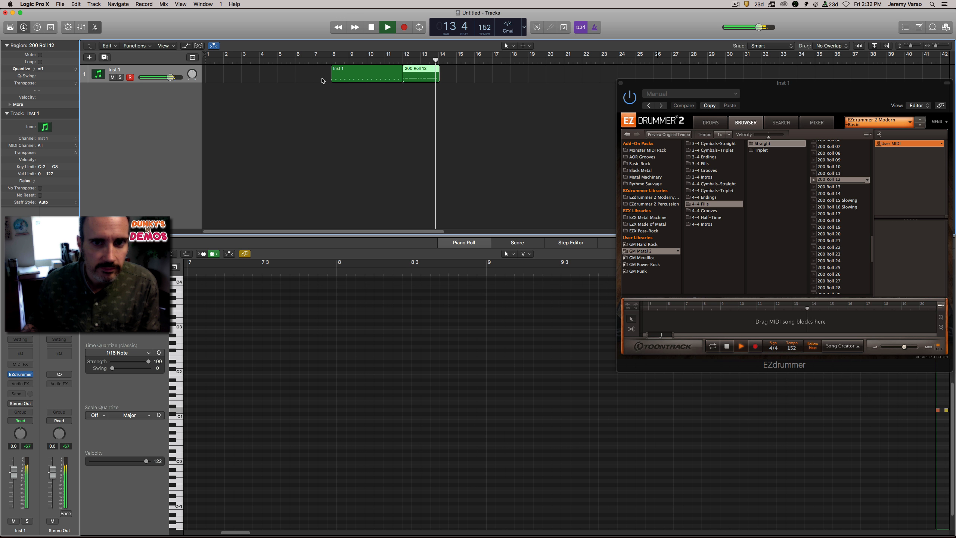
{"action": "key", "text": "space"}
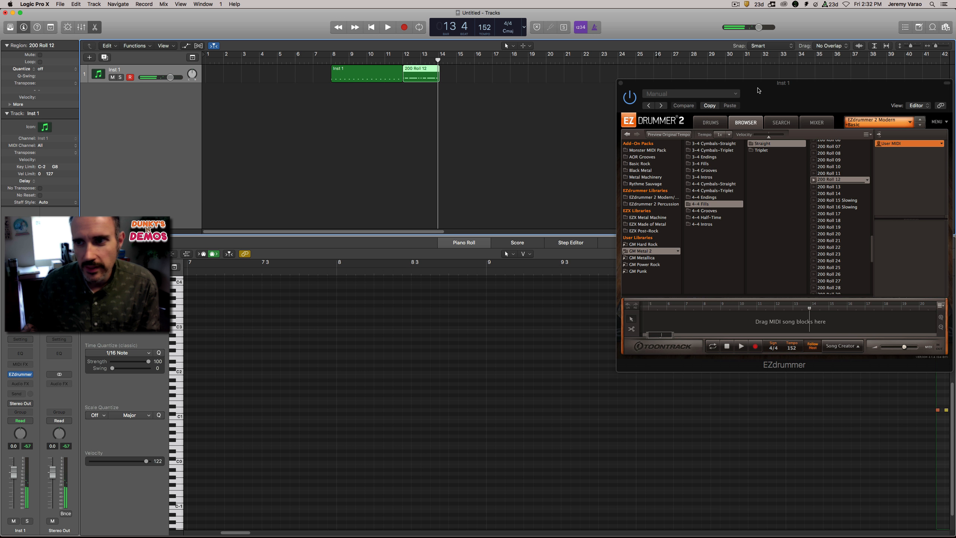
Switch to iTunes and listen to the drum part following the intro of Ace of Spades, replaying it from about 0:07.
{"action": "key", "text": "super+Tab"}
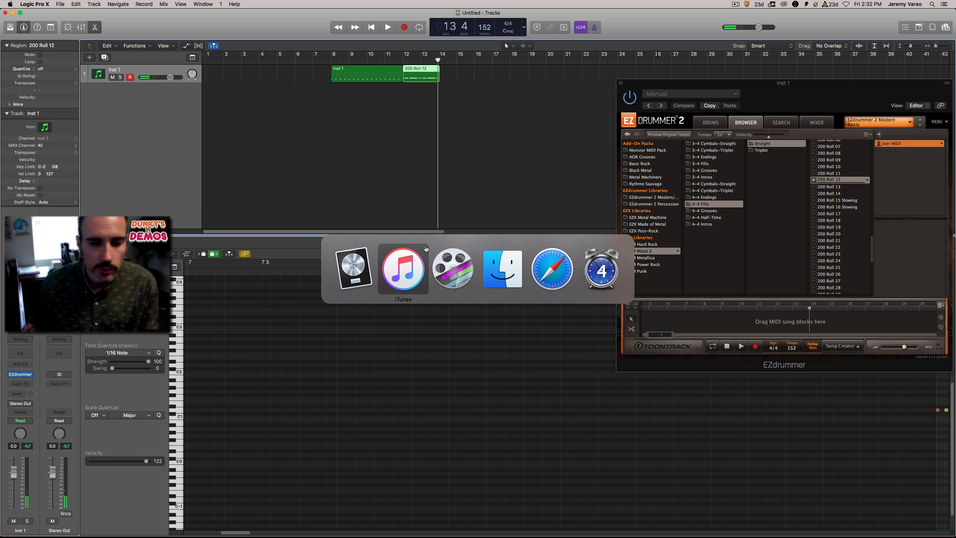
{"action": "left_click", "coordinate": [410, 272]}
{"action": "scroll", "coordinate": [440, 263], "scroll_direction": "down", "scroll_amount": 10}
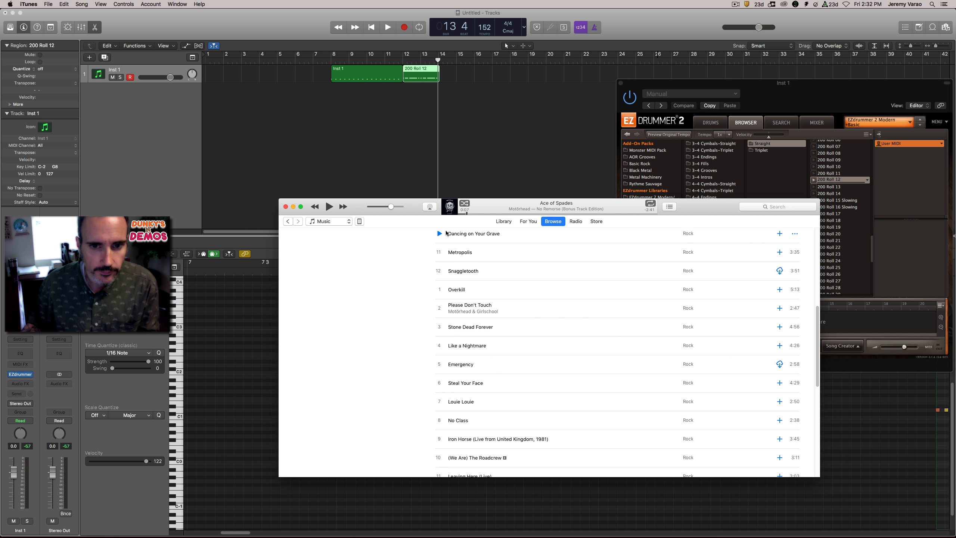
{"action": "scroll", "coordinate": [393, 300], "scroll_direction": "up", "scroll_amount": 10}
{"action": "left_click", "coordinate": [329, 207]}
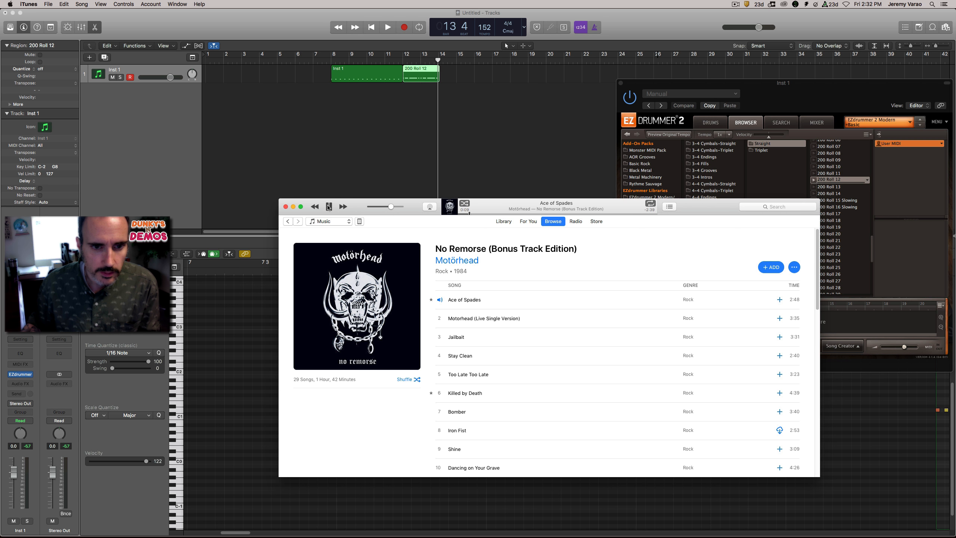
{"action": "left_click", "coordinate": [328, 207]}
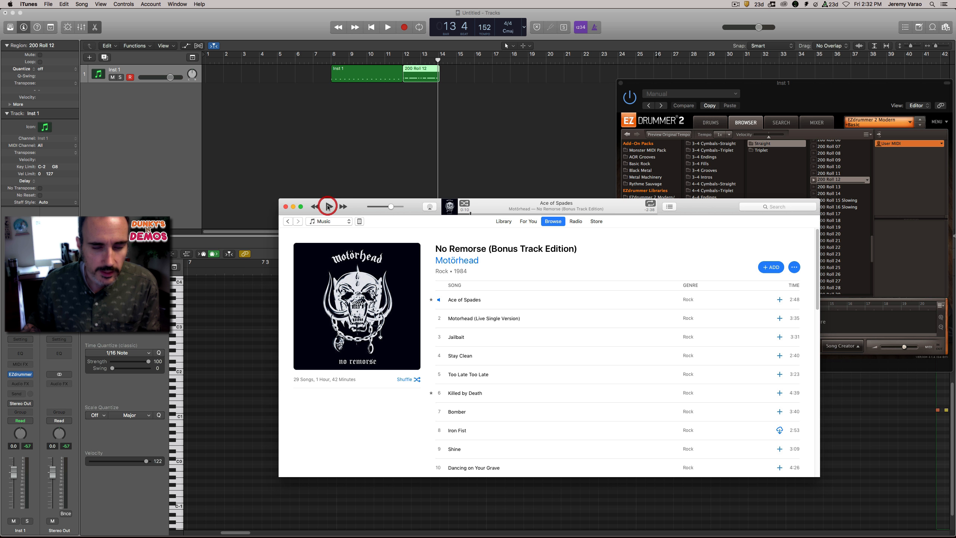
{"action": "left_click", "coordinate": [466, 213]}
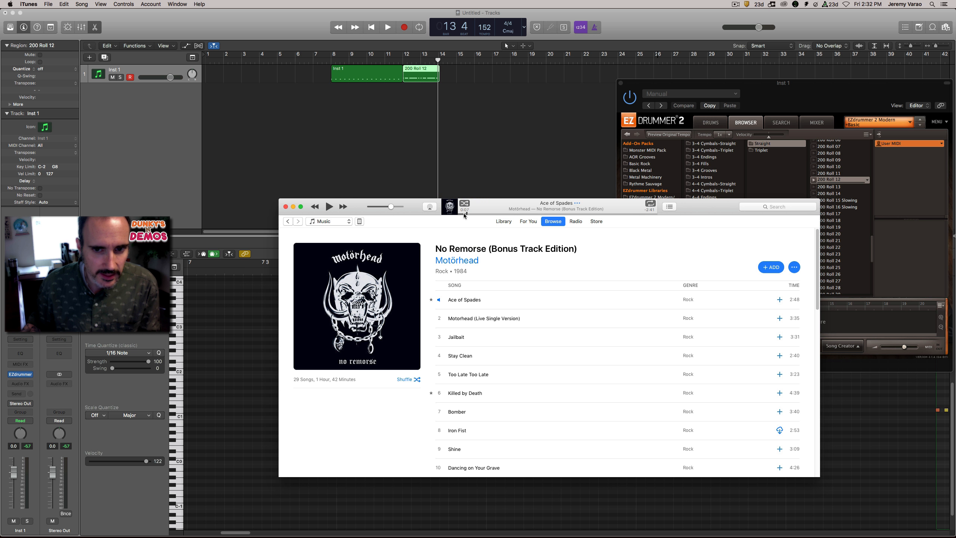
{"action": "left_click", "coordinate": [328, 206]}
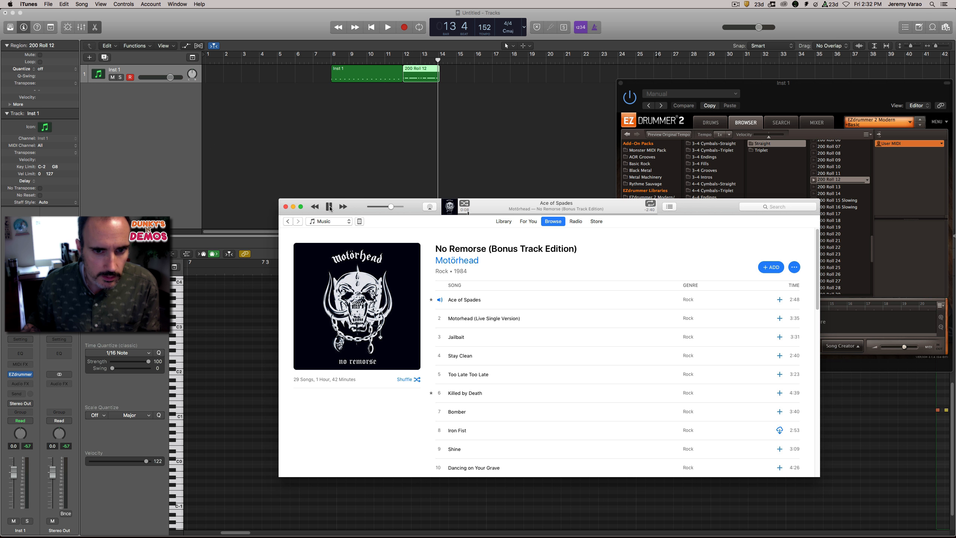
{"action": "left_click", "coordinate": [329, 206]}
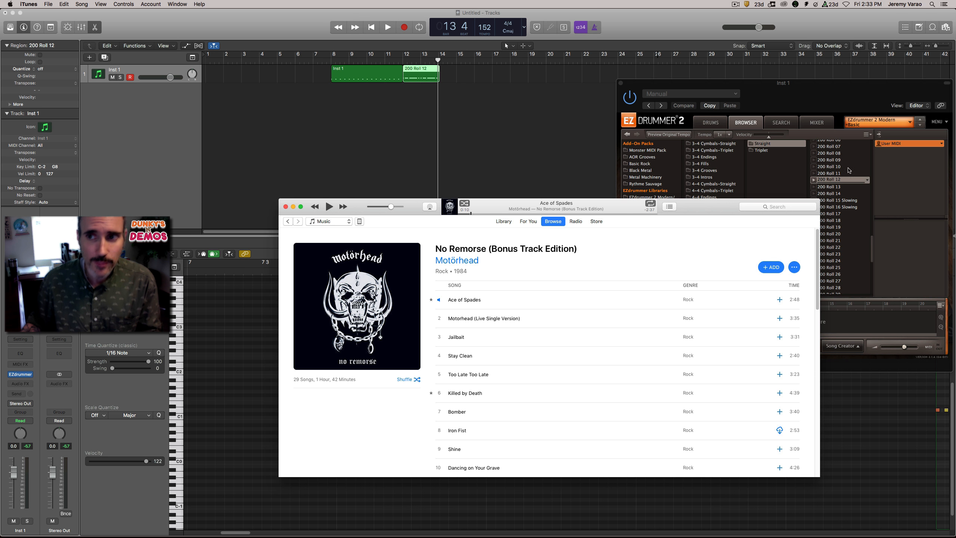
Bring EZdrummer forward, browse the straight 4-4 grooves of GM Metal 2 and preview 150 DBeat 1 OH F3.
{"action": "left_click", "coordinate": [801, 83]}
{"action": "left_click_drag", "start_coordinate": [803, 85], "coordinate": [732, 71]}
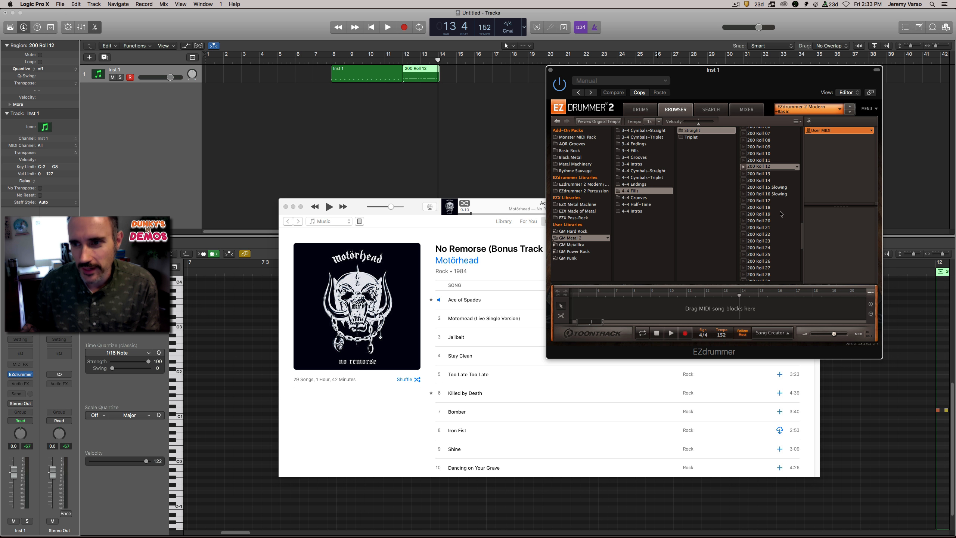
{"action": "left_click", "coordinate": [643, 198]}
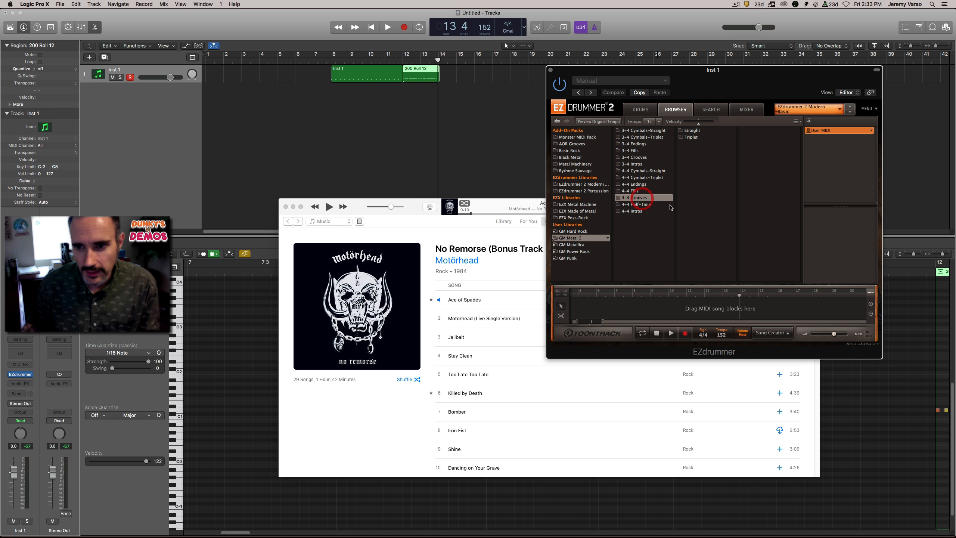
{"action": "left_click", "coordinate": [689, 131]}
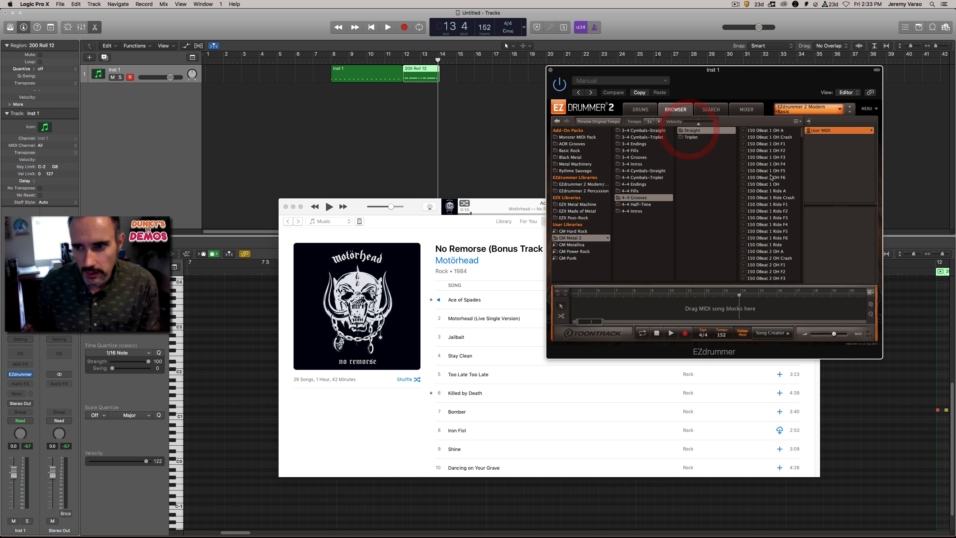
{"action": "left_click", "coordinate": [744, 158]}
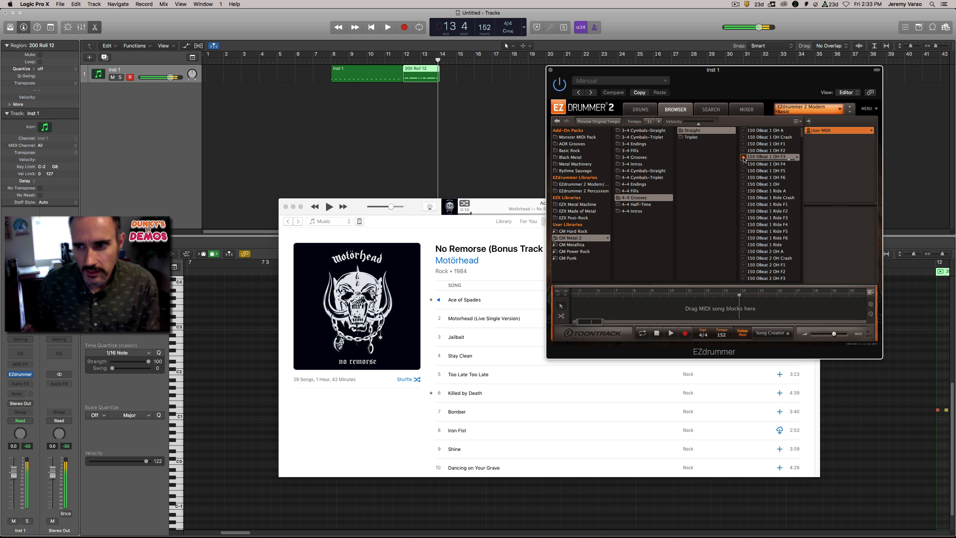
Look through the straight groove list and preview 150 DBeat 1 OH A and 150 DBeat 1 OH F1.
{"action": "scroll", "coordinate": [771, 241], "scroll_direction": "down", "scroll_amount": 5}
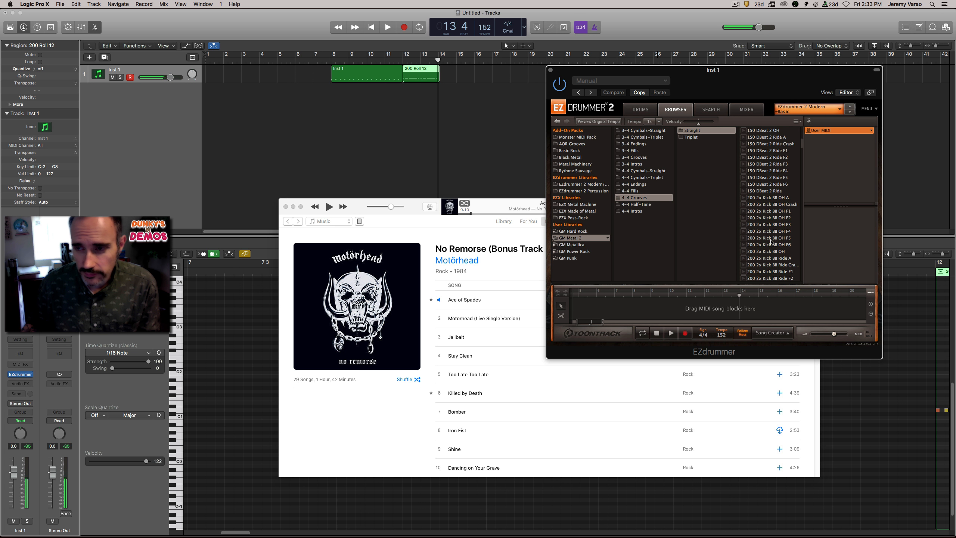
{"action": "scroll", "coordinate": [771, 241], "scroll_direction": "up", "scroll_amount": 5}
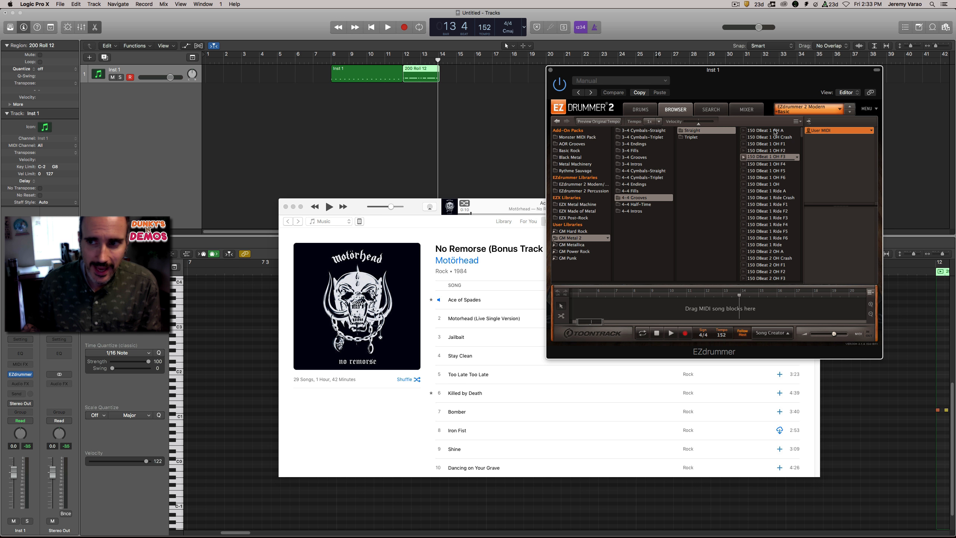
{"action": "left_click", "coordinate": [744, 131]}
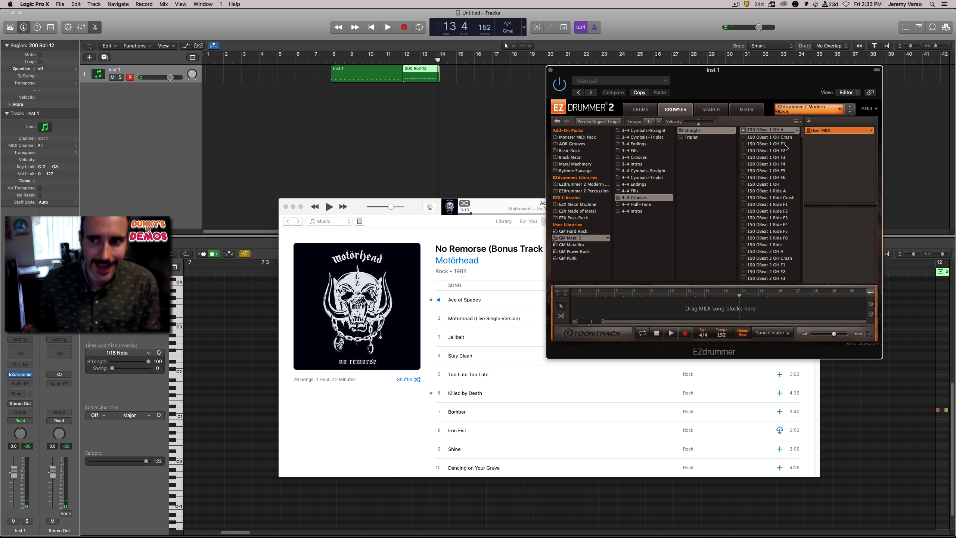
{"action": "left_click", "coordinate": [745, 144]}
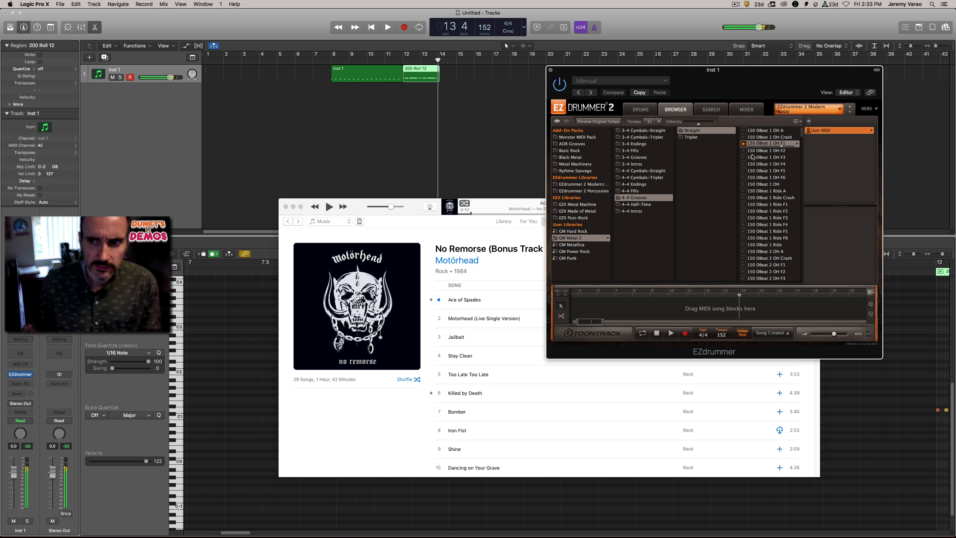
{"action": "left_click", "coordinate": [744, 144]}
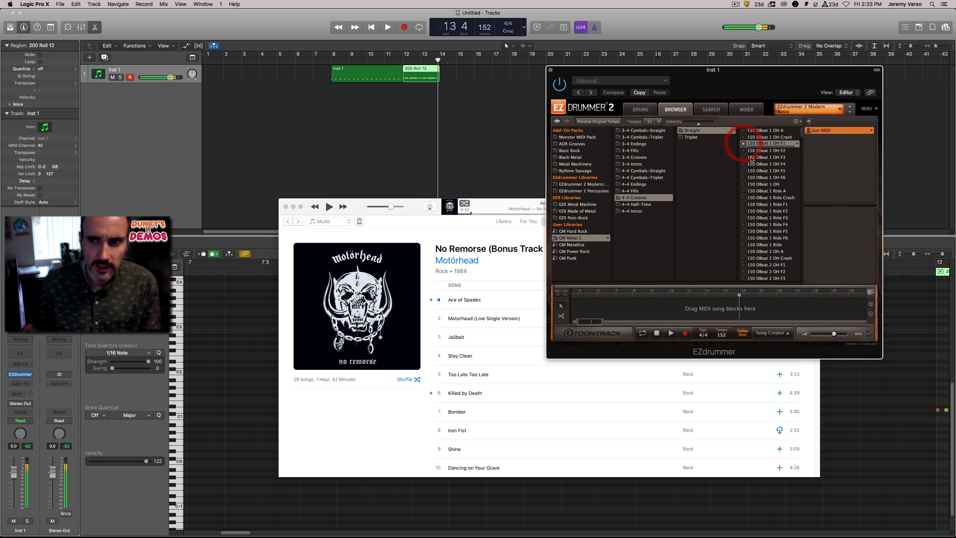
Look through the straight 4-4 grooves down to the 200 Skank grooves, previewing 200 2x Kick BB OH F3 along the way.
{"action": "scroll", "coordinate": [765, 188], "scroll_direction": "down", "scroll_amount": 5}
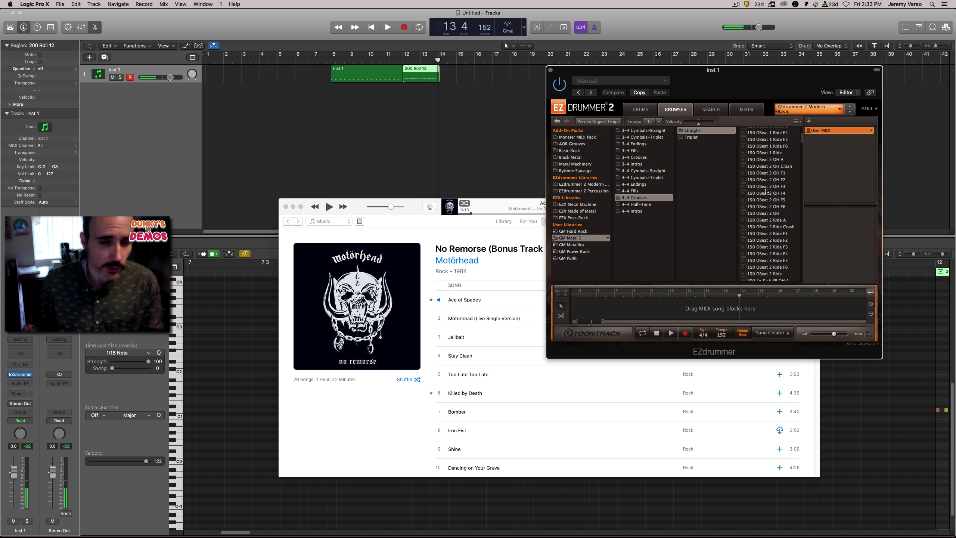
{"action": "scroll", "coordinate": [766, 190], "scroll_direction": "down", "scroll_amount": 7}
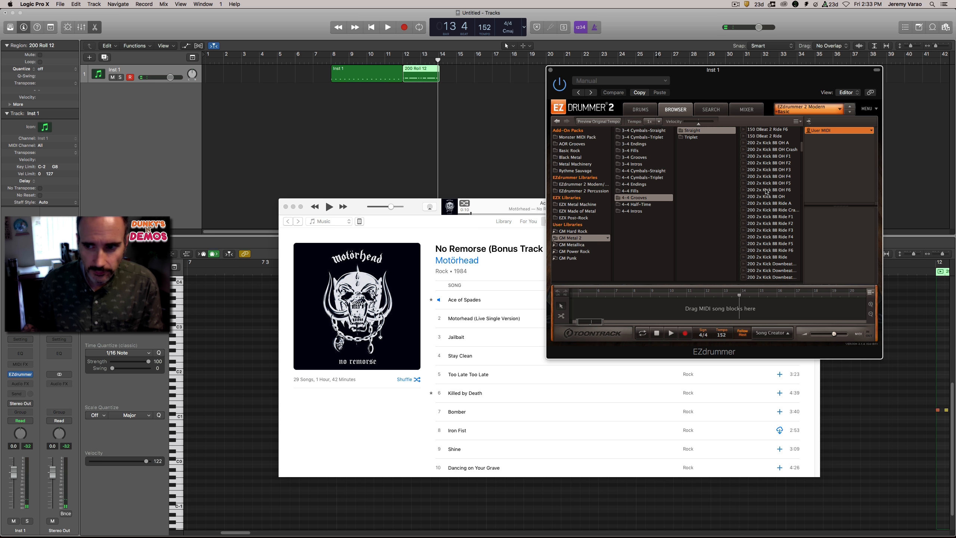
{"action": "left_click", "coordinate": [747, 172]}
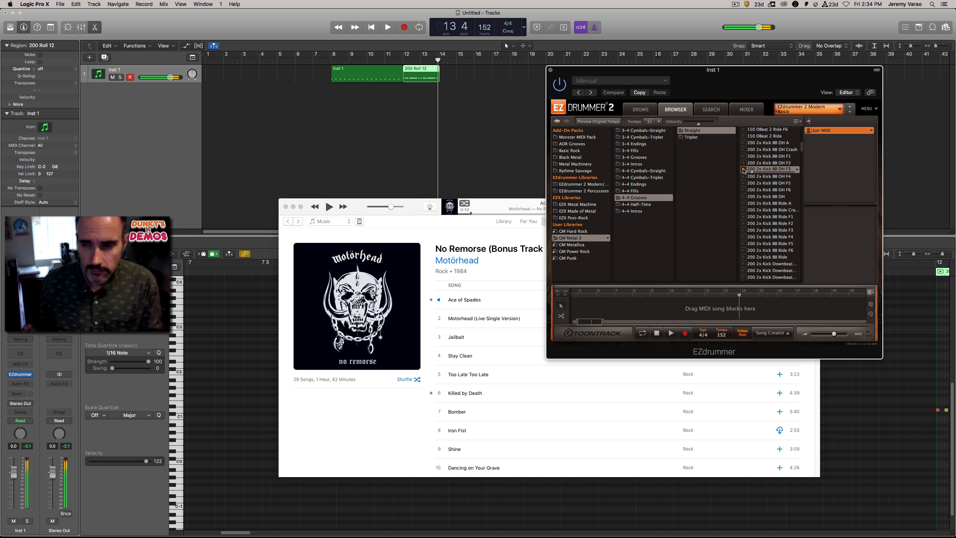
{"action": "scroll", "coordinate": [754, 188], "scroll_direction": "down", "scroll_amount": 10}
{"action": "scroll", "coordinate": [757, 195], "scroll_direction": "down", "scroll_amount": 10}
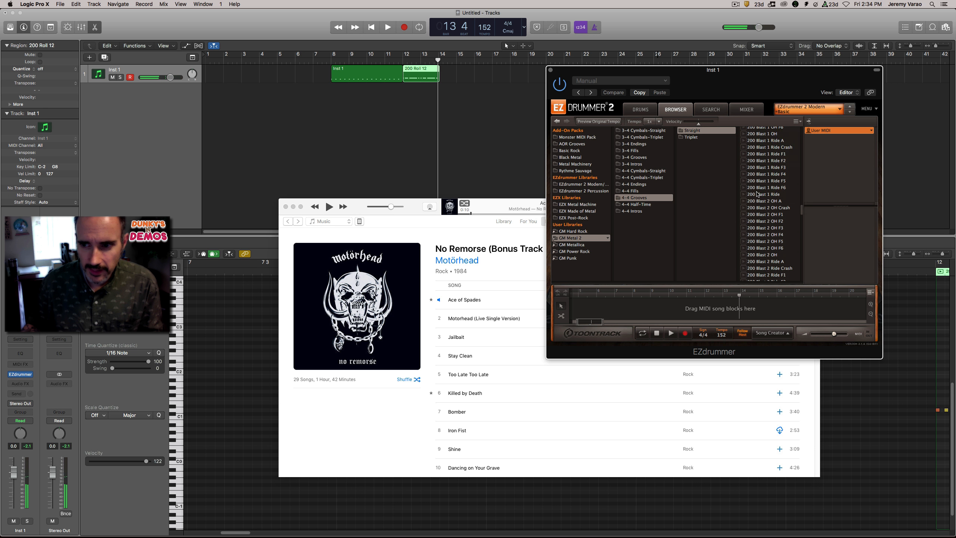
{"action": "scroll", "coordinate": [757, 194], "scroll_direction": "down", "scroll_amount": 15}
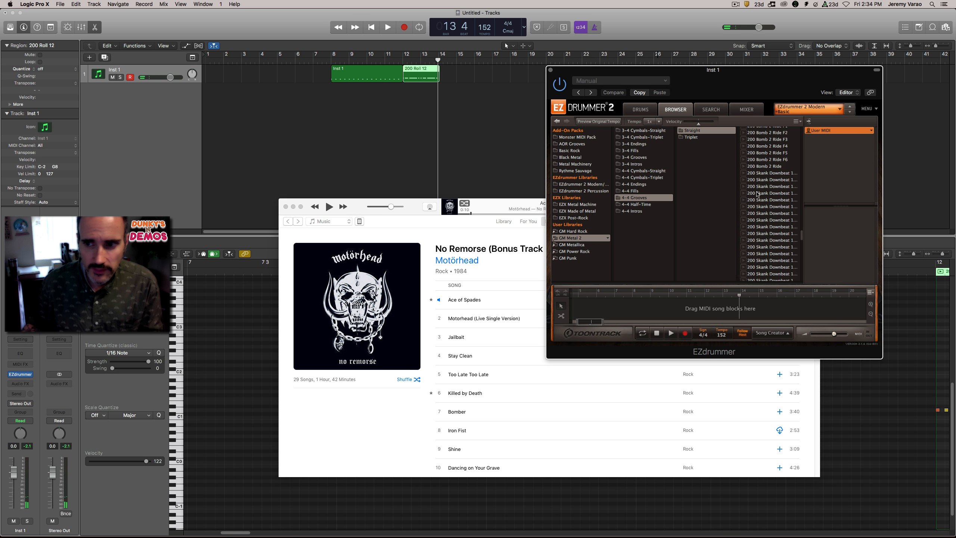
{"action": "scroll", "coordinate": [757, 194], "scroll_direction": "up", "scroll_amount": 5}
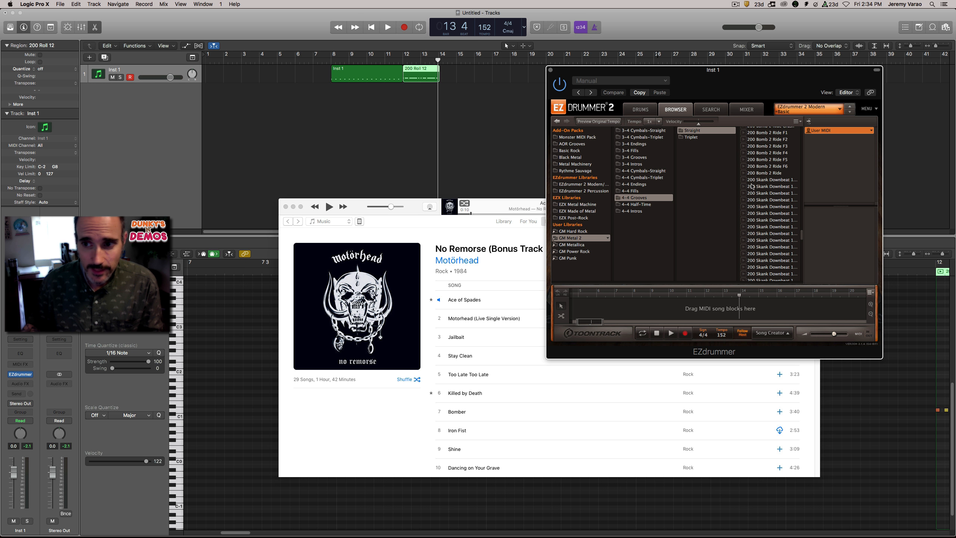
{"action": "scroll", "coordinate": [759, 205], "scroll_direction": "down", "scroll_amount": 8}
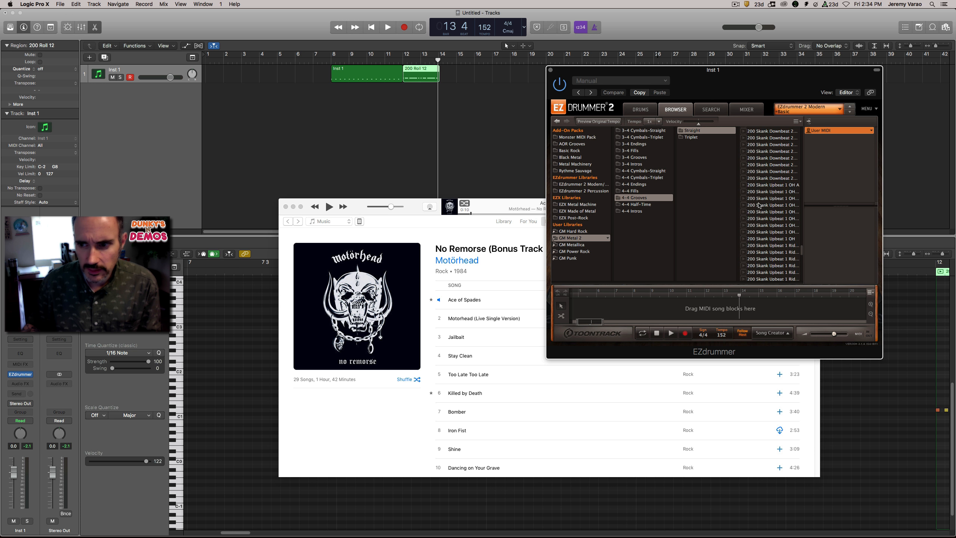
Preview 200 Skank Upbeat 1 OH Crash and the Skank Upbeat 1 groove listed directly below it.
{"action": "left_click", "coordinate": [744, 191]}
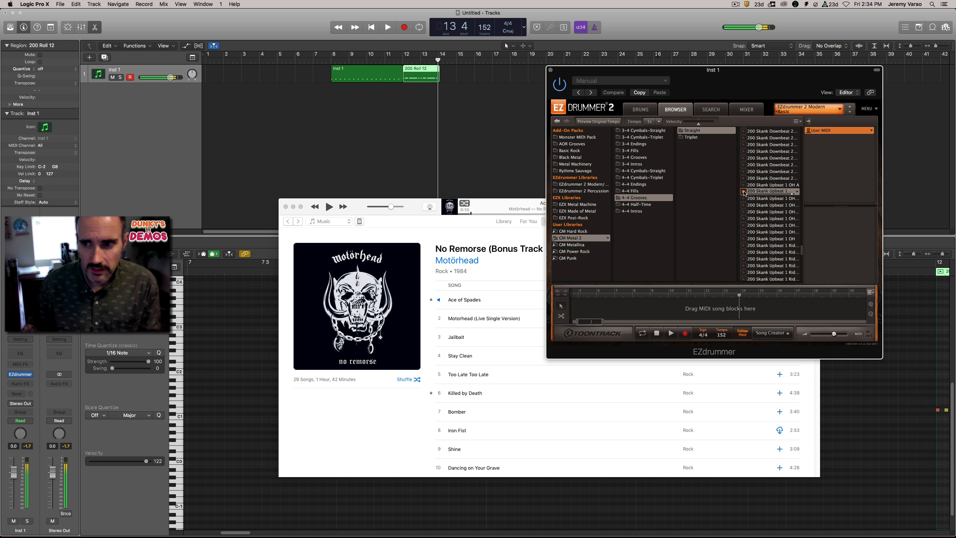
{"action": "left_click", "coordinate": [744, 191]}
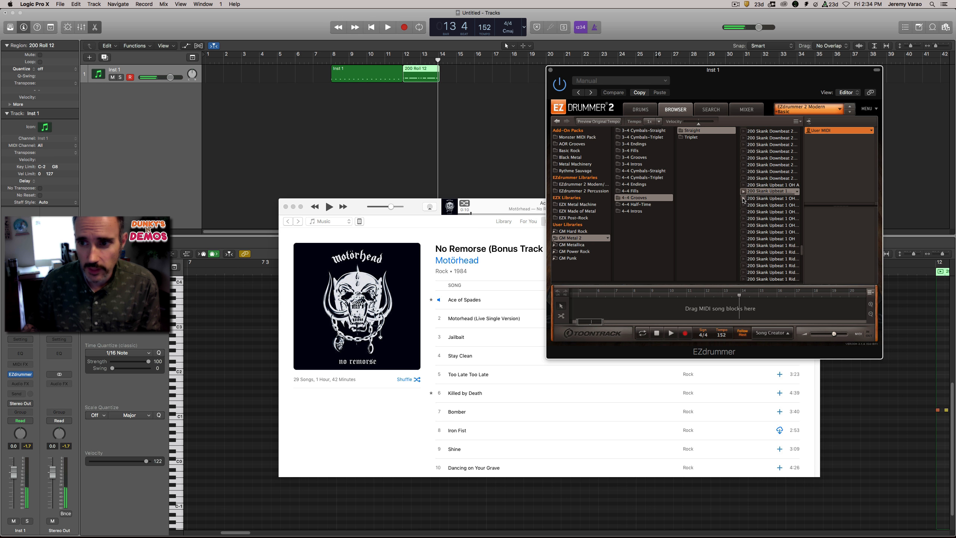
{"action": "left_click", "coordinate": [743, 199]}
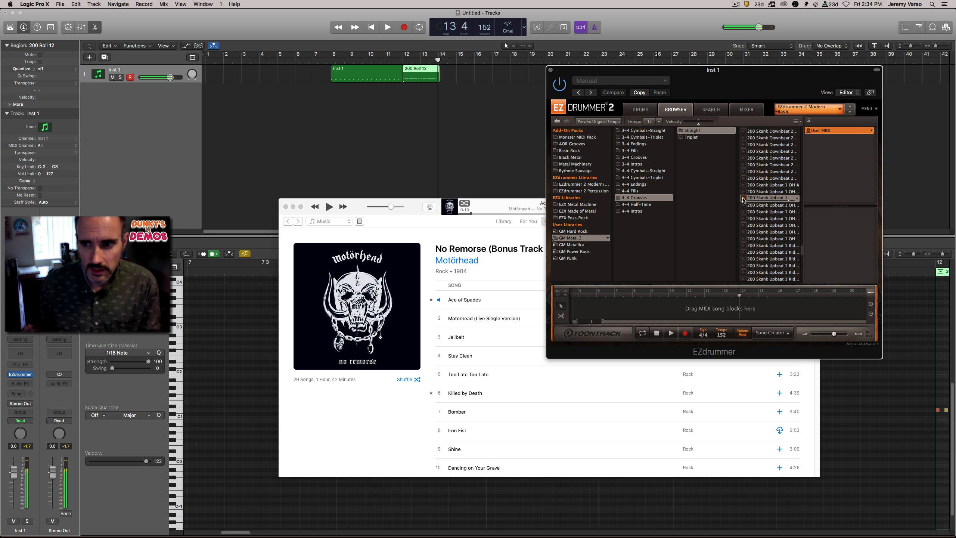
{"action": "left_click", "coordinate": [744, 199]}
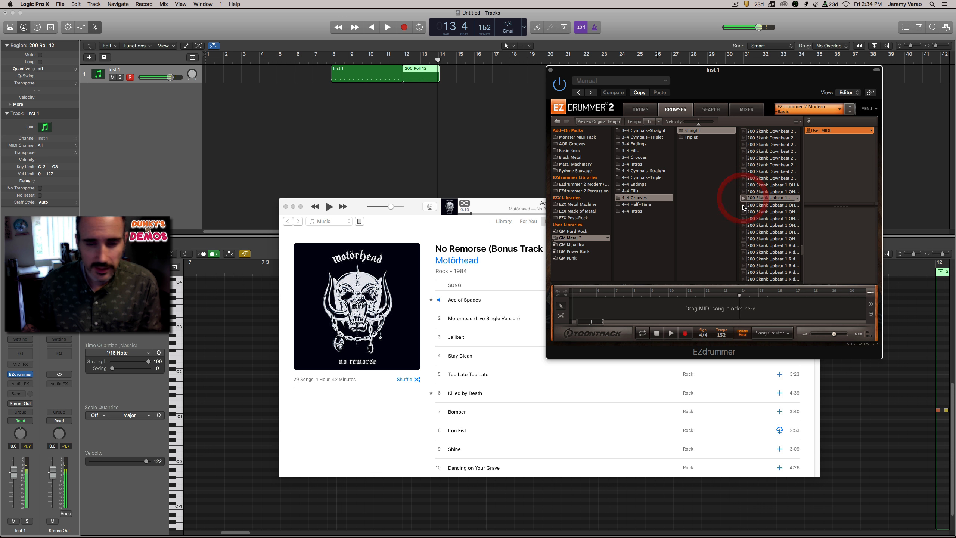
Switch to iTunes and listen to the main drum groove of Ace of Spades from about 0:10.
{"action": "left_click", "coordinate": [410, 212]}
{"action": "left_click", "coordinate": [464, 214]}
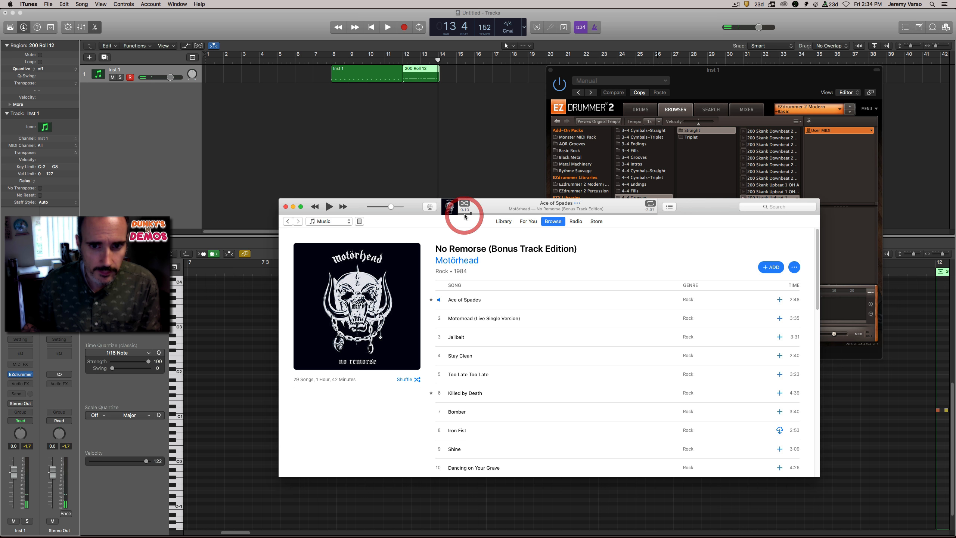
{"action": "left_click", "coordinate": [328, 207]}
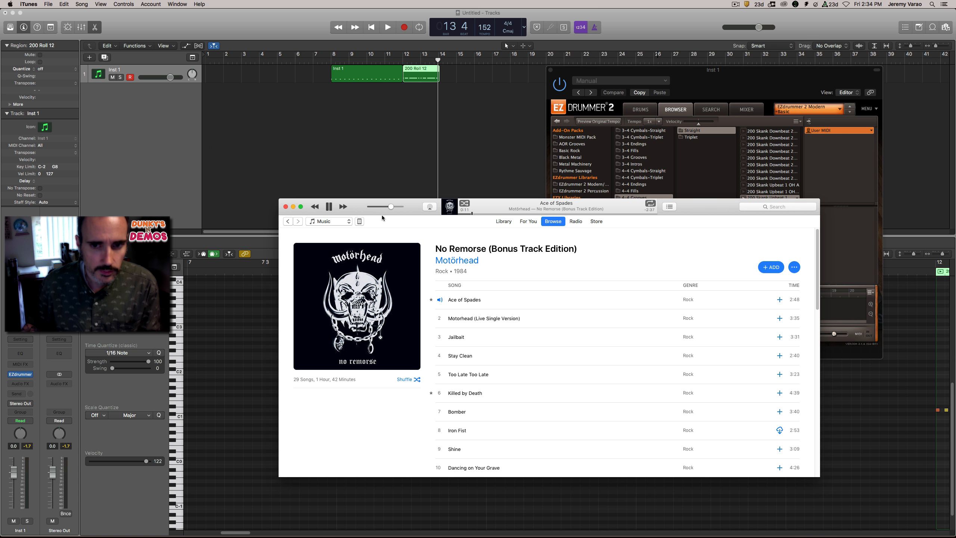
{"action": "left_click", "coordinate": [328, 206]}
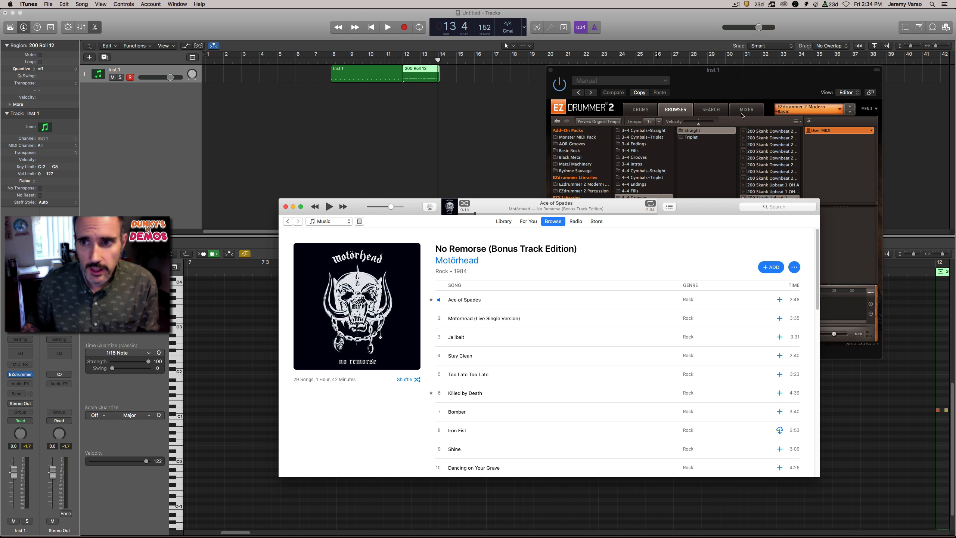
Preview 200 Skank Upbeat 1 OH Crash in EZdrummer and add it to the Inst 1 track near bar 16 without importing tempo.
{"action": "left_click", "coordinate": [720, 91]}
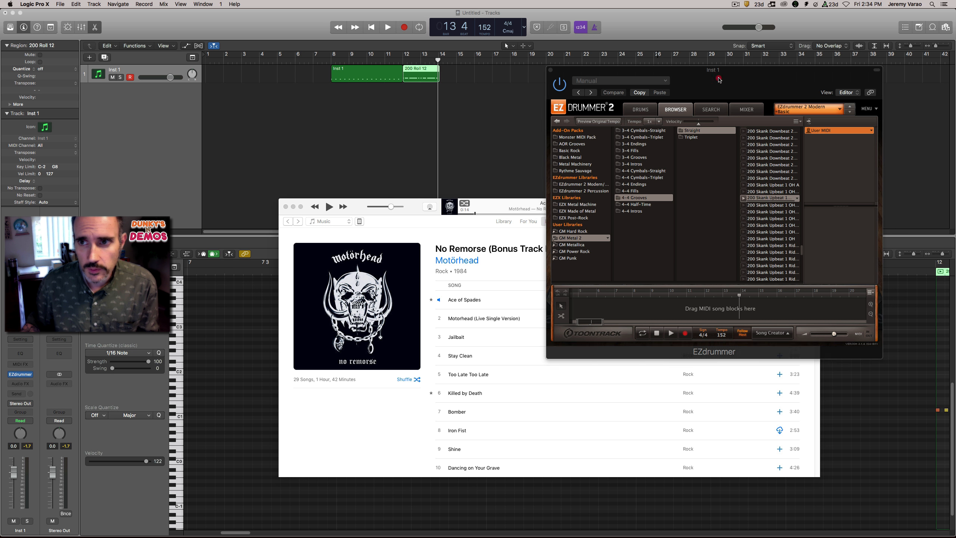
{"action": "left_click", "coordinate": [744, 191]}
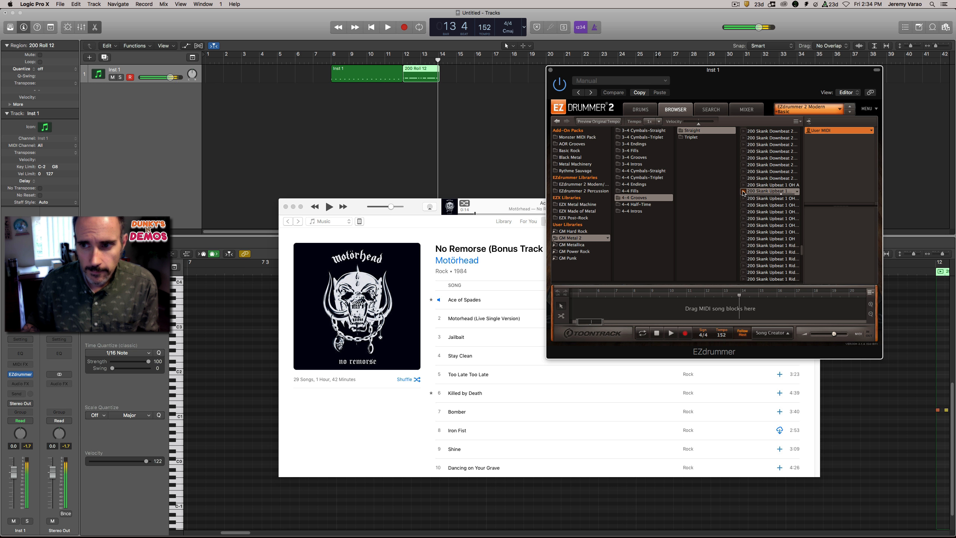
{"action": "left_click_drag", "start_coordinate": [744, 192], "coordinate": [482, 78]}
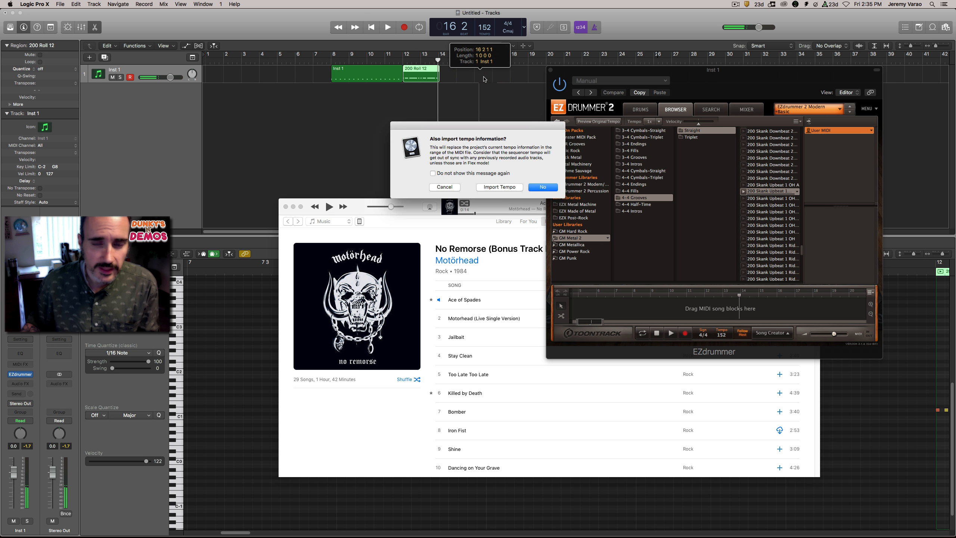
{"action": "left_click", "coordinate": [541, 187]}
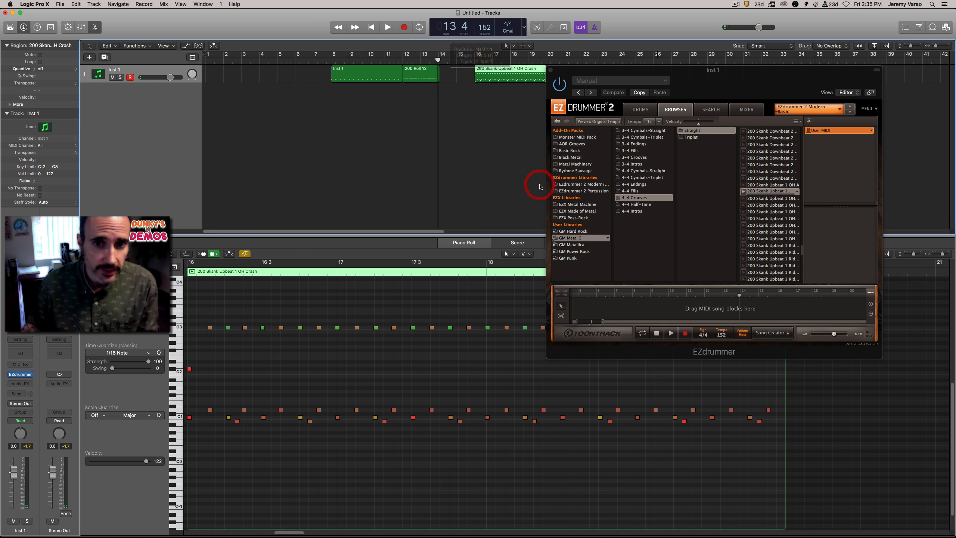
Move the 200 Skank Upbeat 1 OH Crash region earlier to beat 3 of bar 14 and close the EZdrummer window.
{"action": "left_click_drag", "start_coordinate": [587, 71], "coordinate": [622, 70]}
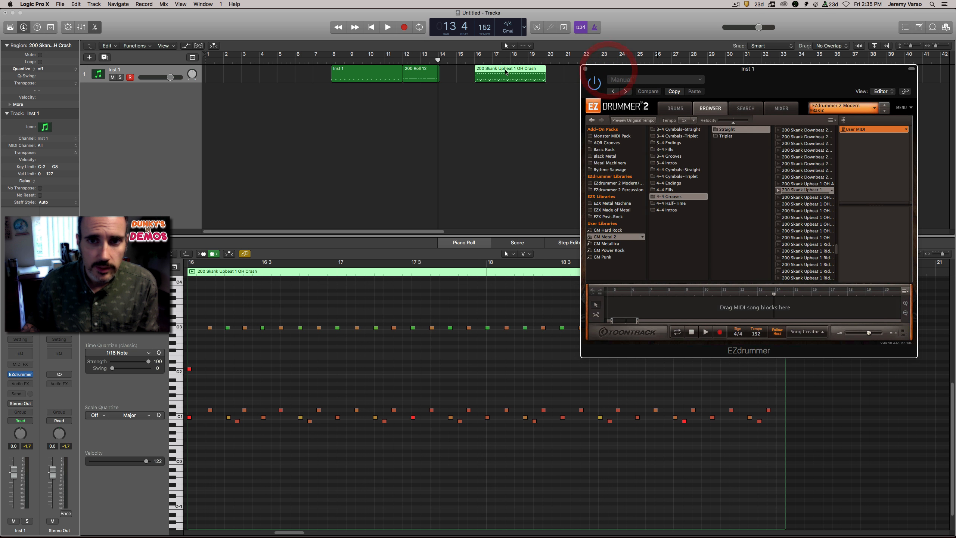
{"action": "left_click_drag", "start_coordinate": [500, 69], "coordinate": [473, 69]}
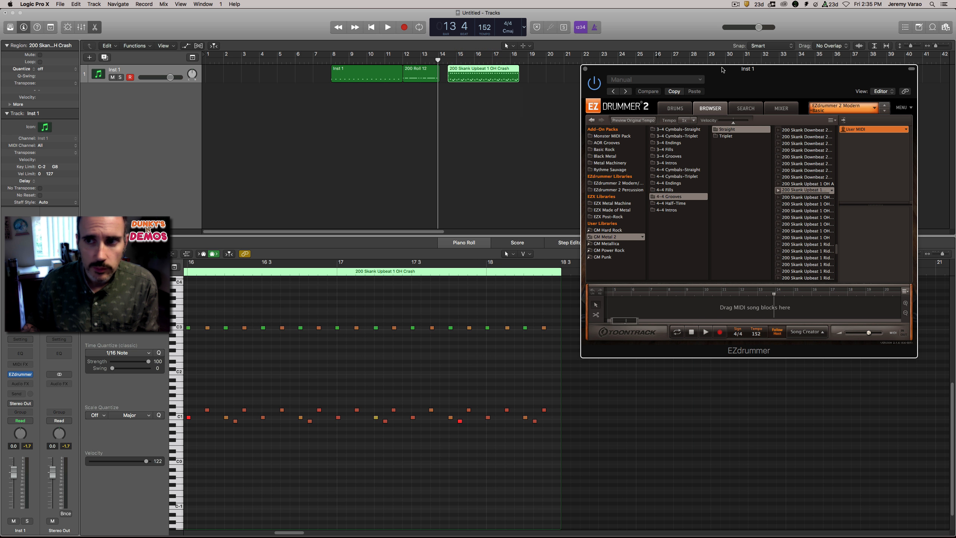
{"action": "left_click_drag", "start_coordinate": [722, 69], "coordinate": [732, 60]}
{"action": "left_click", "coordinate": [595, 60]}
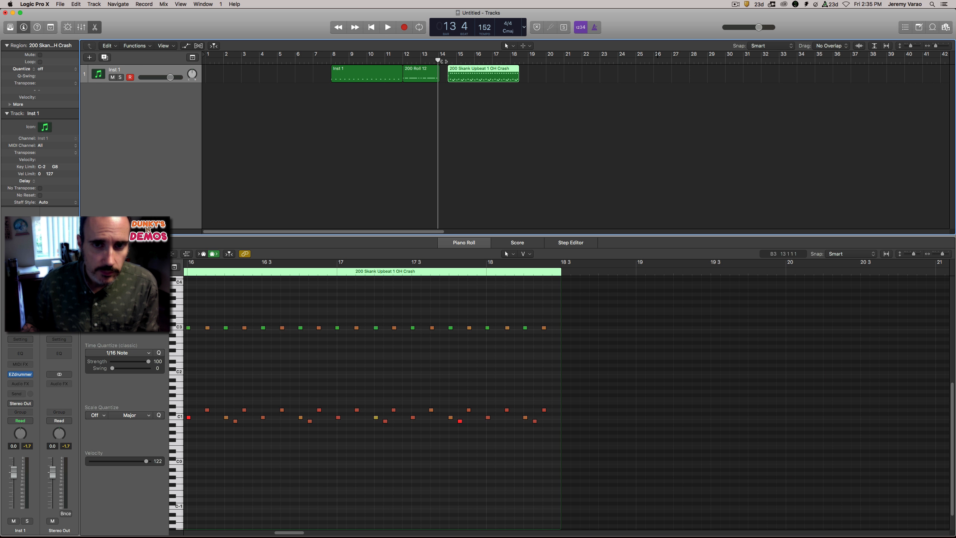
Place the playhead just before the Skank Upbeat region and audition its first C1 and B0 kick notes in the Piano Roll.
{"action": "left_click", "coordinate": [444, 61]}
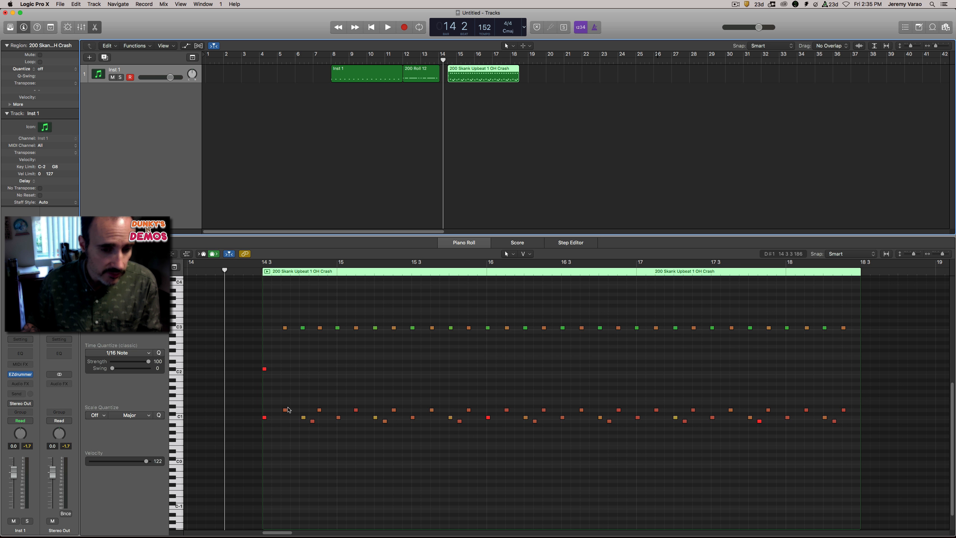
{"action": "left_click", "coordinate": [265, 418]}
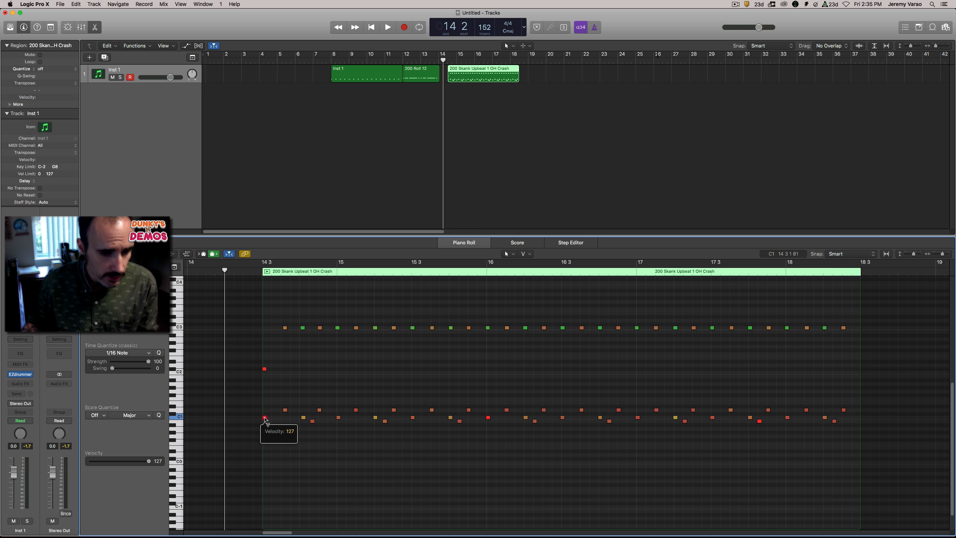
{"action": "left_click", "coordinate": [304, 418]}
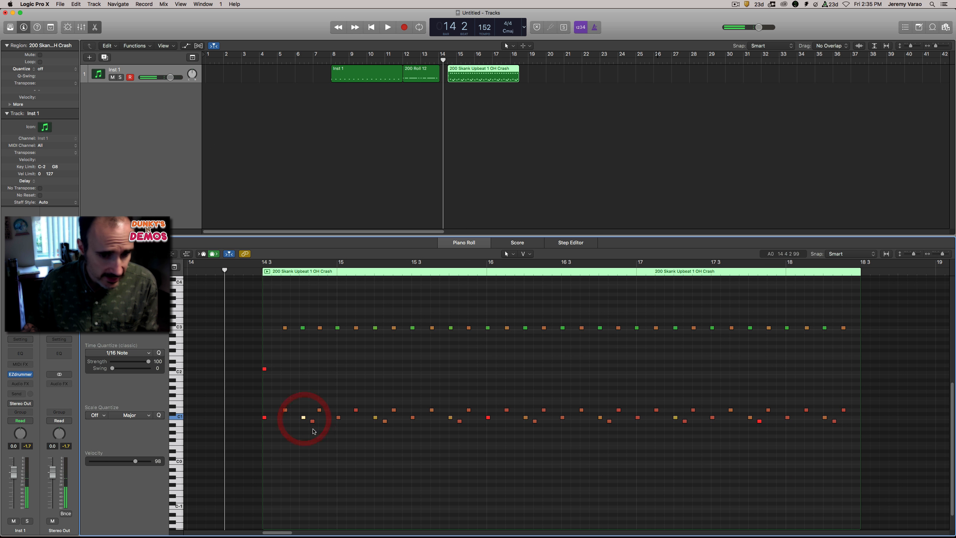
{"action": "left_click", "coordinate": [312, 421]}
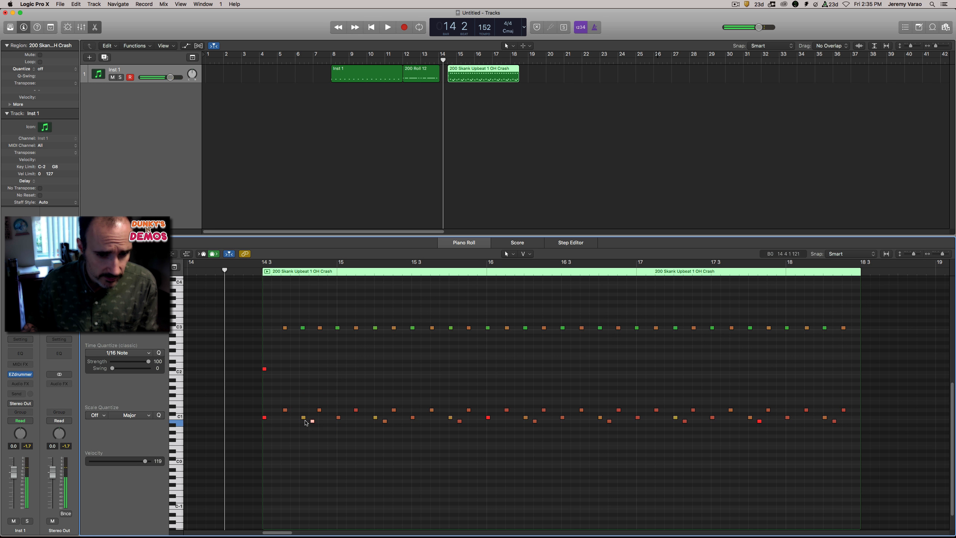
{"action": "left_click", "coordinate": [313, 421]}
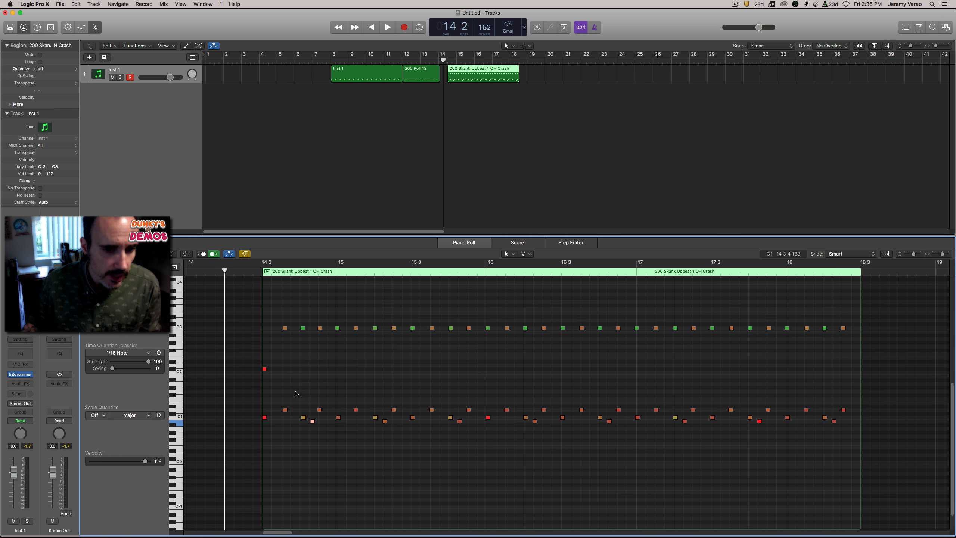
Play the opening of the Skank Upbeat region repeatedly from just before its start to check the kick pattern.
{"action": "left_click", "coordinate": [252, 272]}
{"action": "key", "text": "space"}
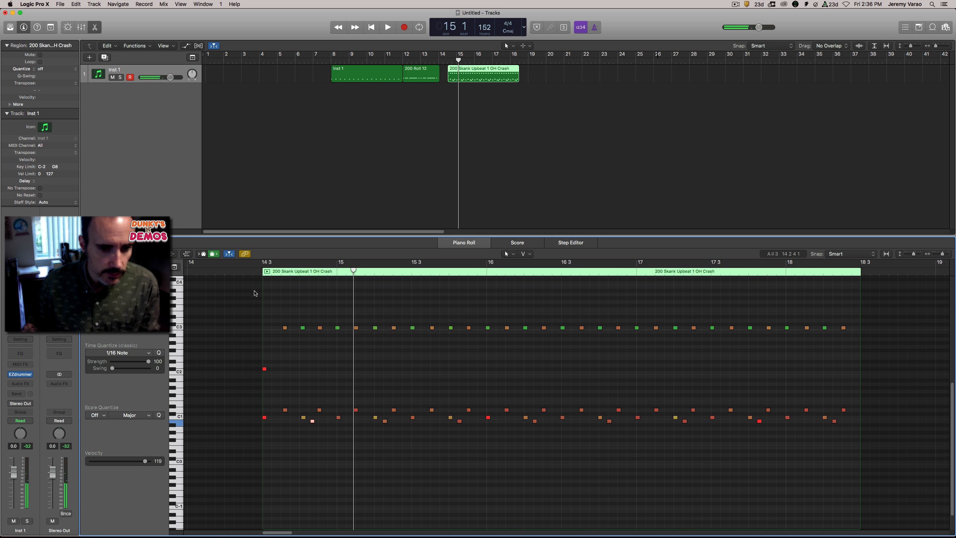
{"action": "left_click", "coordinate": [252, 272]}
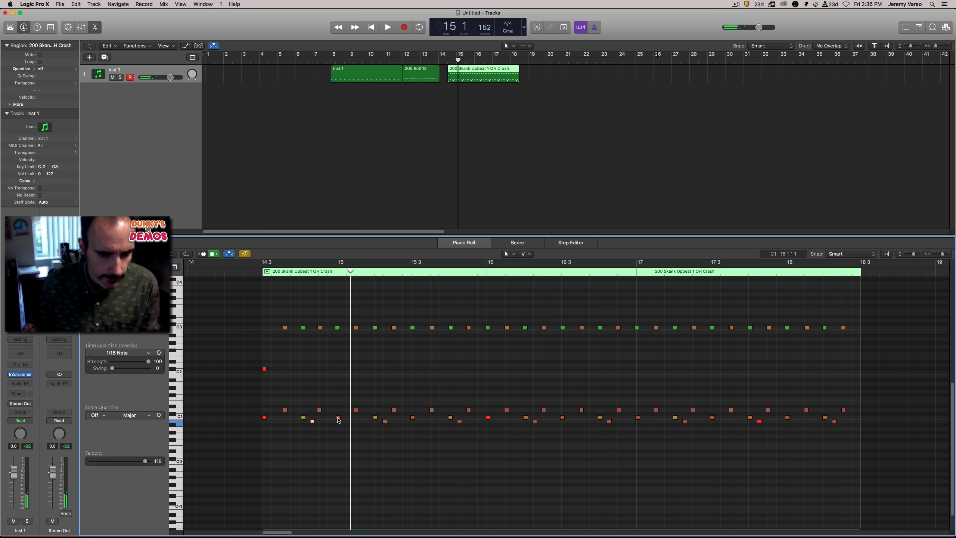
{"action": "left_click", "coordinate": [251, 273]}
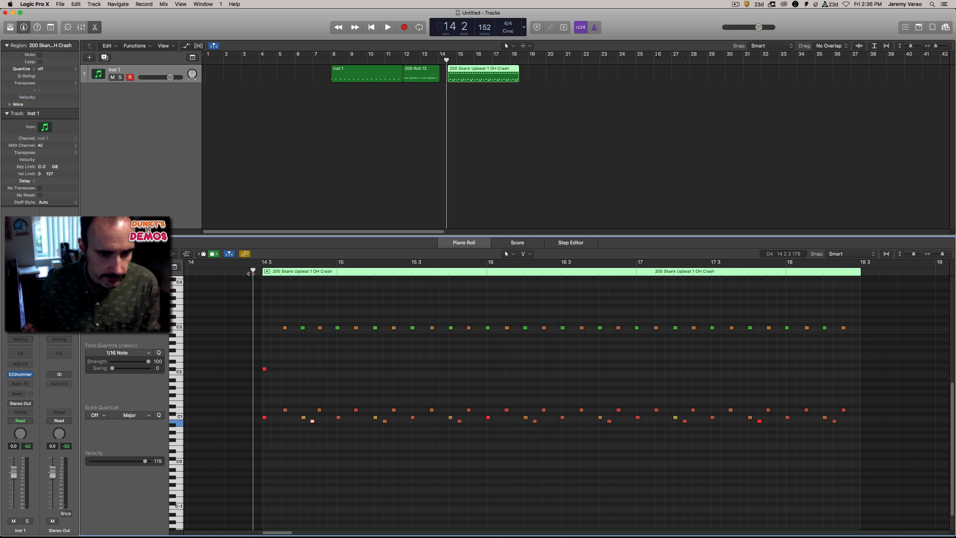
{"action": "key", "text": "space"}
{"action": "key", "text": "space"}
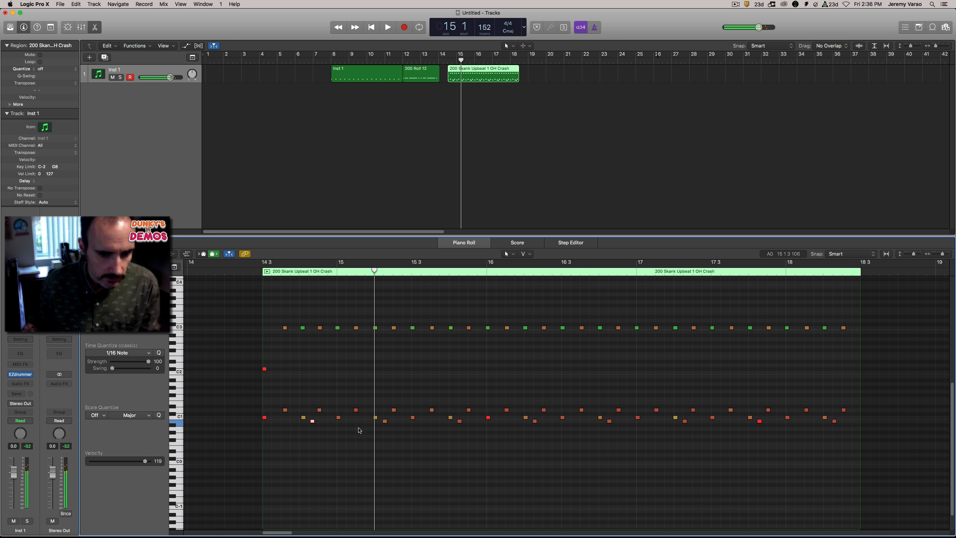
Copy the first B0 kick note to just before bar 15 and play the region's opening.
{"action": "left_click_drag", "start_coordinate": [313, 421], "coordinate": [331, 421]}
{"action": "left_click", "coordinate": [251, 272]}
{"action": "key", "text": "space"}
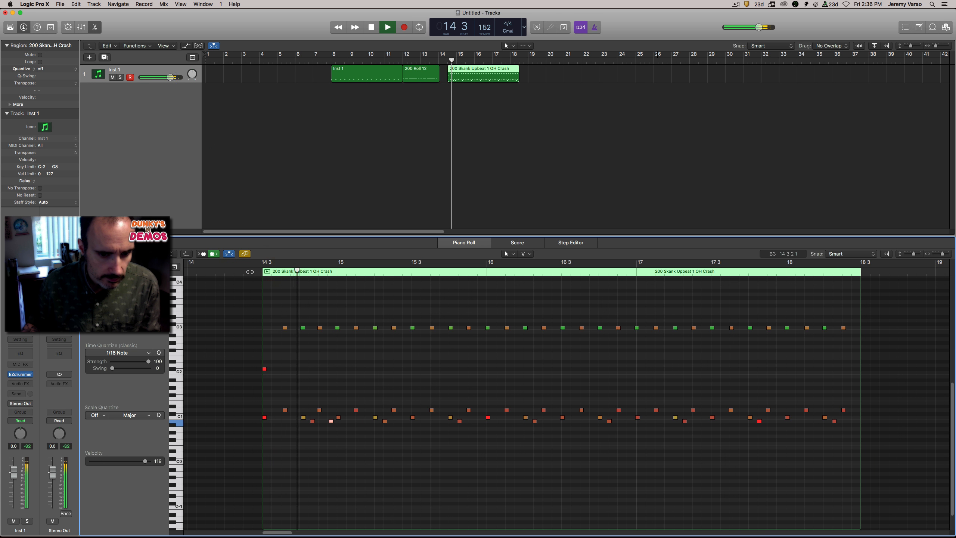
{"action": "key", "text": "space"}
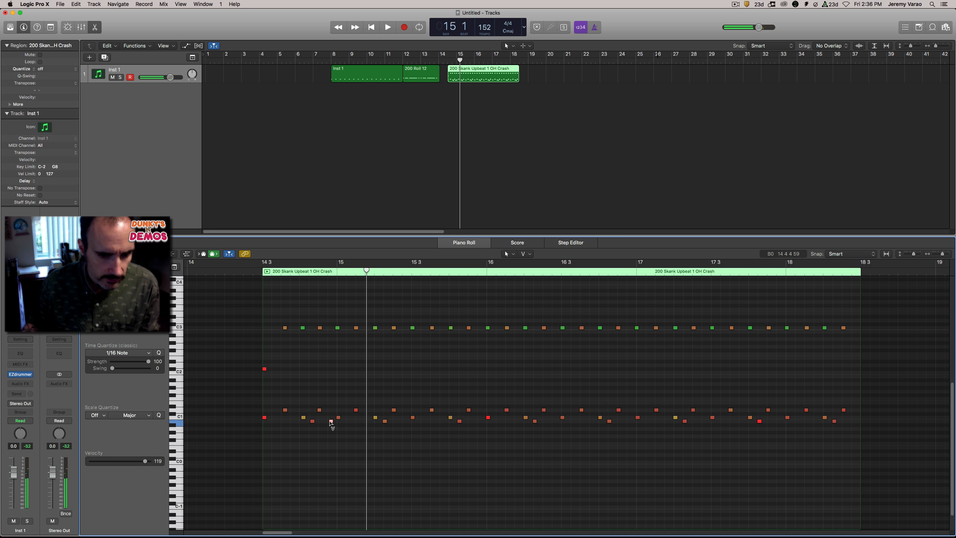
Try the copied B0 kick note just after bar 15, play it back, and return it to just before bar 15.
{"action": "left_click_drag", "start_coordinate": [330, 421], "coordinate": [346, 420]}
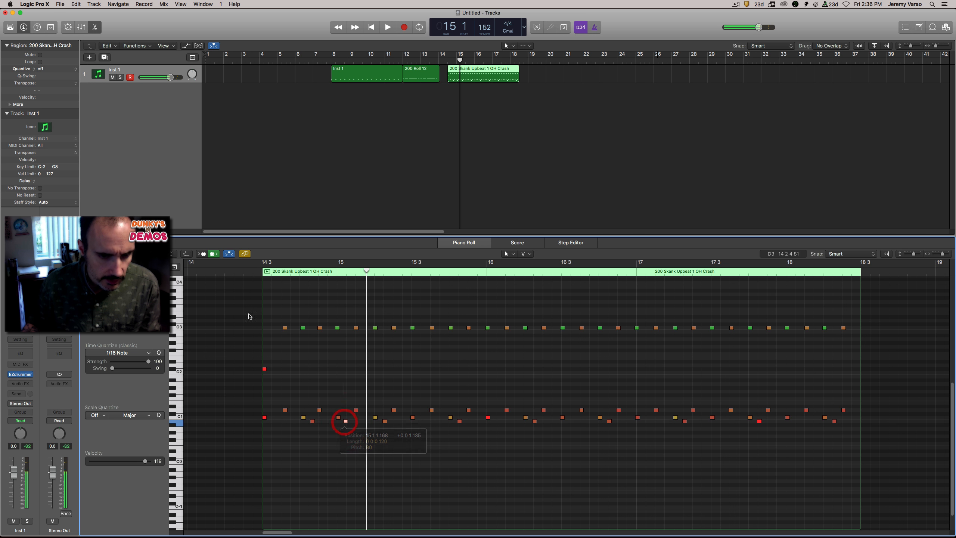
{"action": "left_click", "coordinate": [242, 272]}
{"action": "key", "text": "space"}
{"action": "key", "text": "space"}
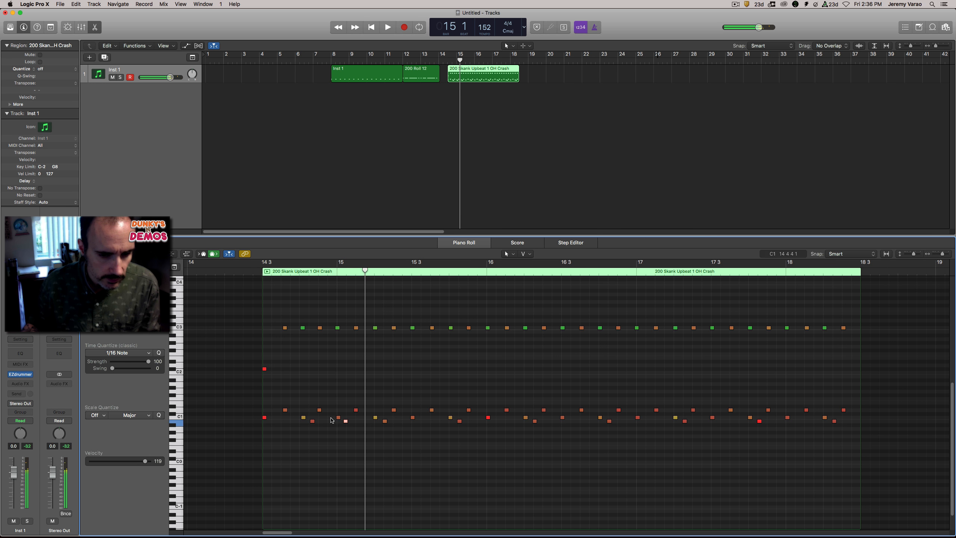
{"action": "left_click_drag", "start_coordinate": [346, 424], "coordinate": [332, 422]}
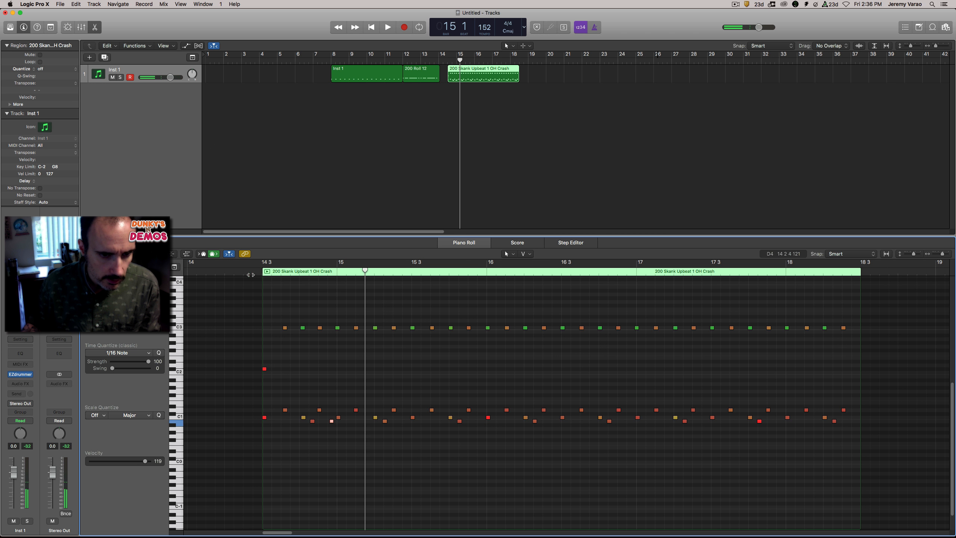
Try shifting the B0 and C1 kick notes around bar 15 slightly later, play the region's opening, and undo both moves.
{"action": "double_click", "coordinate": [247, 271]}
{"action": "key", "text": "space"}
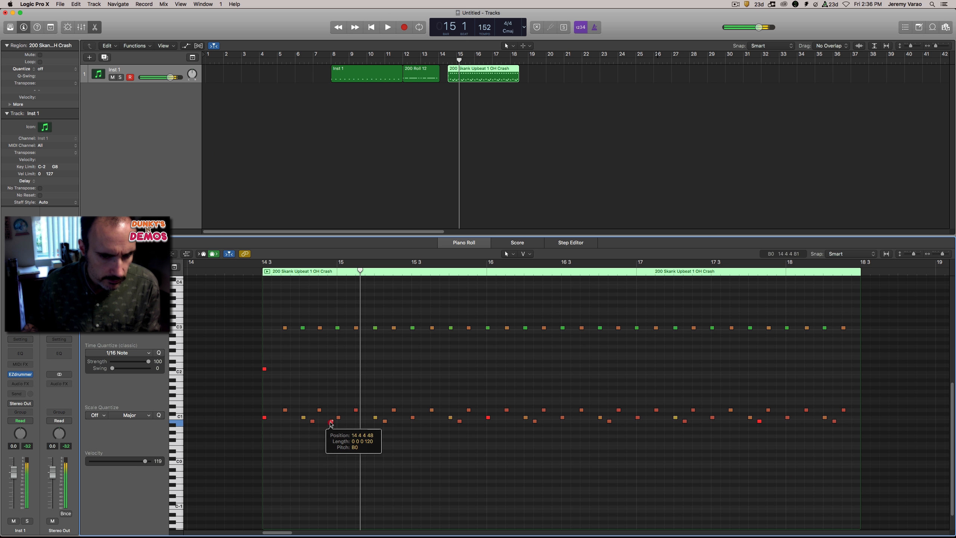
{"action": "left_click_drag", "start_coordinate": [331, 422], "coordinate": [345, 418]}
{"action": "double_click", "coordinate": [240, 271]}
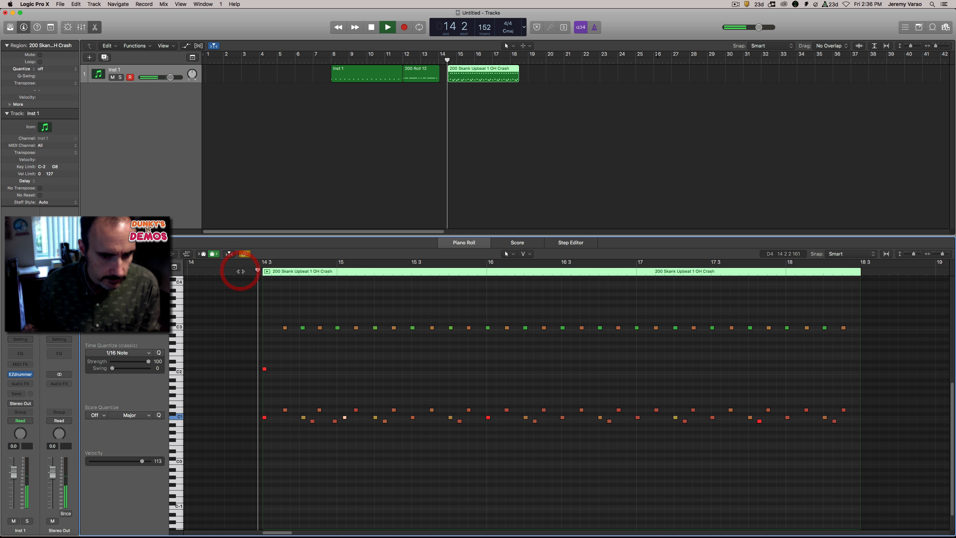
{"action": "key", "text": "space"}
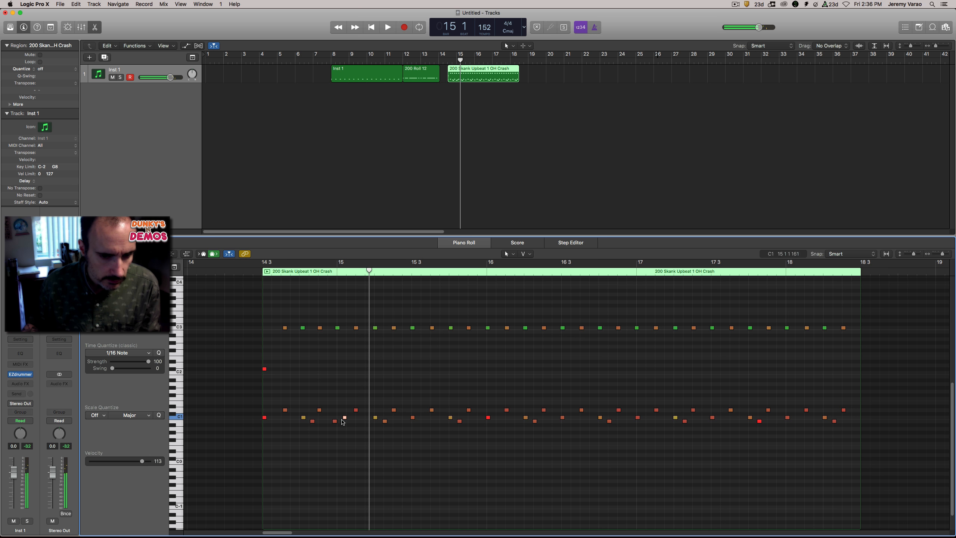
{"action": "key", "text": "super+z"}
{"action": "key", "text": "super+z"}
Nudge the copied B0 kick note before bar 15 slightly earlier and play the region's opening to check it.
{"action": "double_click", "coordinate": [245, 266]}
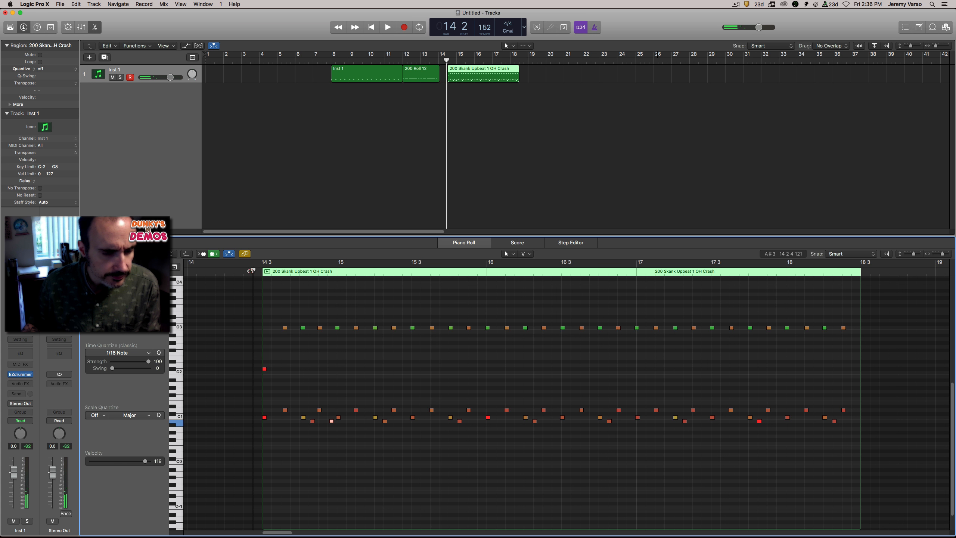
{"action": "key", "text": "space"}
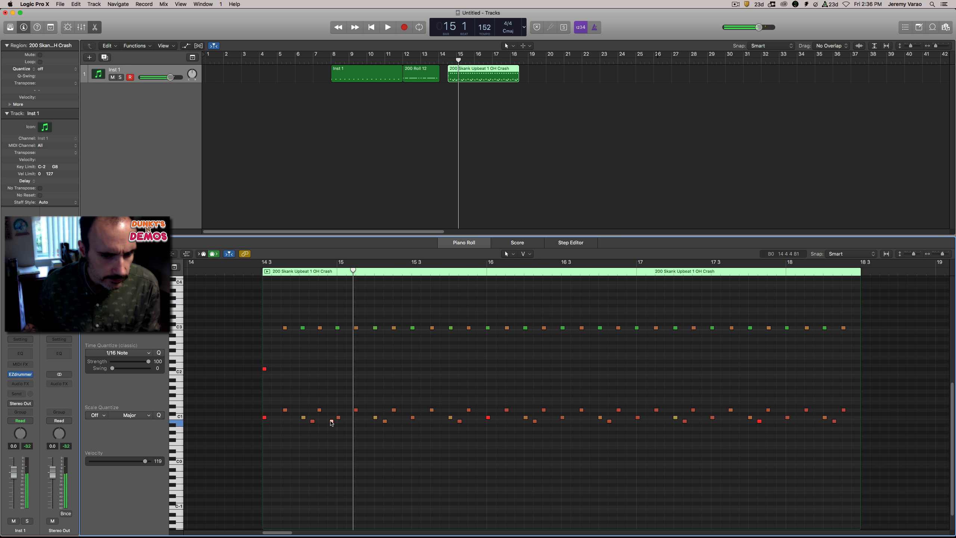
{"action": "left_click_drag", "start_coordinate": [331, 421], "coordinate": [331, 420]}
{"action": "double_click", "coordinate": [245, 271]}
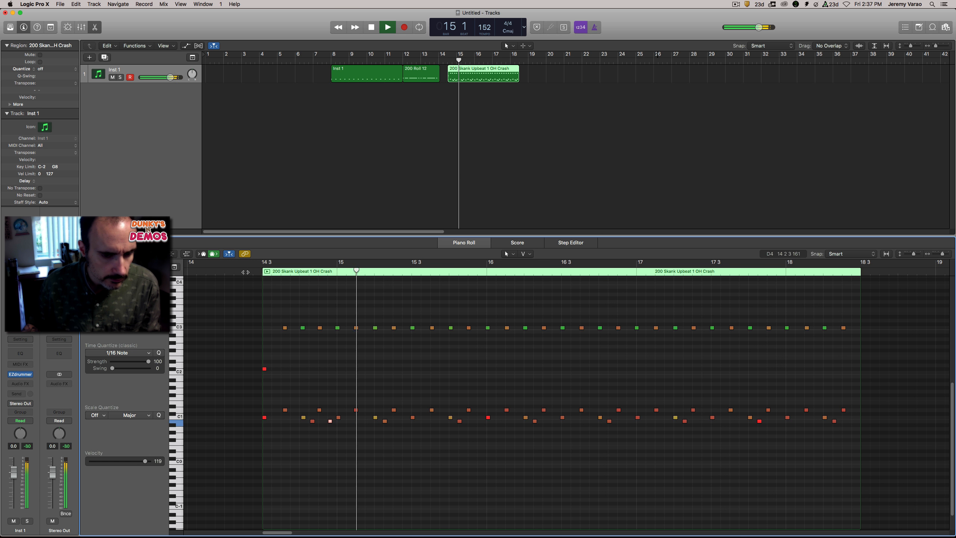
{"action": "key", "text": "space"}
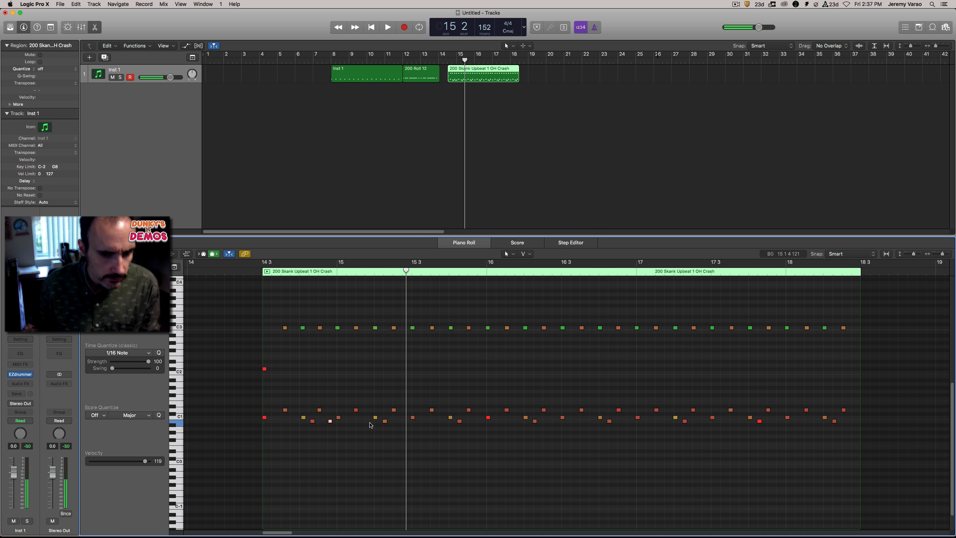
{"action": "left_click", "coordinate": [244, 270]}
{"action": "key", "text": "space"}
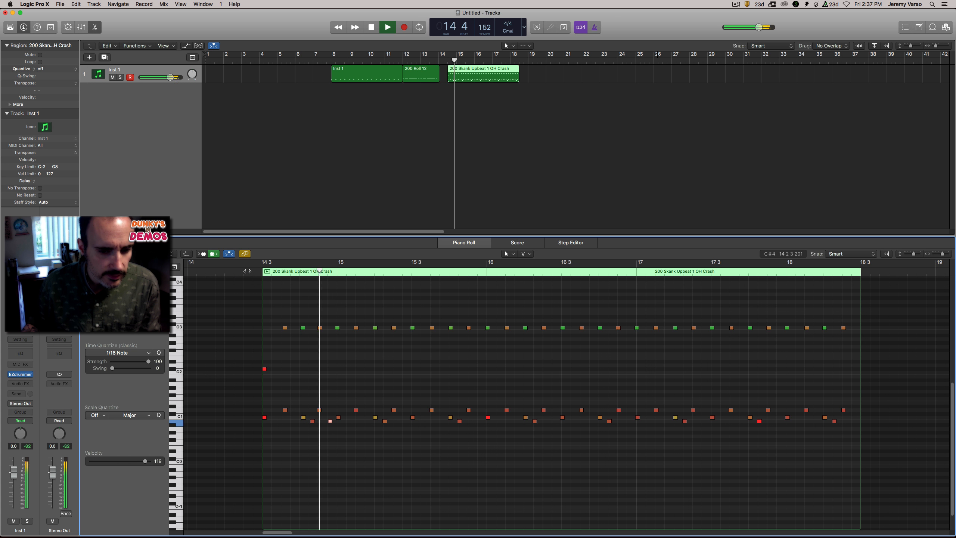
{"action": "key", "text": "space"}
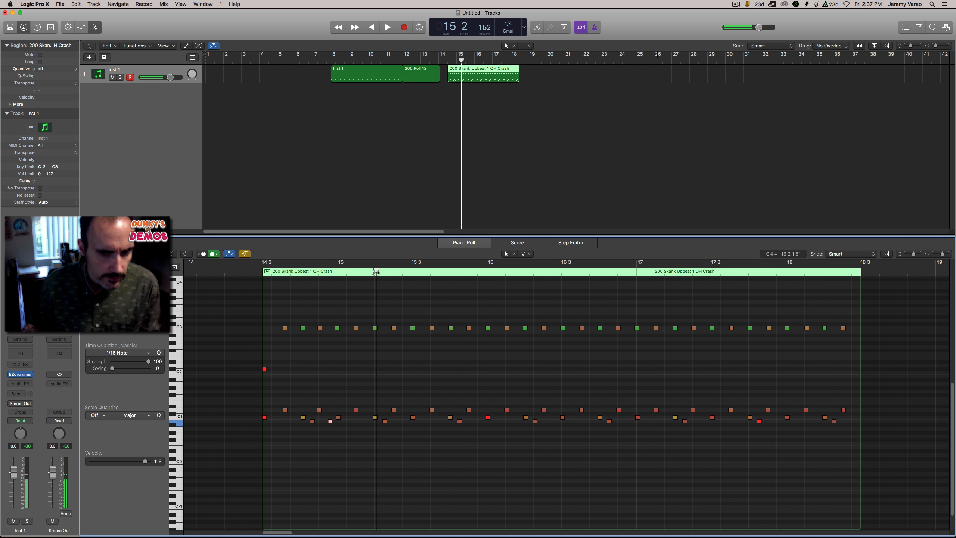
Try a copy of the C1 kick note from 15 2 slightly ahead of the original, play it back, and delete the copy.
{"action": "left_click", "coordinate": [411, 272]}
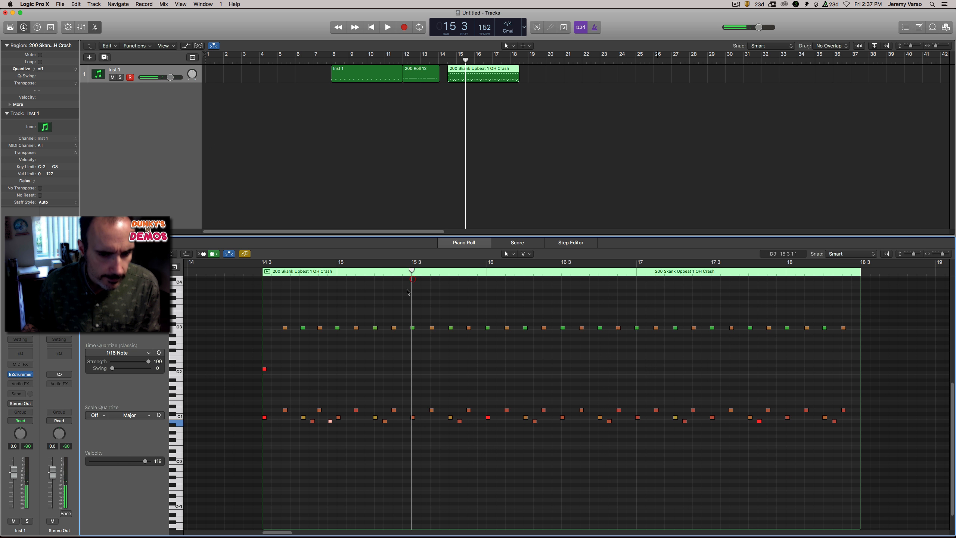
{"action": "left_click", "coordinate": [376, 418]}
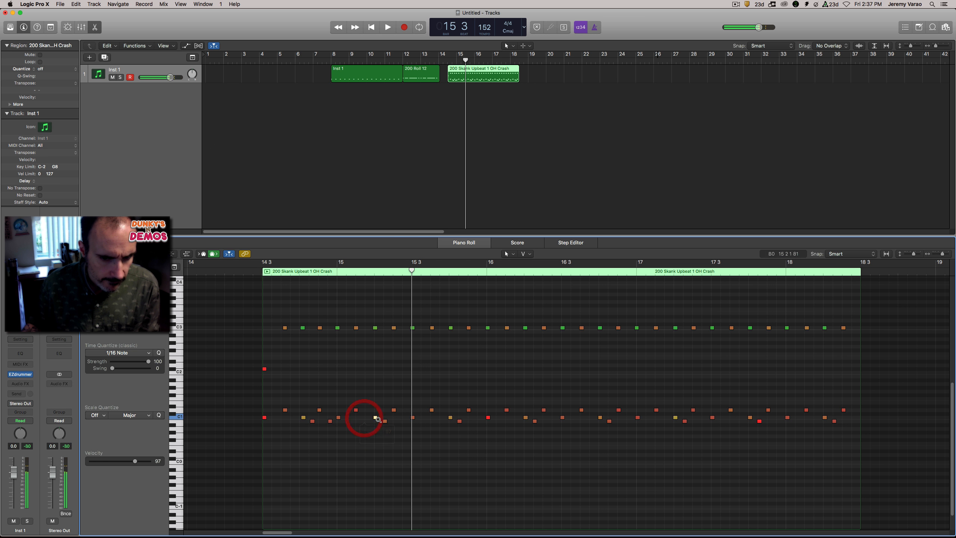
{"action": "left_click", "coordinate": [362, 417]}
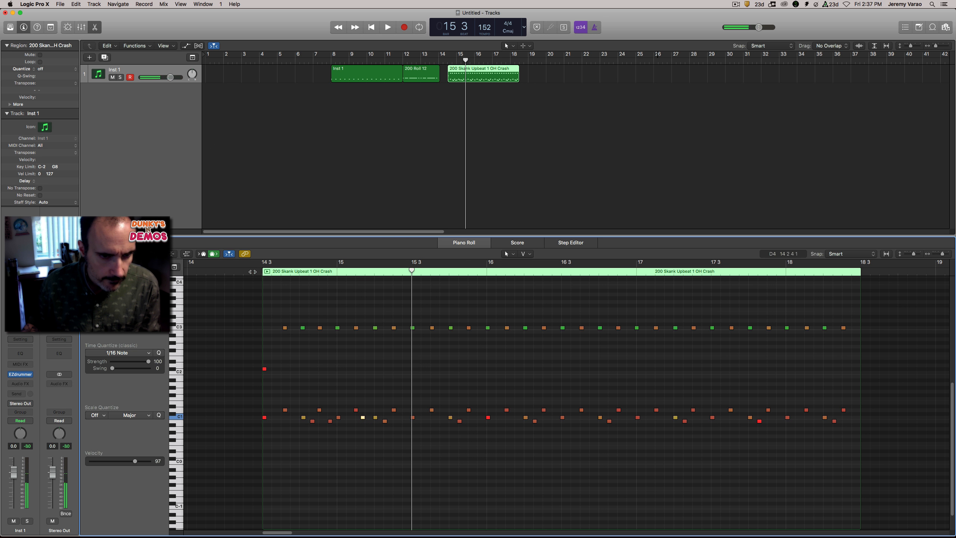
{"action": "double_click", "coordinate": [252, 271]}
{"action": "key", "text": "space"}
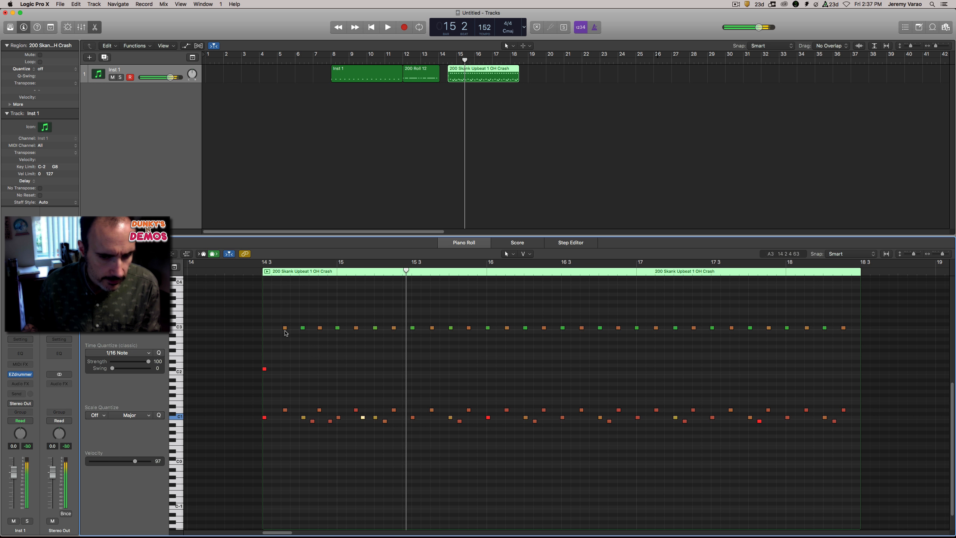
{"action": "double_click", "coordinate": [250, 271]}
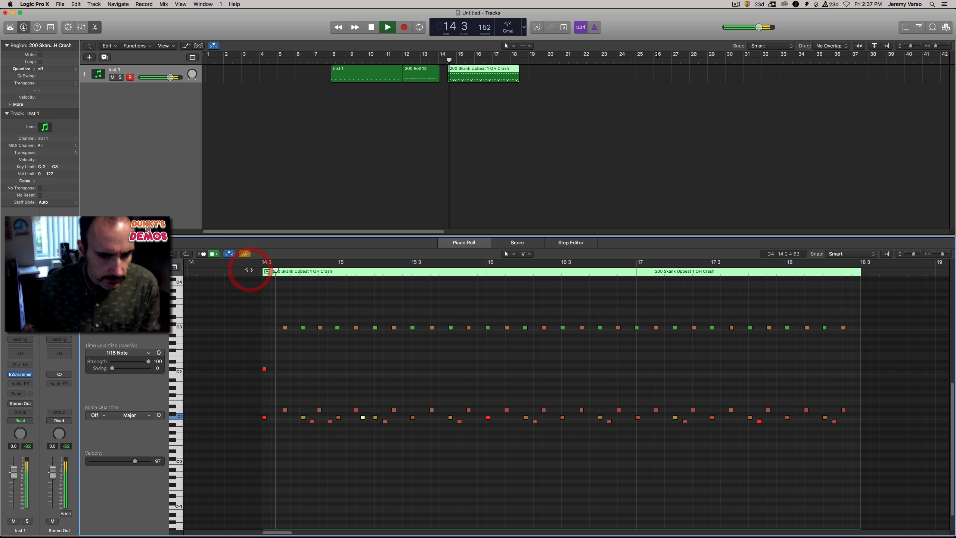
{"action": "double_click", "coordinate": [362, 417]}
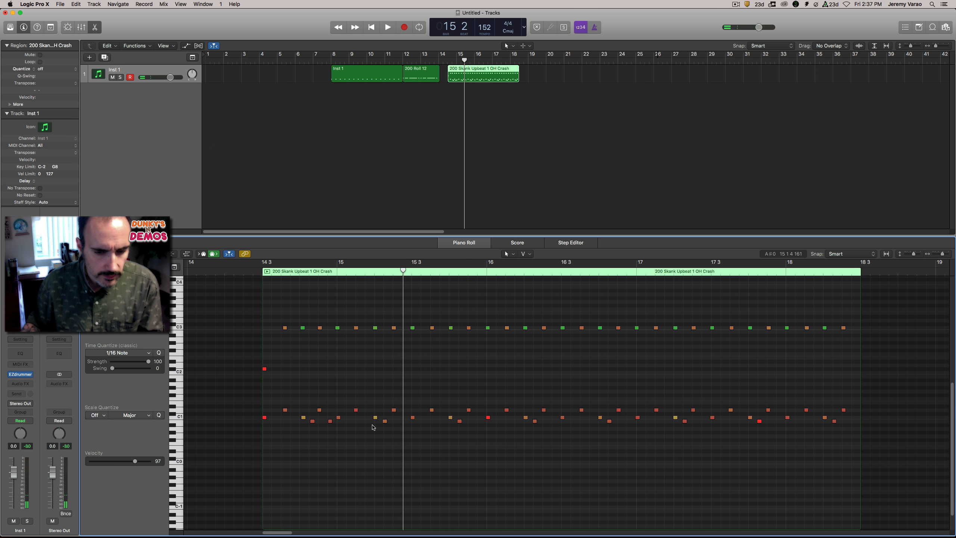
Move the C1 kick note at 15 2 slightly earlier and play the region's opening repeatedly to check the timing.
{"action": "left_click", "coordinate": [394, 410]}
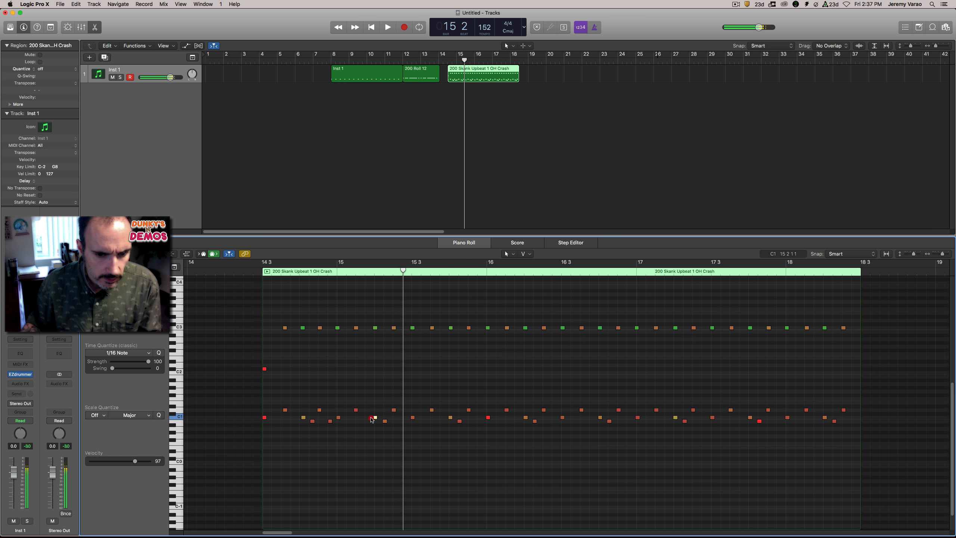
{"action": "left_click_drag", "start_coordinate": [372, 419], "coordinate": [367, 418]}
{"action": "double_click", "coordinate": [247, 271]}
{"action": "key", "text": "space"}
{"action": "double_click", "coordinate": [247, 271]}
{"action": "key", "text": "space"}
{"action": "double_click", "coordinate": [253, 271]}
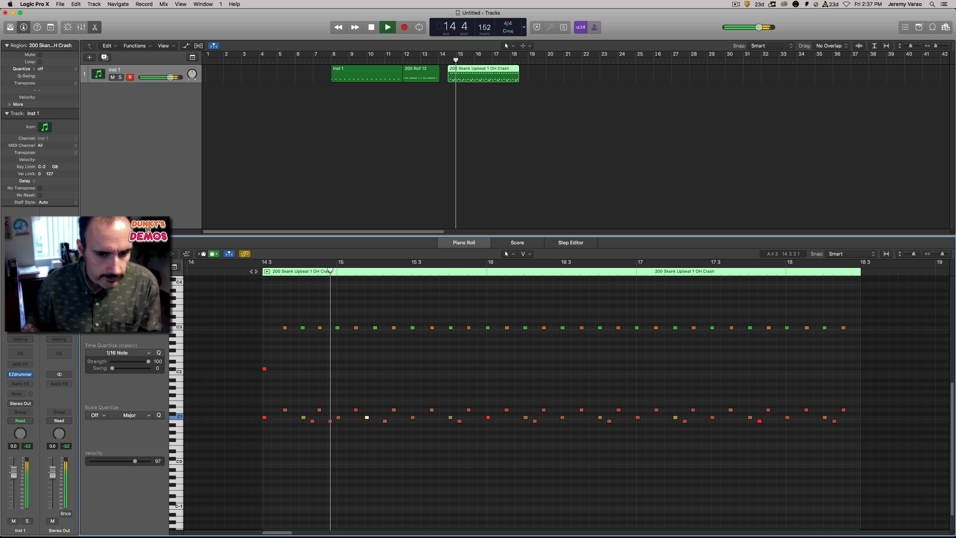
{"action": "key", "text": "space"}
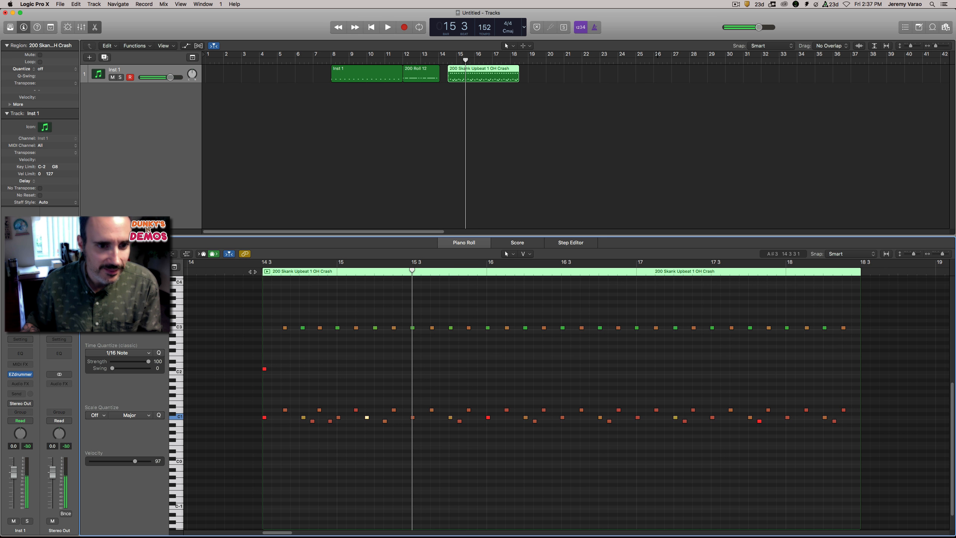
{"action": "double_click", "coordinate": [252, 271]}
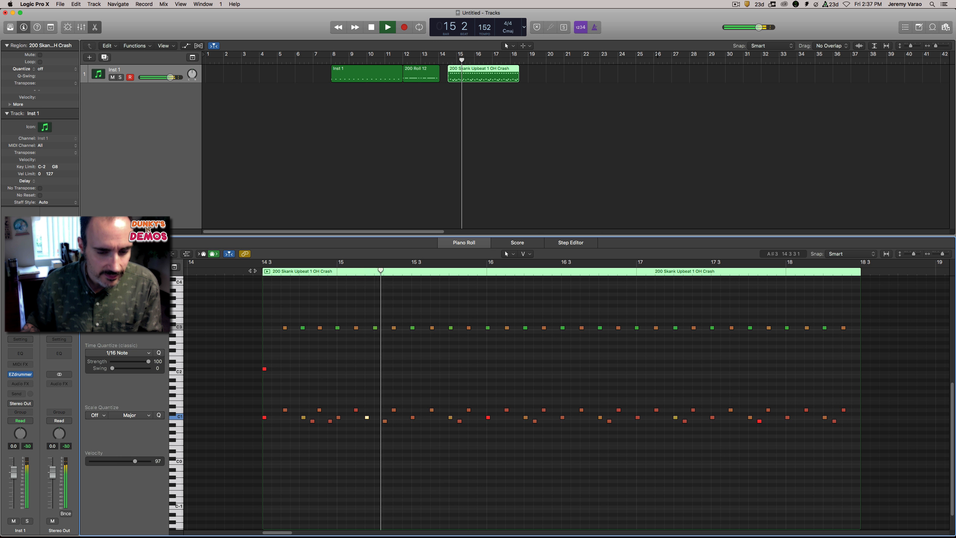
{"action": "key", "text": "space"}
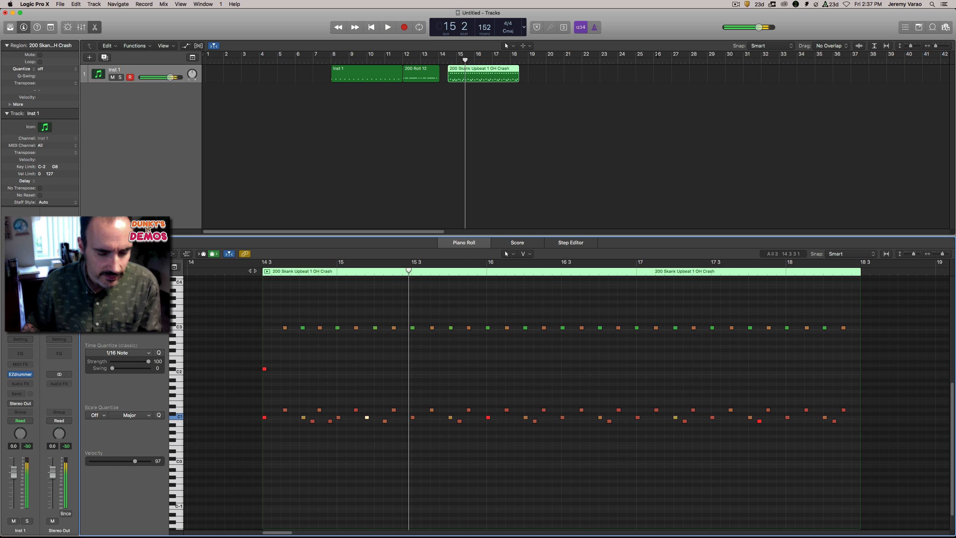
Extend the B0 kick note before bar 15 so it starts slightly earlier, and play the region through to bar 16 several times.
{"action": "left_click", "coordinate": [330, 421]}
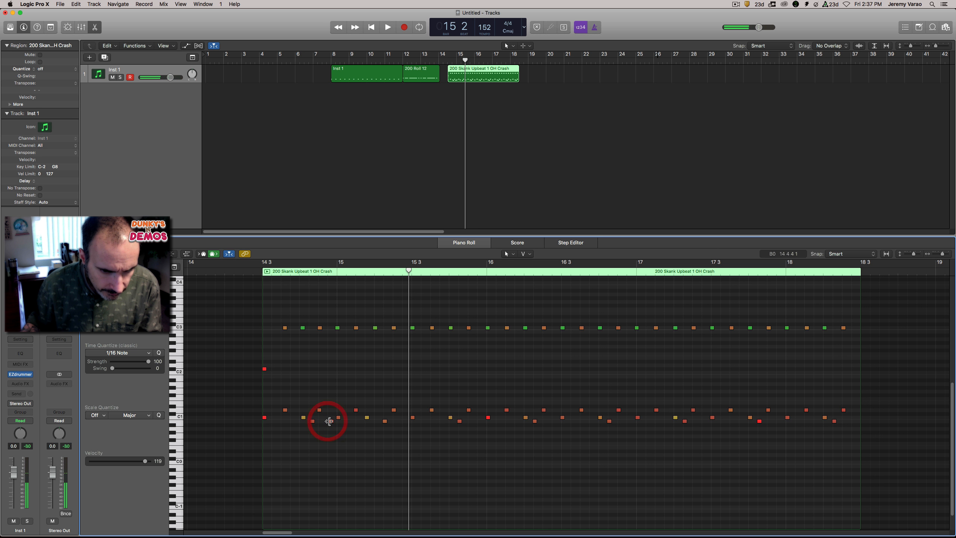
{"action": "left_click", "coordinate": [329, 421]}
{"action": "left_click", "coordinate": [235, 272]}
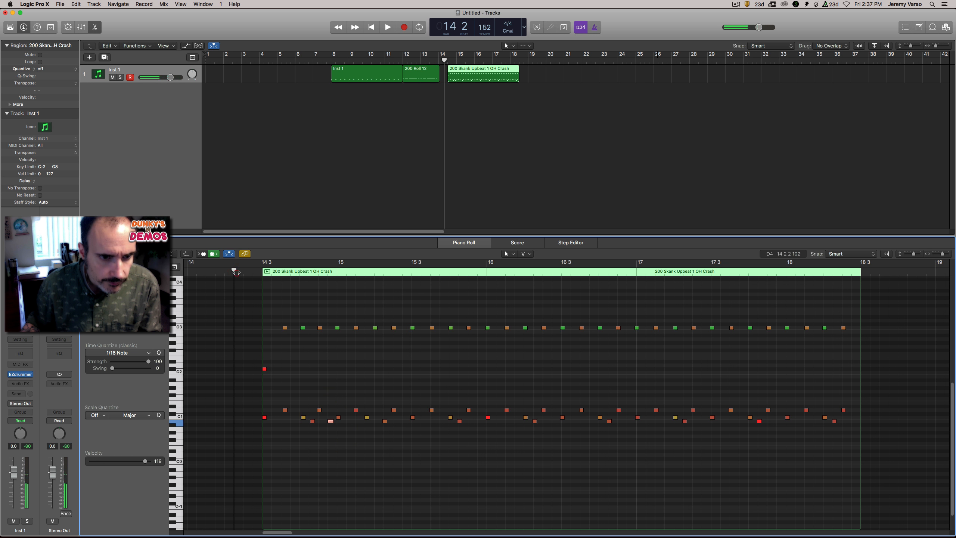
{"action": "key", "text": "space"}
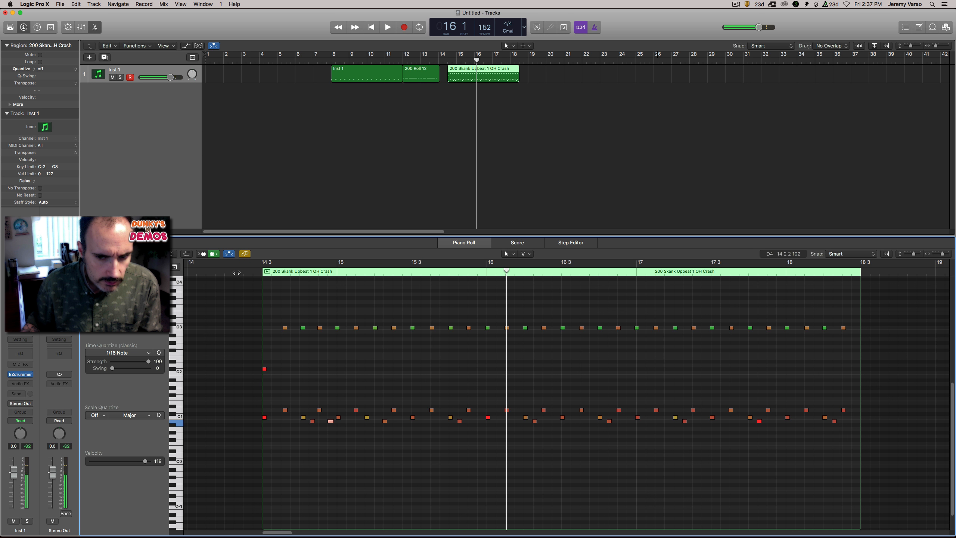
{"action": "key", "text": "space"}
{"action": "left_click", "coordinate": [252, 270]}
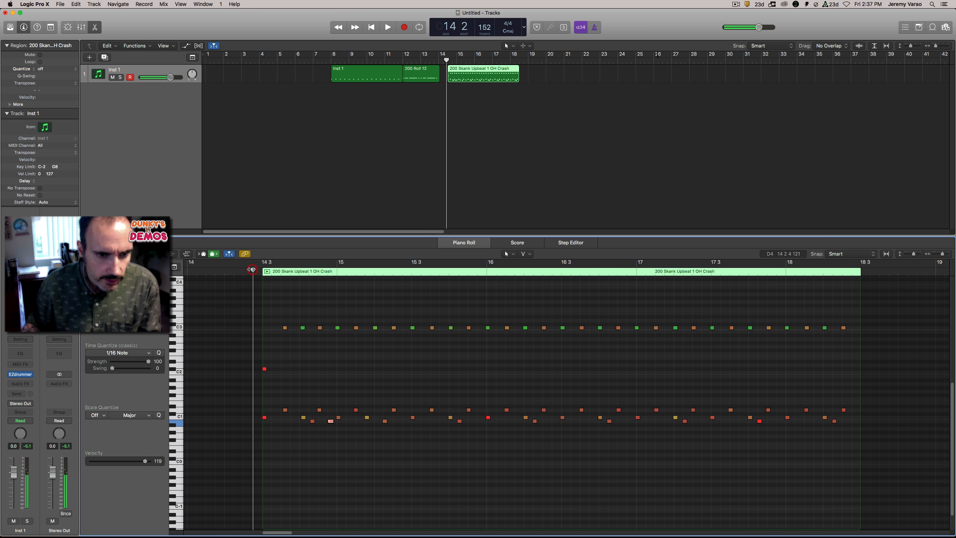
{"action": "key", "text": "space"}
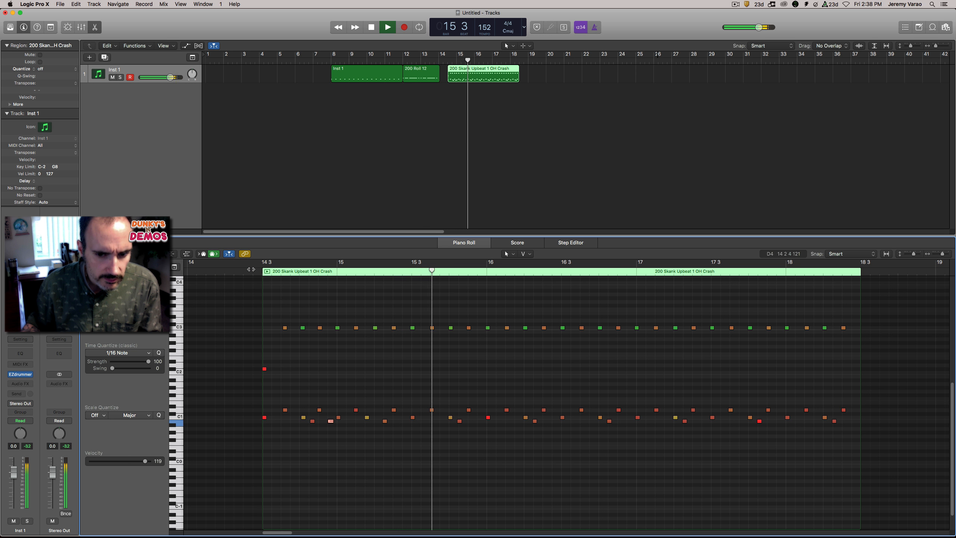
{"action": "key", "text": "space"}
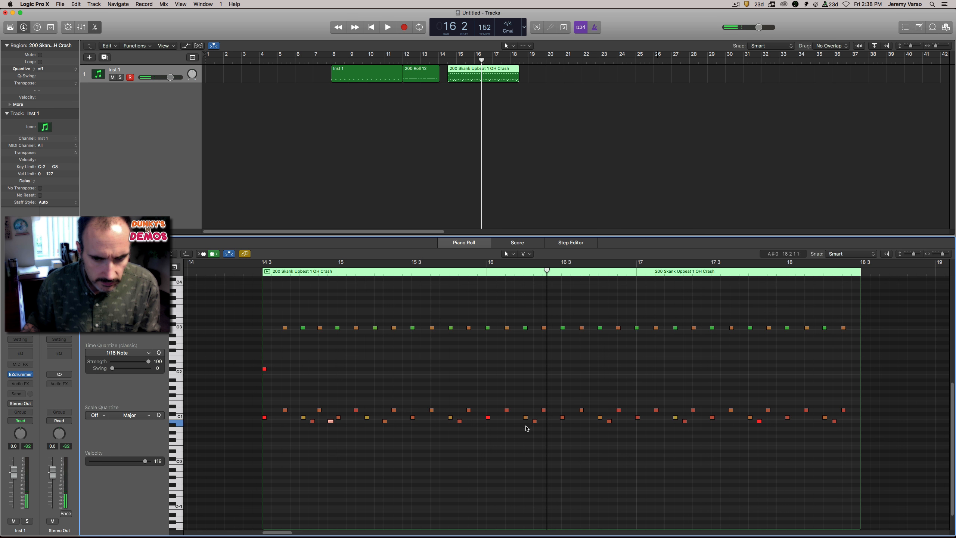
{"action": "left_click", "coordinate": [258, 269]}
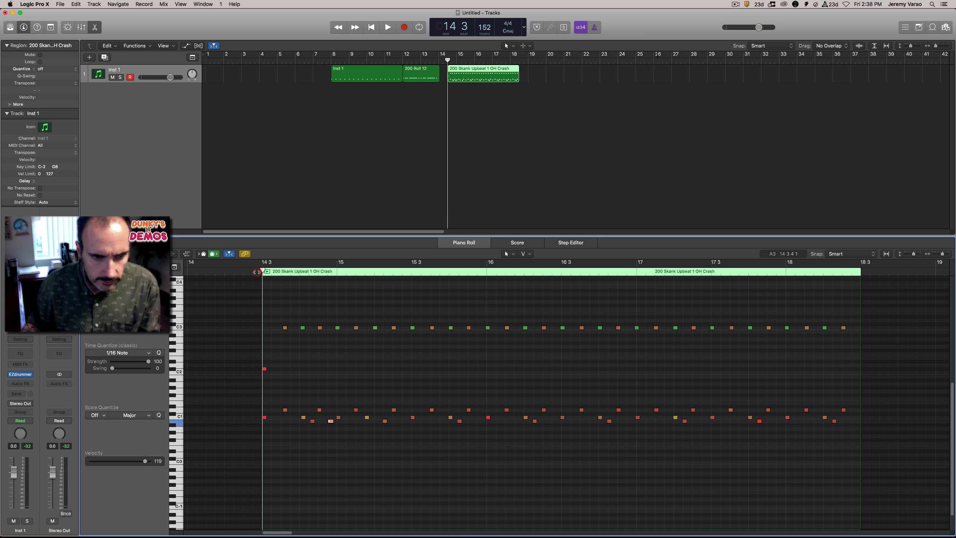
{"action": "key", "text": "space"}
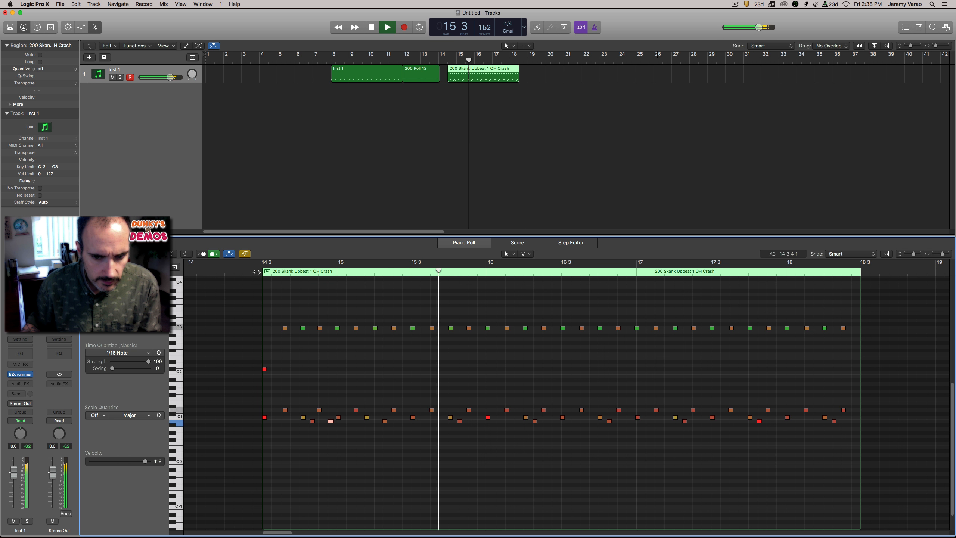
{"action": "key", "text": "space"}
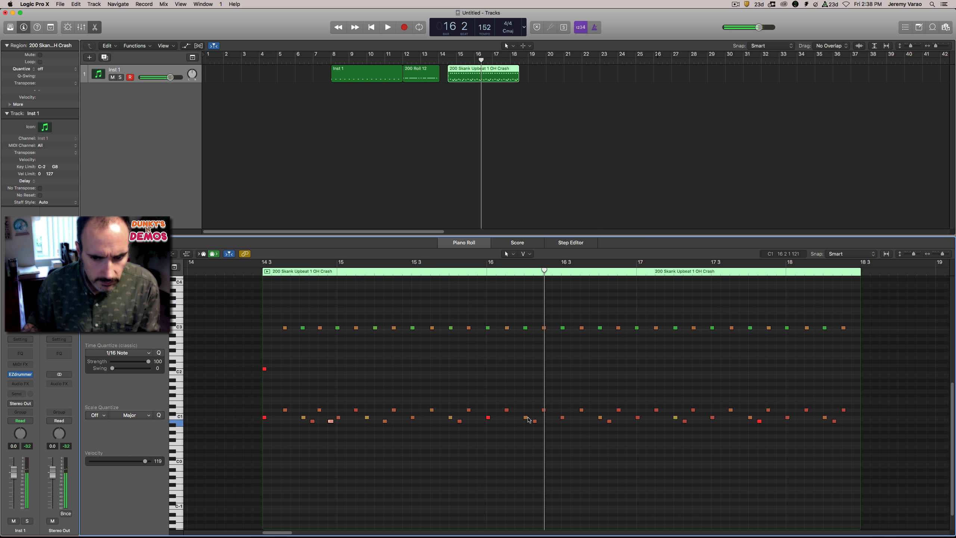
Move the C1 kick note at 16 2 slightly earlier and play the region past that point.
{"action": "left_click_drag", "start_coordinate": [526, 418], "coordinate": [516, 418]}
{"action": "left_click", "coordinate": [247, 272]}
{"action": "key", "text": "space"}
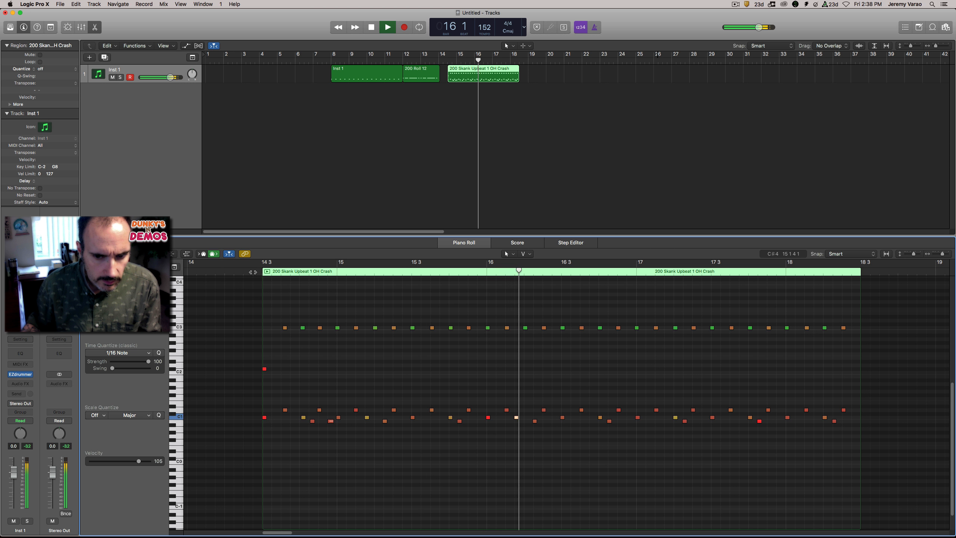
{"action": "key", "text": "space"}
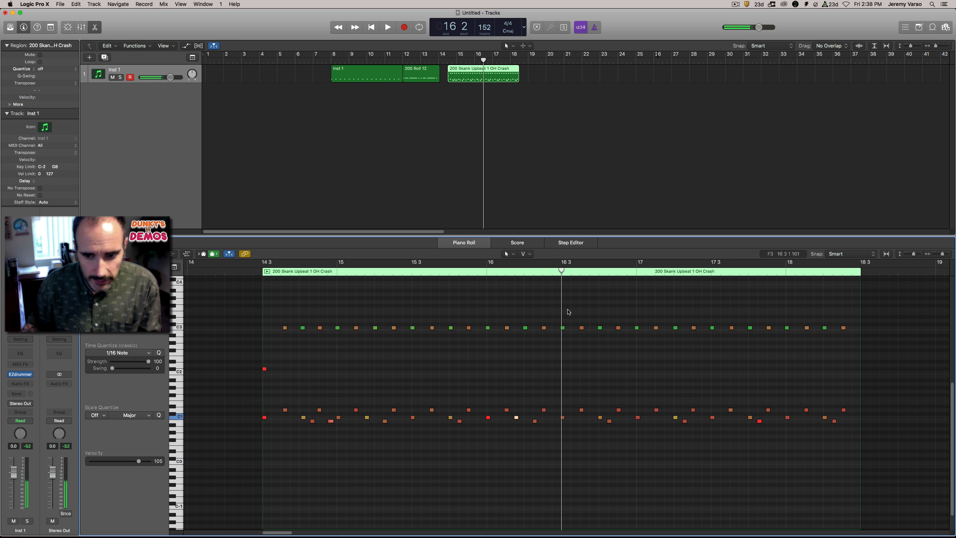
Replace all notes from 16 3 onward with a copy of the region's edited first half, and start playback from before the region.
{"action": "left_click_drag", "start_coordinate": [556, 312], "coordinate": [855, 459]}
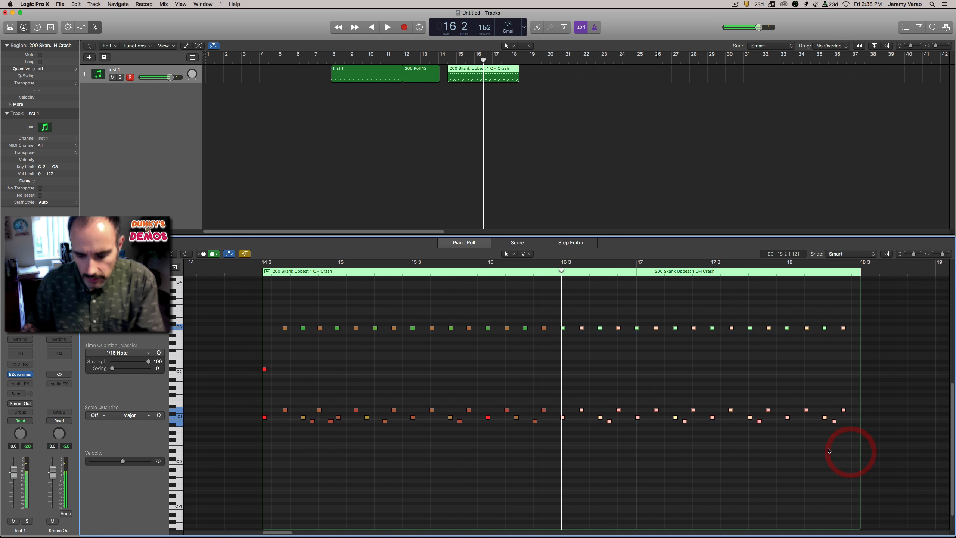
{"action": "key", "text": "Delete"}
{"action": "left_click_drag", "start_coordinate": [241, 307], "coordinate": [585, 449]}
{"action": "left_click_drag", "start_coordinate": [562, 271], "coordinate": [616, 272]}
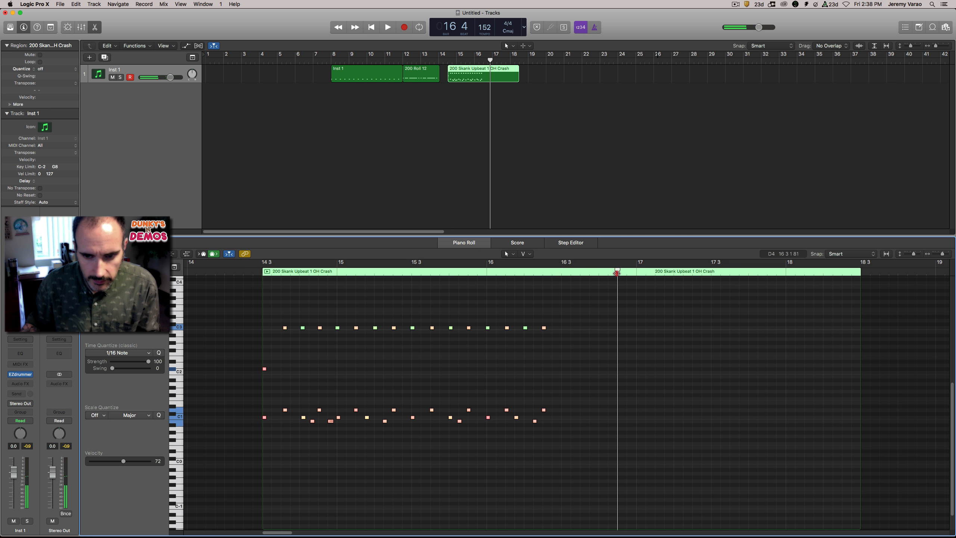
{"action": "left_click", "coordinate": [561, 273]}
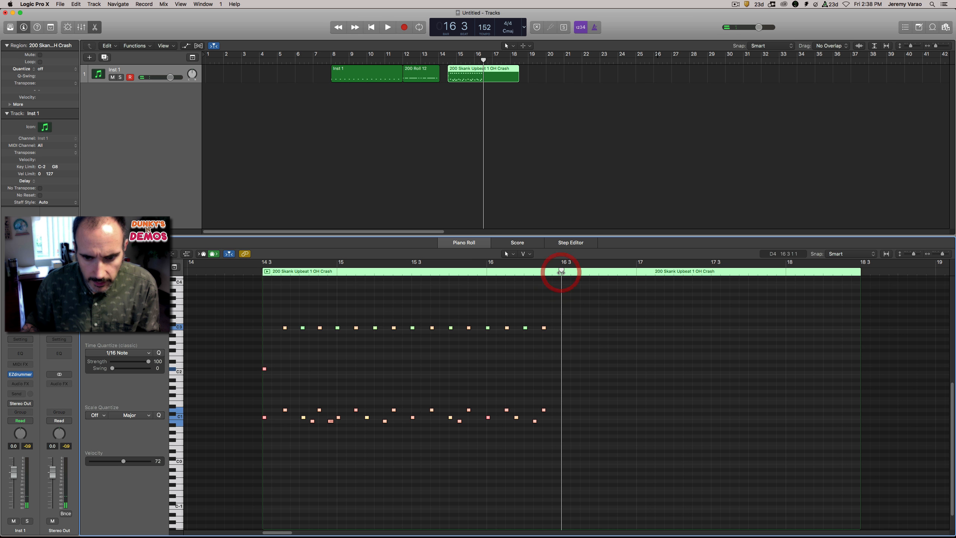
{"action": "key", "text": "super+v"}
{"action": "left_click", "coordinate": [248, 272]}
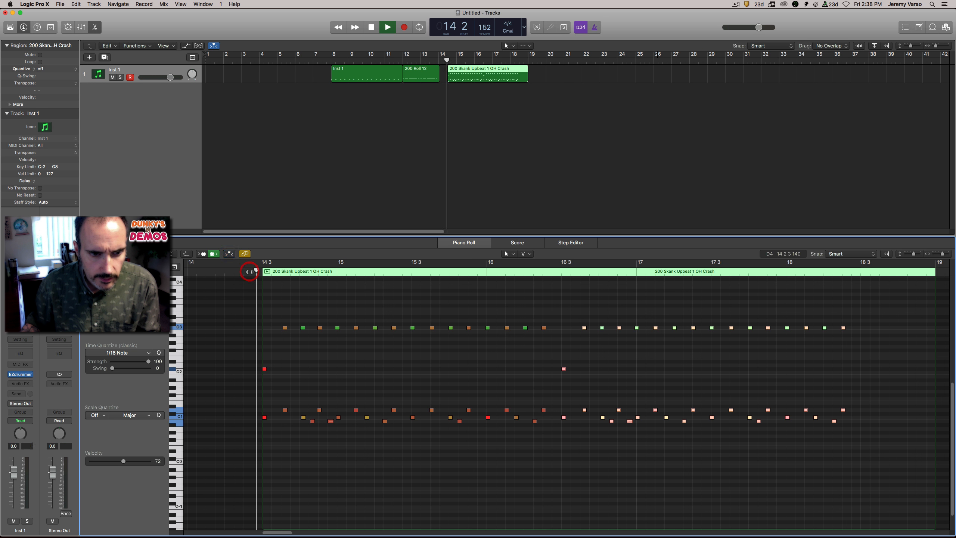
Play the repeated second half, and delete the last C1, B0 and D1 notes that follow the first D1 snare in bar 18.
{"action": "key", "text": "space"}
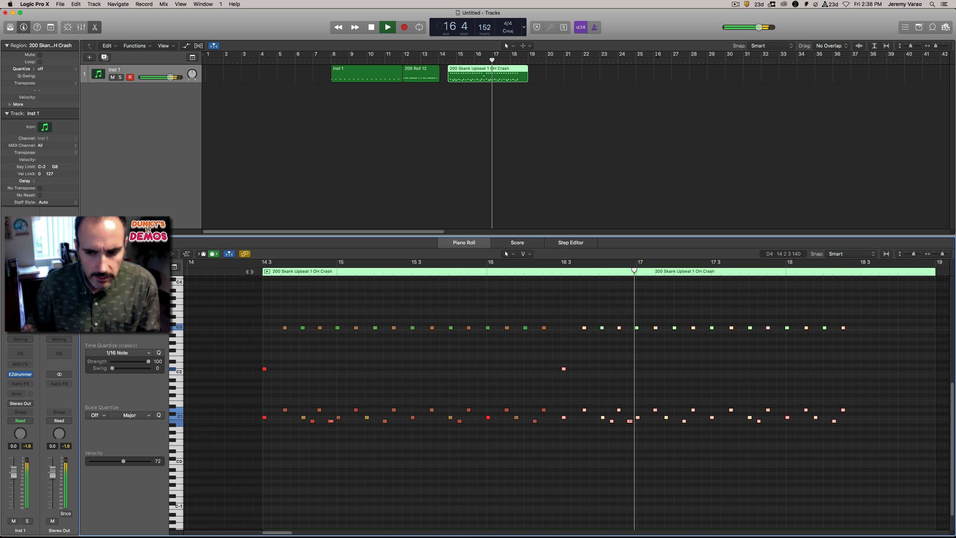
{"action": "key", "text": "space"}
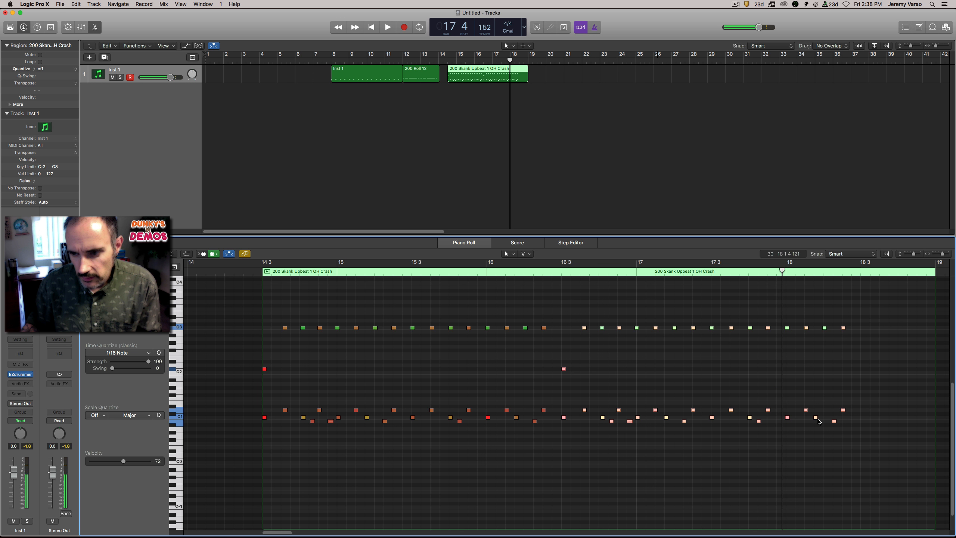
{"action": "left_click_drag", "start_coordinate": [814, 394], "coordinate": [846, 433]}
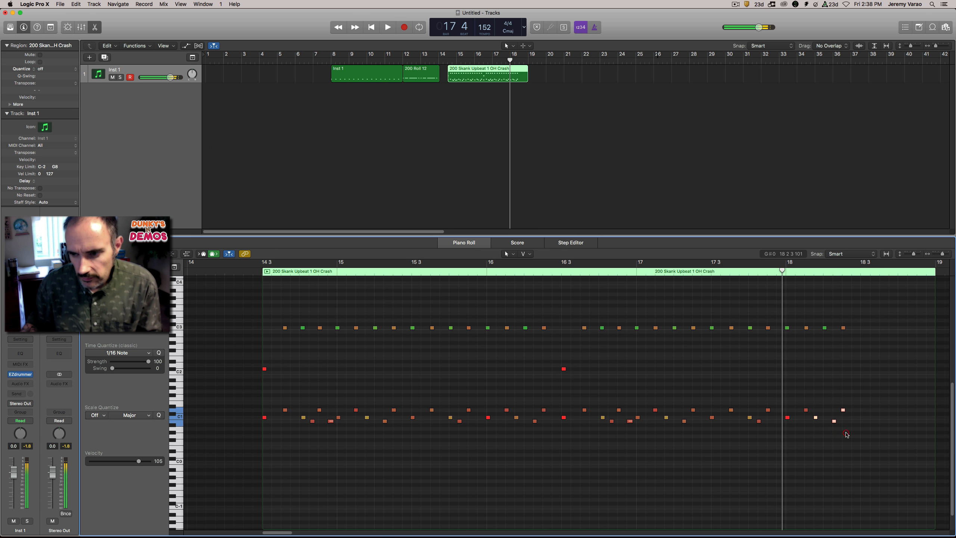
{"action": "key", "text": "Delete"}
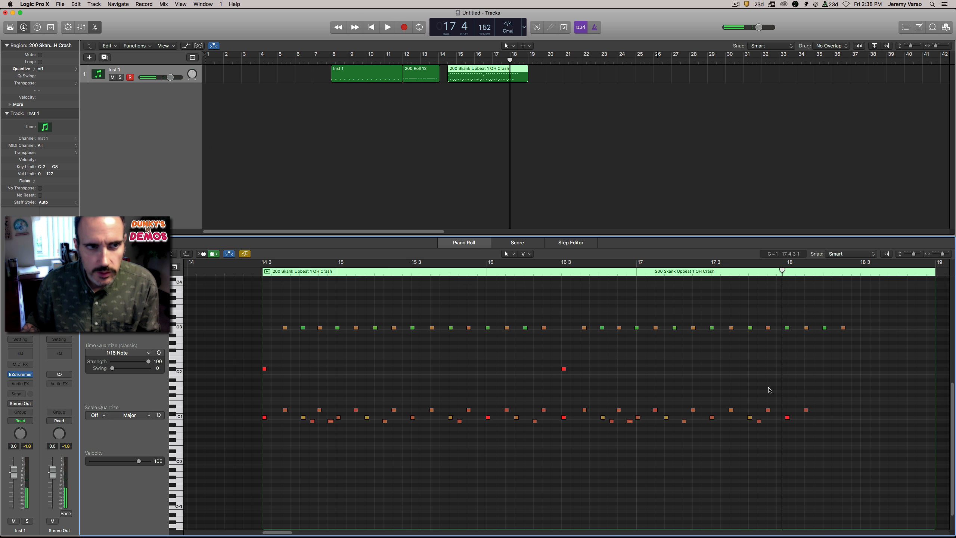
{"action": "left_click", "coordinate": [752, 272]}
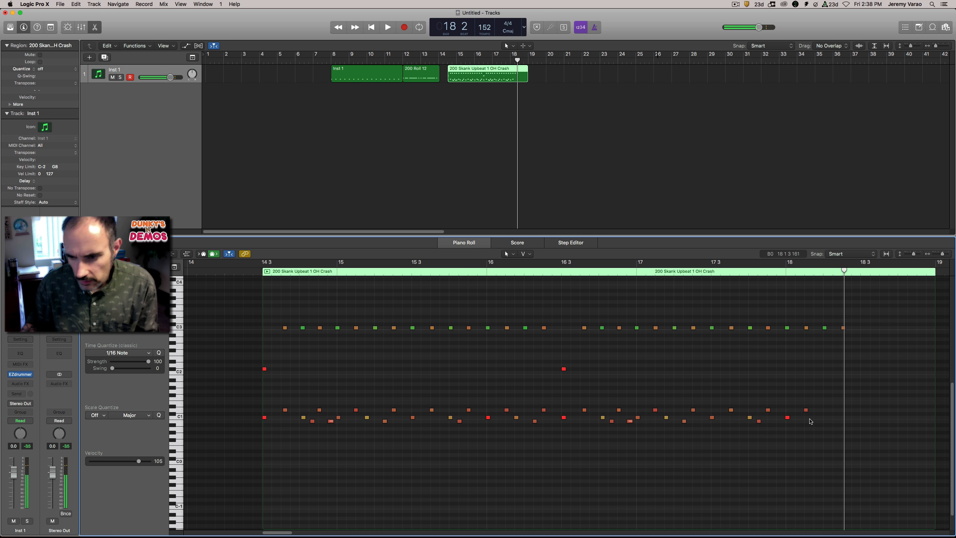
Copy the D1 snare in bar 18 to a C1 kick at 18 1 3 217, and play the region's ending.
{"action": "left_click_drag", "start_coordinate": [806, 410], "coordinate": [816, 418]}
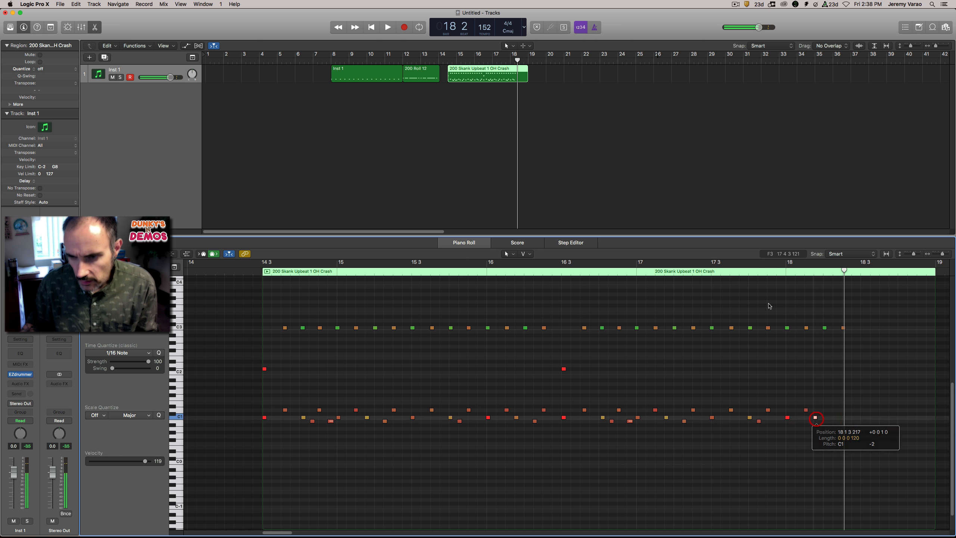
{"action": "left_click", "coordinate": [771, 272]}
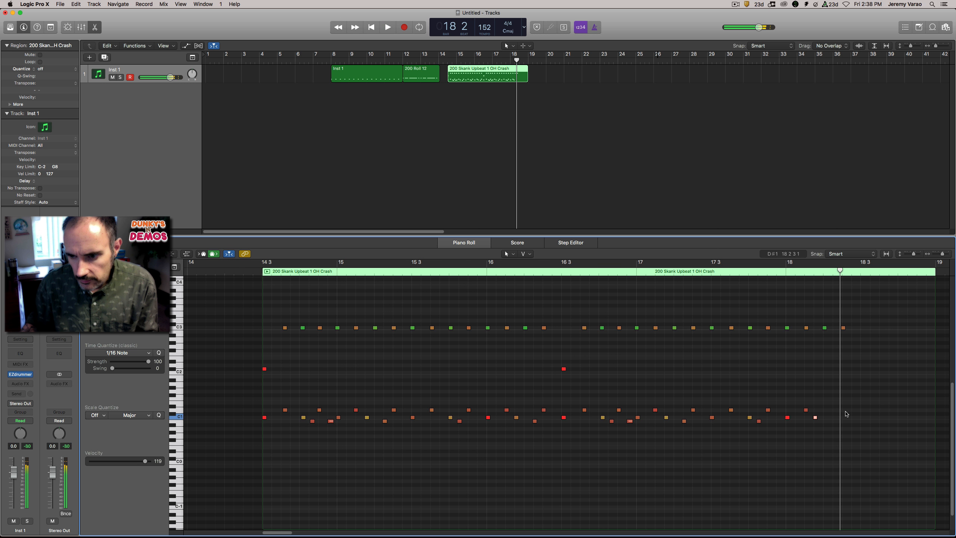
{"action": "left_click", "coordinate": [815, 417]}
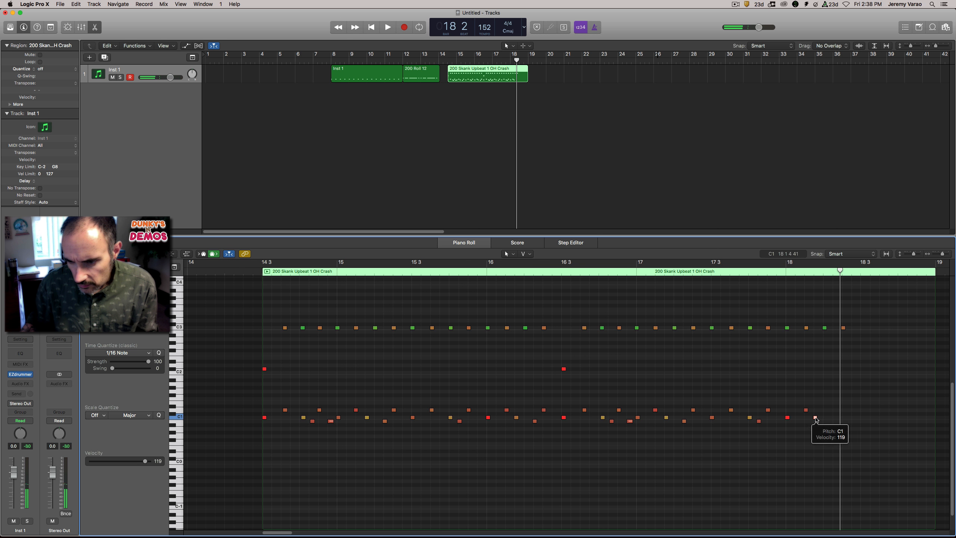
Copy the D1 snare and C1 kick pair in bar 18 to around 18 2, shift the copy slightly later, and play the ending.
{"action": "left_click_drag", "start_coordinate": [802, 405], "coordinate": [837, 431]}
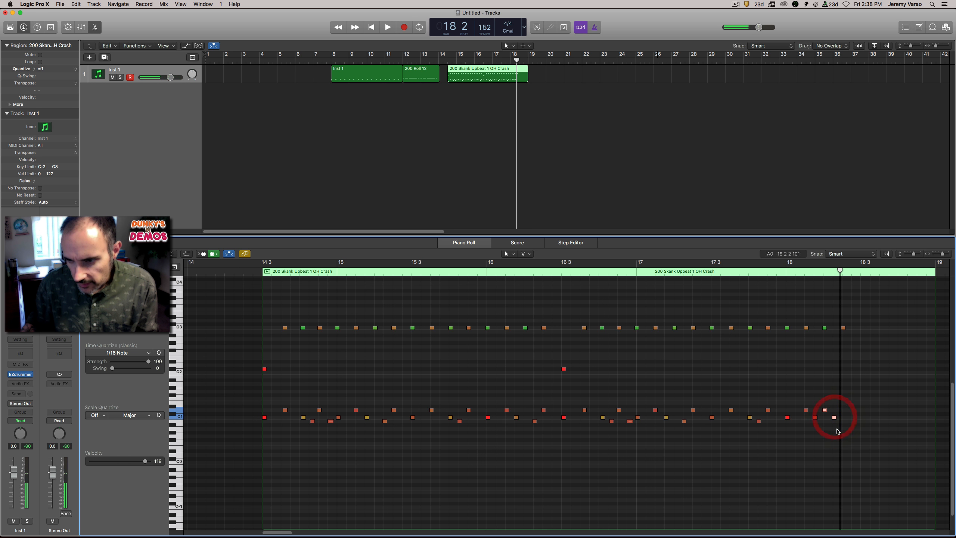
{"action": "left_click", "coordinate": [760, 275]}
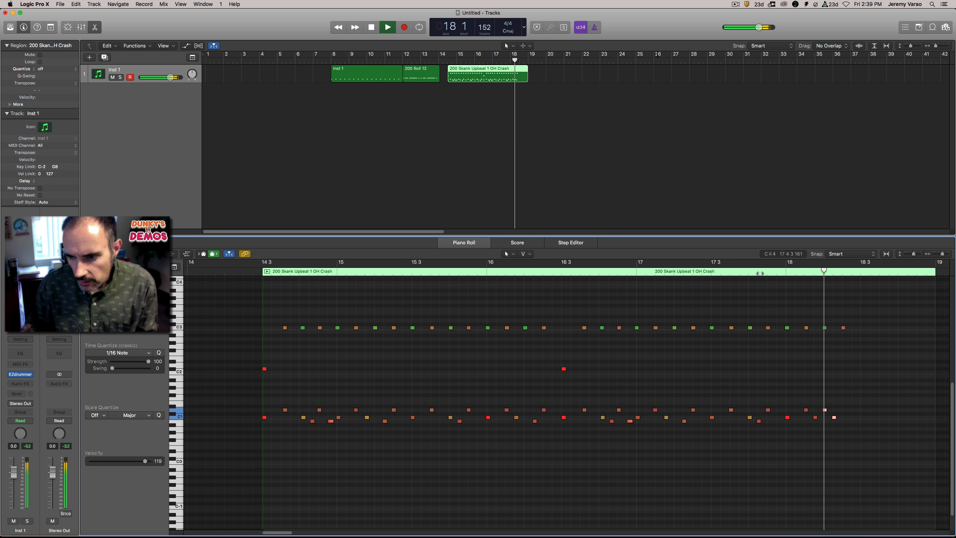
{"action": "left_click_drag", "start_coordinate": [825, 411], "coordinate": [834, 410]}
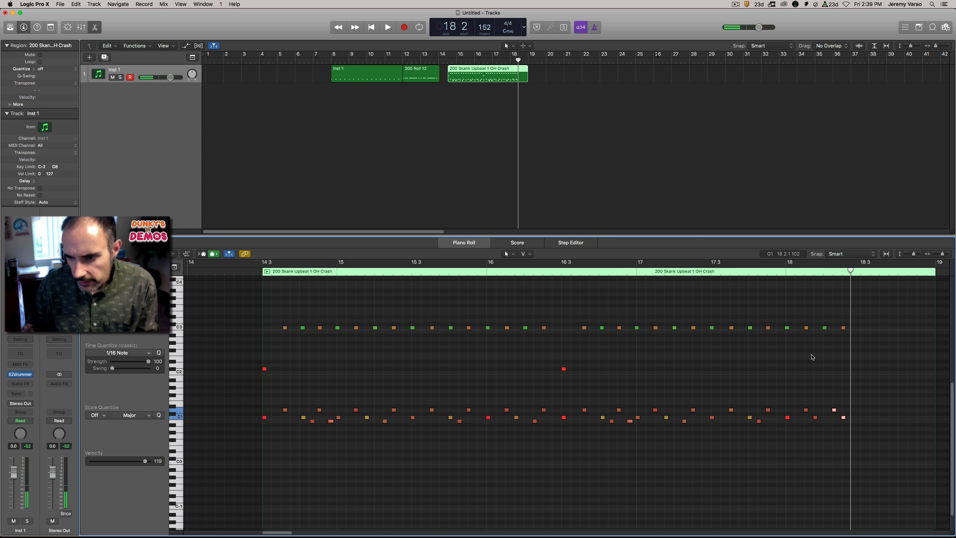
{"action": "left_click", "coordinate": [770, 275]}
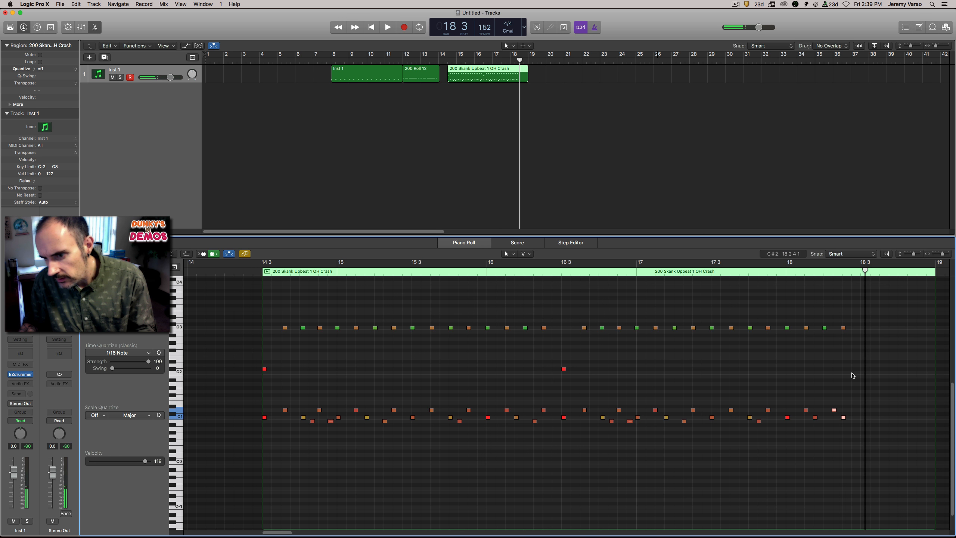
Delete the last three C3 hi-hat notes in bar 18, keeping the one at 18 1.
{"action": "left_click", "coordinate": [843, 328]}
{"action": "key", "text": "Delete"}
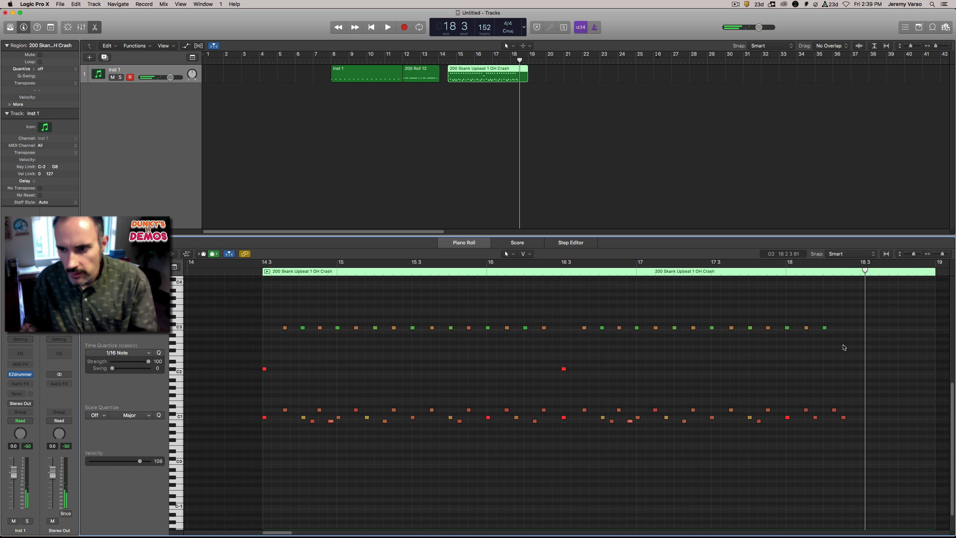
{"action": "left_click_drag", "start_coordinate": [842, 318], "coordinate": [802, 349]}
{"action": "key", "text": "Delete"}
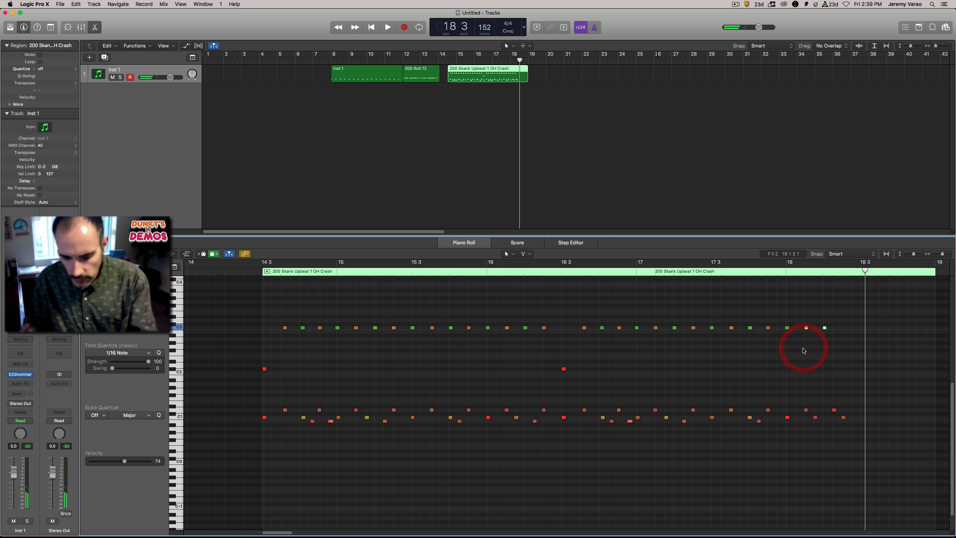
Add C#2 crash notes above the last two D1 snares in bar 18, and play the region from its start.
{"action": "left_click_drag", "start_coordinate": [794, 387], "coordinate": [834, 368]}
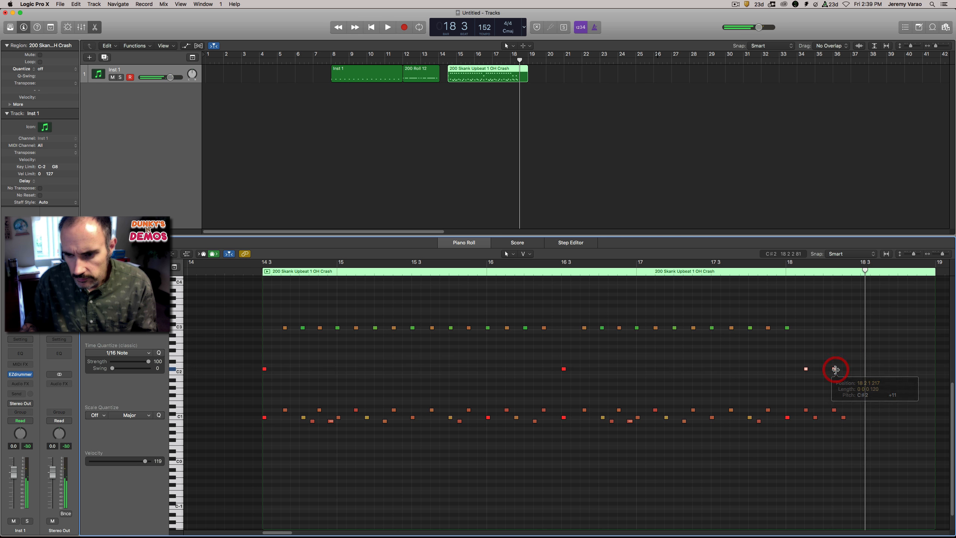
{"action": "left_click", "coordinate": [252, 271]}
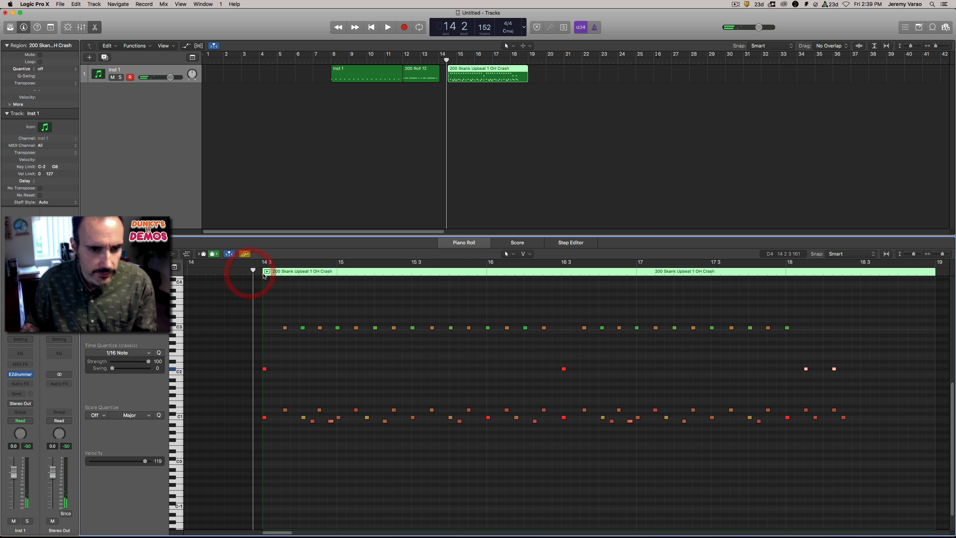
{"action": "left_click", "coordinate": [266, 272]}
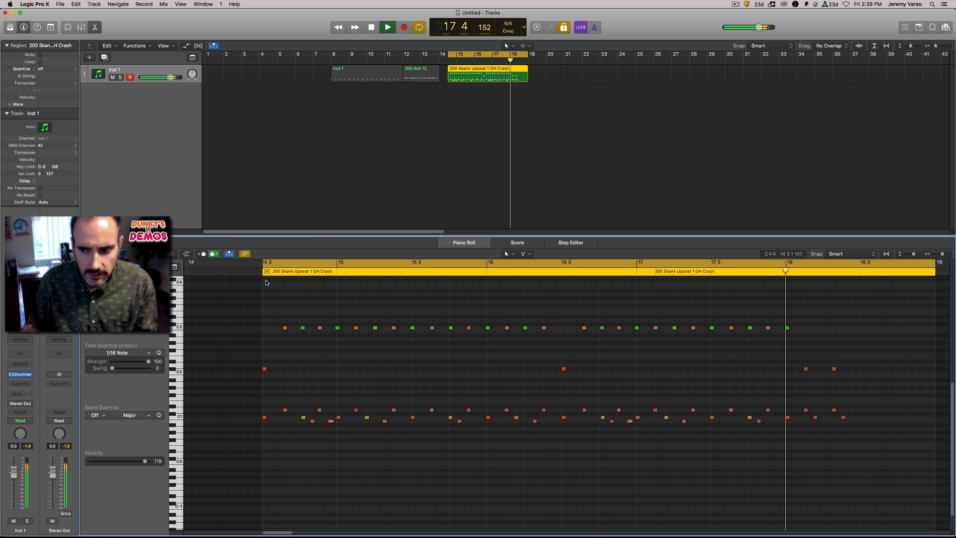
{"action": "key", "text": "space"}
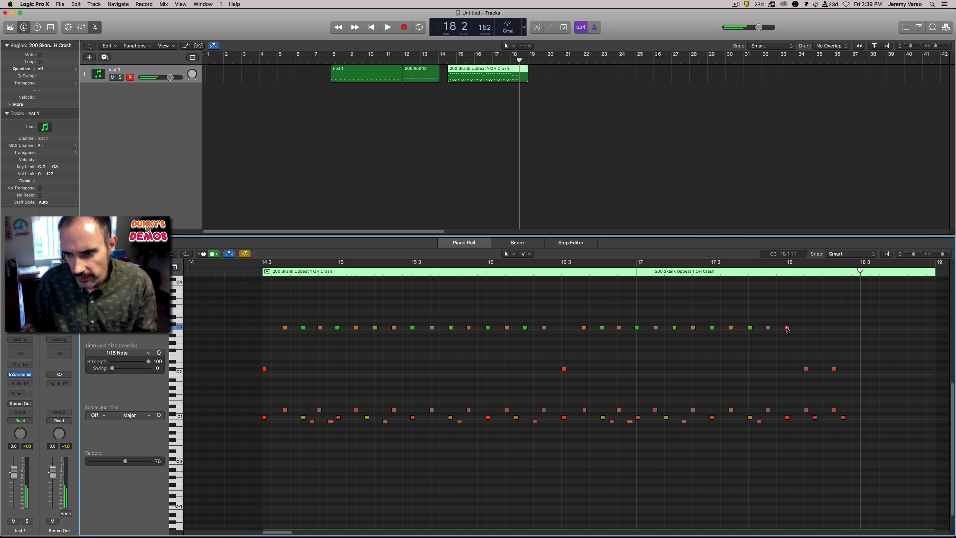
Put a G2 note at 18 1 in place of the C3 hi-hat, and change the final C#2 crash to A2 with velocity 109.
{"action": "mouse_move", "coordinate": [786, 329]}
{"action": "left_mouse_down"}
{"action": "mouse_move", "coordinate": [787, 341]}
{"action": "mouse_move", "coordinate": [835, 341]}
{"action": "mouse_move", "coordinate": [791, 347]}
{"action": "left_mouse_up"}
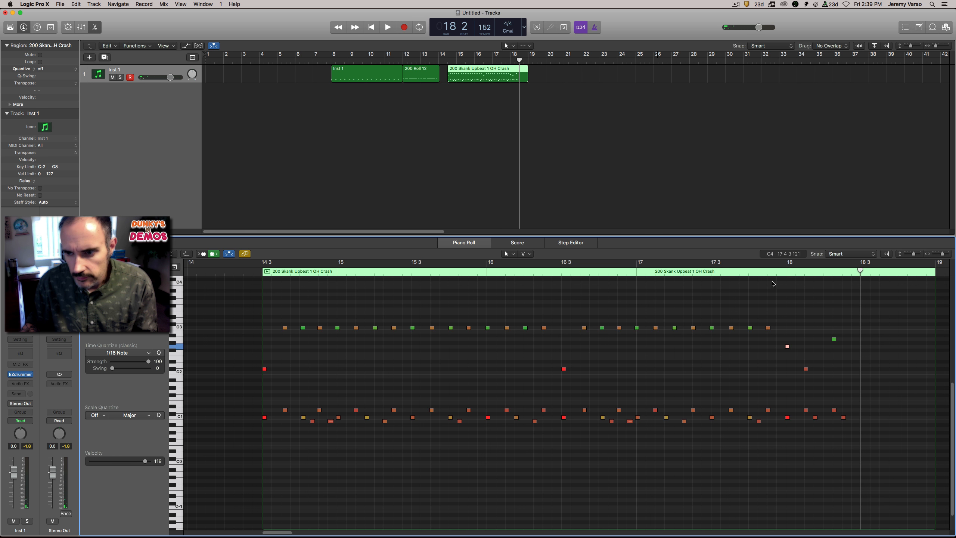
{"action": "left_click", "coordinate": [757, 268]}
{"action": "key", "text": "space"}
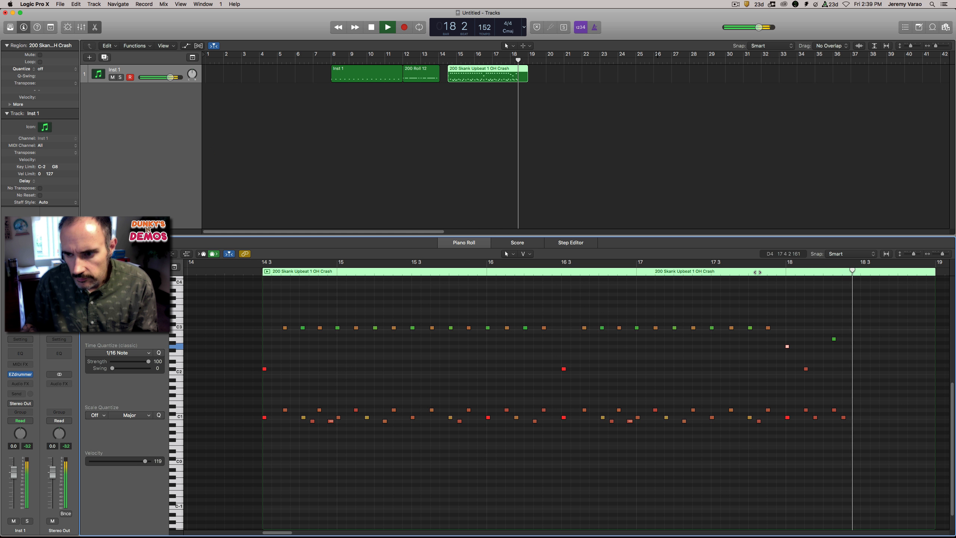
{"action": "left_click_drag", "start_coordinate": [834, 340], "coordinate": [836, 309]}
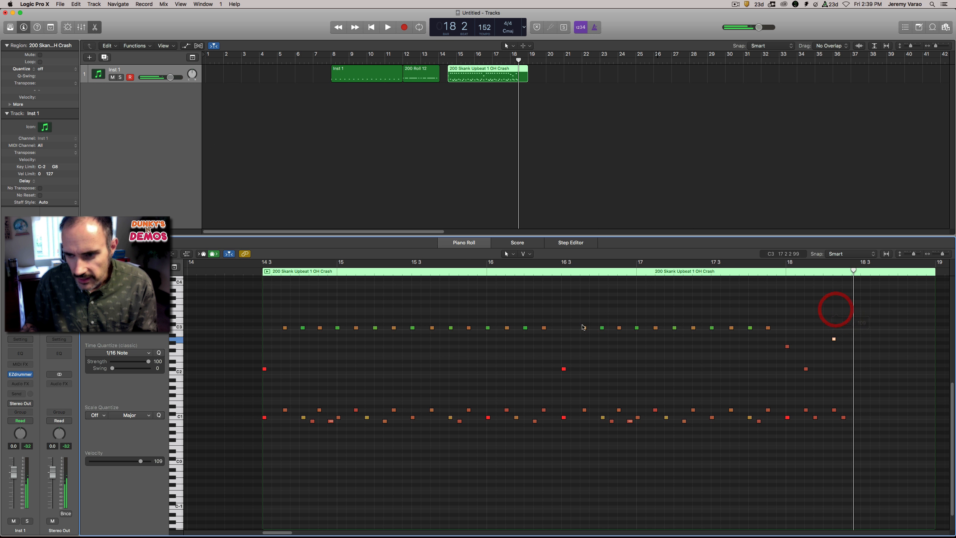
Play the whole groove from just before the region through the new crash ending.
{"action": "left_click", "coordinate": [250, 272]}
{"action": "key", "text": "space"}
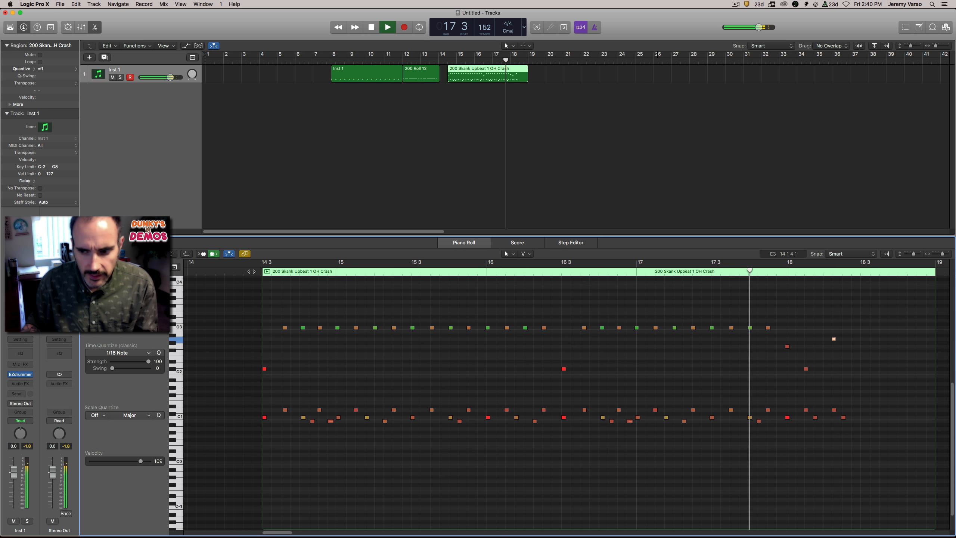
{"action": "key", "text": "space"}
{"action": "key", "text": "super+Tab"}
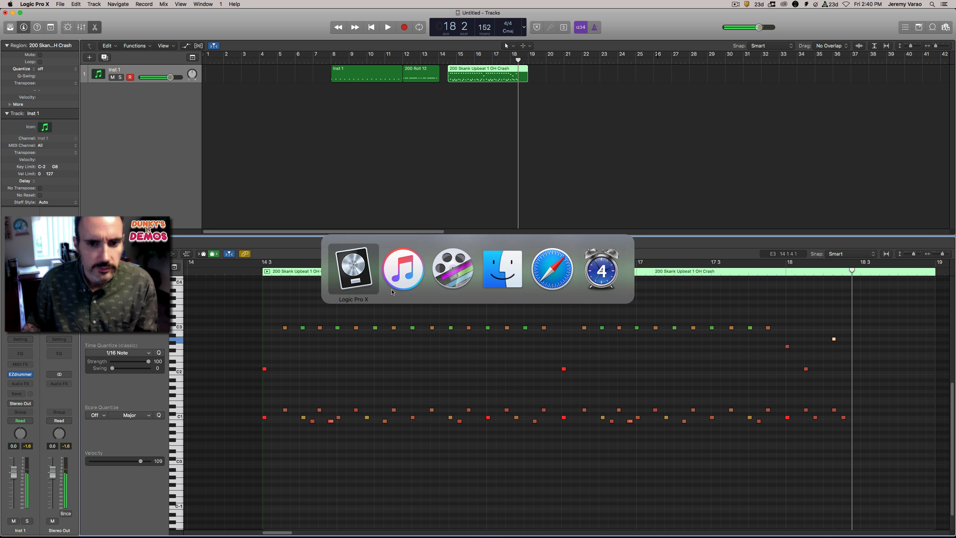
{"action": "left_click", "coordinate": [557, 390]}
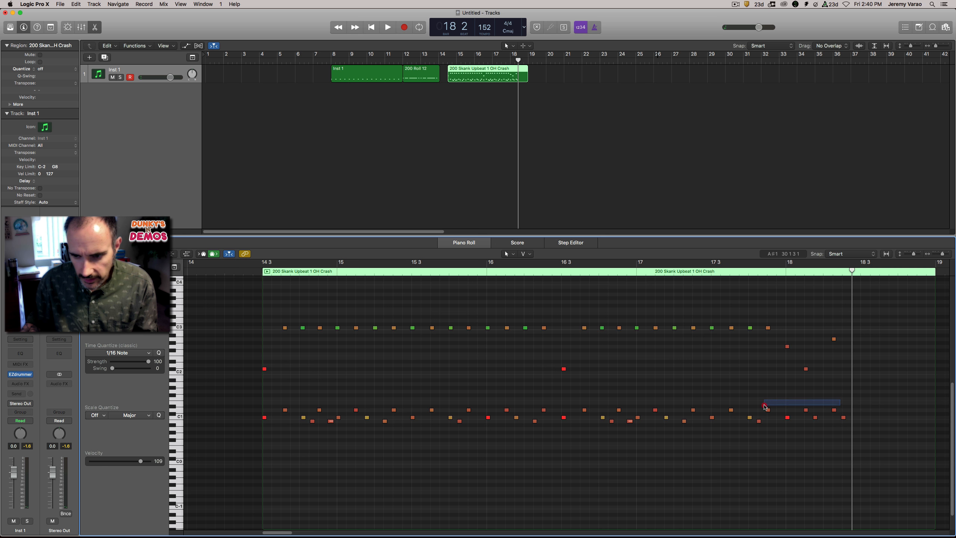
Select all the D1 snare notes across the region and play it through from just before its start.
{"action": "left_click_drag", "start_coordinate": [760, 406], "coordinate": [285, 401]}
{"action": "left_click", "coordinate": [255, 274]}
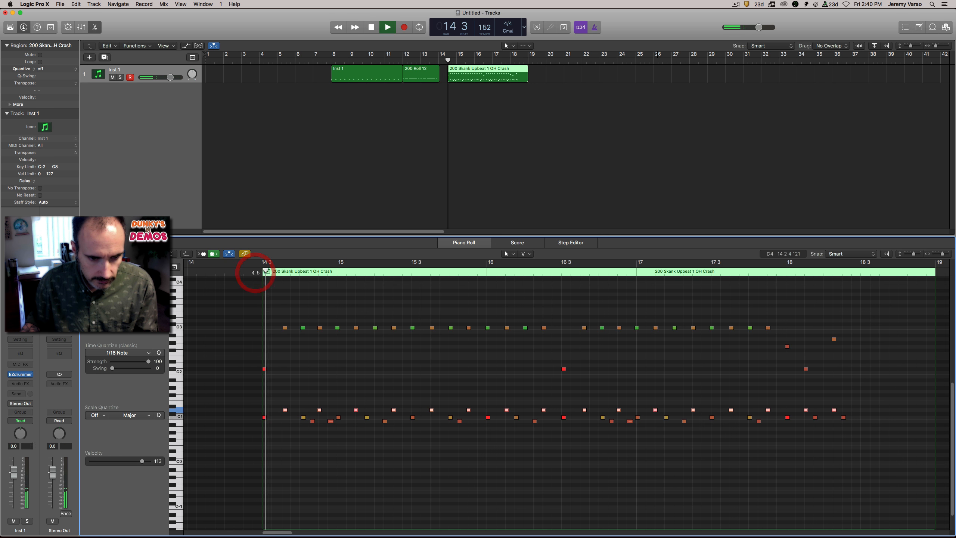
{"action": "key", "text": "space"}
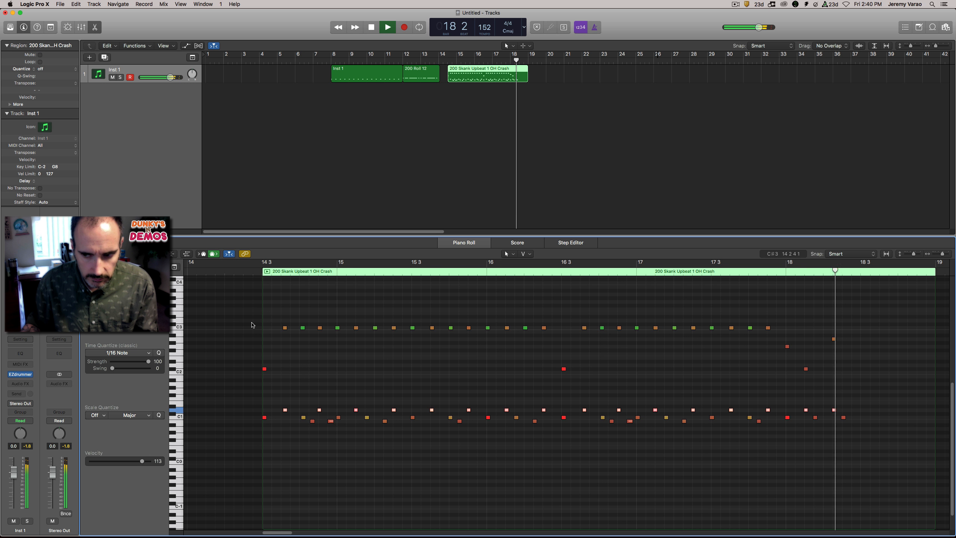
{"action": "key", "text": "space"}
Select the row of C3 hi-hat notes across the region, and return the playhead to just before the region.
{"action": "left_click_drag", "start_coordinate": [275, 300], "coordinate": [721, 342]}
{"action": "left_click_drag", "start_coordinate": [769, 338], "coordinate": [769, 338]}
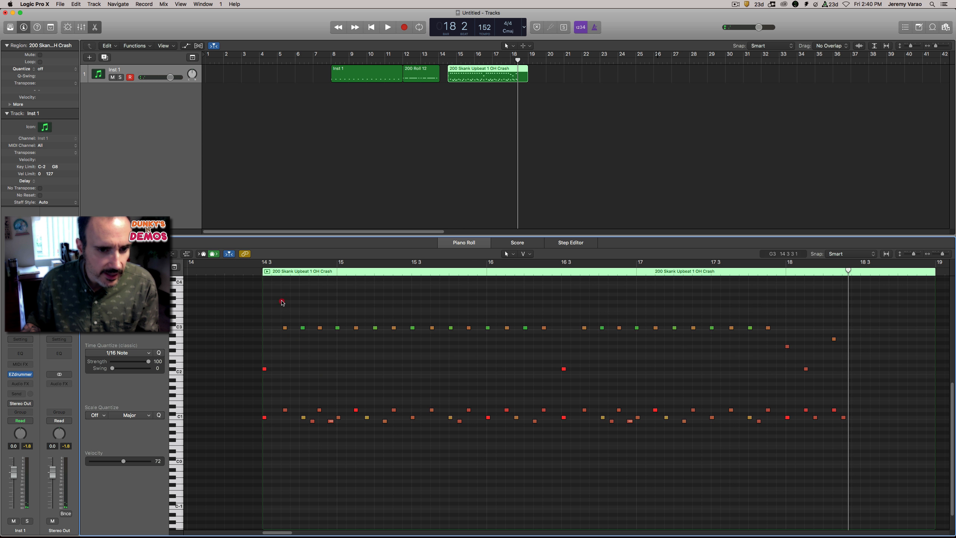
{"action": "left_click", "coordinate": [252, 271]}
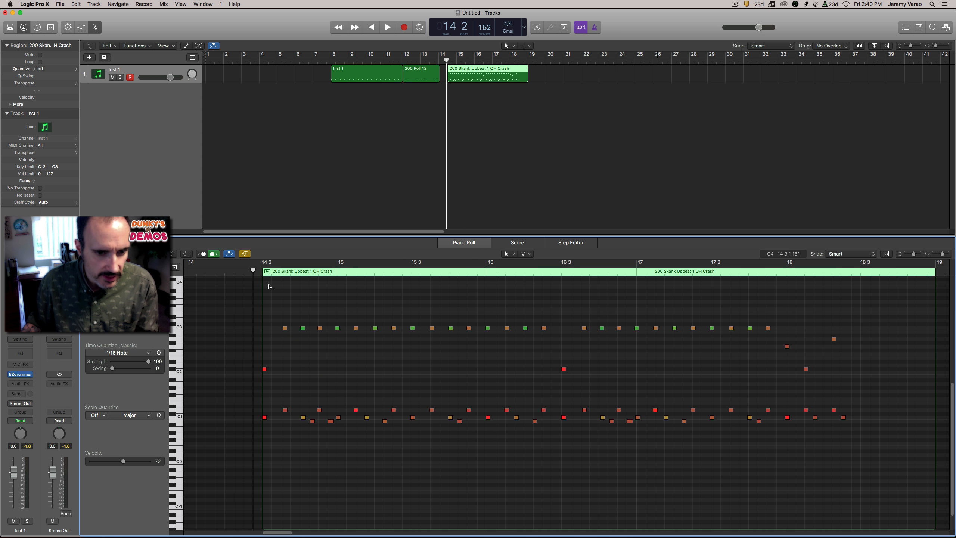
Switch to iTunes and play the opening seconds of Ace of Spades from several early positions to compare the drum part.
{"action": "key", "text": "super+Tab"}
{"action": "left_click", "coordinate": [407, 284]}
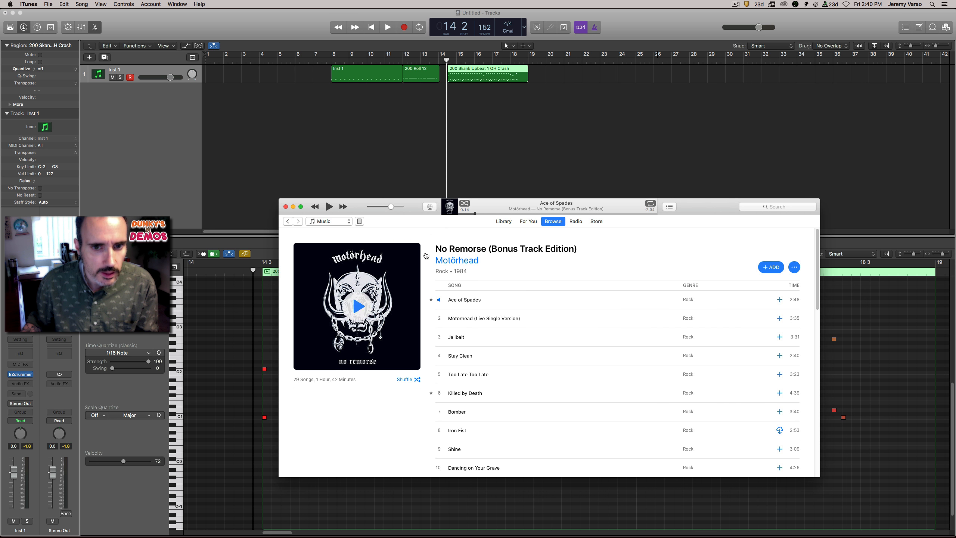
{"action": "left_click", "coordinate": [469, 214]}
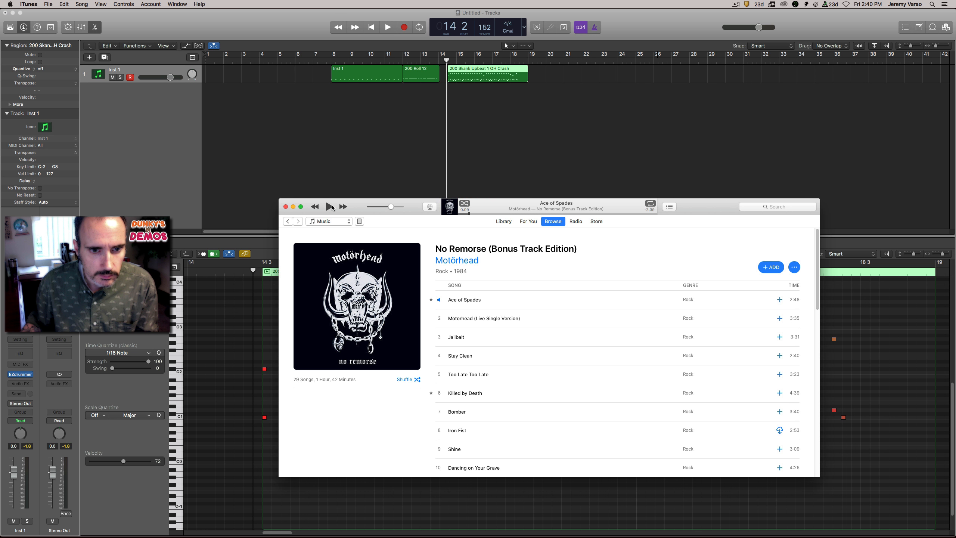
{"action": "left_click", "coordinate": [330, 206]}
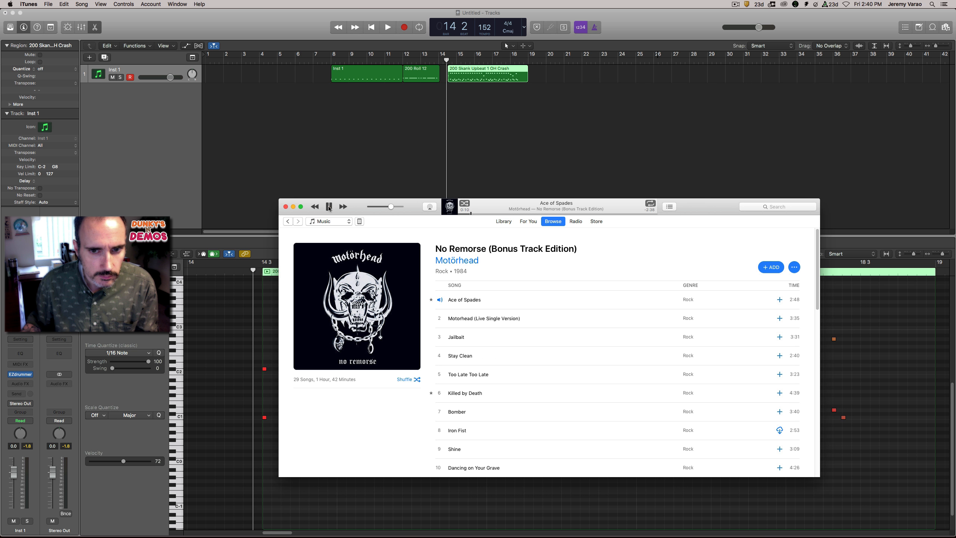
{"action": "left_click", "coordinate": [328, 207]}
{"action": "left_click", "coordinate": [462, 214]}
{"action": "scroll", "coordinate": [451, 229], "scroll_direction": "down", "scroll_amount": 6}
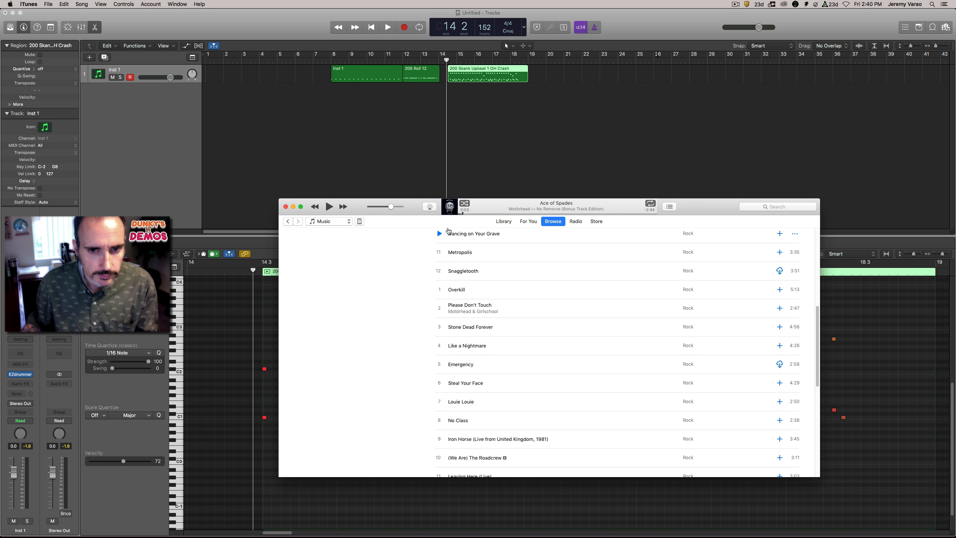
{"action": "scroll", "coordinate": [448, 237], "scroll_direction": "up", "scroll_amount": 6}
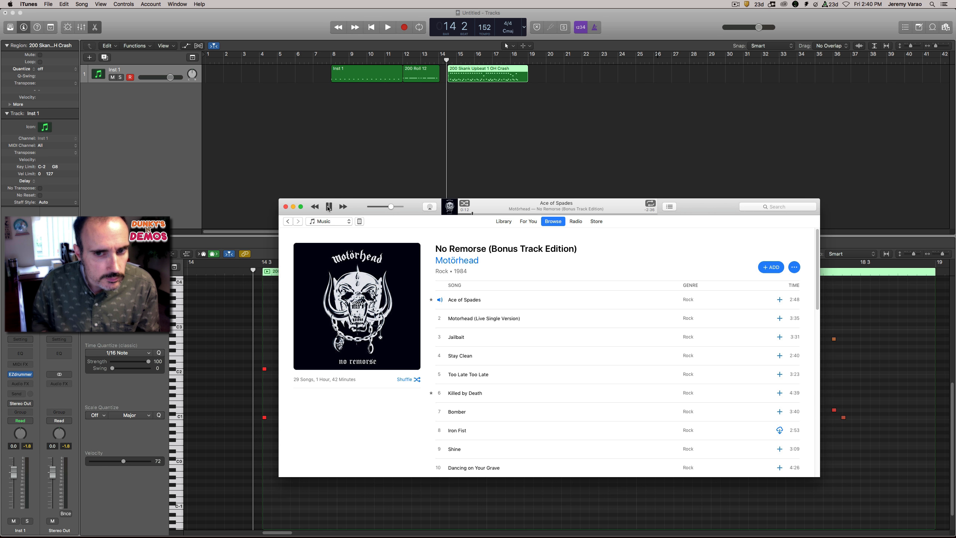
{"action": "scroll", "coordinate": [335, 241], "scroll_direction": "down", "scroll_amount": 10}
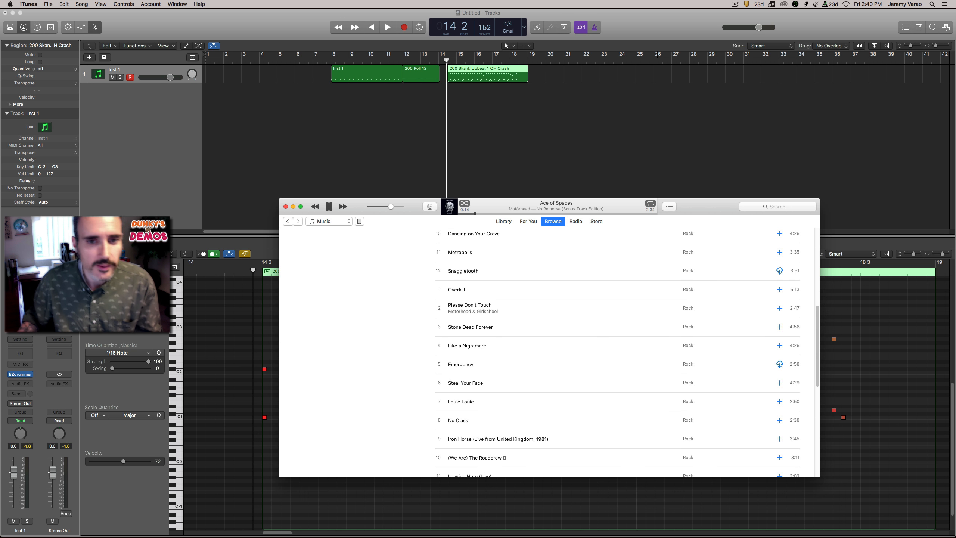
{"action": "scroll", "coordinate": [336, 237], "scroll_direction": "up", "scroll_amount": 10}
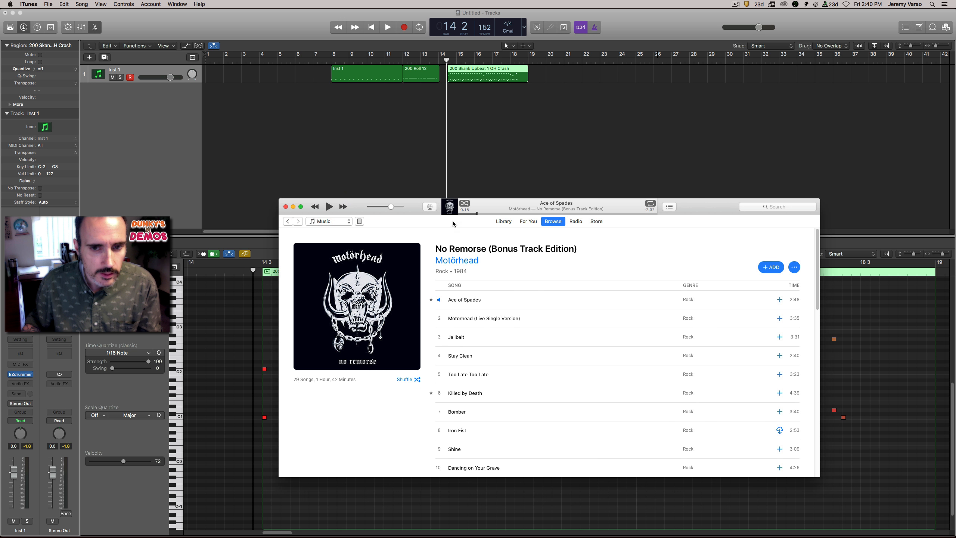
Play the opening seconds of Ace of Spades once more to hear the drum accents, and switch back to Logic Pro X.
{"action": "left_click", "coordinate": [463, 214]}
{"action": "key", "text": "space"}
{"action": "scroll", "coordinate": [403, 228], "scroll_direction": "up", "scroll_amount": 10}
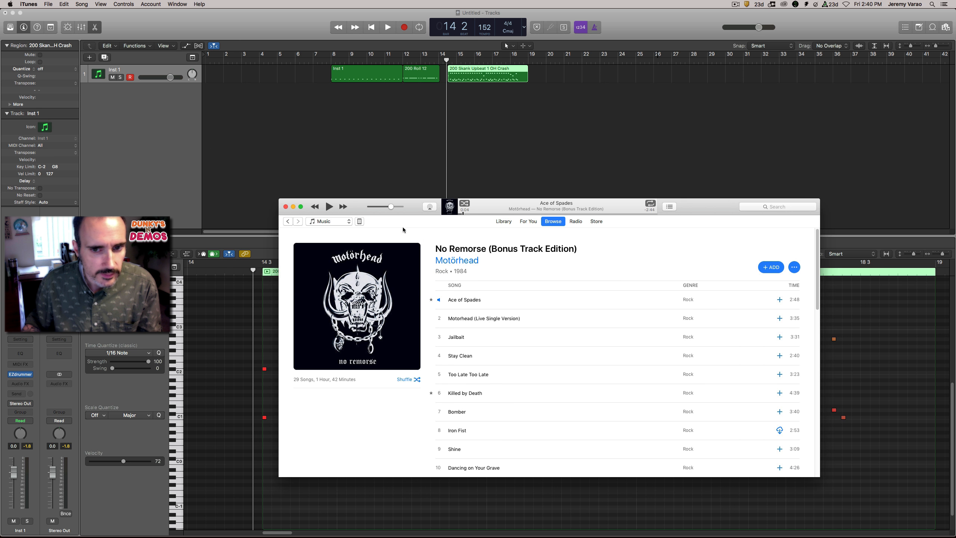
{"action": "left_click", "coordinate": [333, 207]}
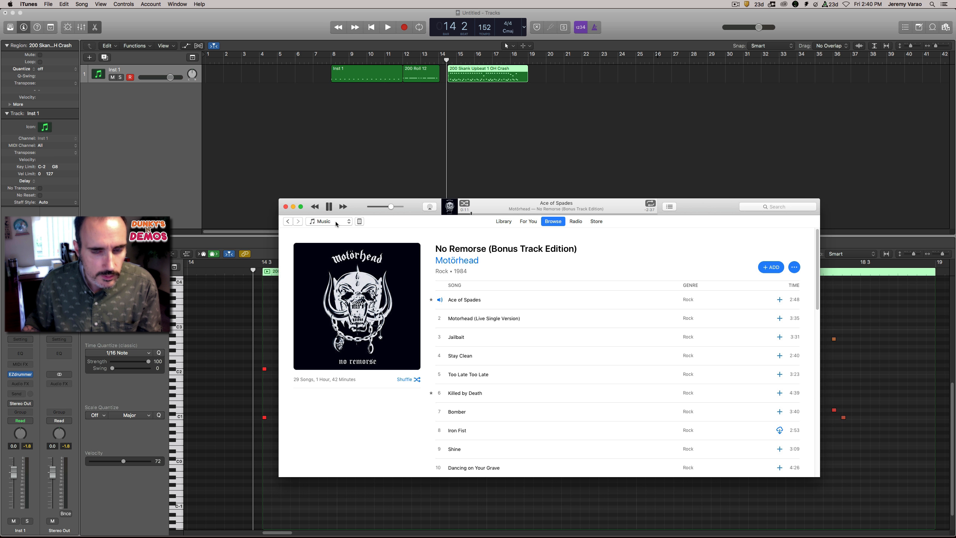
{"action": "key", "text": "space"}
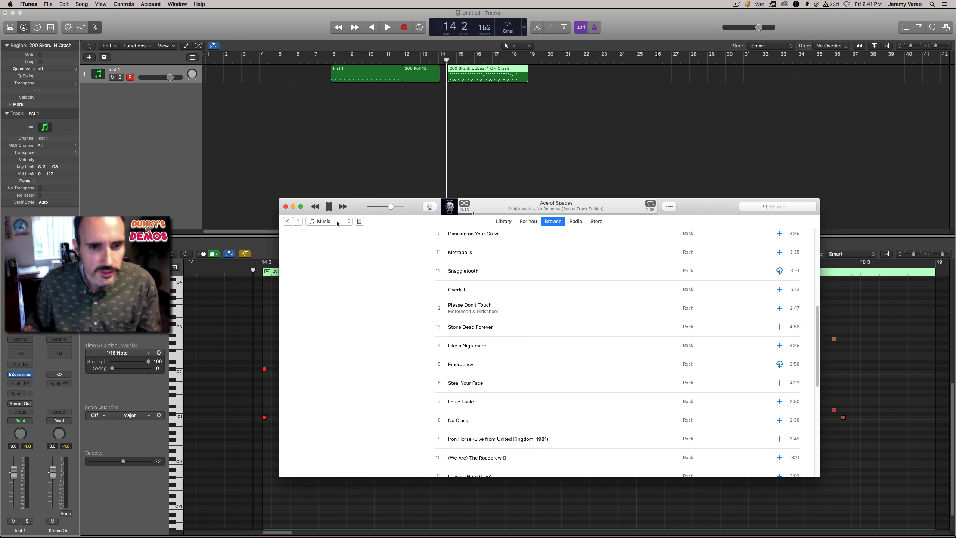
{"action": "left_click", "coordinate": [329, 207]}
{"action": "key", "text": "super+Tab"}
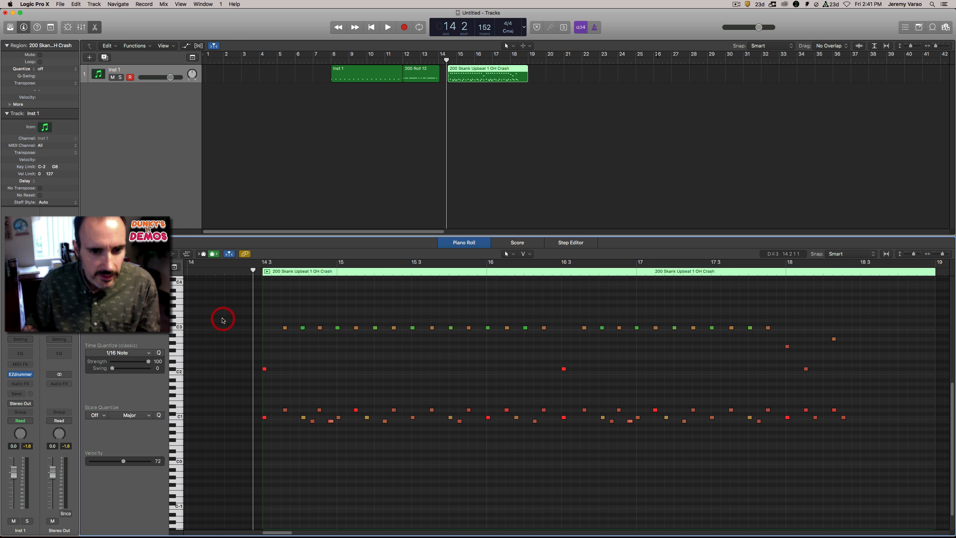
Play the groove from just before the region to about bar 17.3, and replay the second half from about bar 16.3.
{"action": "key", "text": "space"}
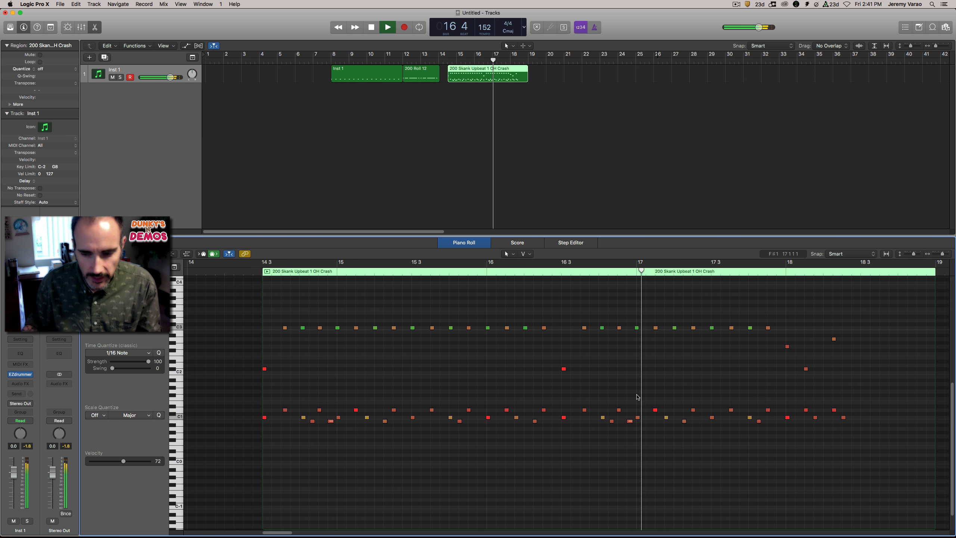
{"action": "key", "text": "space"}
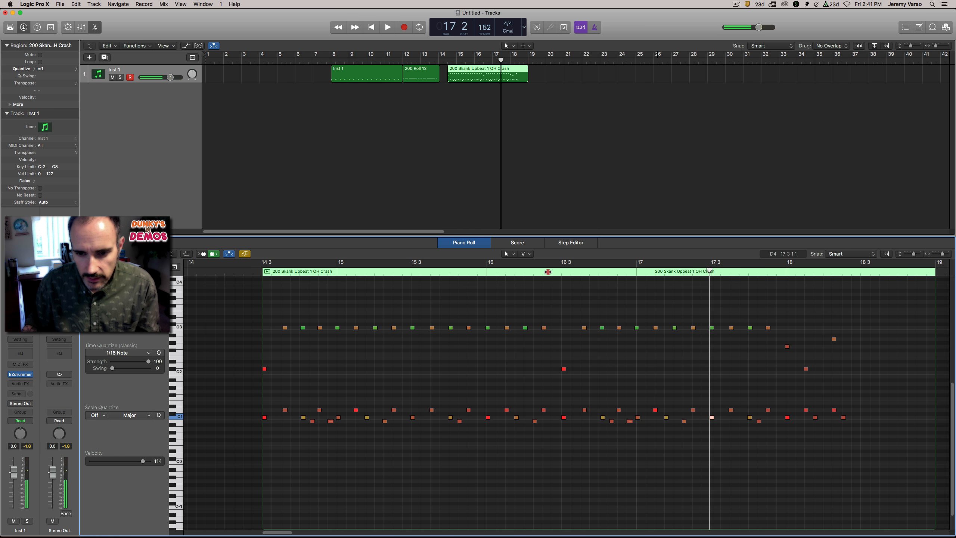
{"action": "left_click", "coordinate": [477, 271]}
{"action": "double_click", "coordinate": [555, 271]}
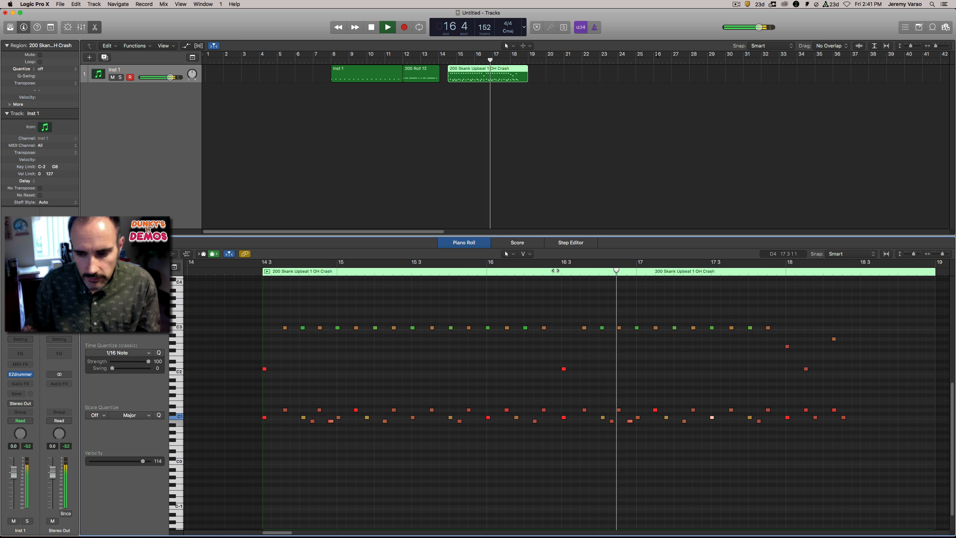
{"action": "key", "text": "space"}
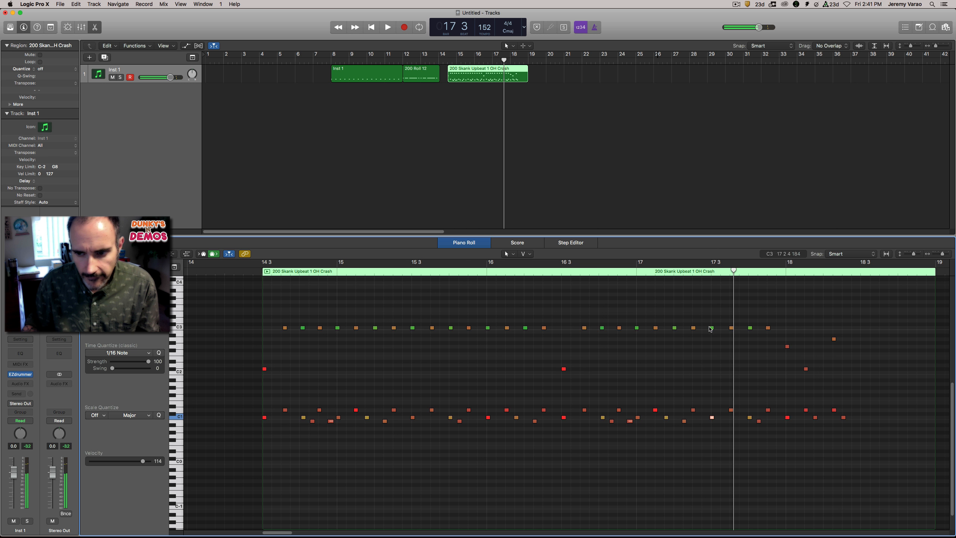
Move the C3 hi-hat note at bar 17.3 down to E2 with a velocity of 112, and play the groove through.
{"action": "mouse_move", "coordinate": [713, 330]}
{"action": "left_mouse_down"}
{"action": "mouse_move", "coordinate": [712, 359]}
{"action": "mouse_move", "coordinate": [710, 326]}
{"action": "left_mouse_up"}
{"action": "left_click", "coordinate": [488, 358]}
{"action": "double_click", "coordinate": [254, 273]}
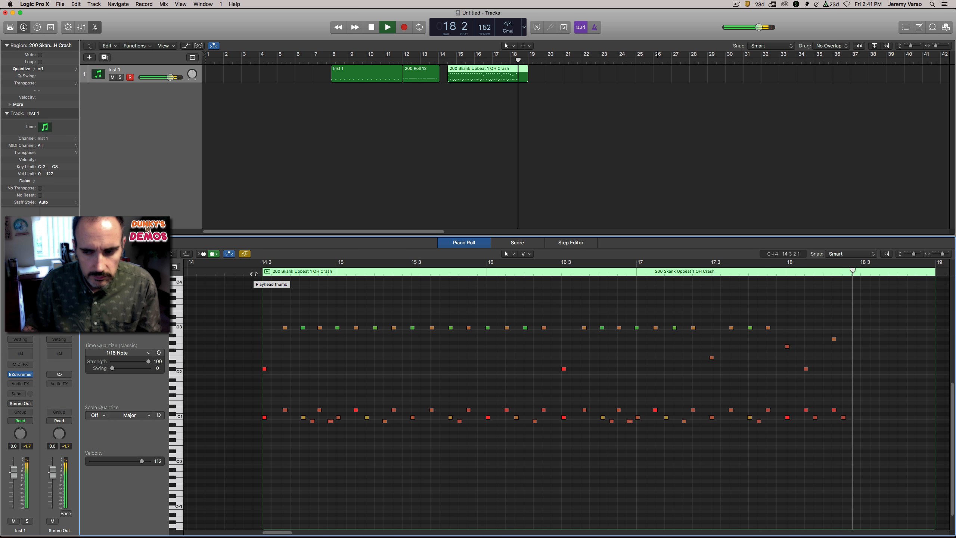
{"action": "key", "text": "space"}
Raise the velocities of the four crash notes from bar 17.3 to the end of the groove together.
{"action": "left_click", "coordinate": [369, 359]}
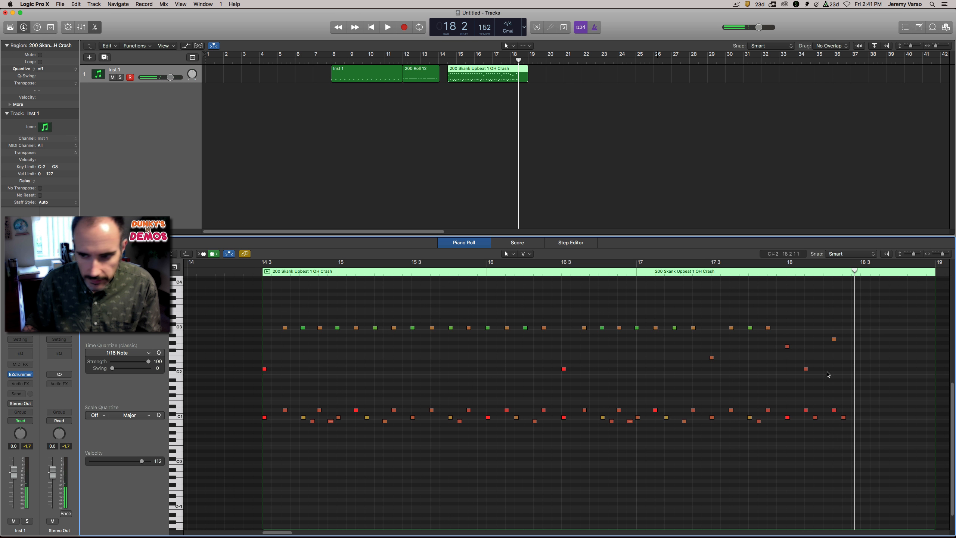
{"action": "left_click_drag", "start_coordinate": [703, 340], "coordinate": [862, 375]}
{"action": "left_click_drag", "start_coordinate": [805, 369], "coordinate": [803, 360]}
{"action": "left_click", "coordinate": [787, 385]}
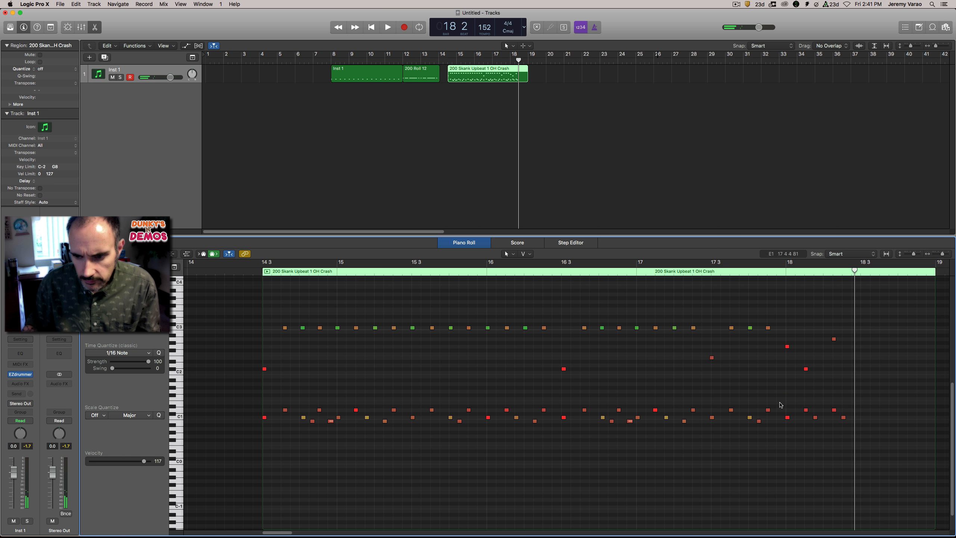
Raise the softer D1 snare notes across the region to velocities of about 119 to 122, and play the groove through.
{"action": "left_click_drag", "start_coordinate": [780, 402], "coordinate": [695, 413]}
{"action": "left_click_drag", "start_coordinate": [692, 410], "coordinate": [692, 405]}
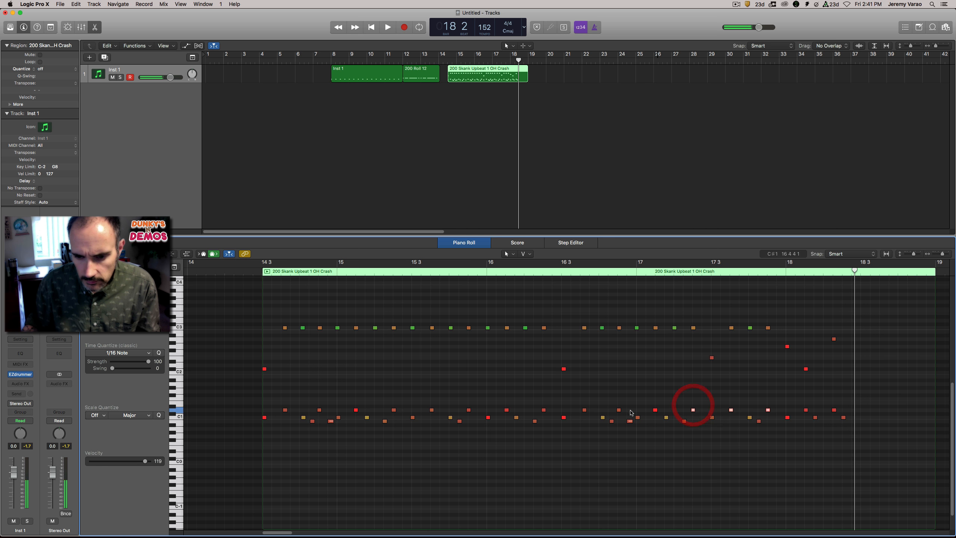
{"action": "left_click_drag", "start_coordinate": [626, 400], "coordinate": [548, 407]}
{"action": "left_click_drag", "start_coordinate": [432, 410], "coordinate": [394, 409]}
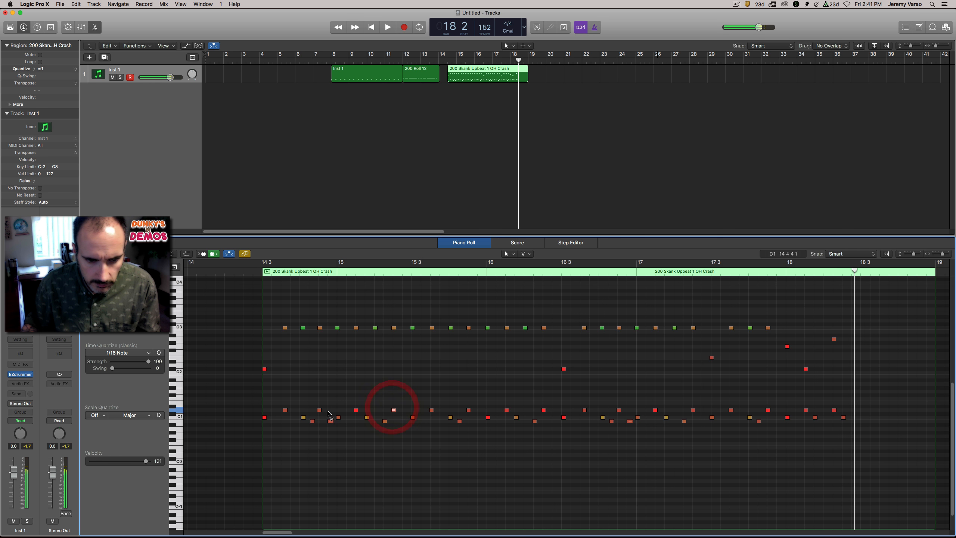
{"action": "left_click_drag", "start_coordinate": [320, 412], "coordinate": [284, 409]}
{"action": "double_click", "coordinate": [248, 271]}
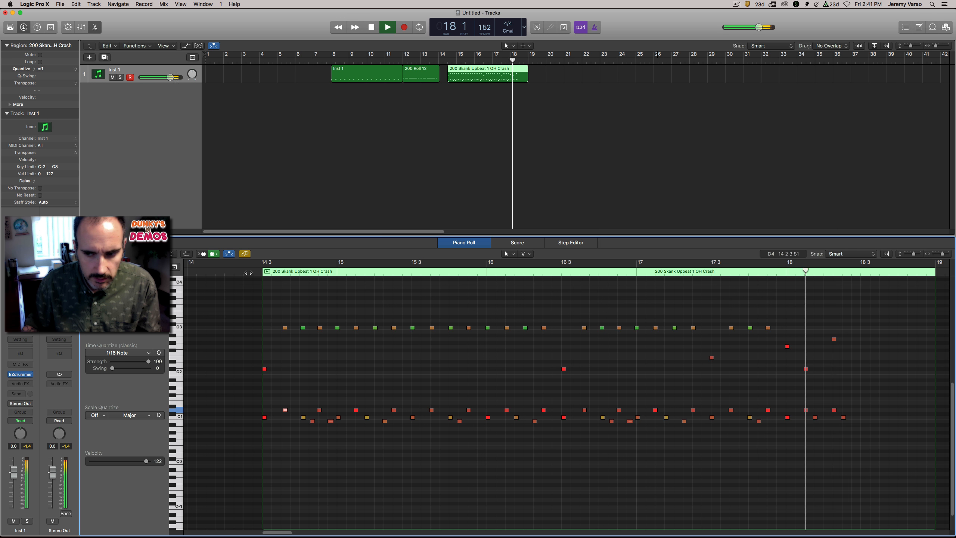
{"action": "key", "text": "space"}
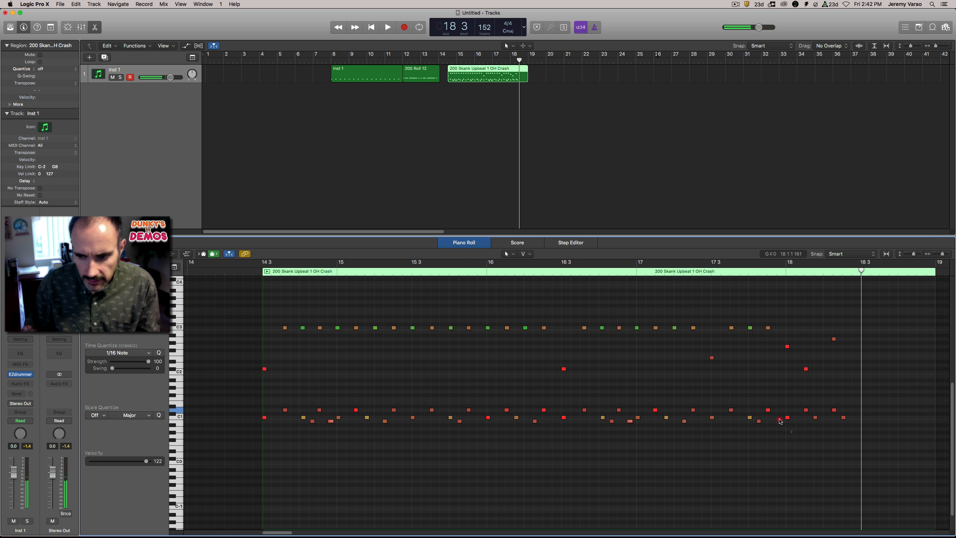
Adjust the velocities of the last D1 snare before bar 18 and the C1 kick at bar 18, and set the D1 snare at 17.1.3 to 127.
{"action": "left_click", "coordinate": [768, 410]}
{"action": "left_click_drag", "start_coordinate": [787, 419], "coordinate": [788, 421]}
{"action": "left_click_drag", "start_coordinate": [655, 411], "coordinate": [656, 414]}
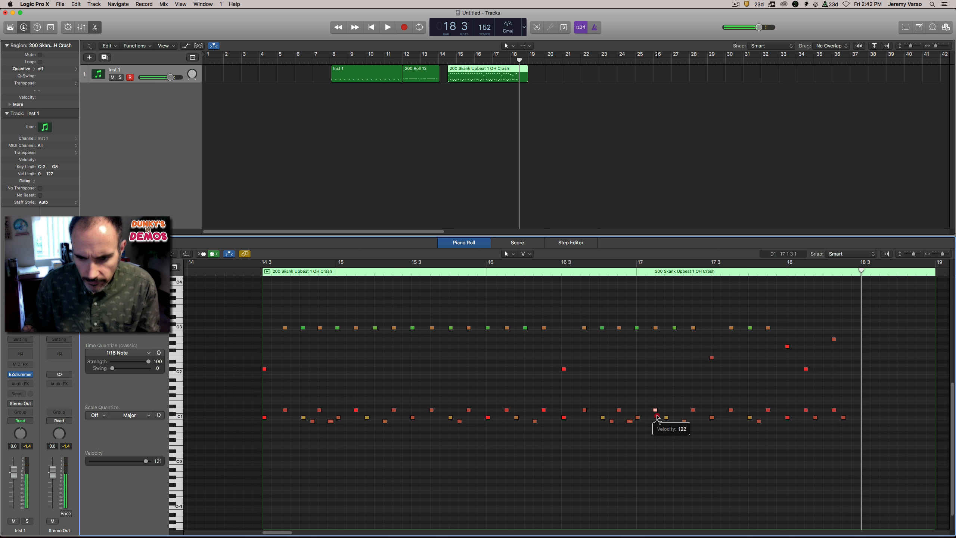
{"action": "left_click_drag", "start_coordinate": [657, 419], "coordinate": [657, 419]}
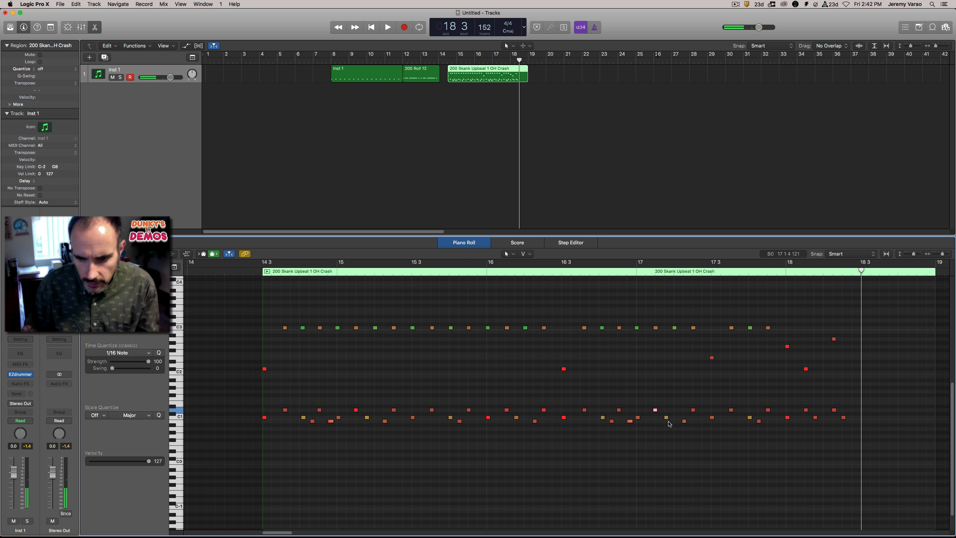
Set the velocities of the hardest C1 kick notes at bars 18, 16.3 and 16 to 120.
{"action": "left_click", "coordinate": [788, 418]}
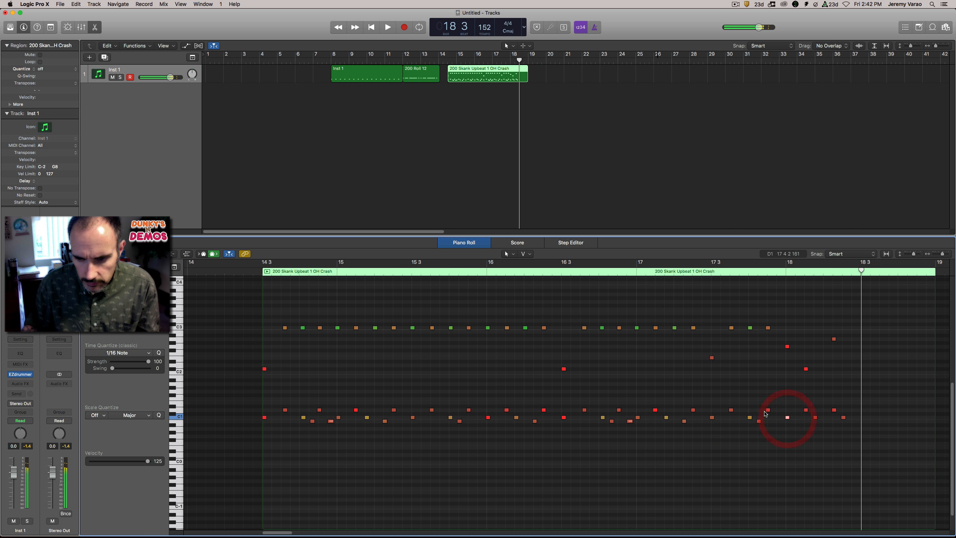
{"action": "left_click_drag", "start_coordinate": [787, 418], "coordinate": [790, 425]}
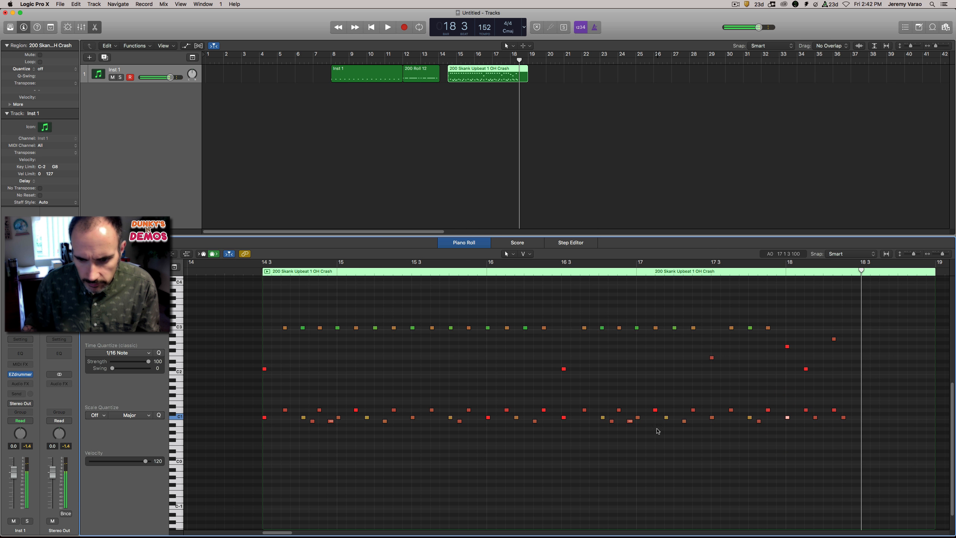
{"action": "left_click", "coordinate": [563, 418]}
{"action": "left_click_drag", "start_coordinate": [564, 418], "coordinate": [562, 432]}
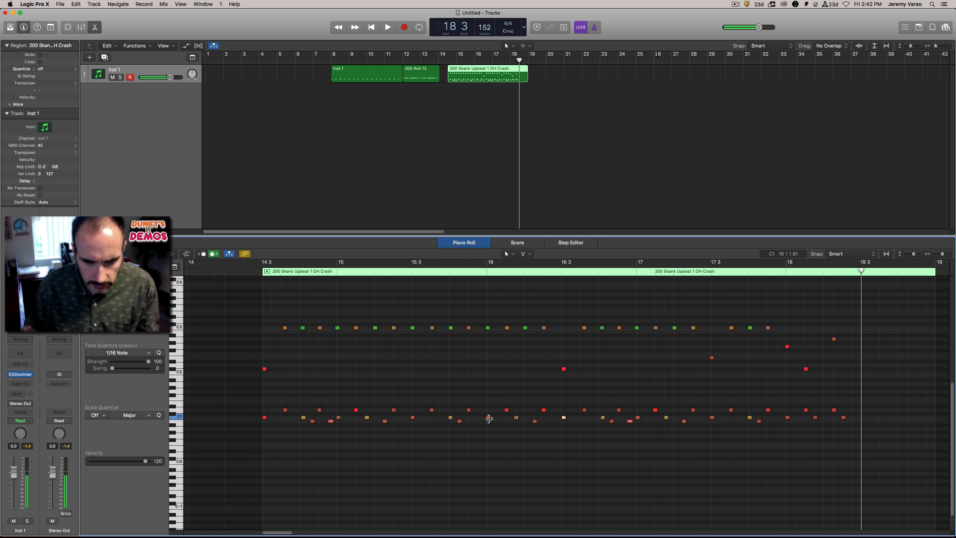
{"action": "left_click_drag", "start_coordinate": [489, 418], "coordinate": [489, 424]}
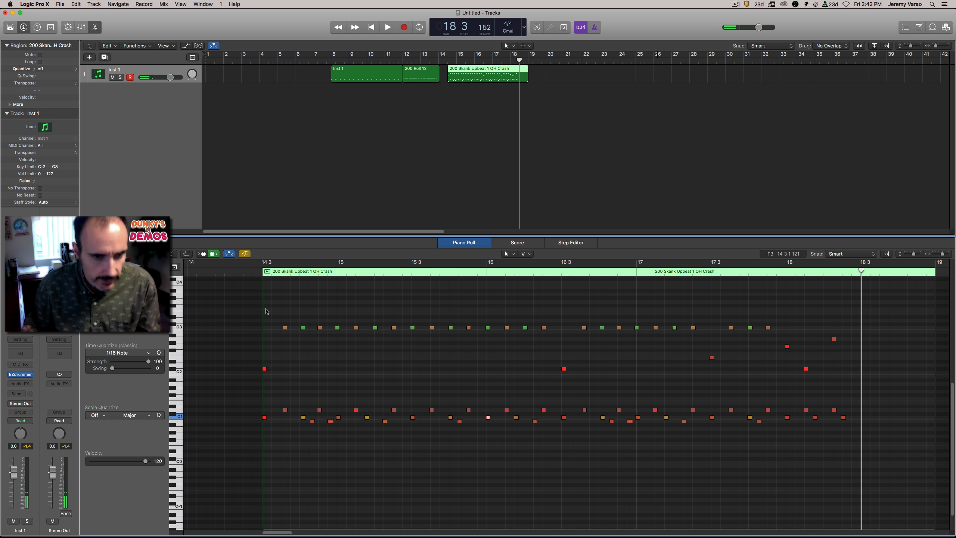
Move all the C3 notes in the 200 Skank Upbeat 1 OH Crash region down to D0 and audition the region.
{"action": "double_click", "coordinate": [251, 271]}
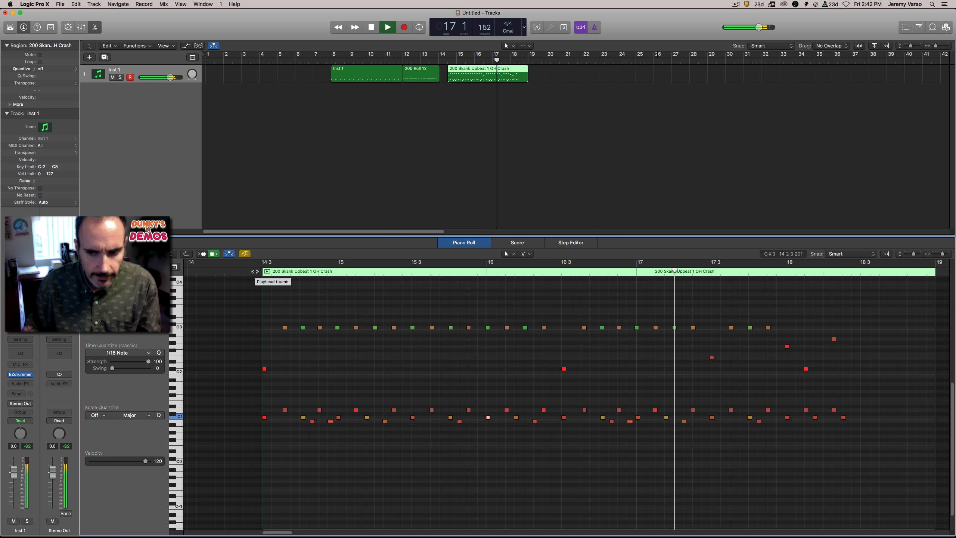
{"action": "key", "text": "space"}
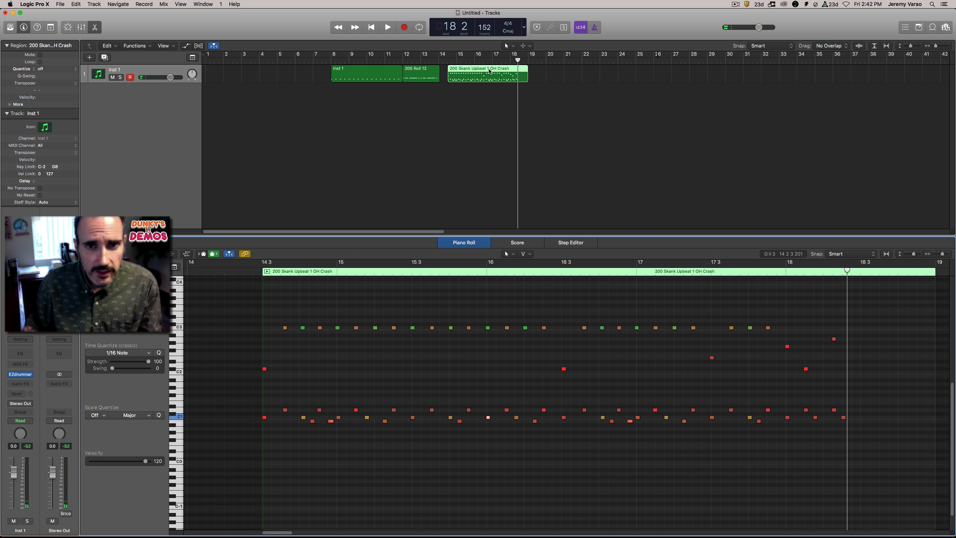
{"action": "left_click_drag", "start_coordinate": [277, 320], "coordinate": [815, 335]}
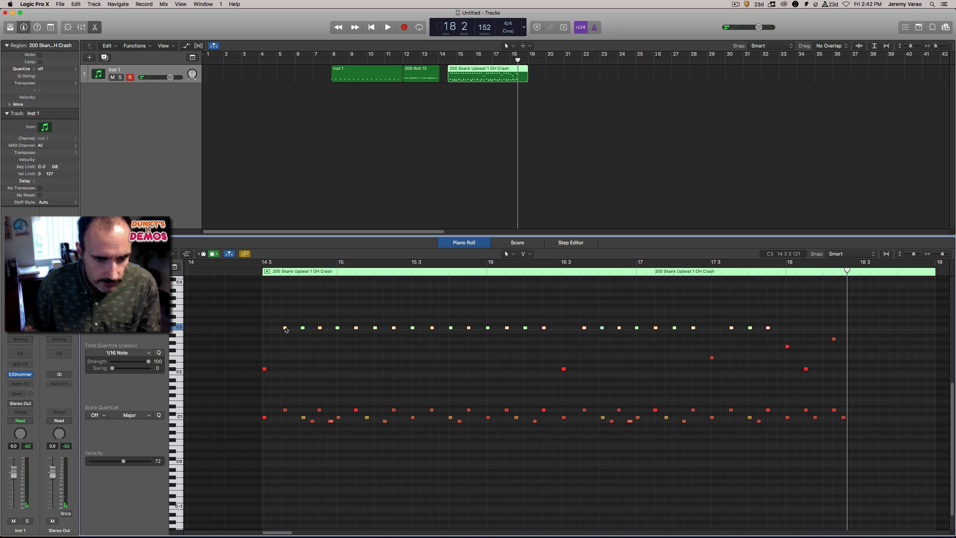
{"action": "left_click_drag", "start_coordinate": [286, 329], "coordinate": [284, 456]}
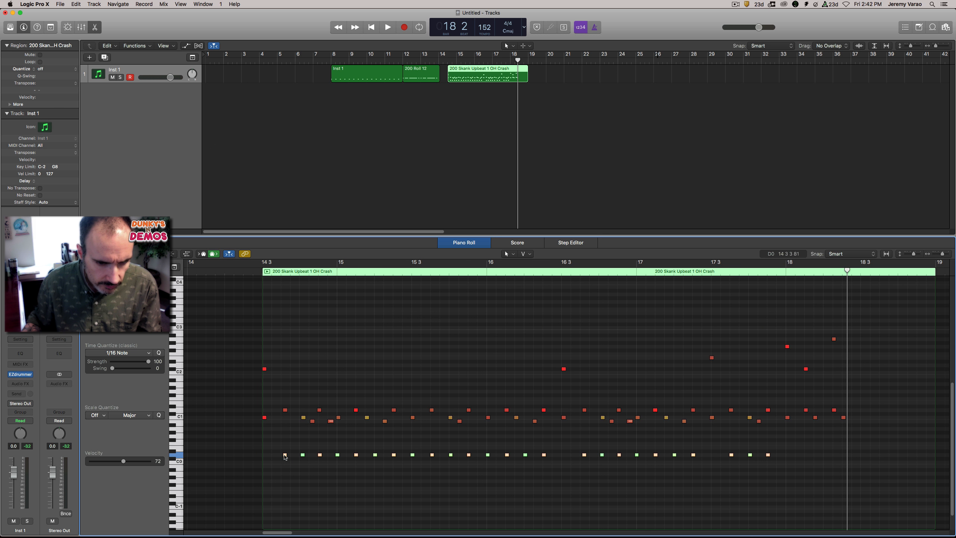
{"action": "left_click", "coordinate": [284, 457]}
{"action": "double_click", "coordinate": [254, 272]}
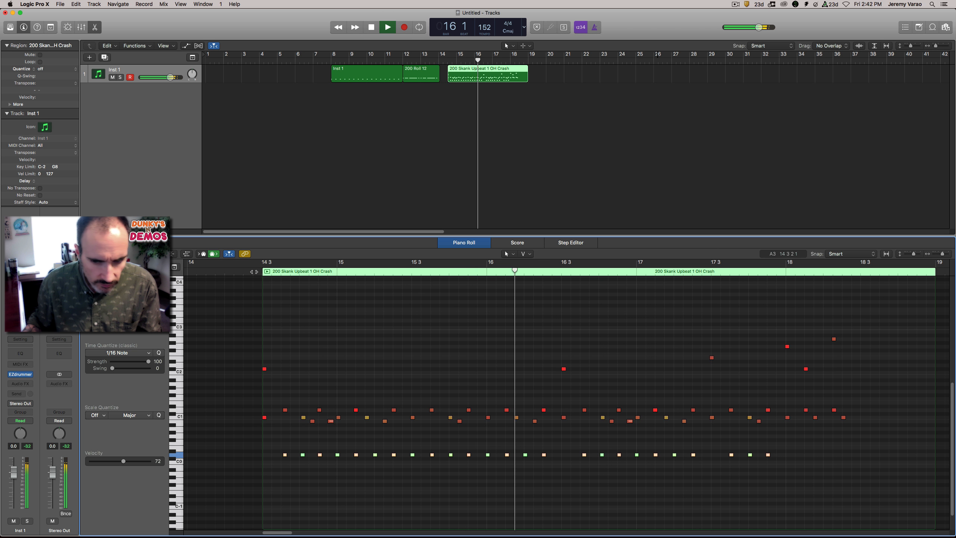
{"action": "key", "text": "space"}
{"action": "left_click", "coordinate": [394, 495]}
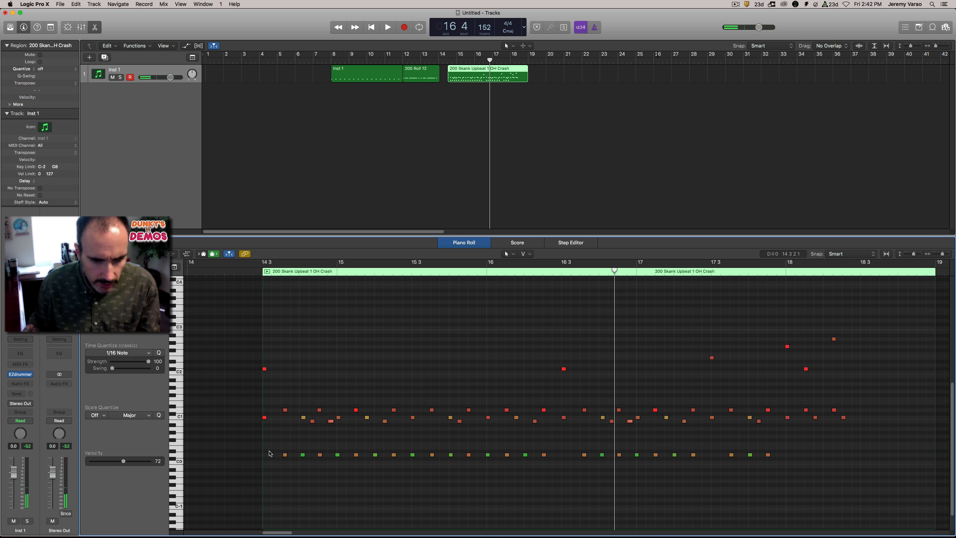
Raise the velocity of all the D0 notes together, bringing the velocity value to 83, and play the region from its start.
{"action": "right_click", "coordinate": [285, 455]}
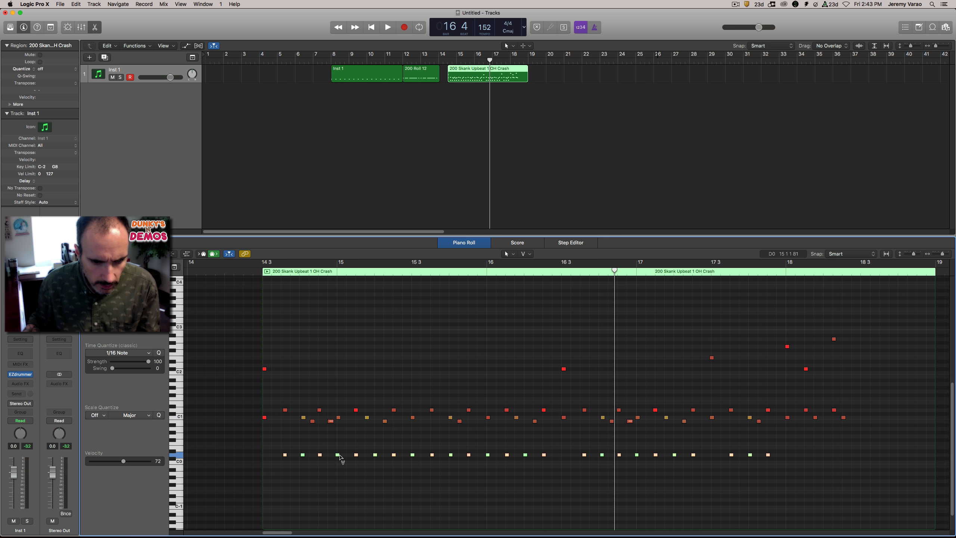
{"action": "left_click_drag", "start_coordinate": [337, 456], "coordinate": [341, 449]}
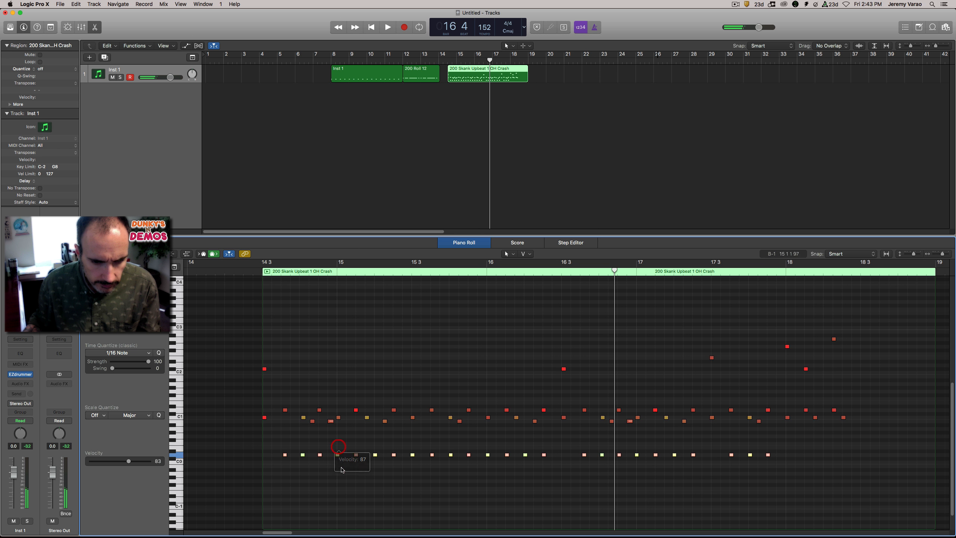
{"action": "left_click", "coordinate": [343, 467]}
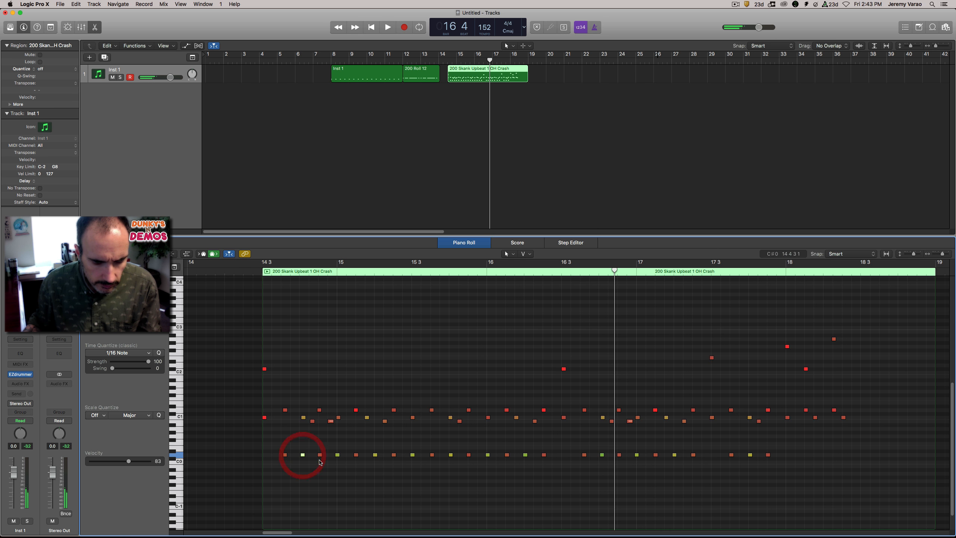
{"action": "left_click", "coordinate": [253, 271]}
{"action": "key", "text": "space"}
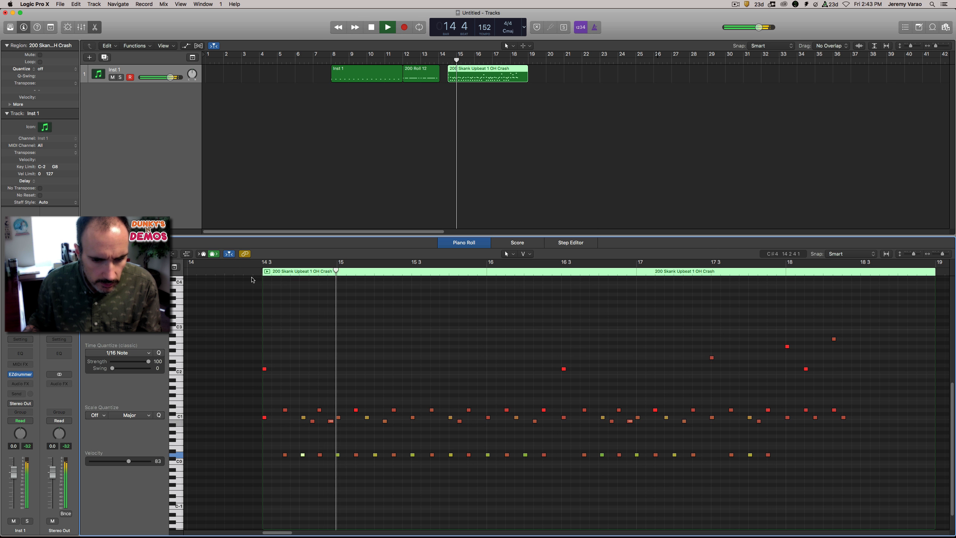
{"action": "key", "text": "space"}
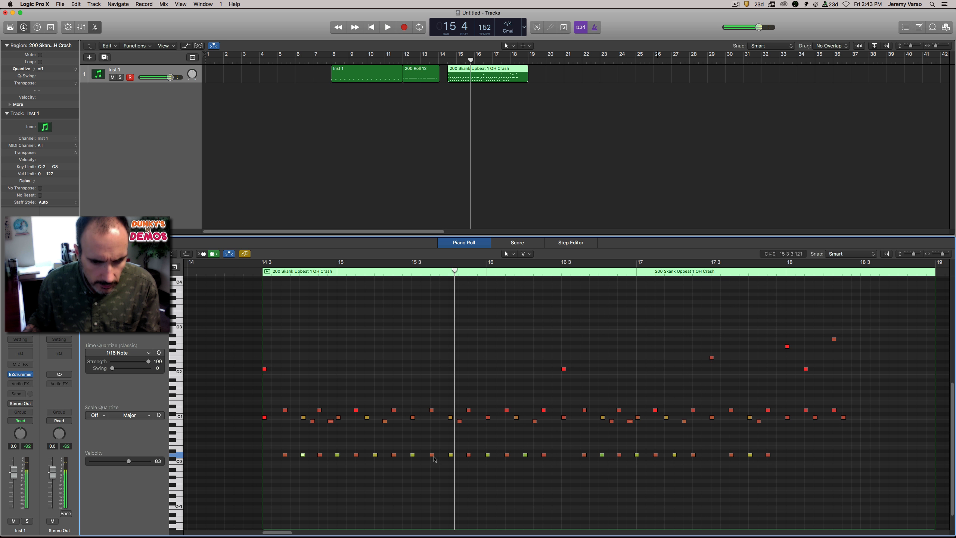
Try lowering the single D0 note just after 15.3 to C♯0 and A♯-1, playing the region back each time.
{"action": "left_click_drag", "start_coordinate": [433, 457], "coordinate": [433, 460]}
{"action": "key", "text": "space"}
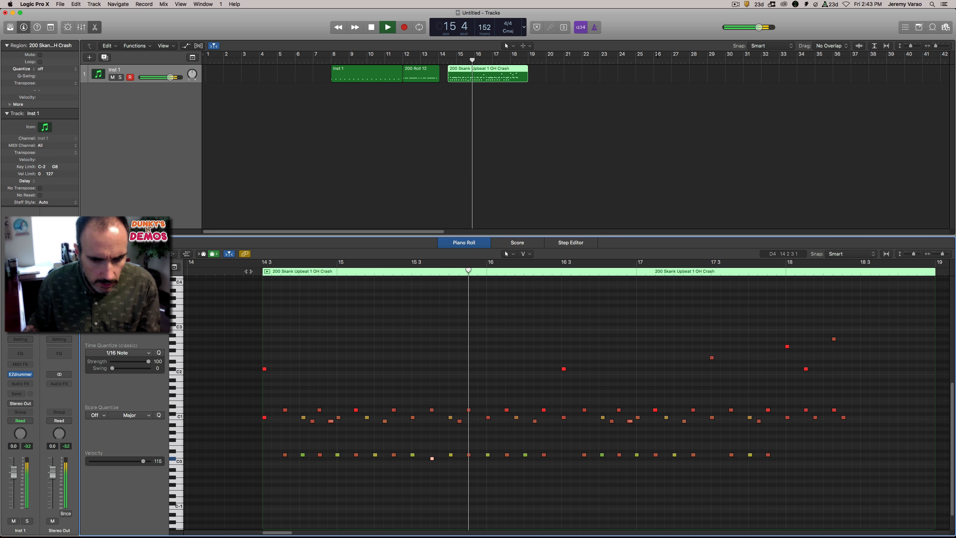
{"action": "key", "text": "space"}
{"action": "left_click_drag", "start_coordinate": [433, 460], "coordinate": [434, 469]}
{"action": "left_click", "coordinate": [248, 273]}
{"action": "key", "text": "space"}
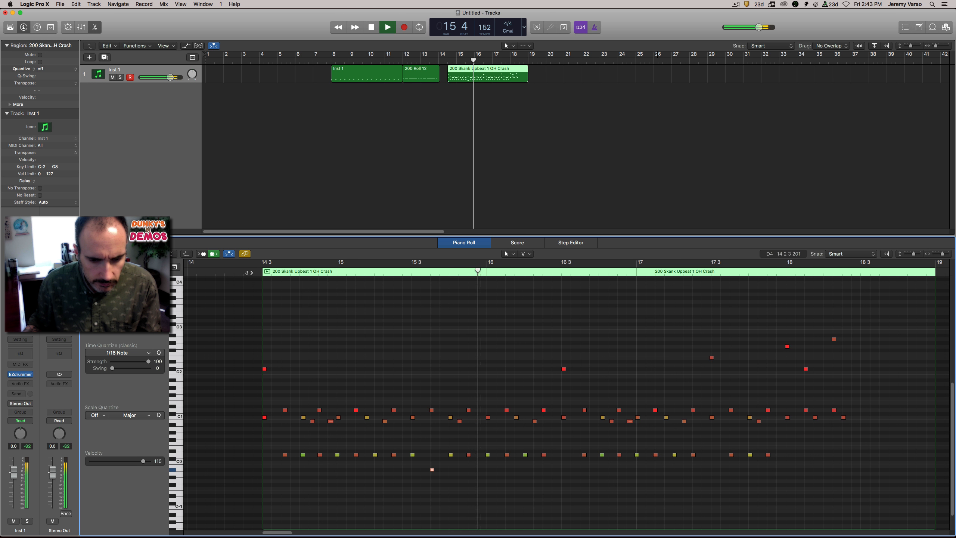
{"action": "key", "text": "space"}
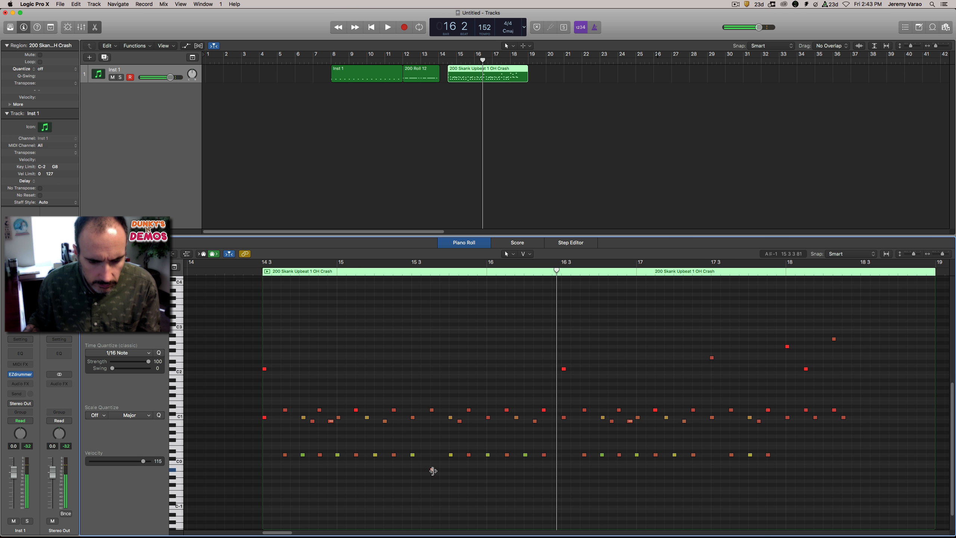
Place the lowered note just after 15.3 at C0, longer and with velocity 127, and play the region back.
{"action": "left_click_drag", "start_coordinate": [432, 471], "coordinate": [426, 452]}
{"action": "left_click", "coordinate": [246, 272]}
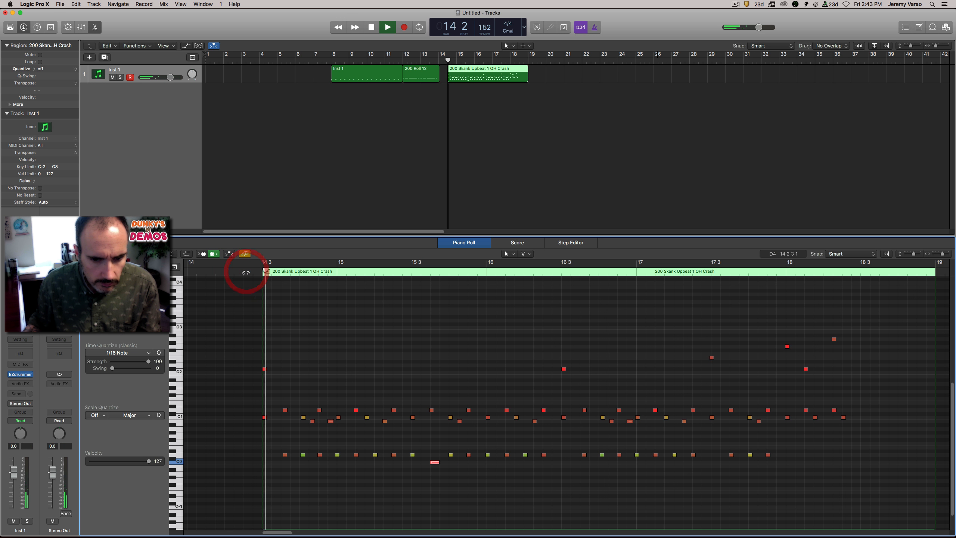
{"action": "key", "text": "space"}
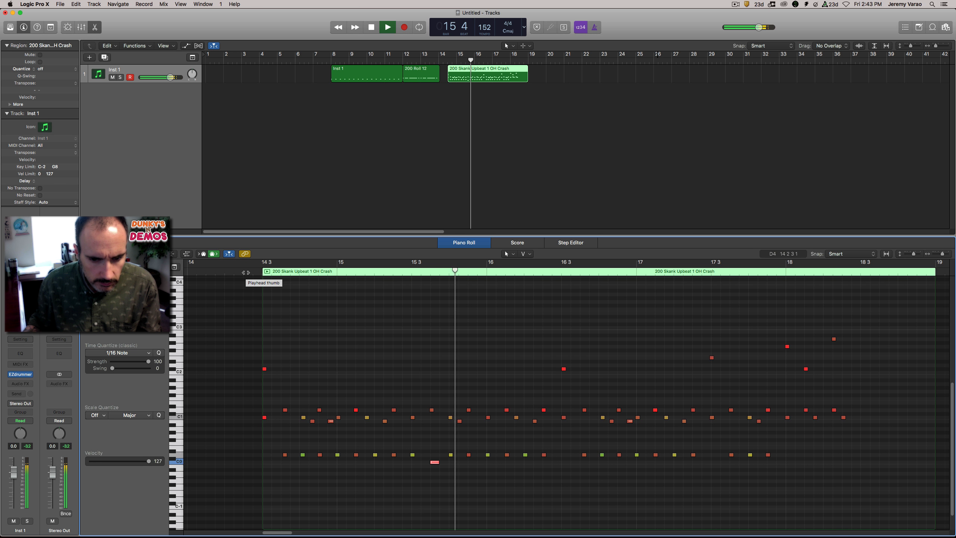
{"action": "key", "text": "space"}
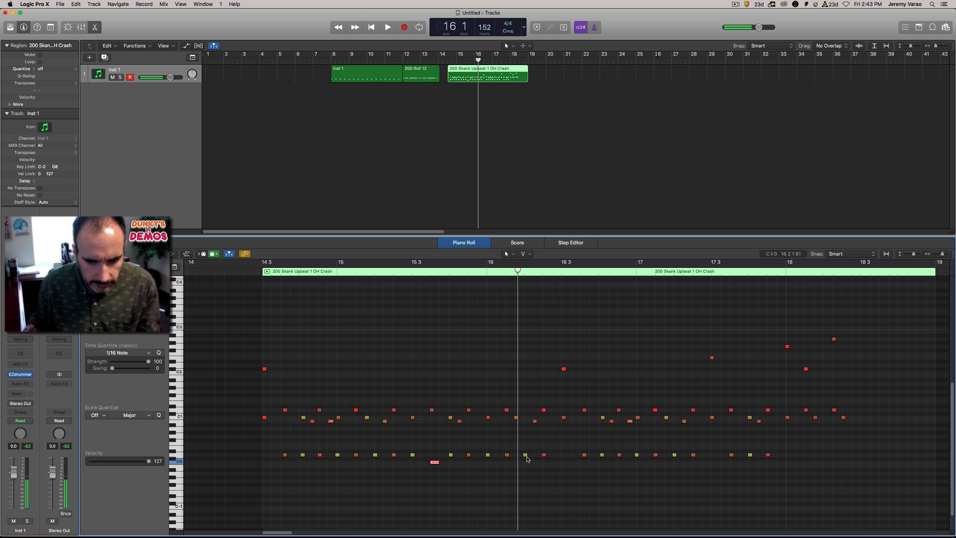
Turn the D0 note just before 16.3 into a matching longer C0 note with velocity 127 and play the region back.
{"action": "left_click_drag", "start_coordinate": [544, 455], "coordinate": [544, 461]}
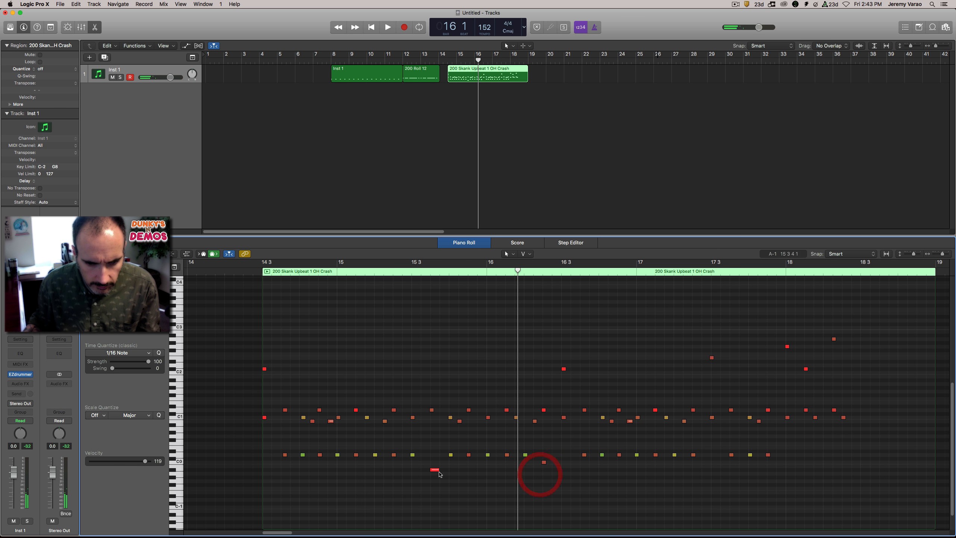
{"action": "left_click_drag", "start_coordinate": [433, 470], "coordinate": [436, 462]}
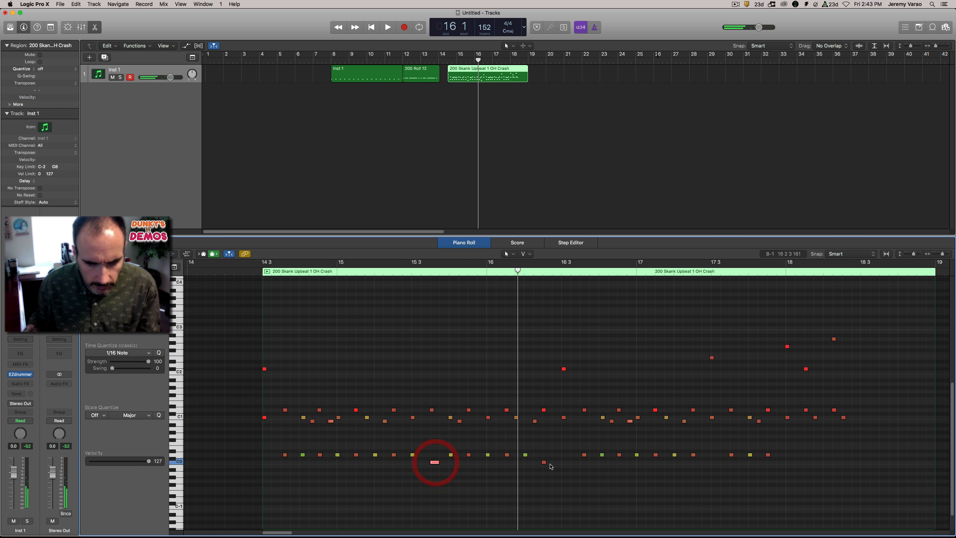
{"action": "left_click", "coordinate": [544, 463]}
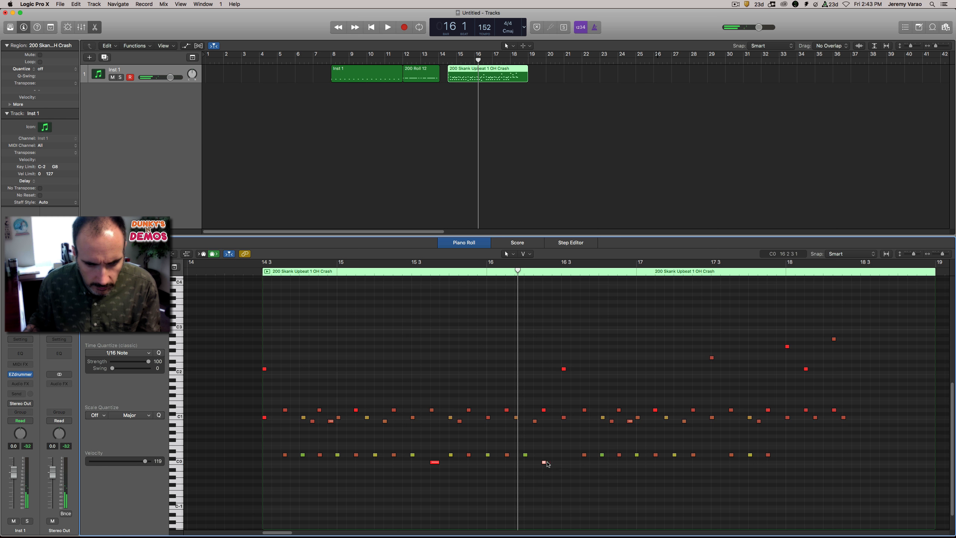
{"action": "mouse_move", "coordinate": [545, 463]}
{"action": "left_mouse_down"}
{"action": "mouse_move", "coordinate": [553, 462]}
{"action": "mouse_move", "coordinate": [547, 453]}
{"action": "left_mouse_up"}
{"action": "double_click", "coordinate": [252, 271]}
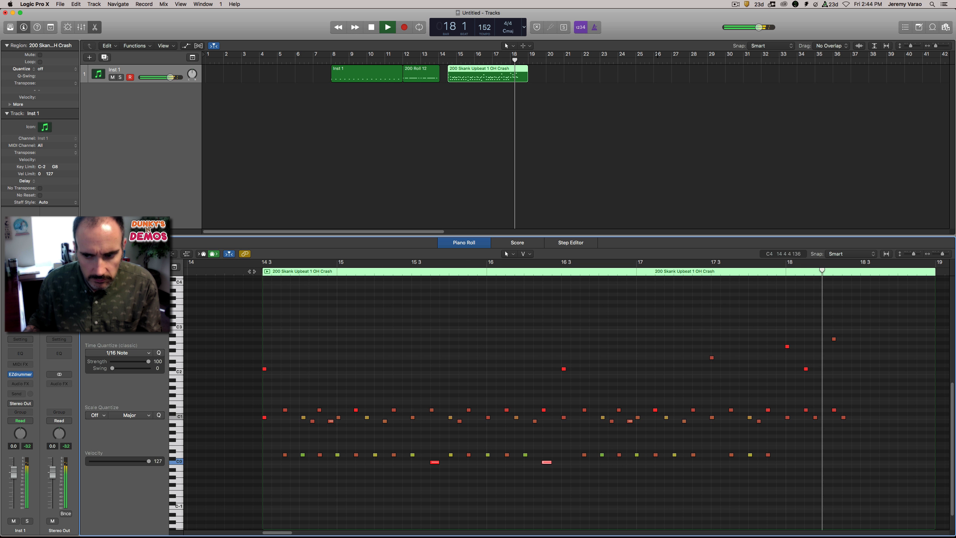
{"action": "key", "text": "space"}
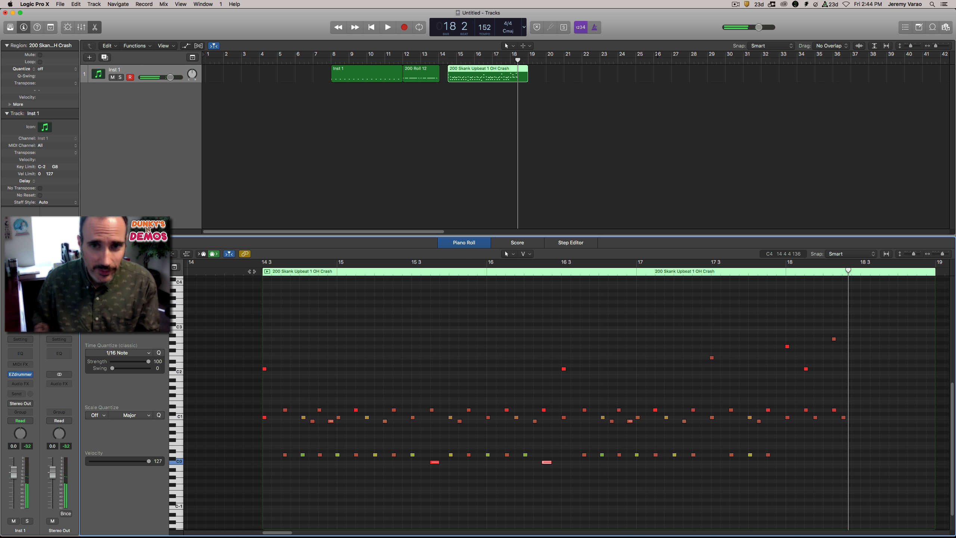
Trim the end of the 200 Skank Upbeat region to just after its last note and move its start to bar 14.
{"action": "left_click", "coordinate": [426, 104]}
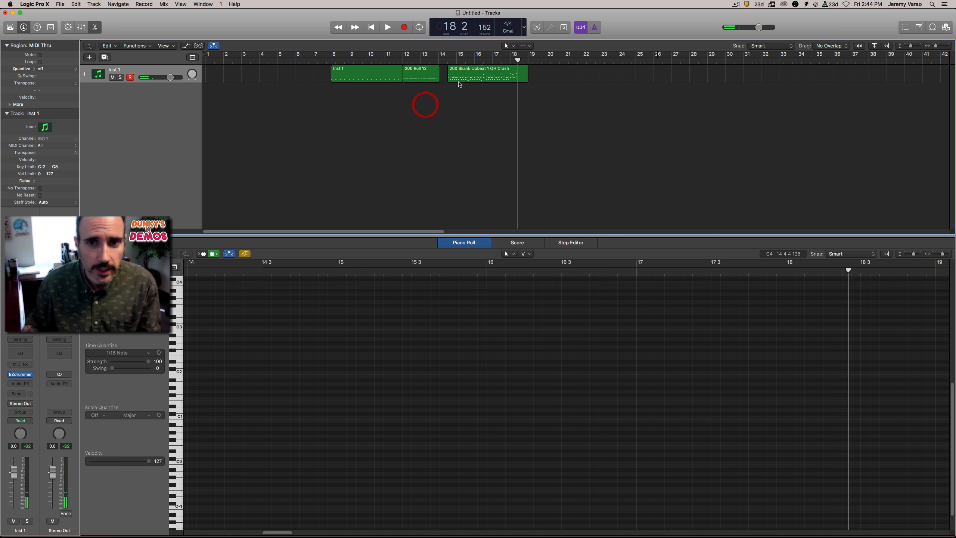
{"action": "left_click", "coordinate": [499, 73]}
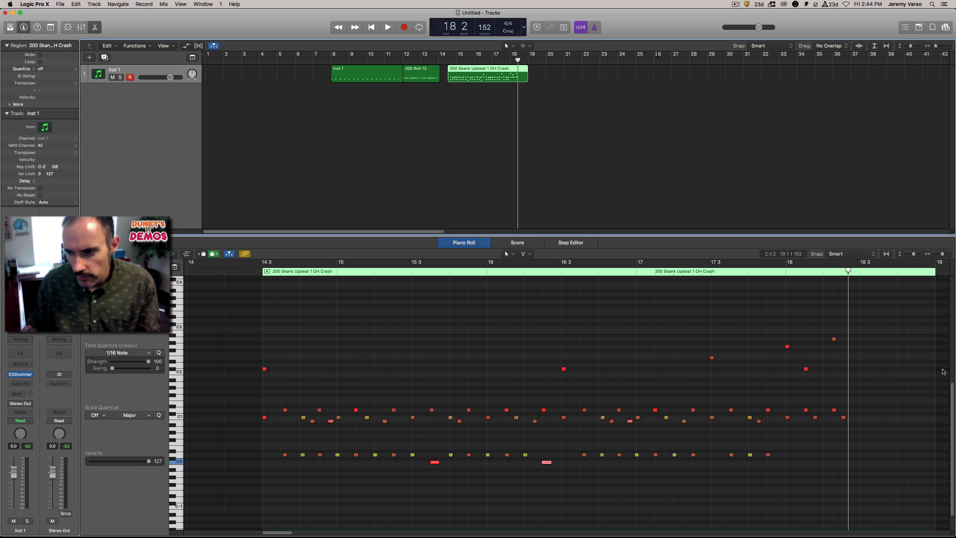
{"action": "left_click_drag", "start_coordinate": [937, 369], "coordinate": [849, 375]}
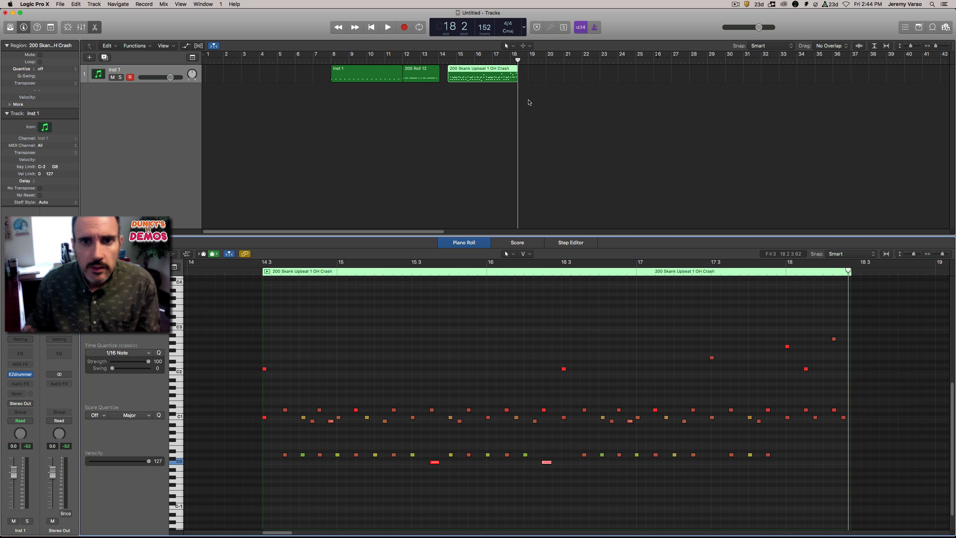
{"action": "left_click_drag", "start_coordinate": [485, 73], "coordinate": [476, 72]}
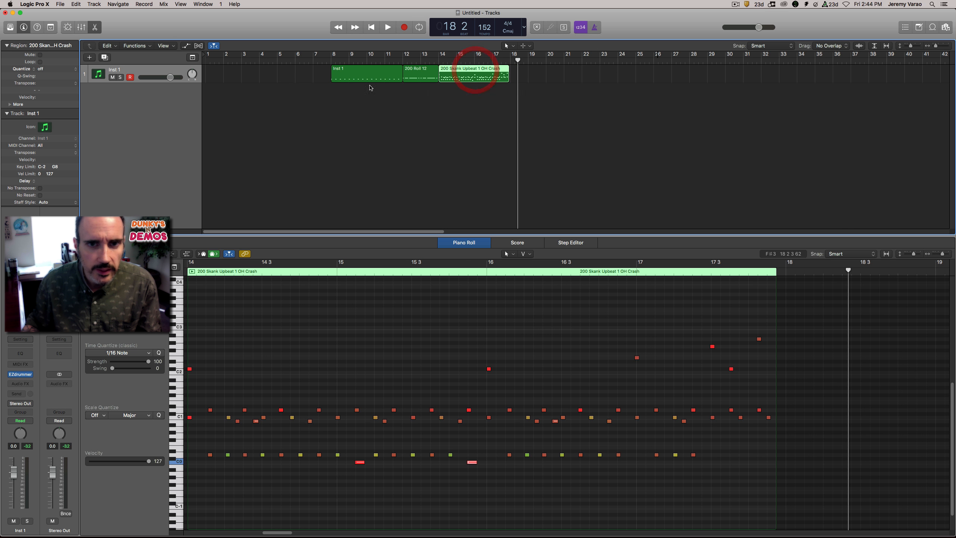
Play the whole arrangement from just before bar 8 through all three regions.
{"action": "left_click", "coordinate": [324, 60]}
{"action": "key", "text": "space"}
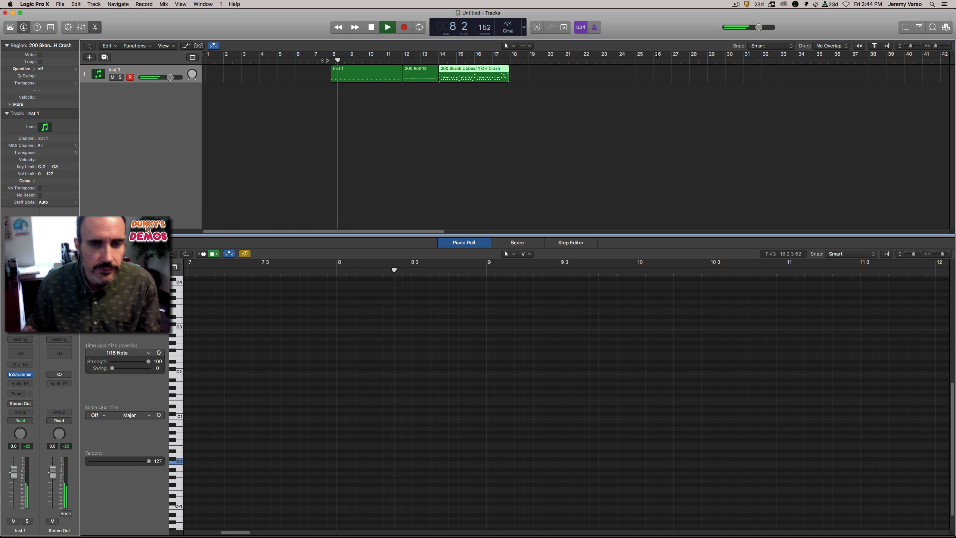
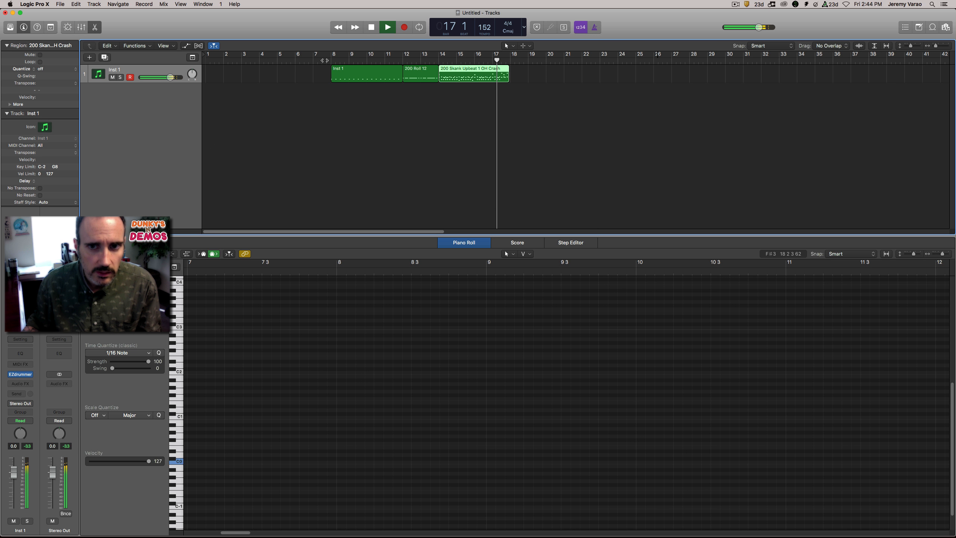
{"action": "key", "text": "space"}
Switch to iTunes and listen to the opening seconds of Ace of Spades as a reference.
{"action": "key", "text": "super+Tab"}
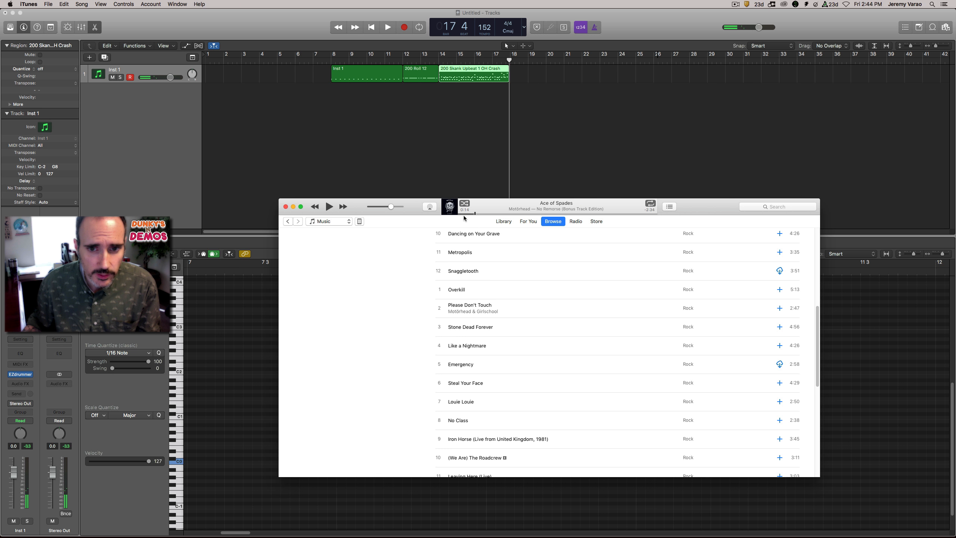
{"action": "left_click", "coordinate": [463, 213]}
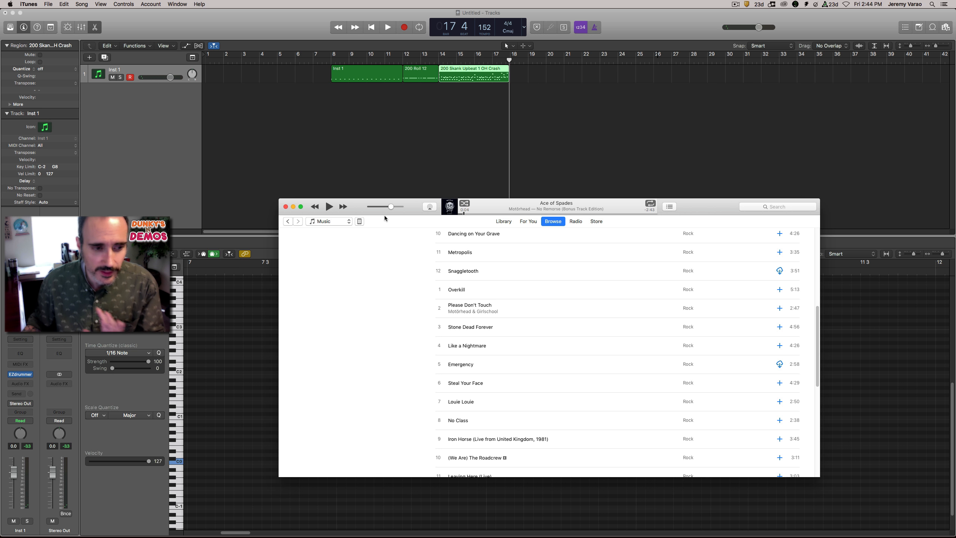
{"action": "left_click", "coordinate": [328, 207]}
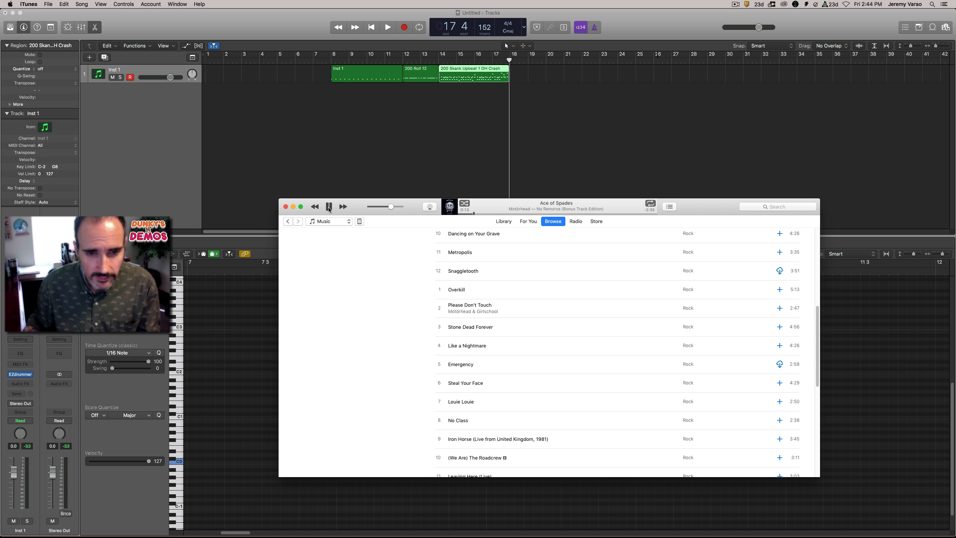
{"action": "left_click", "coordinate": [327, 206]}
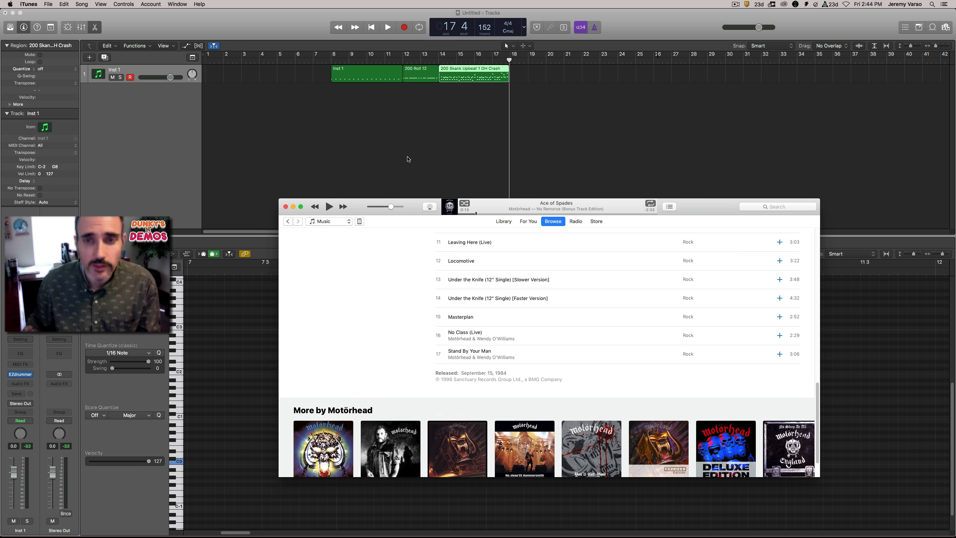
Return to Logic Pro and audition the closing drum fill of the 200 Skank Upbeat region around 17.3.
{"action": "left_click", "coordinate": [494, 78]}
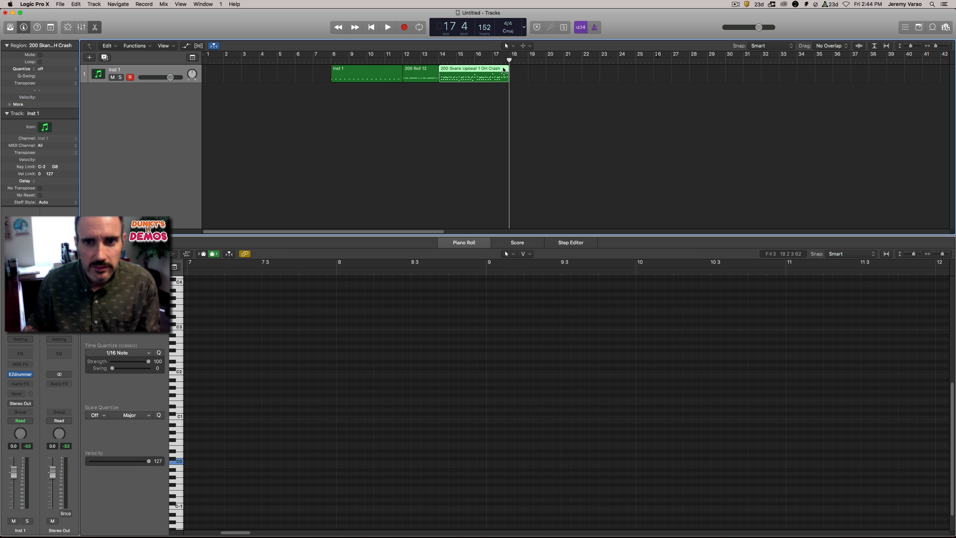
{"action": "left_click", "coordinate": [500, 60]}
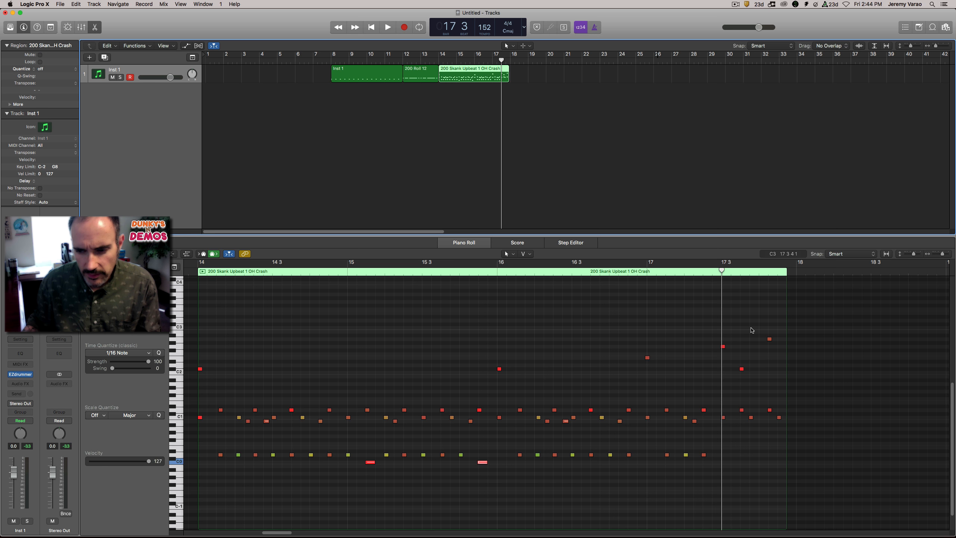
{"action": "key", "text": "space"}
{"action": "key", "text": "space"}
{"action": "left_click", "coordinate": [698, 270]}
{"action": "key", "text": "space"}
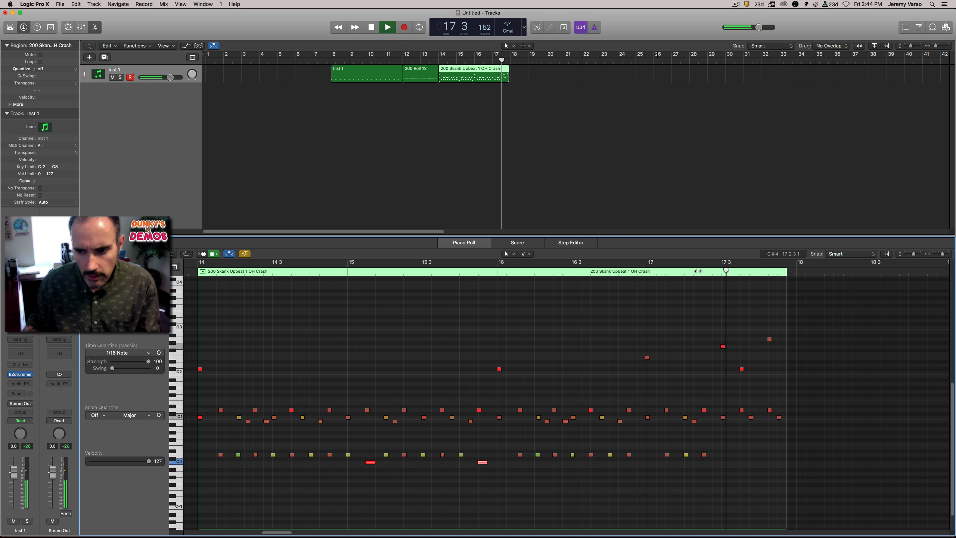
Delete the highest note near 17.4 in the closing fill and replay the fill from about 17.2.
{"action": "key", "text": "space"}
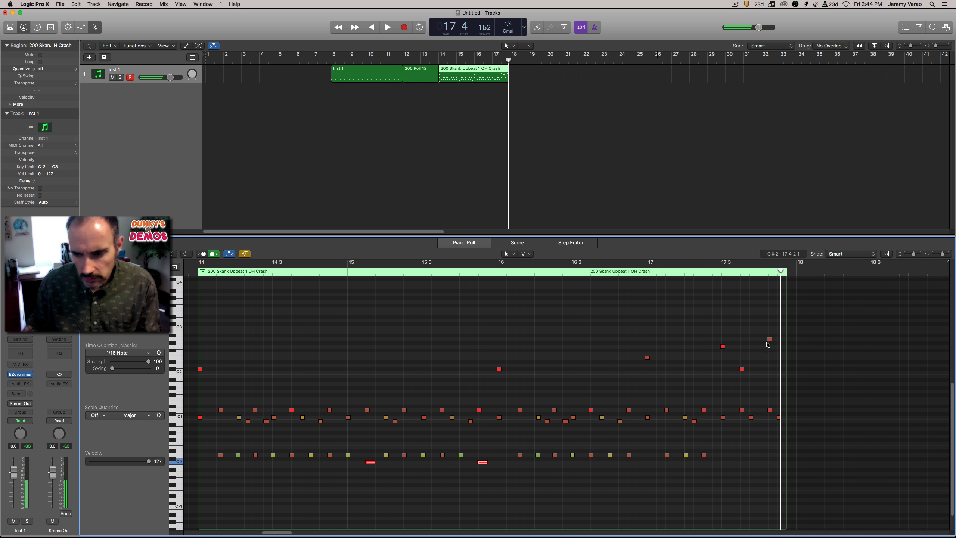
{"action": "left_click", "coordinate": [769, 340]}
{"action": "key", "text": "Delete"}
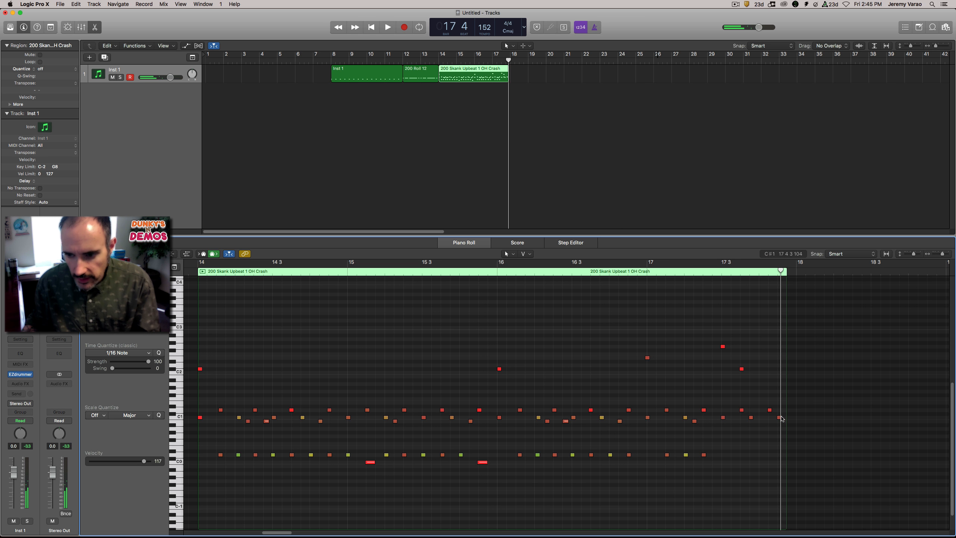
{"action": "left_click", "coordinate": [737, 270]}
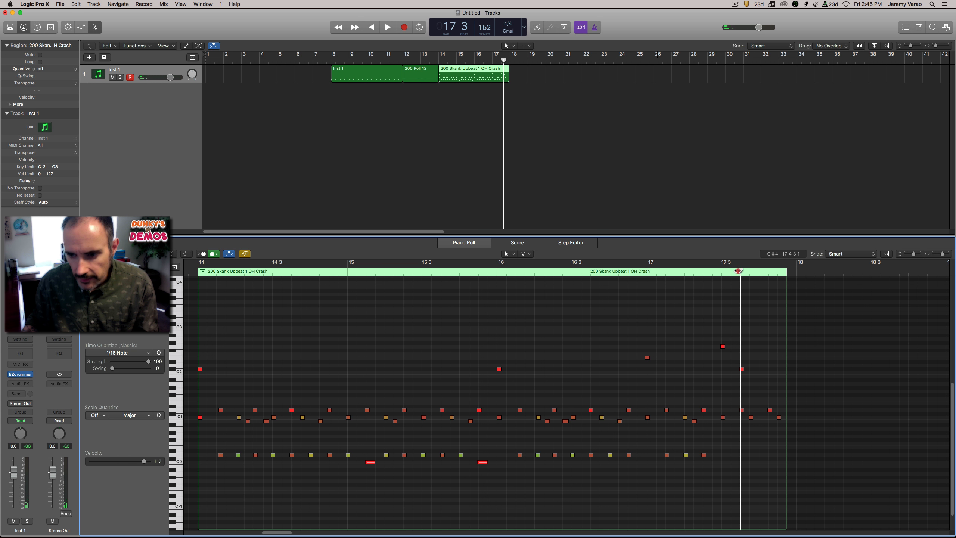
{"action": "left_click", "coordinate": [691, 272]}
{"action": "key", "text": "space"}
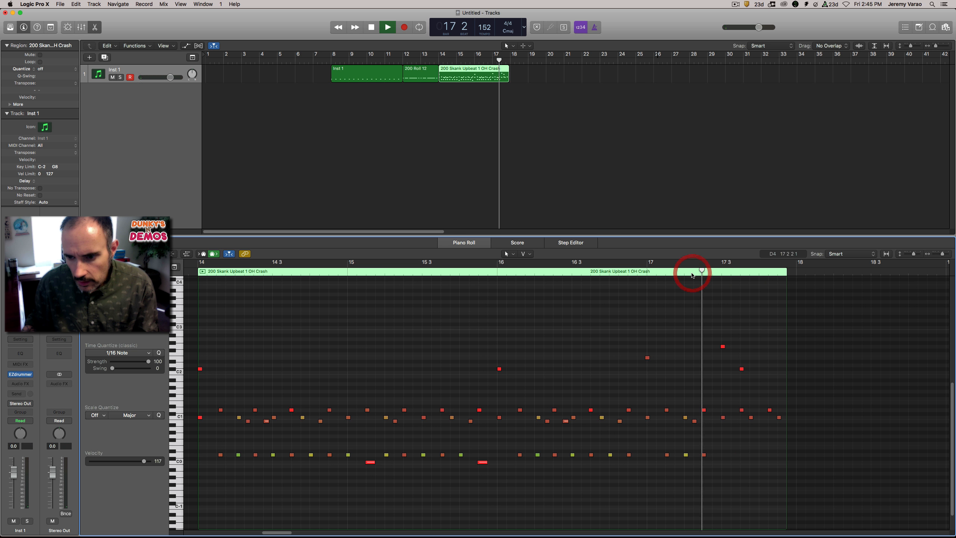
{"action": "key", "text": "space"}
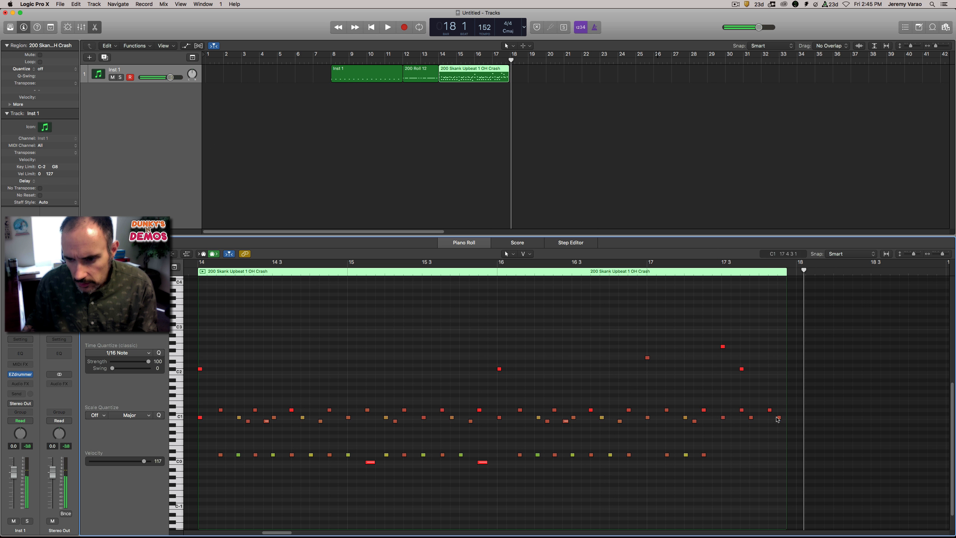
Move the fill's last C1 note up to D1, copy it to just before bar 18, and replay the fill.
{"action": "left_click", "coordinate": [779, 417]}
{"action": "left_click", "coordinate": [778, 417]}
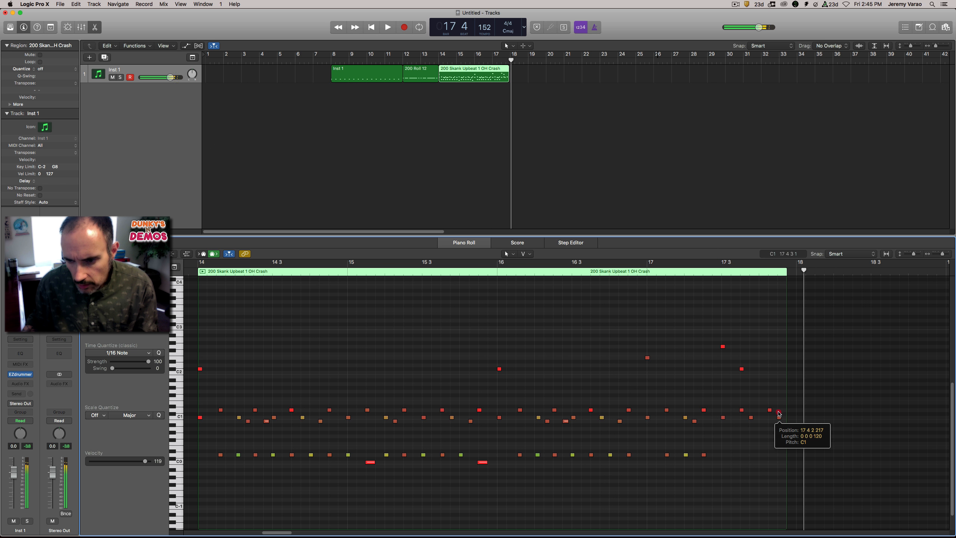
{"action": "mouse_move", "coordinate": [779, 417]}
{"action": "left_mouse_down"}
{"action": "mouse_move", "coordinate": [796, 417]}
{"action": "mouse_move", "coordinate": [780, 413]}
{"action": "mouse_move", "coordinate": [789, 411]}
{"action": "left_mouse_up"}
{"action": "left_click", "coordinate": [693, 274]}
{"action": "key", "text": "space"}
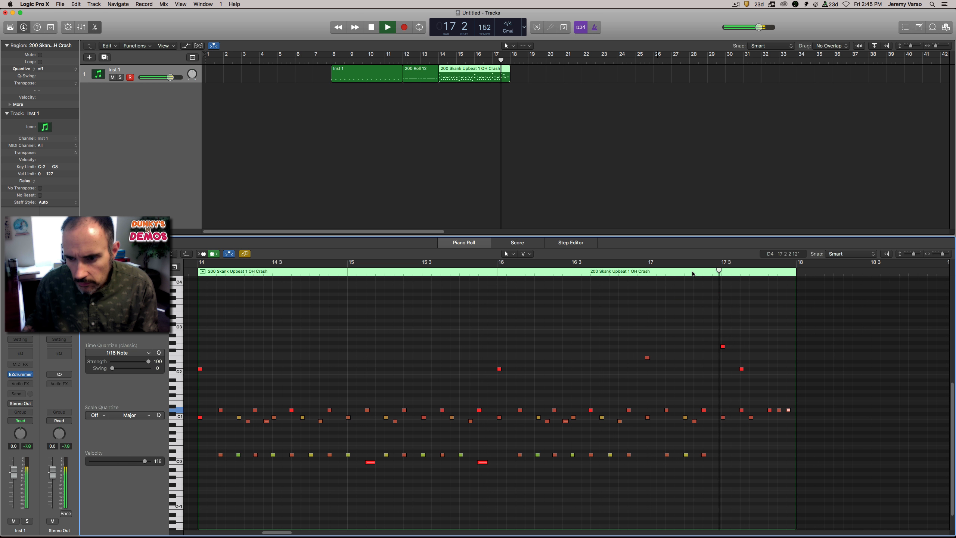
{"action": "key", "text": "space"}
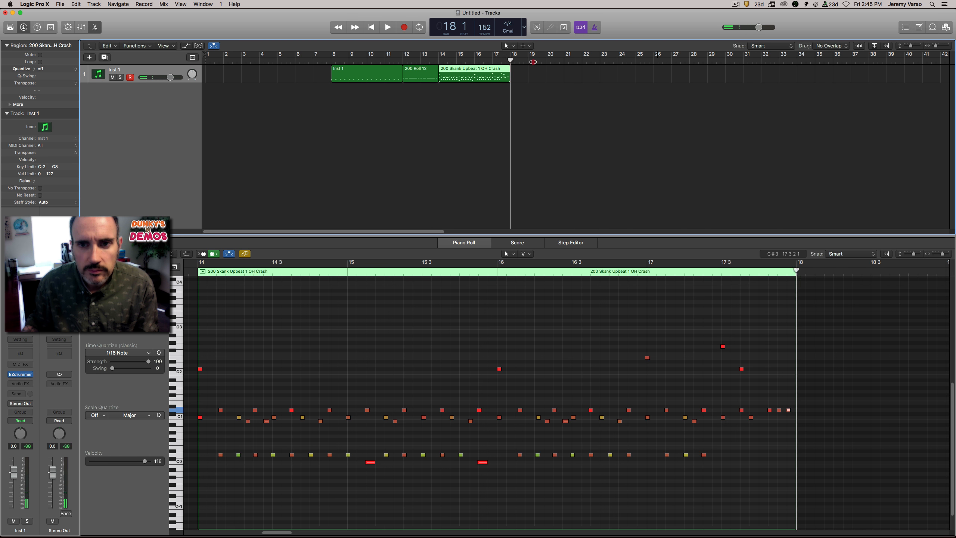
Play the whole 200 Skank Upbeat 1 OH Crash region from just before bar 14 through its closing fill.
{"action": "left_click", "coordinate": [623, 63]}
{"action": "left_click", "coordinate": [436, 62]}
{"action": "key", "text": "space"}
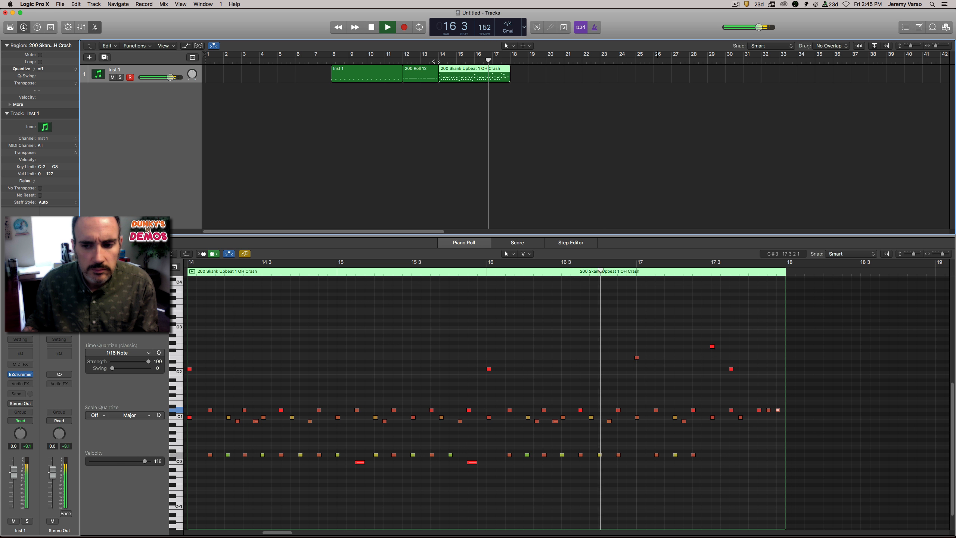
{"action": "key", "text": "space"}
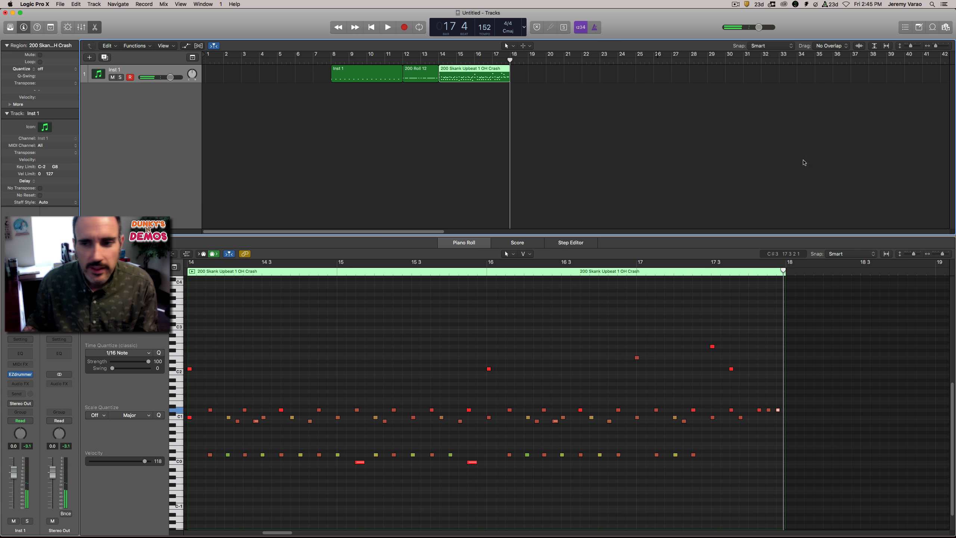
Open the EZdrummer groove browser, and switch to iTunes to play Ace of Spades on from about 0:15.
{"action": "left_click", "coordinate": [21, 376]}
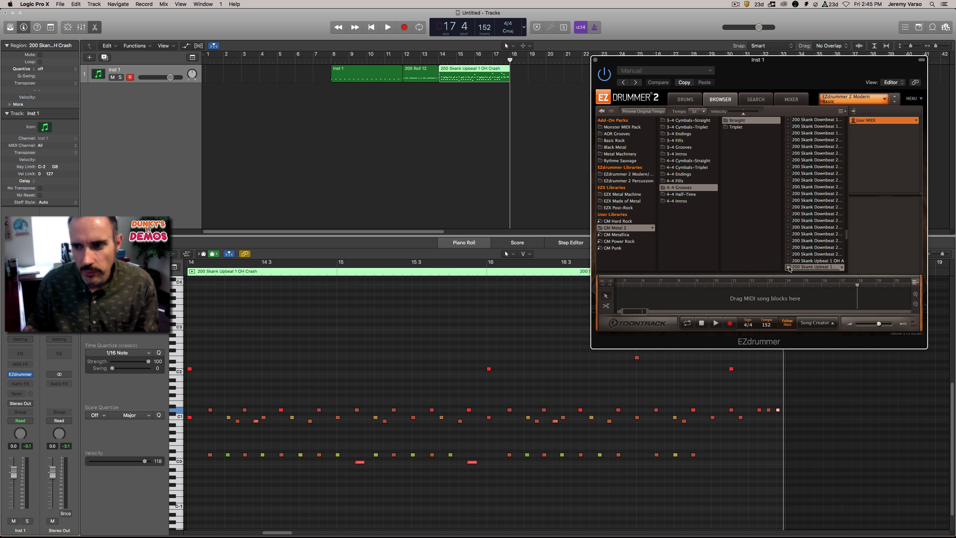
{"action": "scroll", "coordinate": [800, 241], "scroll_direction": "up", "scroll_amount": 4}
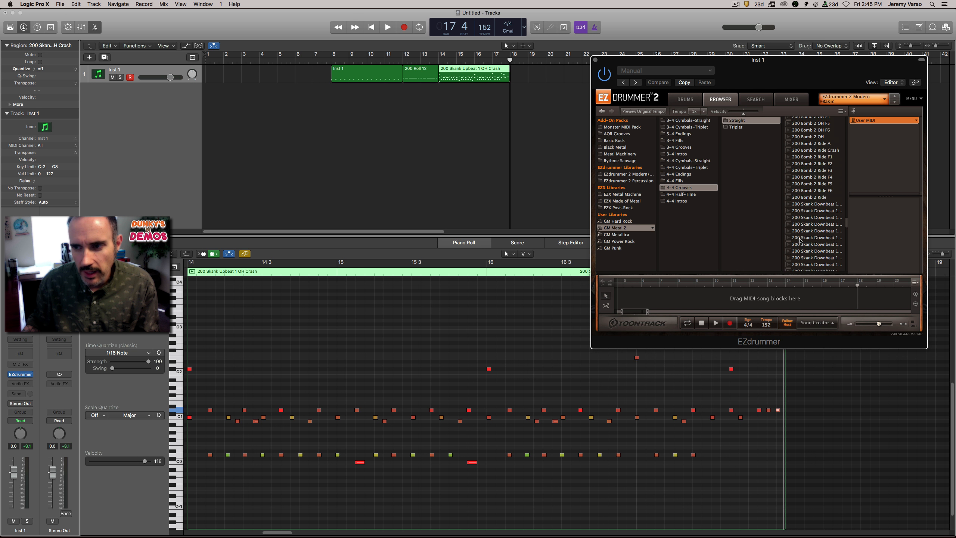
{"action": "key", "text": "super+Tab"}
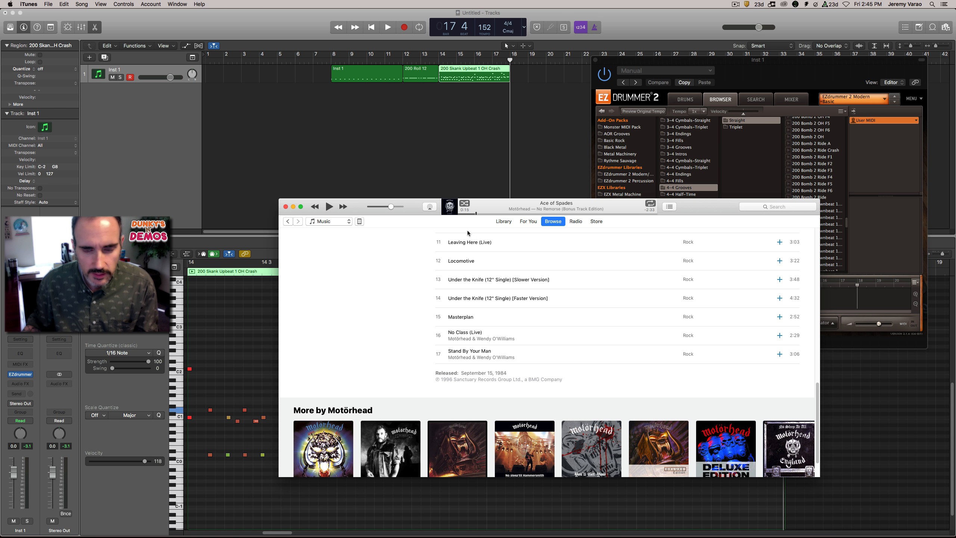
{"action": "left_click", "coordinate": [328, 207]}
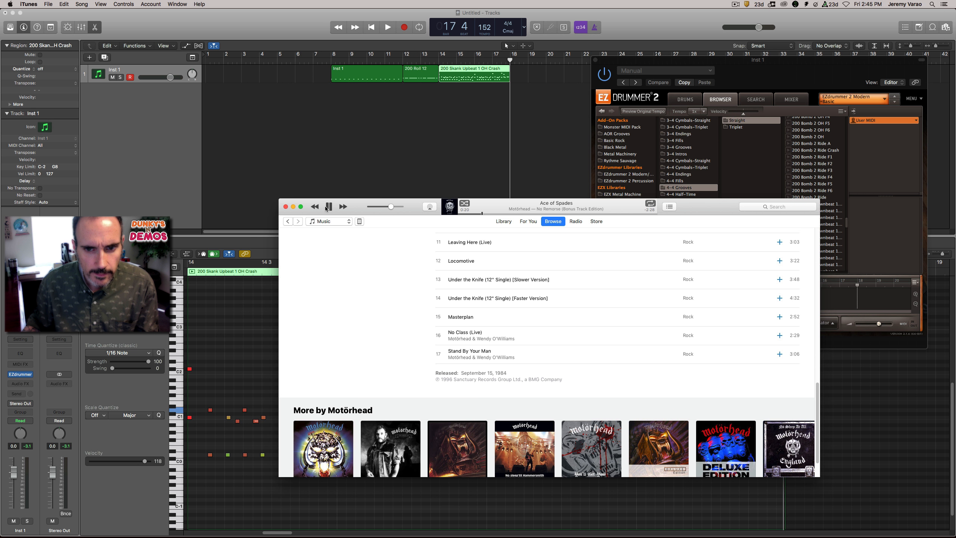
{"action": "left_click", "coordinate": [328, 206]}
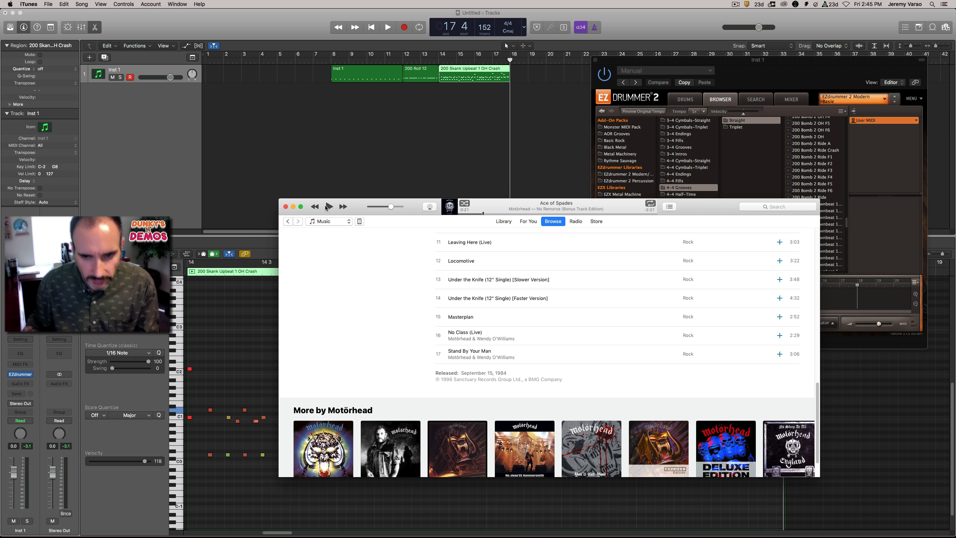
Rewind Ace of Spades in iTunes and replay the passage leading up to about 0:19 twice.
{"action": "left_click", "coordinate": [476, 213]}
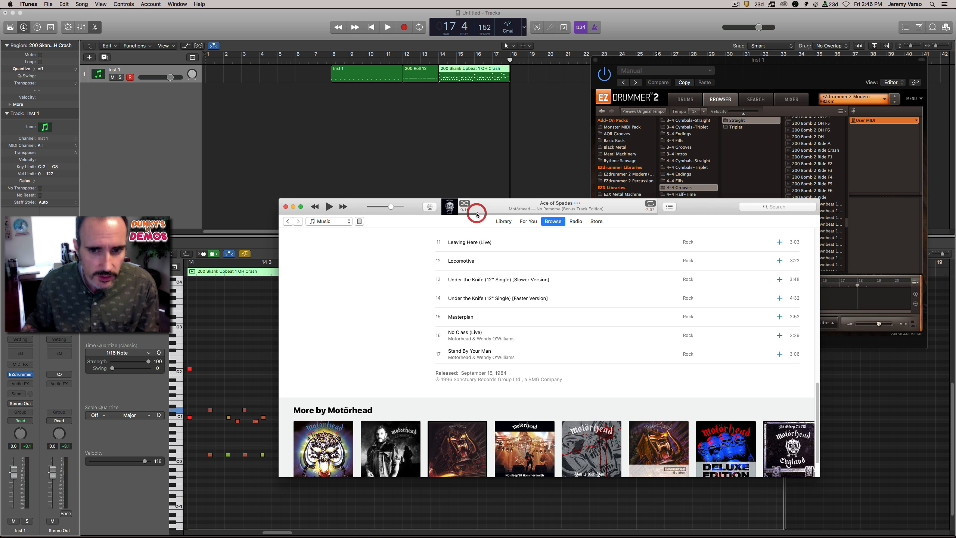
{"action": "left_click", "coordinate": [327, 207]}
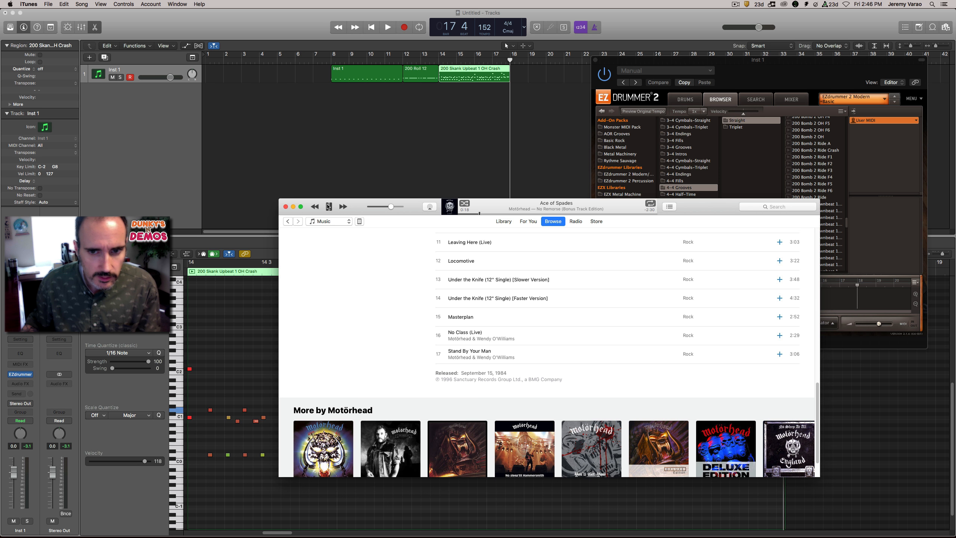
{"action": "left_click", "coordinate": [328, 207]}
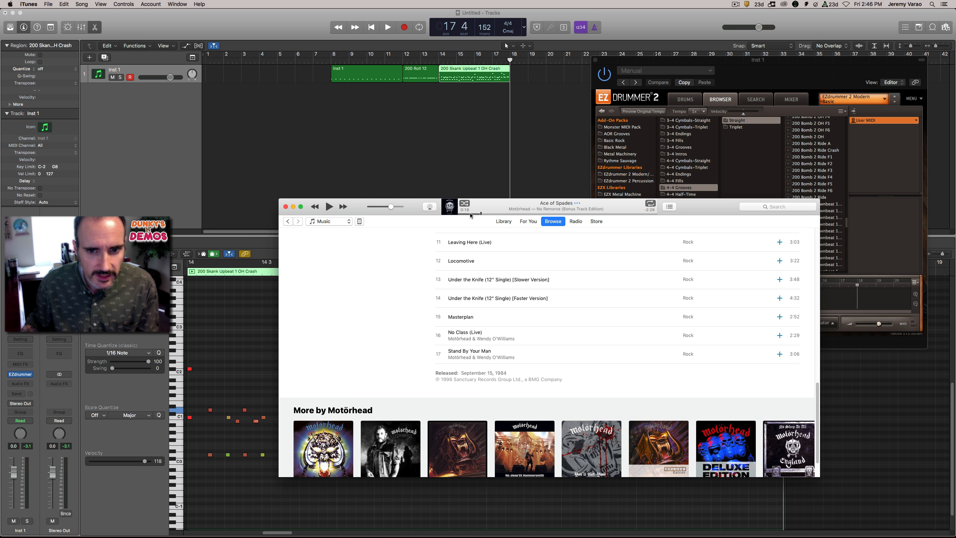
{"action": "left_click", "coordinate": [470, 213]}
{"action": "left_click", "coordinate": [330, 206]}
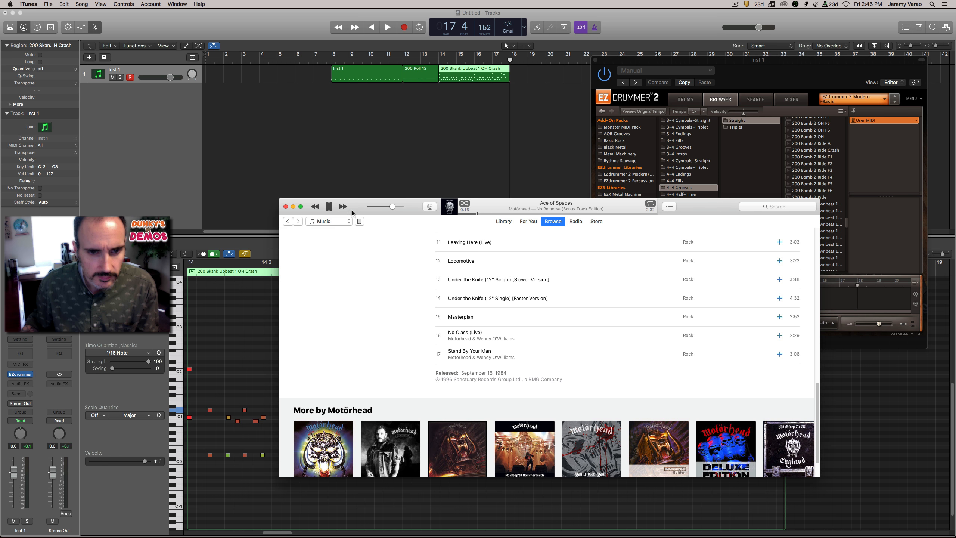
{"action": "left_click", "coordinate": [329, 207]}
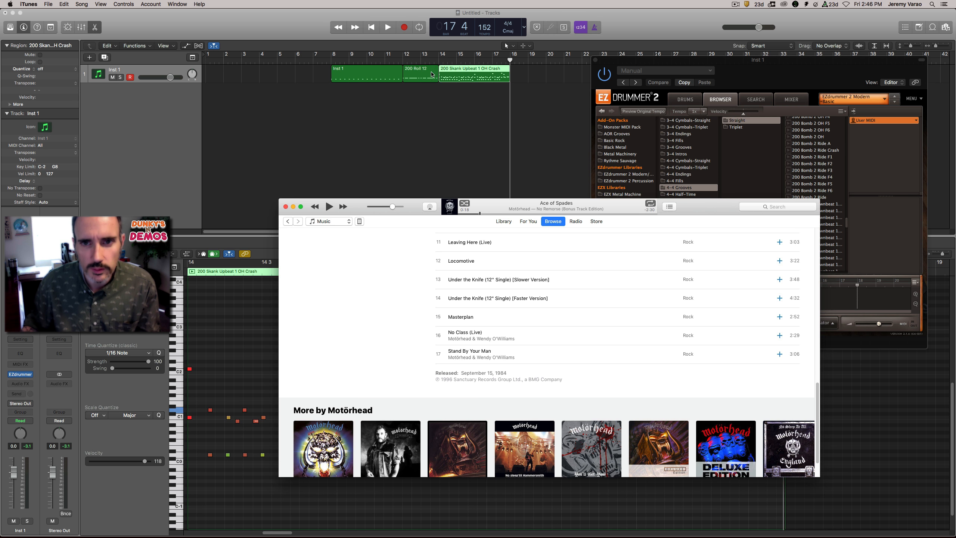
Move the iTunes window off EZdrummer and, back in Logic Pro, preview a 200 Skank Downbeat and a 200 Skank Upbeat groove.
{"action": "left_click_drag", "start_coordinate": [411, 211], "coordinate": [414, 265]}
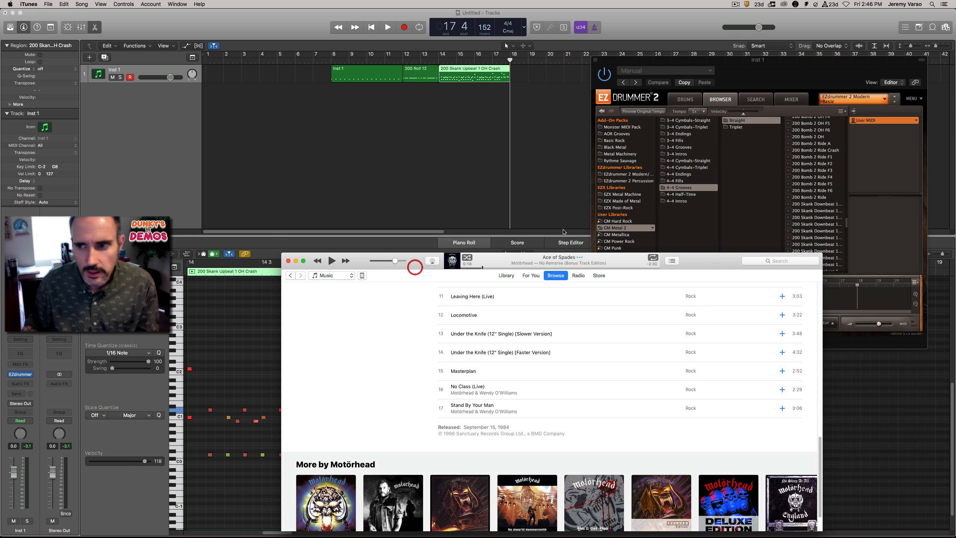
{"action": "left_click", "coordinate": [751, 183]}
{"action": "left_click", "coordinate": [788, 204]}
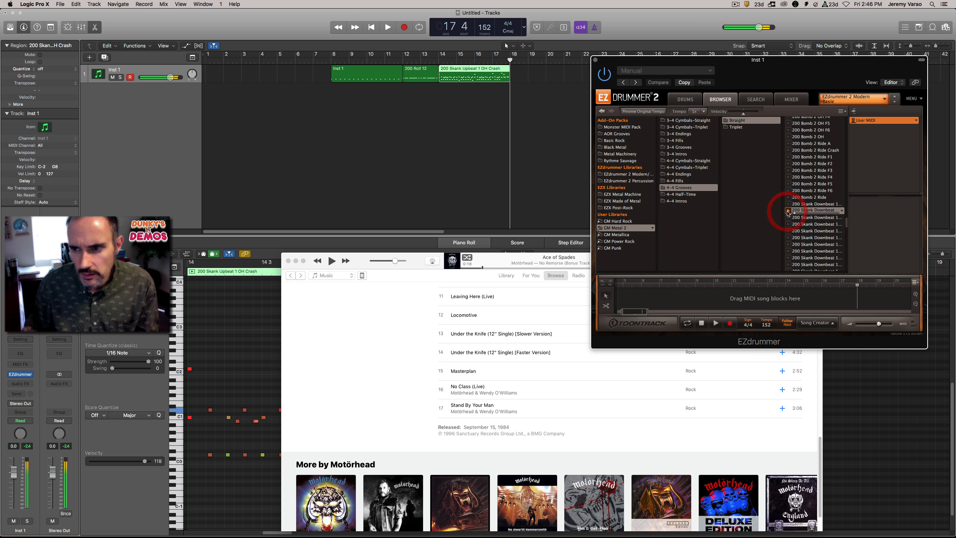
{"action": "scroll", "coordinate": [794, 214], "scroll_direction": "down", "scroll_amount": 5}
{"action": "scroll", "coordinate": [801, 229], "scroll_direction": "down", "scroll_amount": 3}
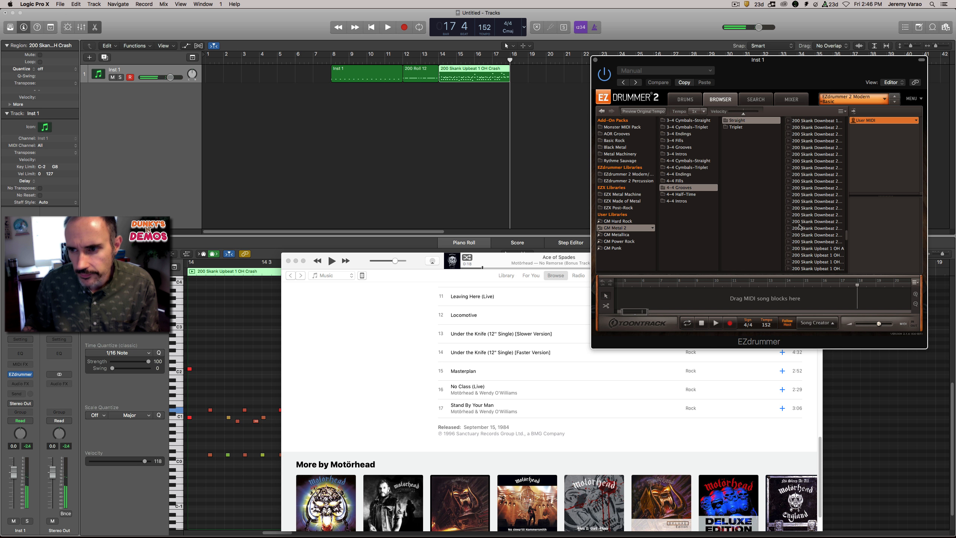
{"action": "left_click", "coordinate": [787, 263]}
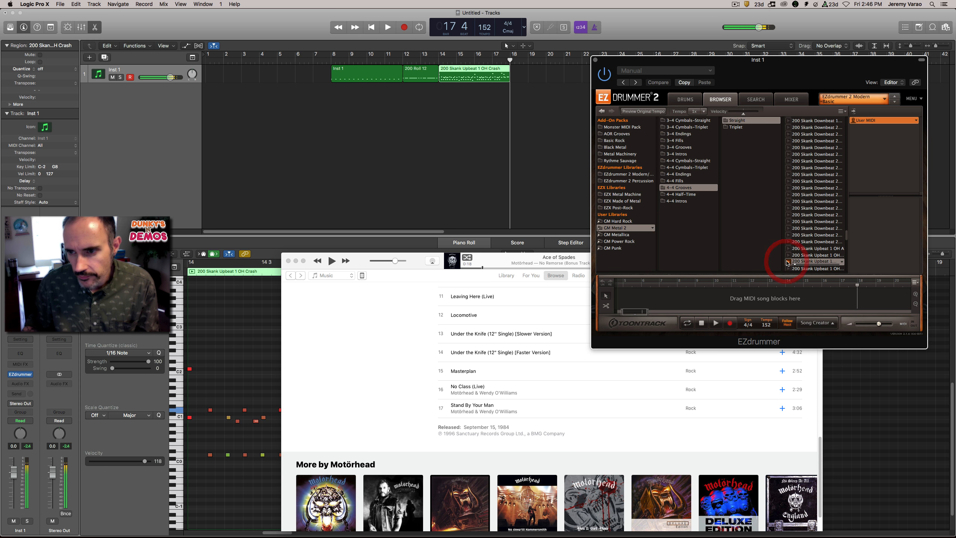
{"action": "scroll", "coordinate": [796, 245], "scroll_direction": "down", "scroll_amount": 1}
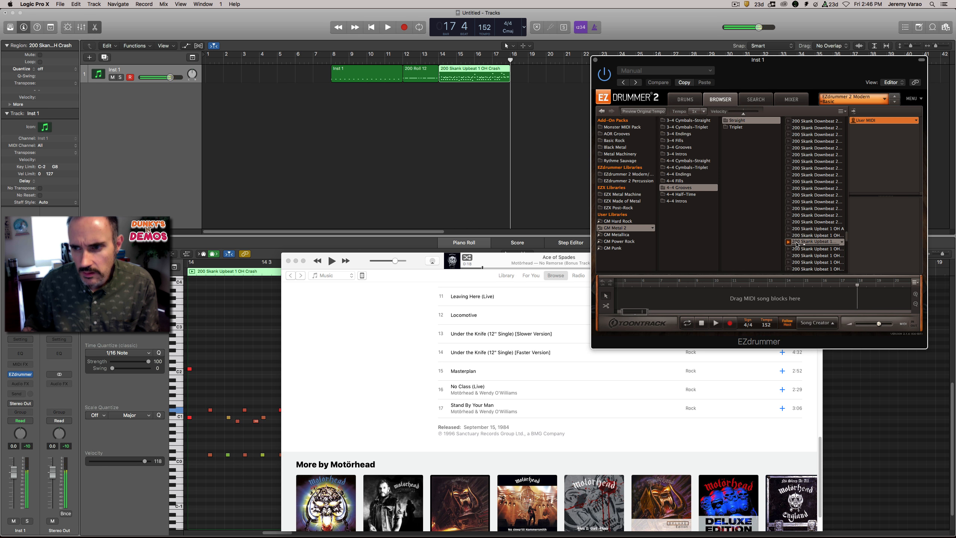
Add the 200 Skank Upbeat 1 OH F1 groove to the Inst 1 track, move EZdrummer aside, and start the region at bar 19.
{"action": "left_click_drag", "start_coordinate": [799, 243], "coordinate": [539, 73]}
{"action": "left_click", "coordinate": [539, 188]}
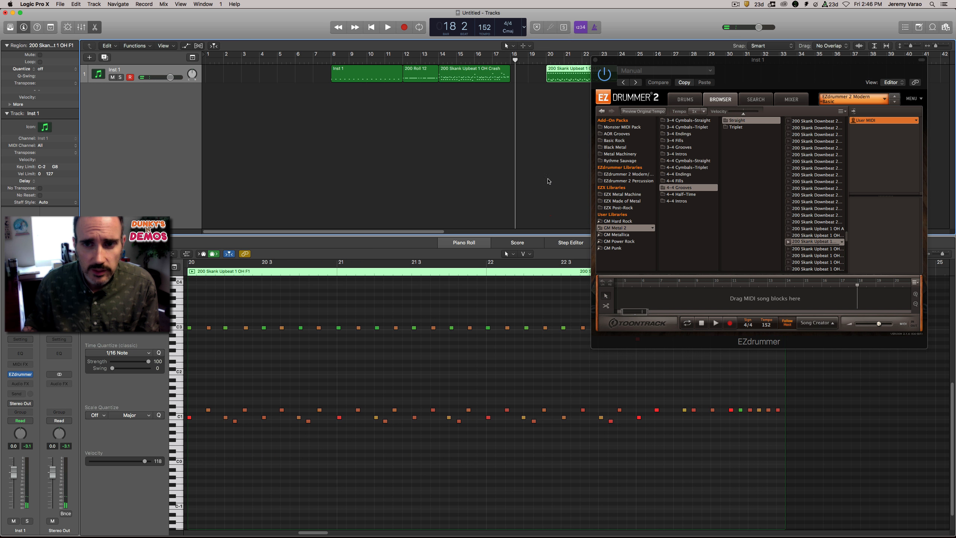
{"action": "left_click_drag", "start_coordinate": [625, 59], "coordinate": [697, 61]}
{"action": "left_click_drag", "start_coordinate": [587, 73], "coordinate": [569, 74]}
Set the first C3 note at bar 19 to velocity 126, move it down to G2, and audition it.
{"action": "left_click_drag", "start_coordinate": [318, 534], "coordinate": [302, 534]}
{"action": "left_click", "coordinate": [420, 327]}
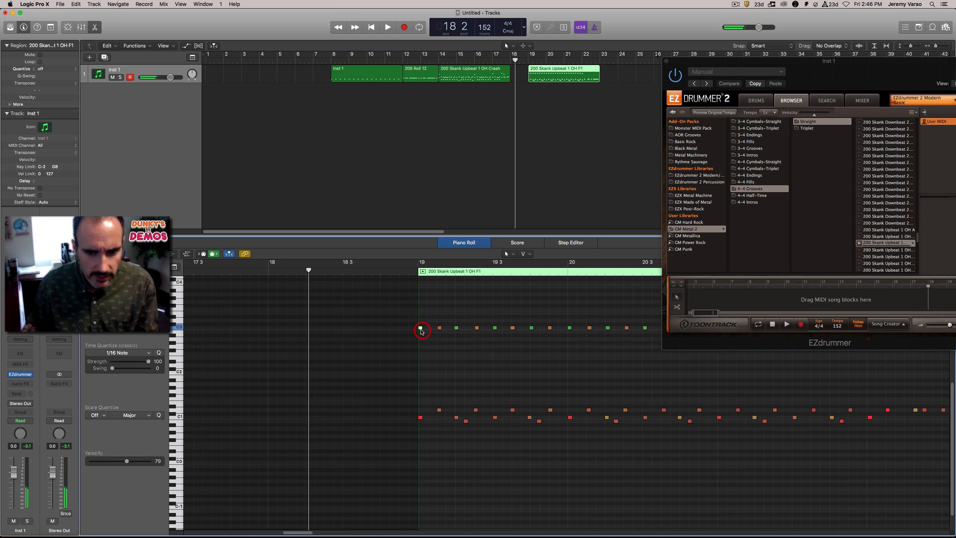
{"action": "left_click", "coordinate": [420, 327]}
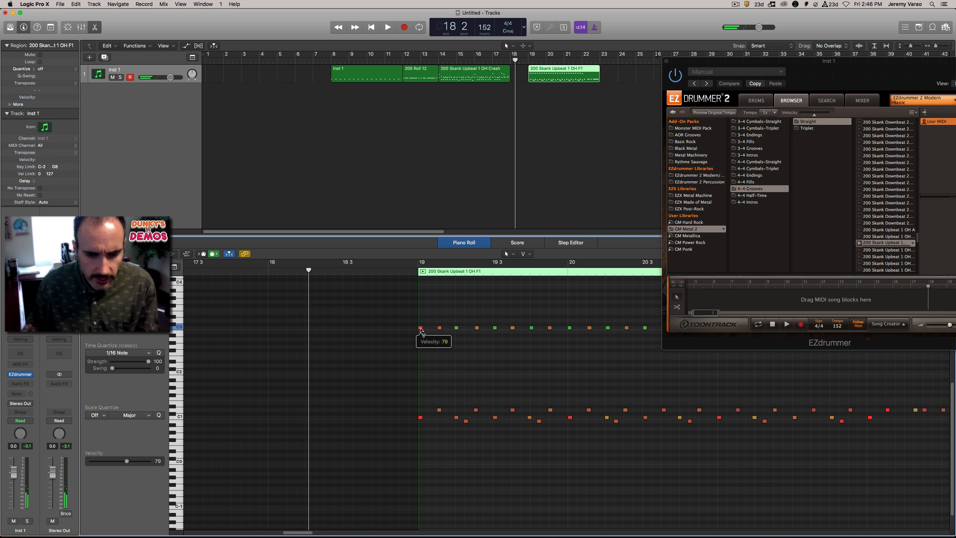
{"action": "left_click_drag", "start_coordinate": [420, 330], "coordinate": [420, 285]}
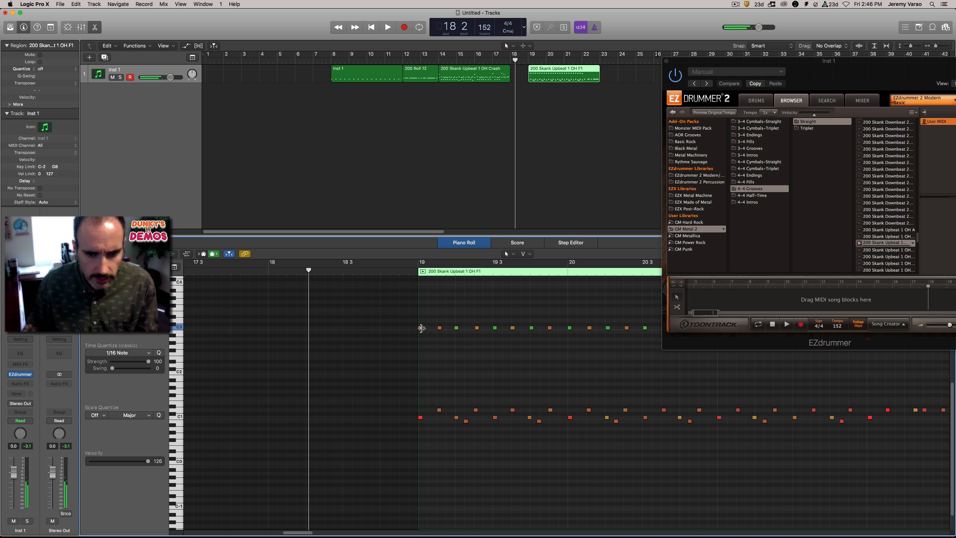
{"action": "left_click_drag", "start_coordinate": [421, 329], "coordinate": [422, 348]}
{"action": "double_click", "coordinate": [407, 272]}
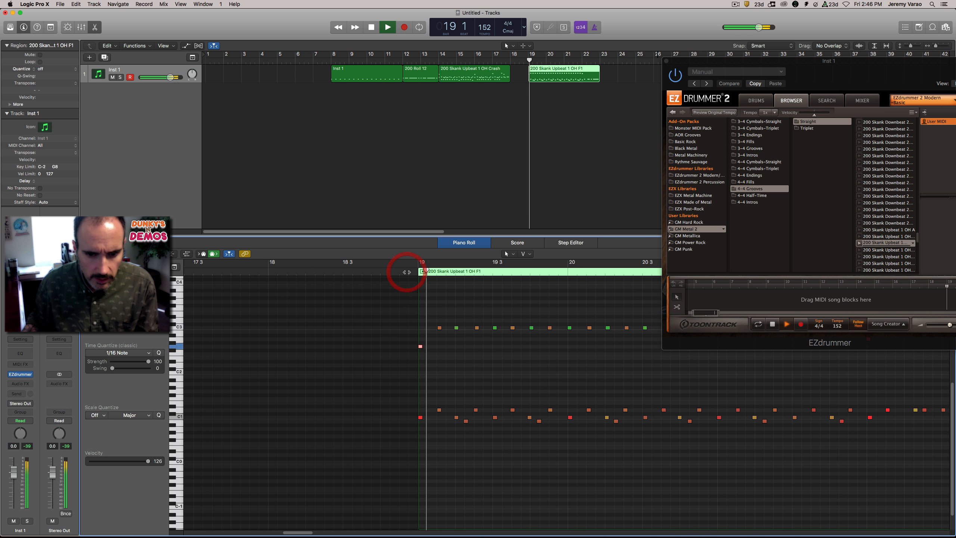
{"action": "key", "text": "space"}
Move the first D1 note after bar 19 down to C1 and play bar 19 to check it.
{"action": "left_click_drag", "start_coordinate": [439, 410], "coordinate": [439, 418]}
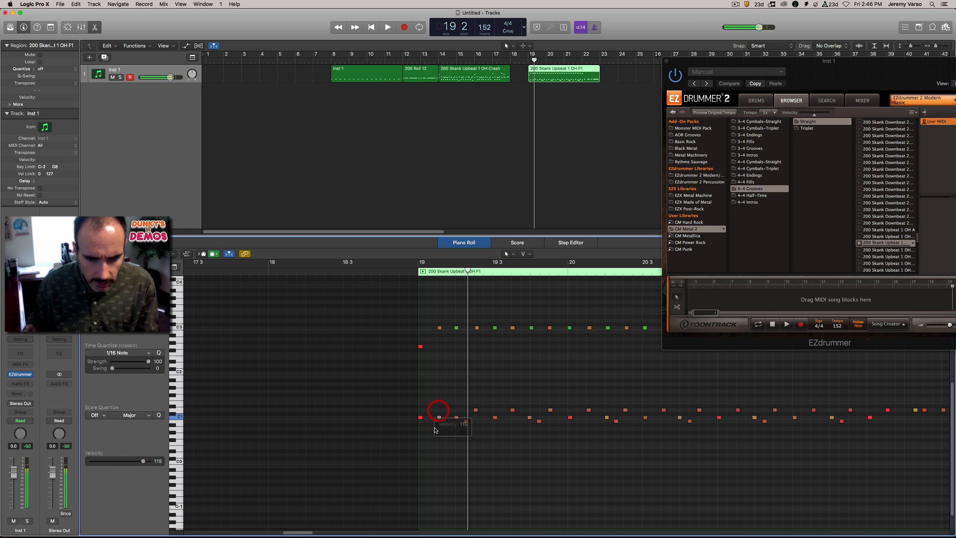
{"action": "left_click", "coordinate": [406, 271]}
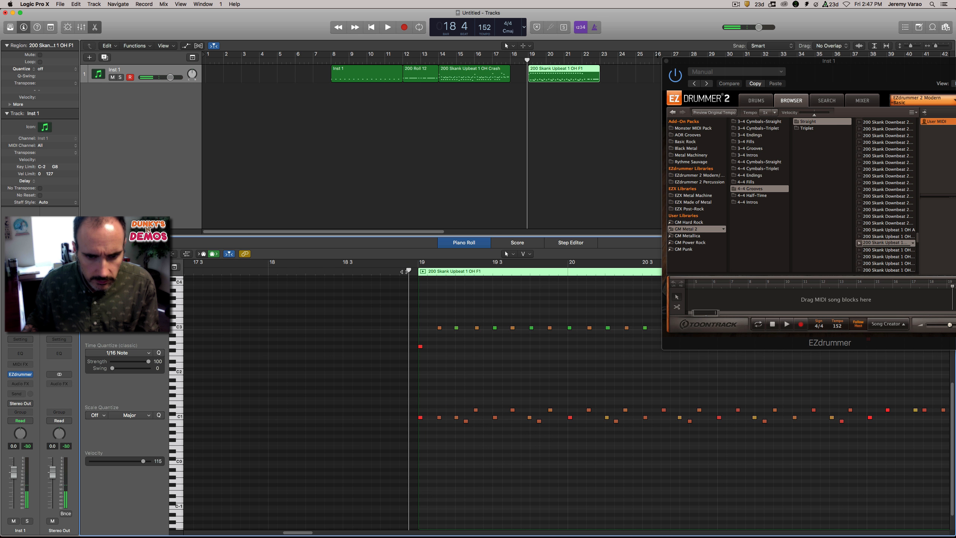
{"action": "key", "text": "space"}
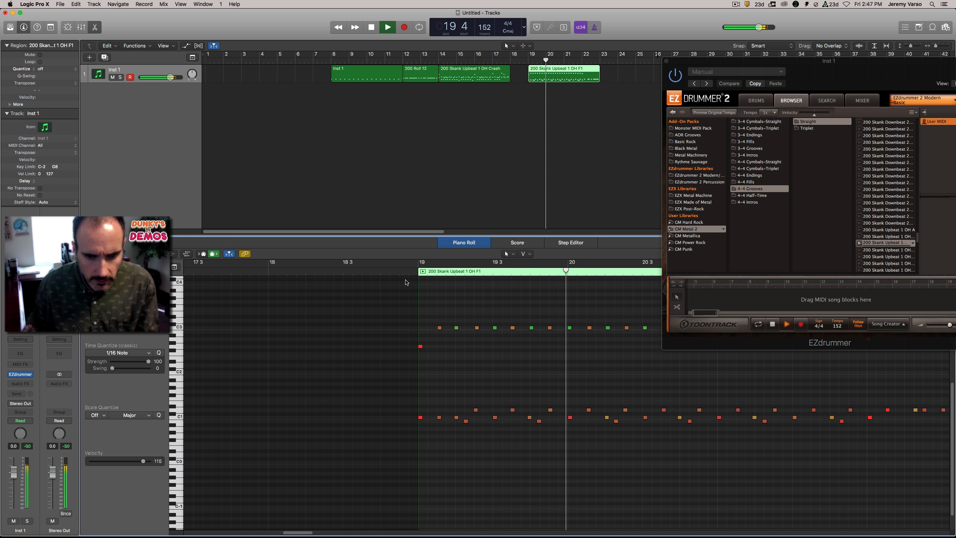
{"action": "key", "text": "space"}
Lengthen the G2 note at bar 19 to 0 0 2 200 and move all the C3 notes down to D0.
{"action": "left_click", "coordinate": [422, 346]}
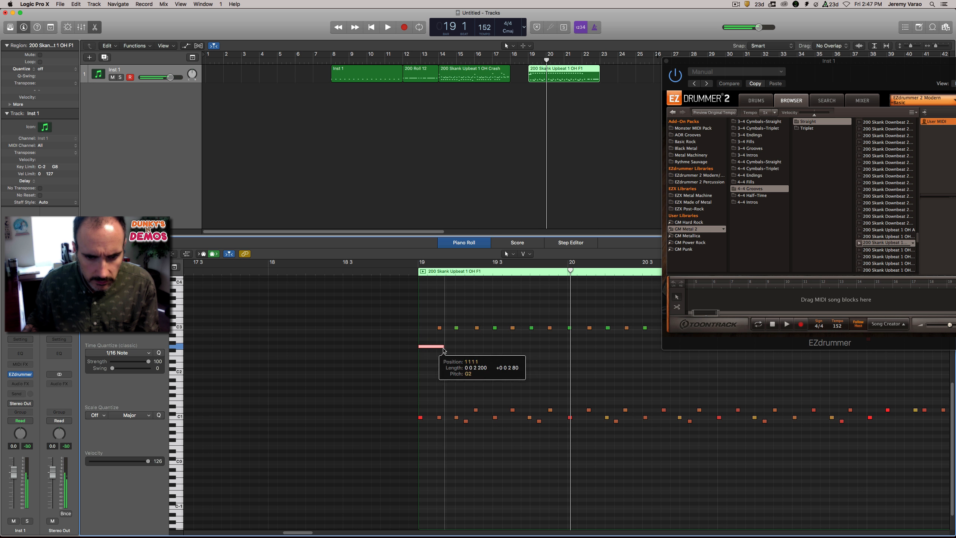
{"action": "right_click", "coordinate": [439, 329]}
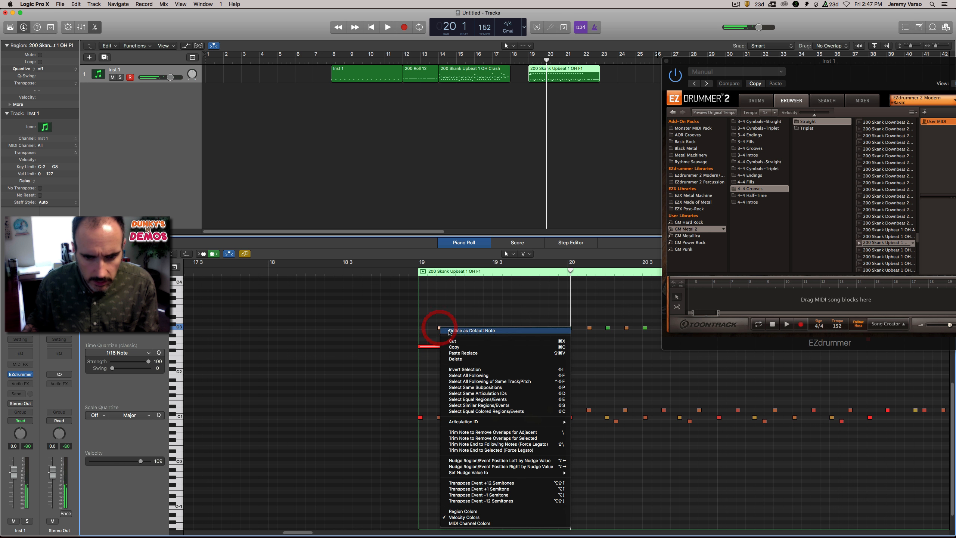
{"action": "left_click", "coordinate": [466, 382]}
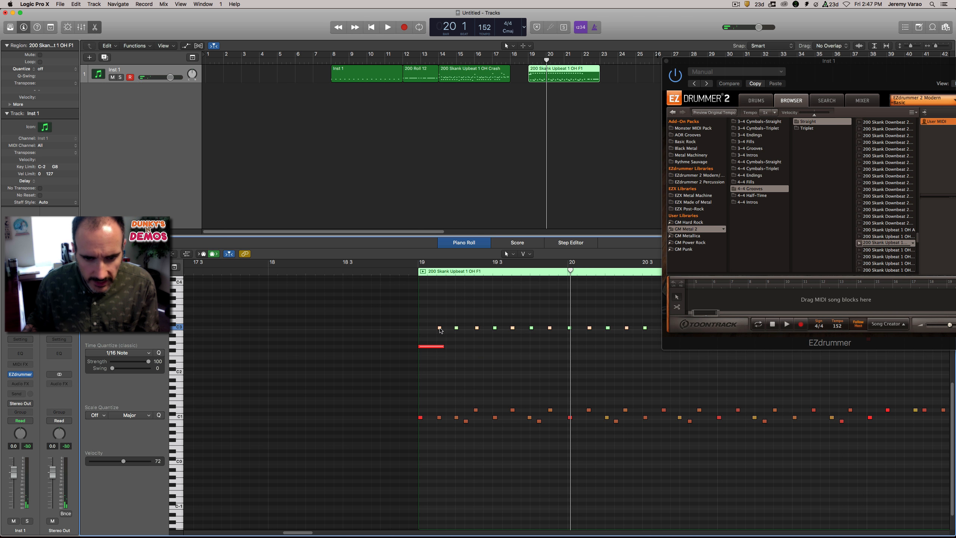
{"action": "left_click_drag", "start_coordinate": [439, 329], "coordinate": [440, 453]}
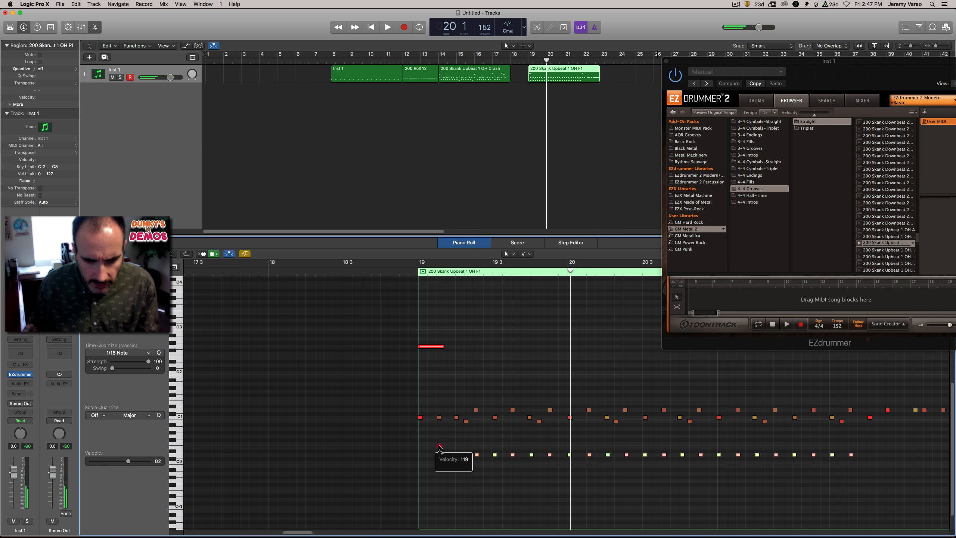
Play the edited groove repeatedly from bar 19 to examine the rhythm around beat 3.
{"action": "left_click", "coordinate": [408, 271]}
{"action": "key", "text": "space"}
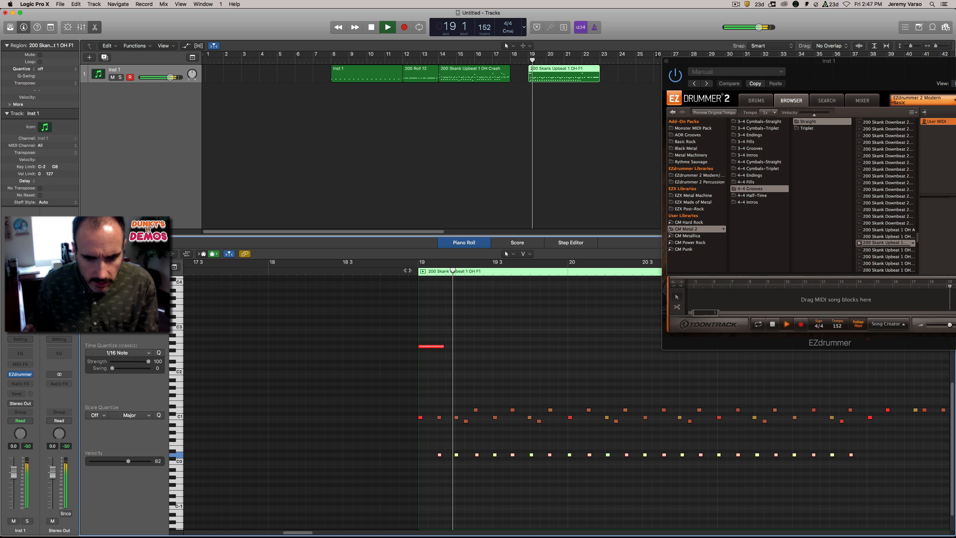
{"action": "key", "text": "space"}
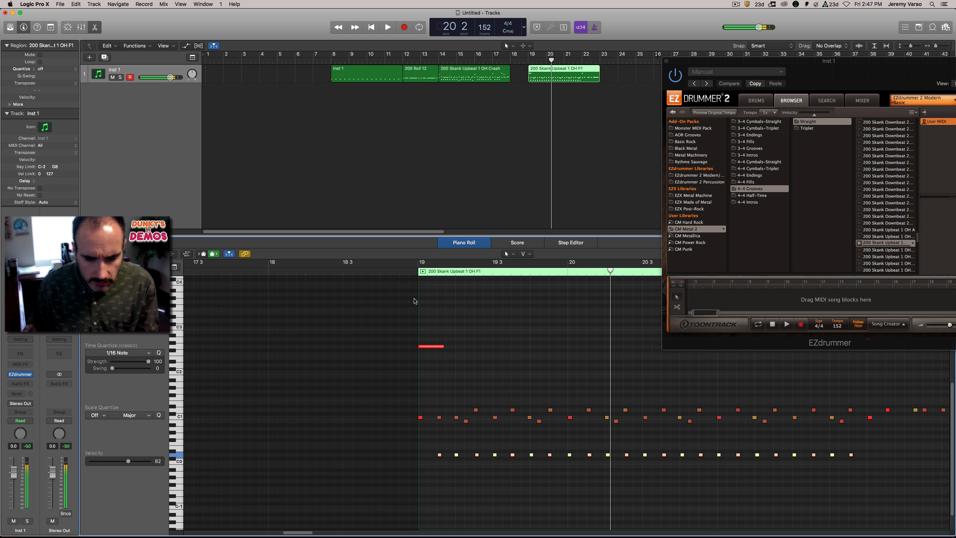
{"action": "left_click", "coordinate": [416, 270]}
{"action": "key", "text": "space"}
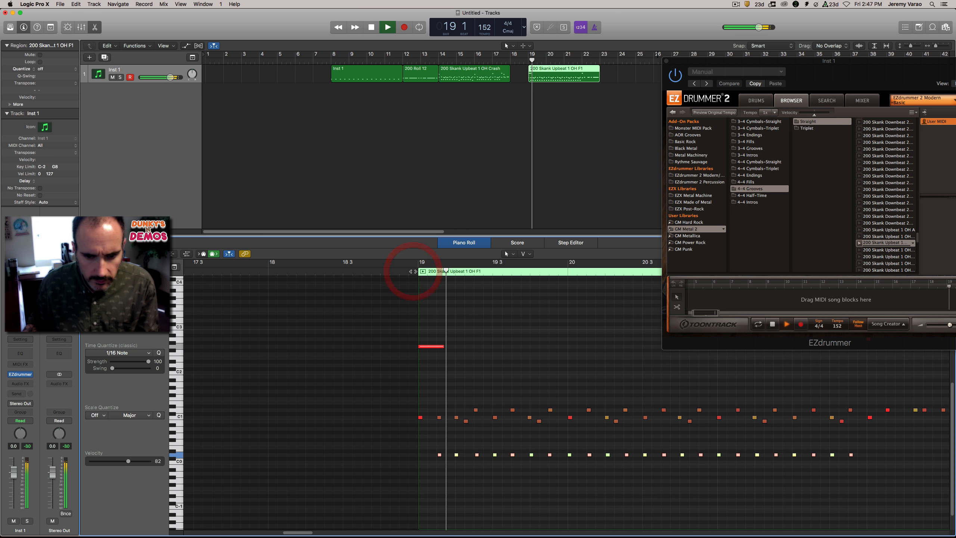
{"action": "key", "text": "space"}
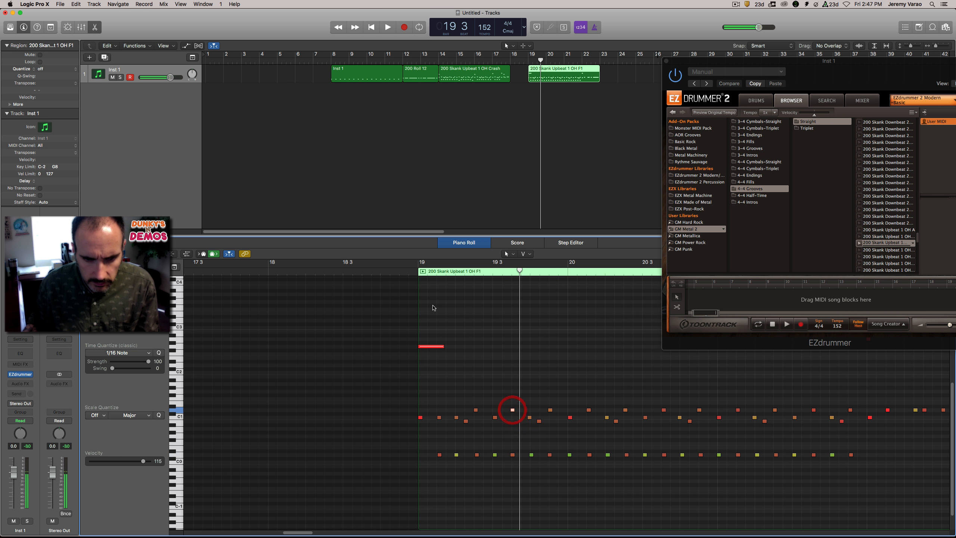
{"action": "left_click", "coordinate": [406, 271]}
{"action": "key", "text": "space"}
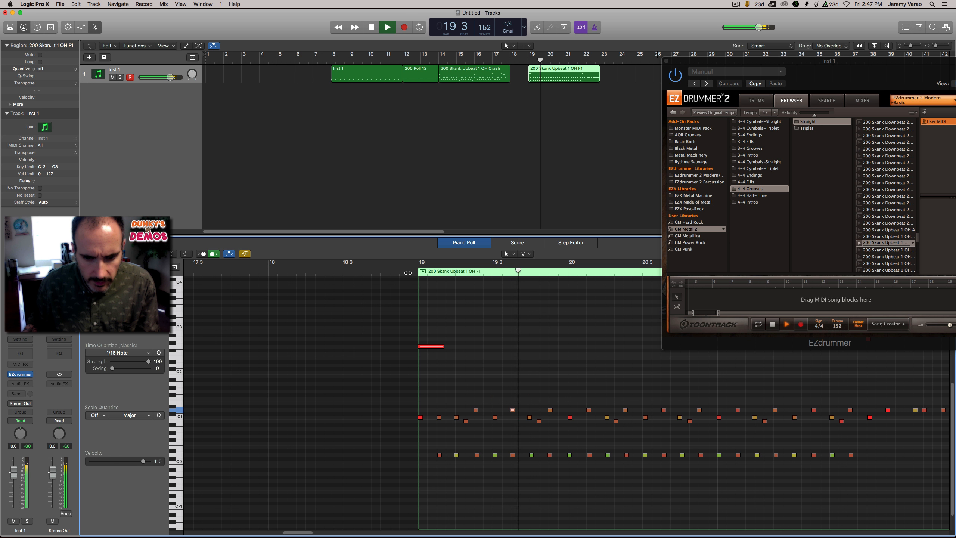
Nudge the D1 note just after 19.3 earlier, then settle it slightly later than its original position, checking playback from bar 19.
{"action": "left_click_drag", "start_coordinate": [512, 411], "coordinate": [504, 411]}
{"action": "left_click", "coordinate": [408, 271]}
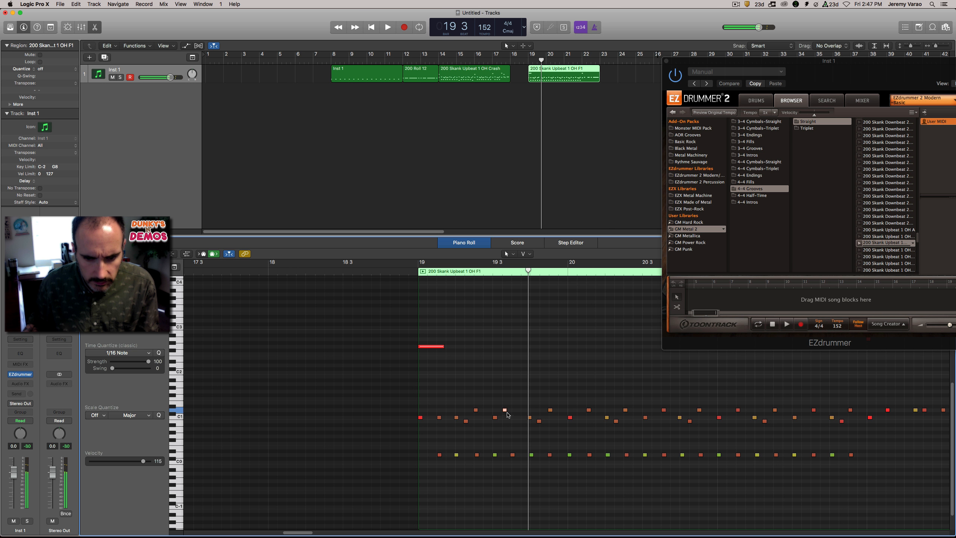
{"action": "left_click_drag", "start_coordinate": [505, 411], "coordinate": [511, 411]}
{"action": "double_click", "coordinate": [408, 272]}
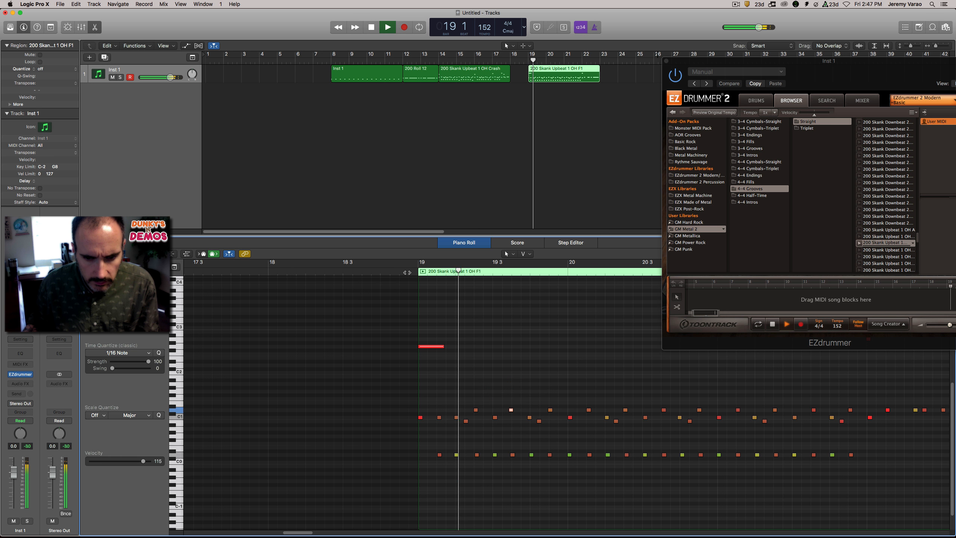
{"action": "key", "text": "space"}
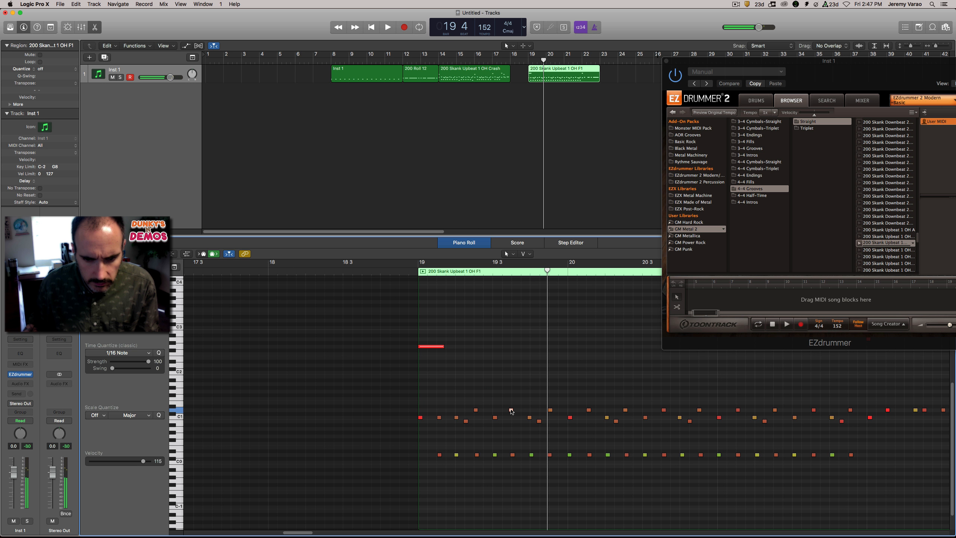
{"action": "left_click_drag", "start_coordinate": [511, 411], "coordinate": [515, 411]}
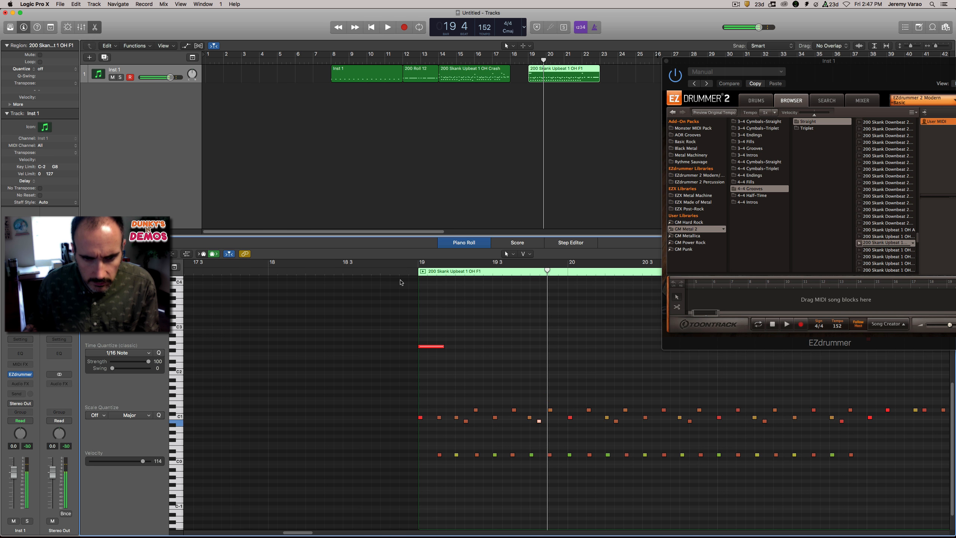
{"action": "double_click", "coordinate": [402, 270]}
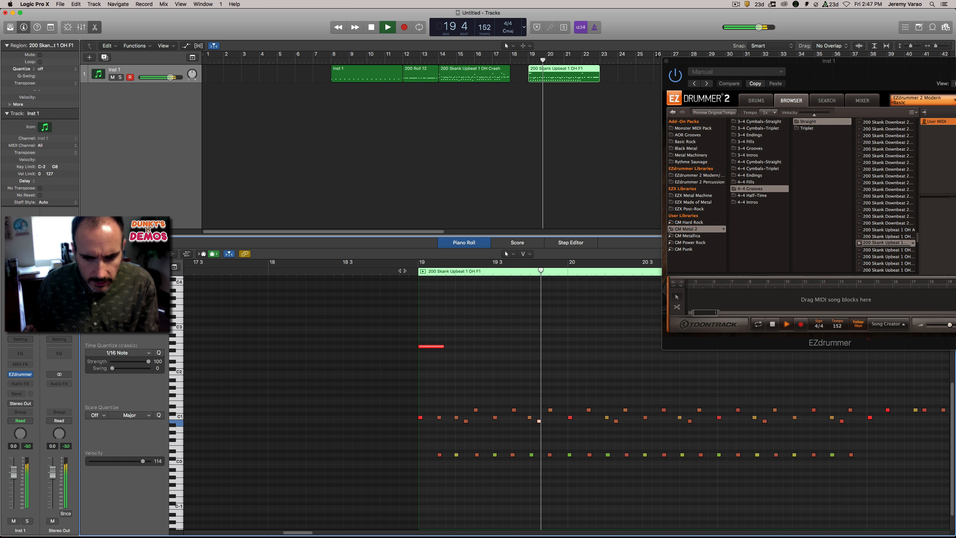
{"action": "key", "text": "space"}
Try deleting the C1 note just before beat 4 of bar 19 and play the groove without it.
{"action": "double_click", "coordinate": [529, 417]}
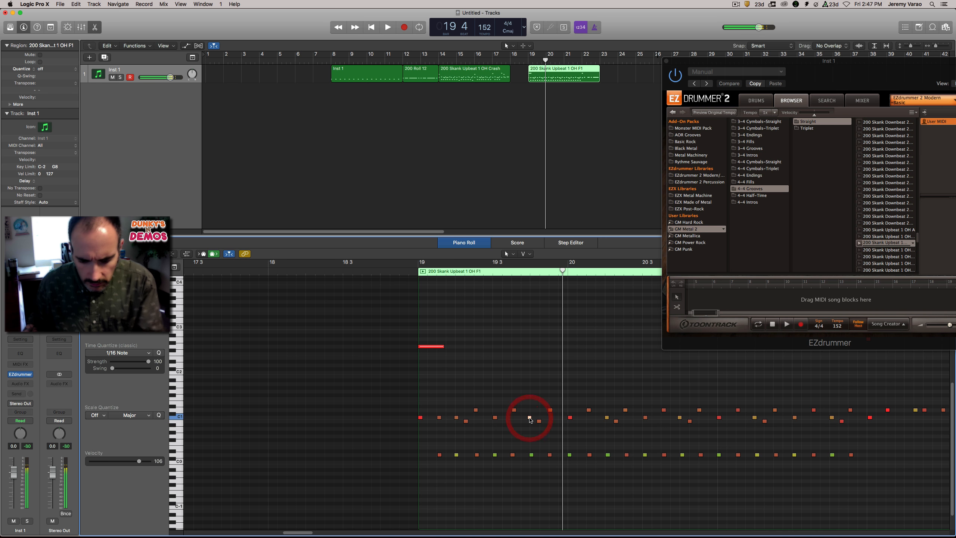
{"action": "double_click", "coordinate": [402, 271]}
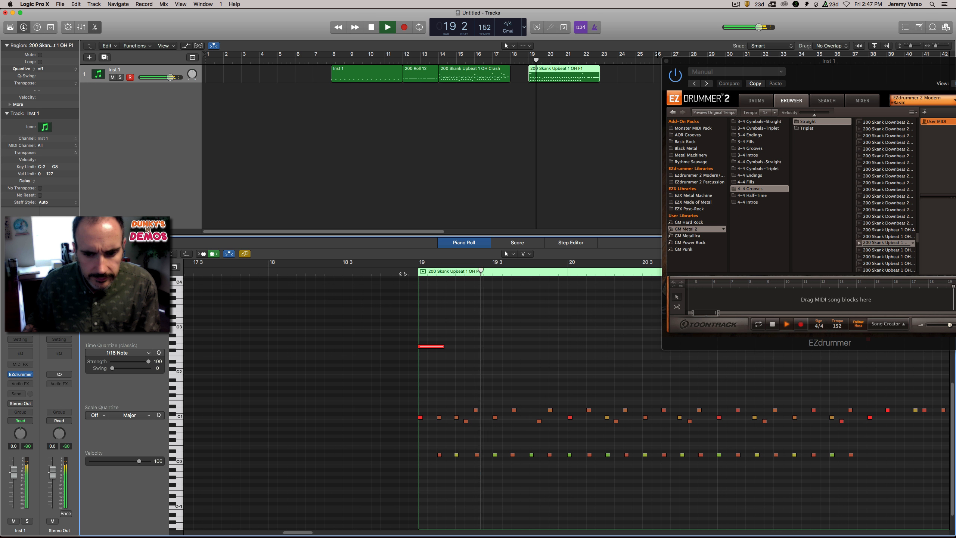
{"action": "key", "text": "space"}
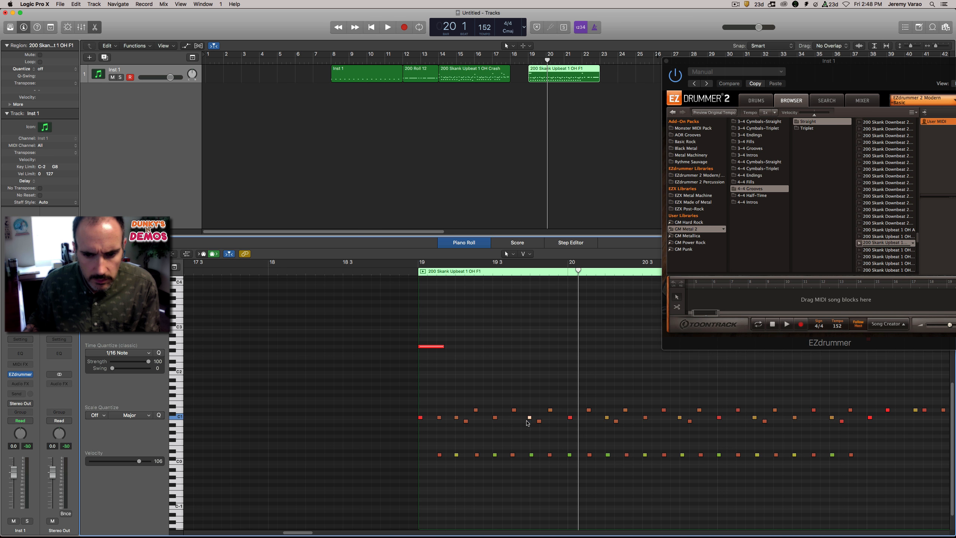
Replay bar 19 with the C1 note before beat 4 in place to compare the groove.
{"action": "double_click", "coordinate": [394, 271]}
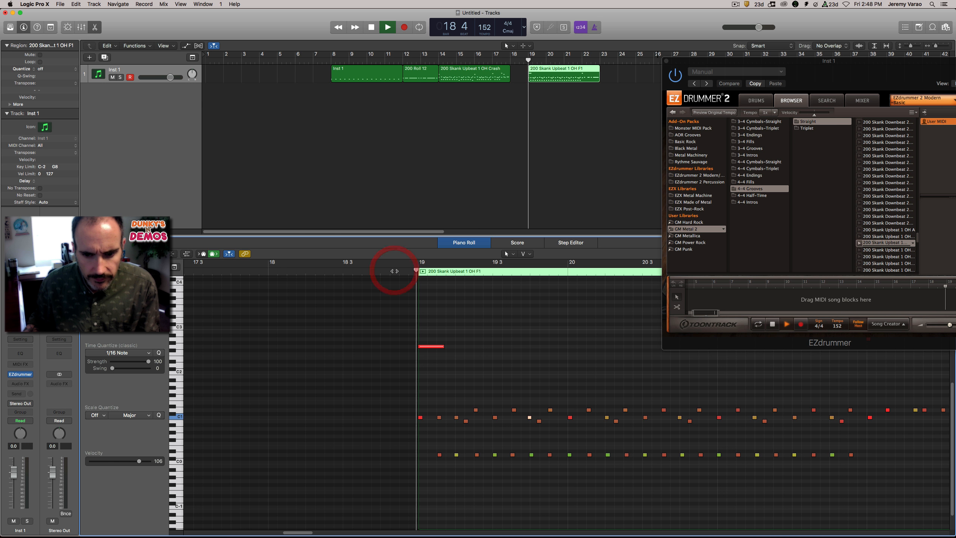
{"action": "key", "text": "space"}
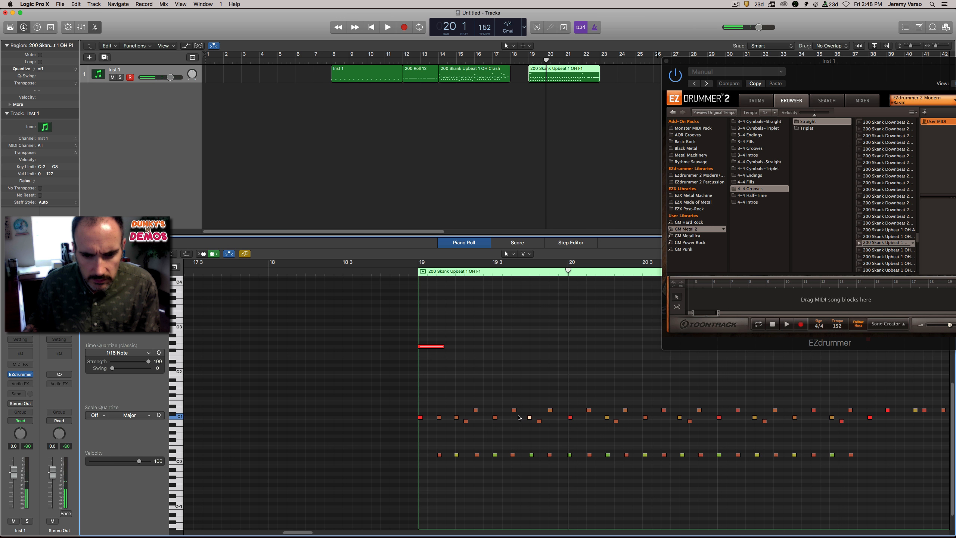
{"action": "double_click", "coordinate": [404, 270]}
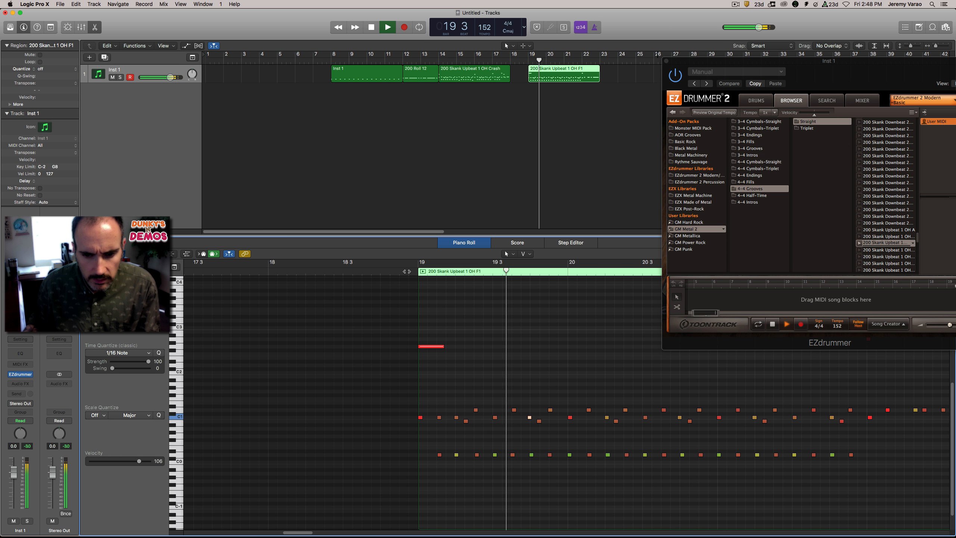
{"action": "key", "text": "space"}
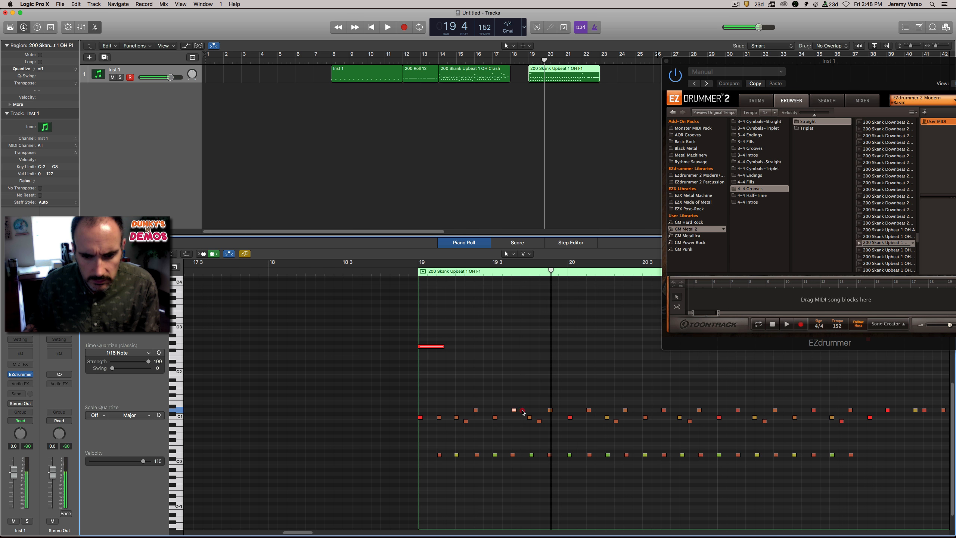
Try moving the D1 note after 19.3 closer to beat 4 and play from bar 19.
{"action": "left_click_drag", "start_coordinate": [523, 412], "coordinate": [524, 411]}
{"action": "double_click", "coordinate": [399, 271]}
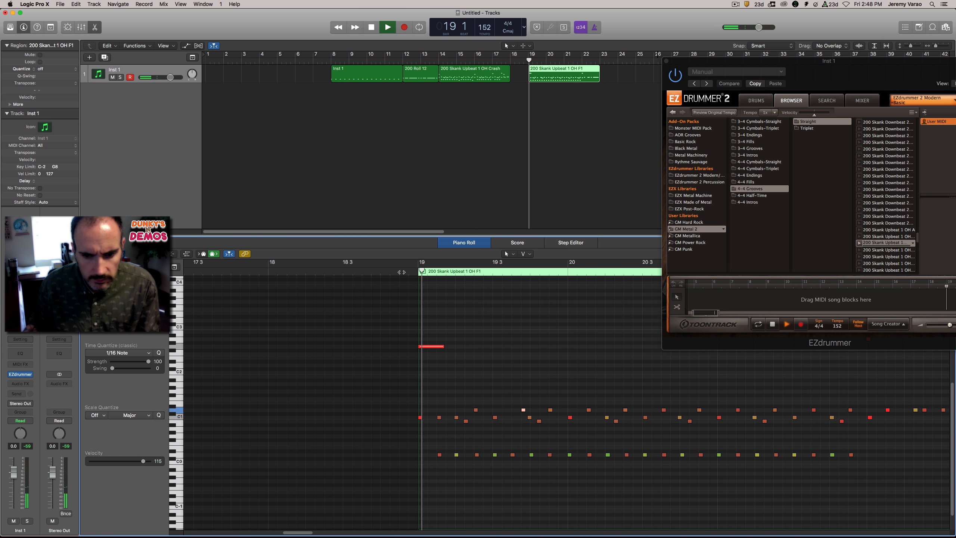
{"action": "key", "text": "space"}
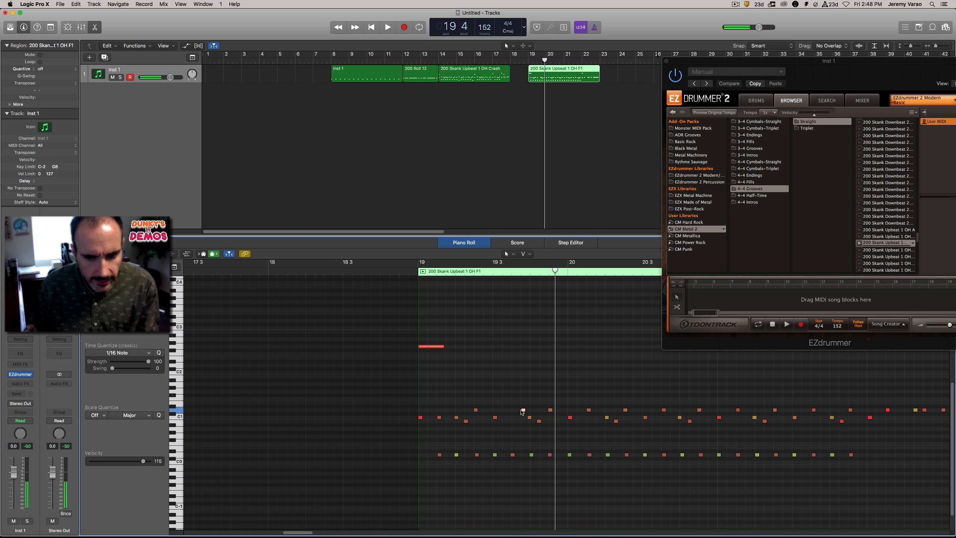
Make the D1 note after 19.3 longer, starting back at its earlier position, and play from bar 19.
{"action": "mouse_move", "coordinate": [523, 411]}
{"action": "left_mouse_down"}
{"action": "mouse_move", "coordinate": [514, 411]}
{"action": "mouse_move", "coordinate": [524, 410]}
{"action": "left_mouse_up"}
{"action": "left_click", "coordinate": [397, 272]}
{"action": "key", "text": "space"}
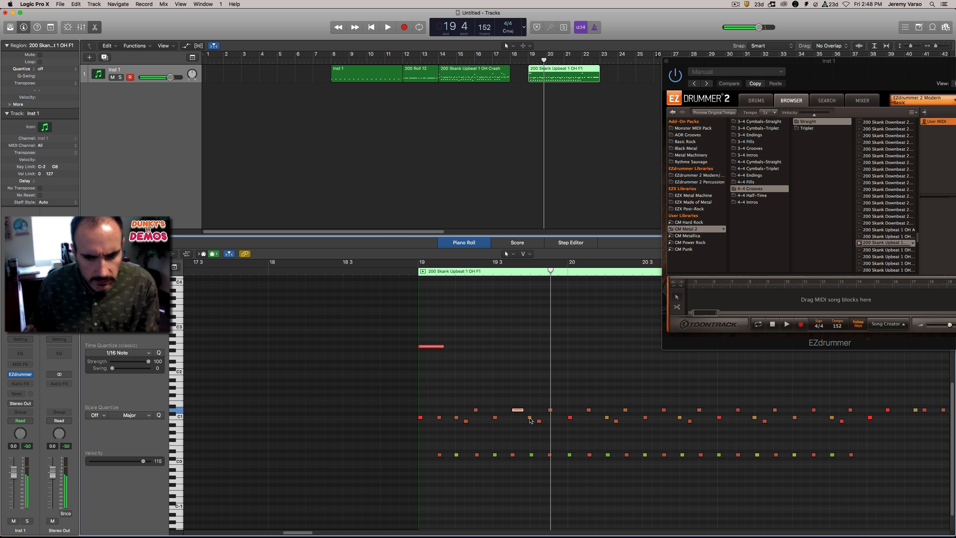
Shift the C1 note before beat 4 of bar 19 slightly earlier and the following B0 note slightly later, checking playback.
{"action": "left_click_drag", "start_coordinate": [529, 418], "coordinate": [526, 419]}
{"action": "left_click", "coordinate": [477, 272]}
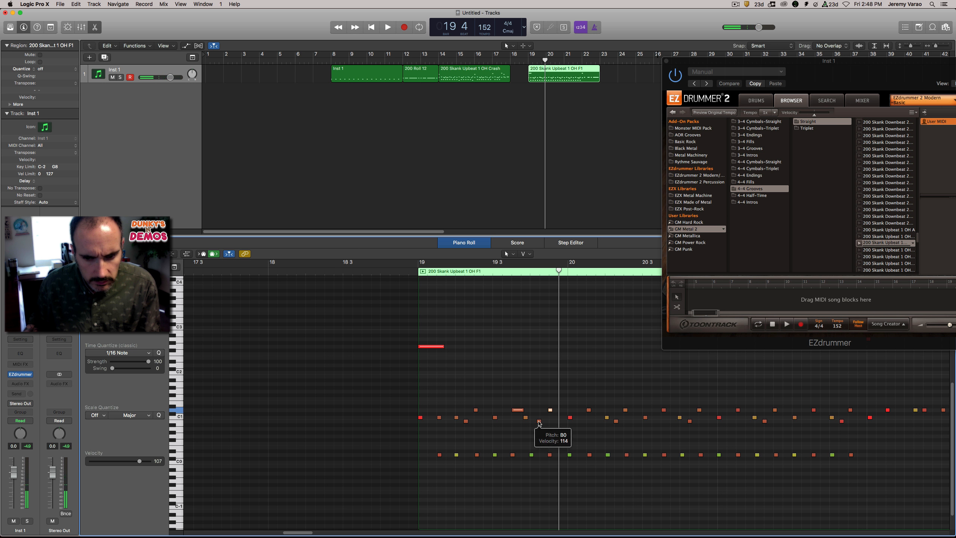
{"action": "left_click_drag", "start_coordinate": [539, 422], "coordinate": [542, 421]}
{"action": "left_click", "coordinate": [409, 272]}
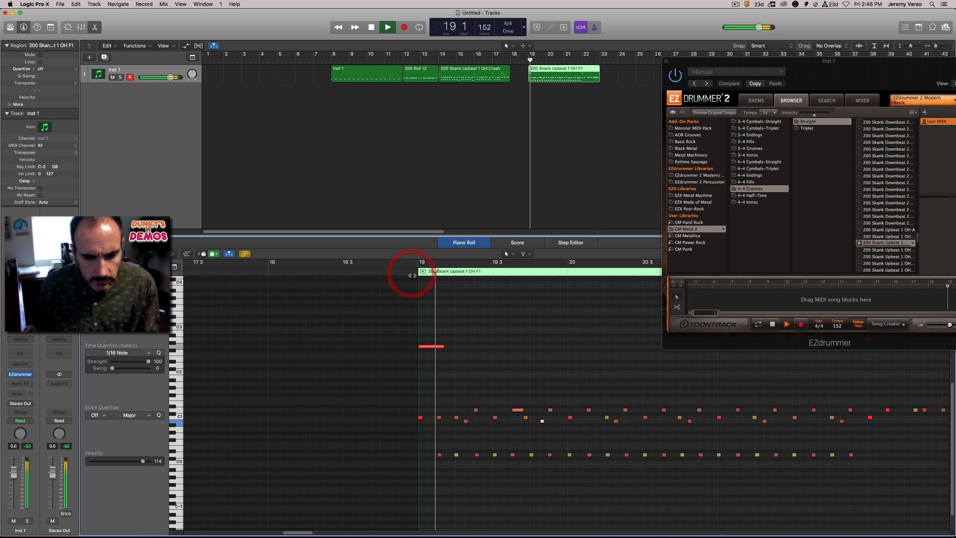
{"action": "key", "text": "space"}
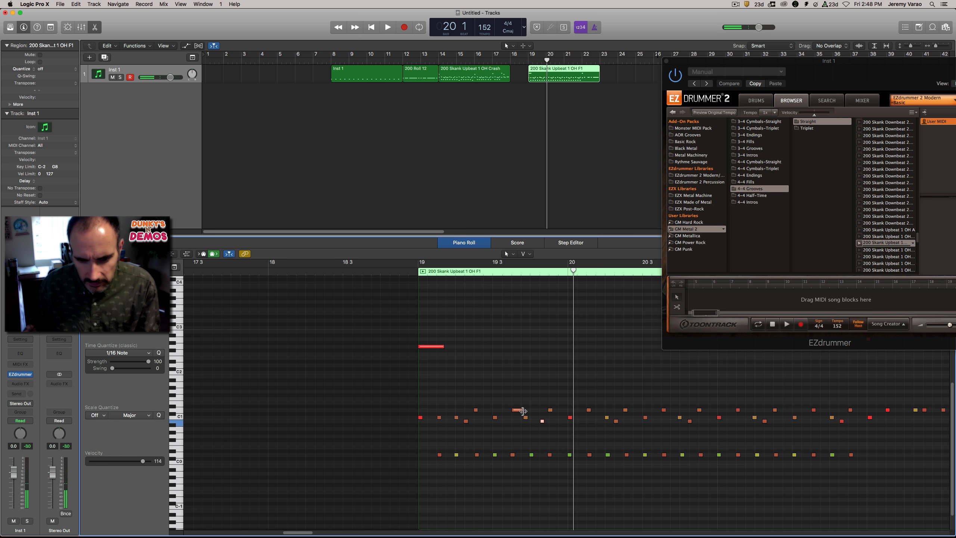
Shorten the lengthened D1 note in bar 19 slightly and play the groove from bar 19 to check it.
{"action": "left_click_drag", "start_coordinate": [523, 410], "coordinate": [520, 411]}
{"action": "left_click", "coordinate": [401, 271]}
{"action": "key", "text": "space"}
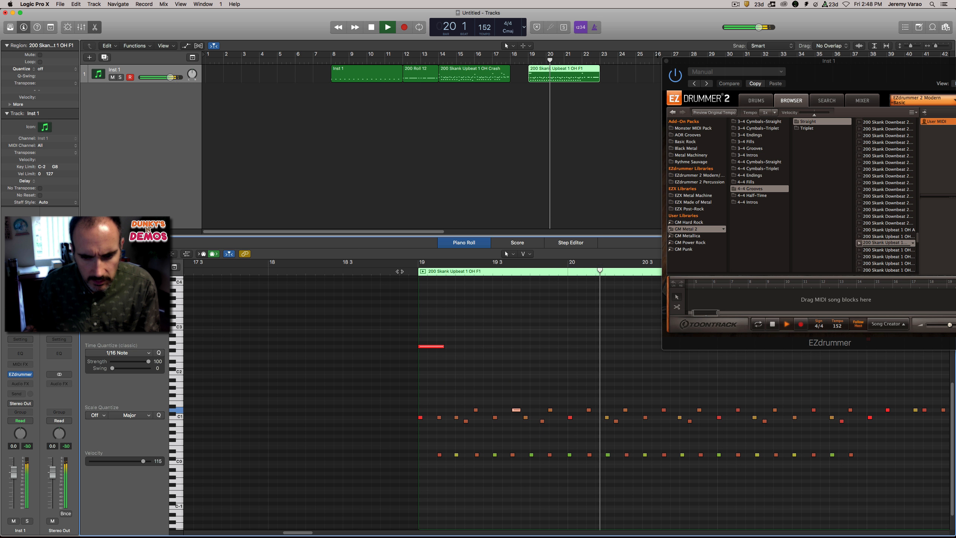
{"action": "key", "text": "space"}
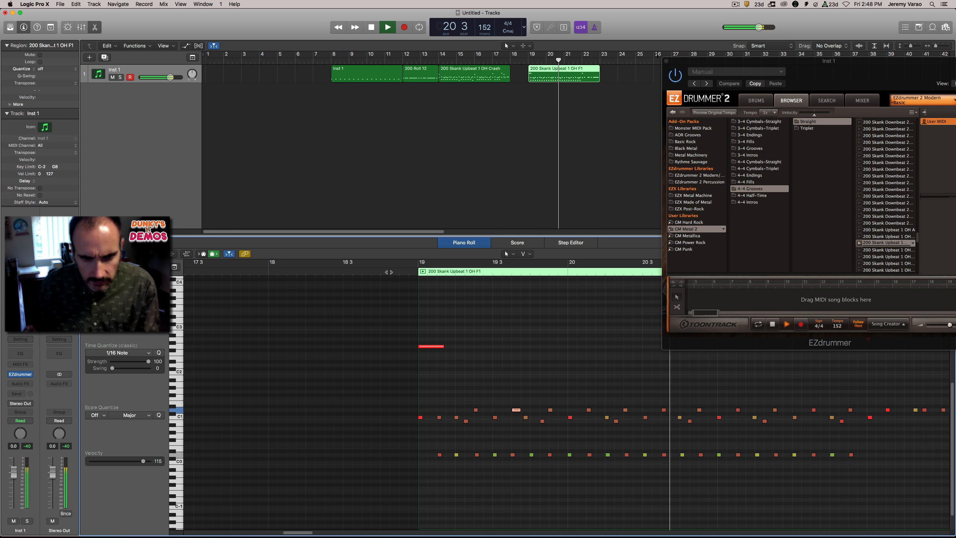
{"action": "left_click", "coordinate": [389, 271]}
{"action": "key", "text": "space"}
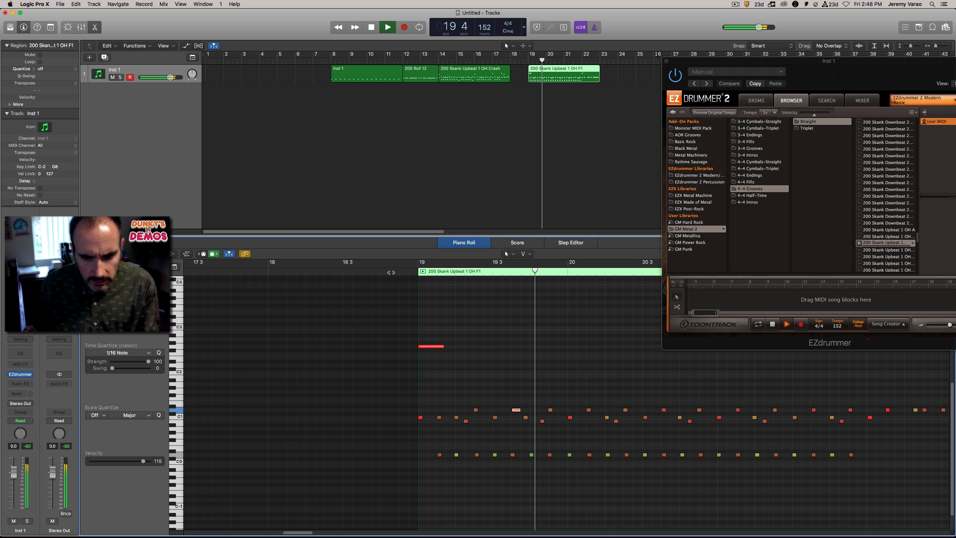
{"action": "key", "text": "space"}
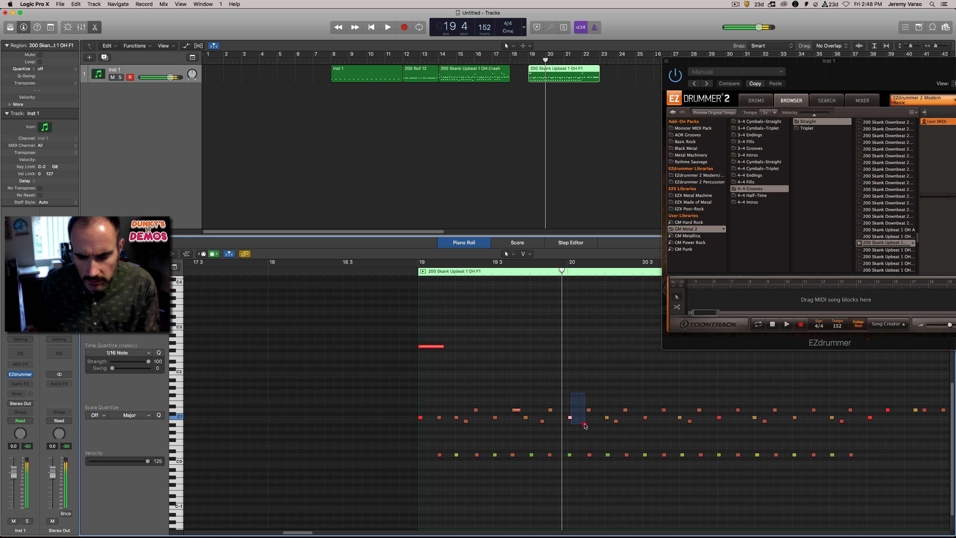
Replace the notes from bar 20 through the start of bar 21 with a copy of all the bar 19 notes, checking playback.
{"action": "left_click_drag", "start_coordinate": [584, 426], "coordinate": [720, 470]}
{"action": "key", "text": "Delete"}
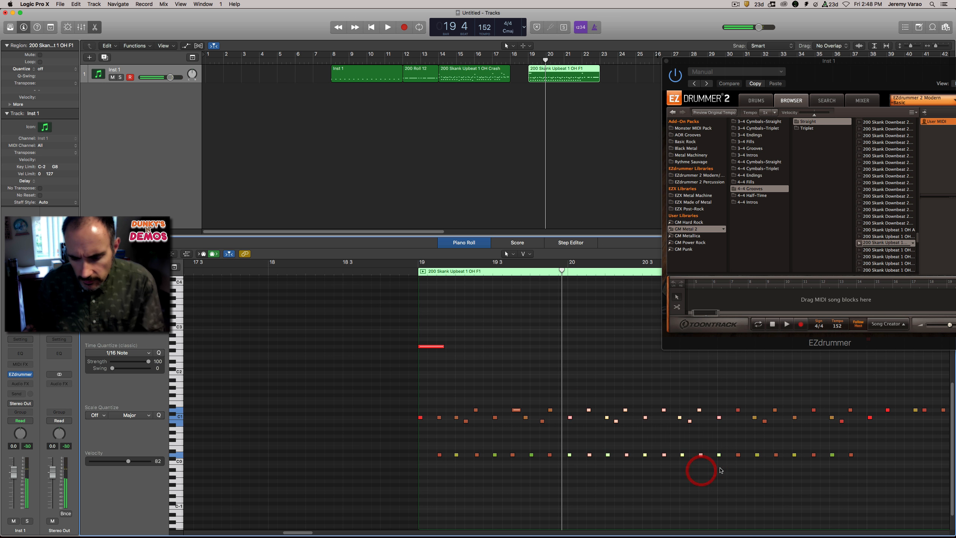
{"action": "left_click_drag", "start_coordinate": [568, 394], "coordinate": [419, 477]}
{"action": "left_click_drag", "start_coordinate": [387, 322], "coordinate": [563, 480]}
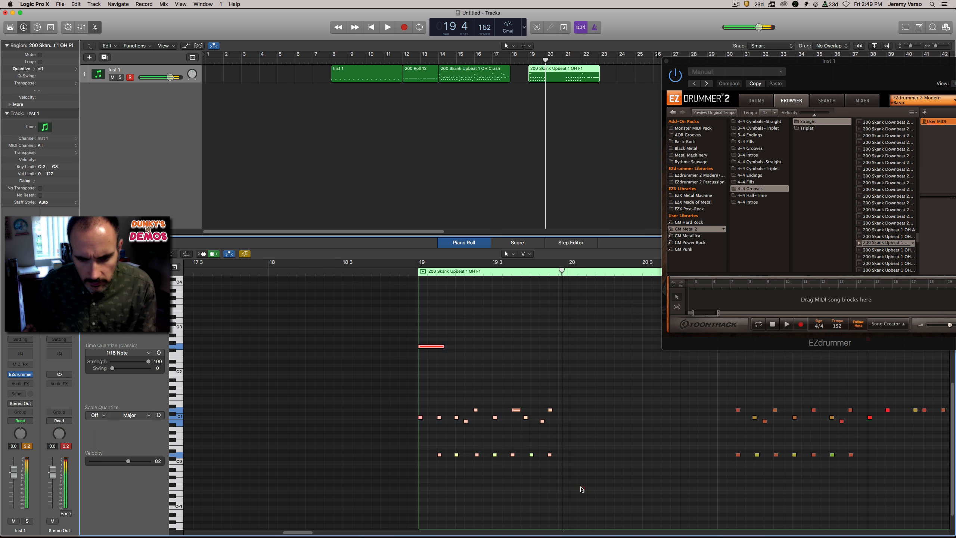
{"action": "left_click_drag", "start_coordinate": [420, 419], "coordinate": [570, 421]}
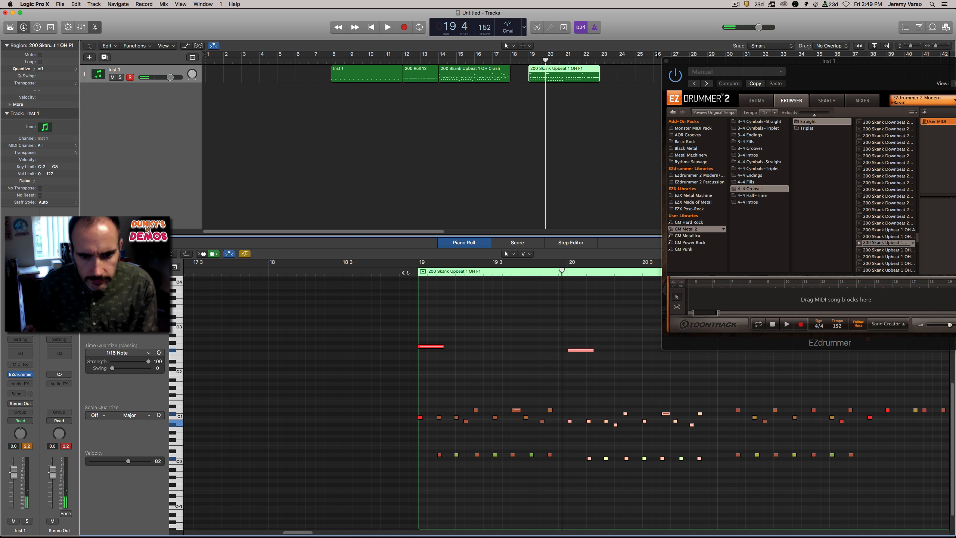
{"action": "left_click", "coordinate": [405, 273]}
{"action": "key", "text": "space"}
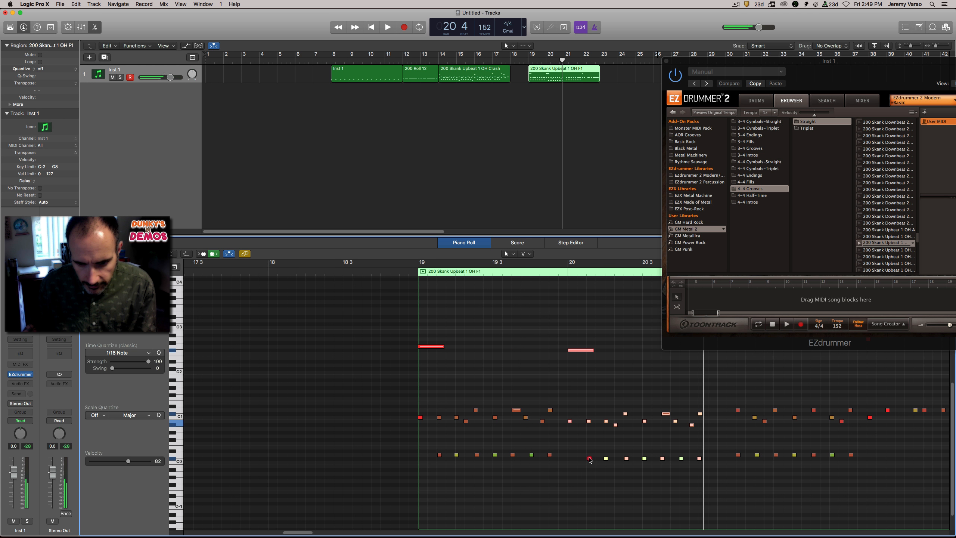
Raise the copied bar 20 notes one semitone to line up with the bar 19 pitches and play from bar 19.
{"action": "left_click_drag", "start_coordinate": [589, 459], "coordinate": [589, 455]}
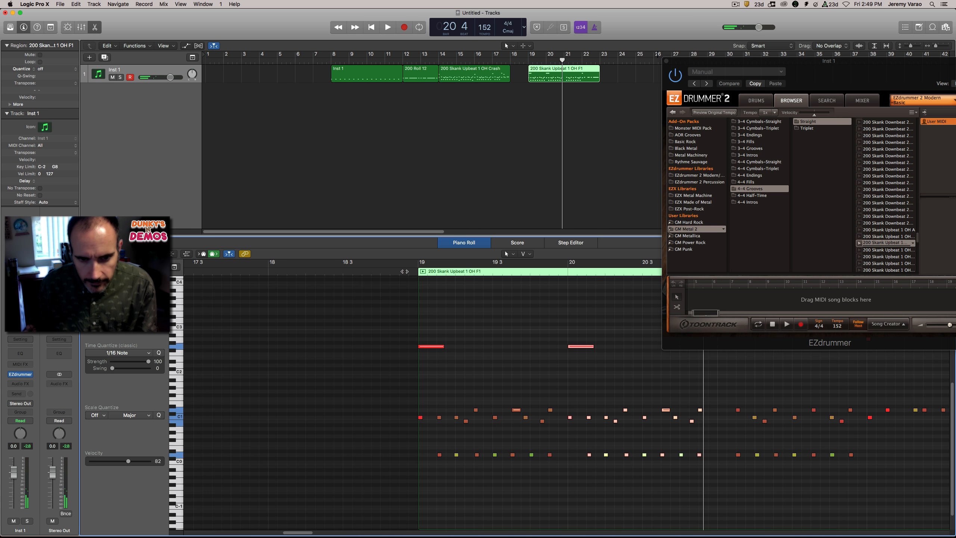
{"action": "left_click", "coordinate": [405, 272]}
{"action": "key", "text": "space"}
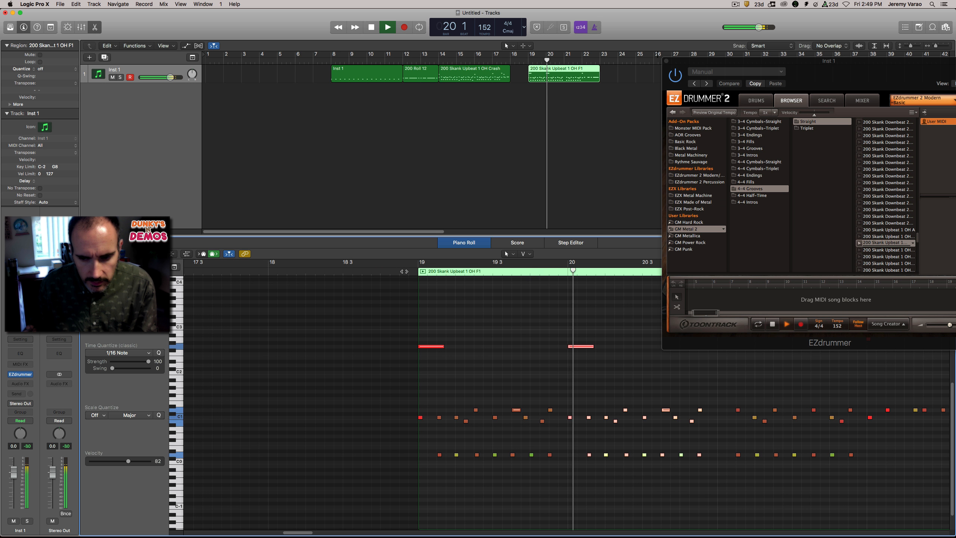
{"action": "key", "text": "space"}
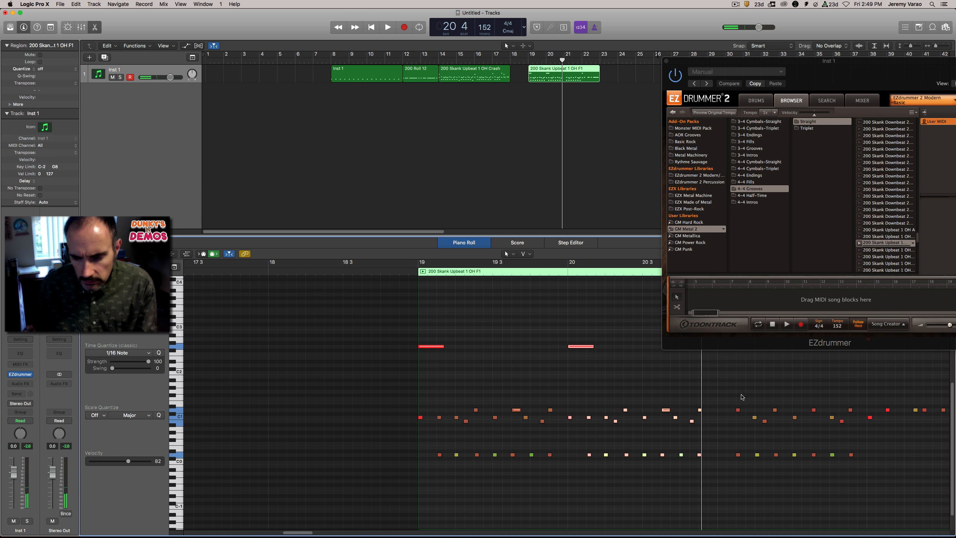
Close the EZdrummer window and continue playback through bar 21.
{"action": "left_click", "coordinate": [666, 61]}
{"action": "key", "text": "space"}
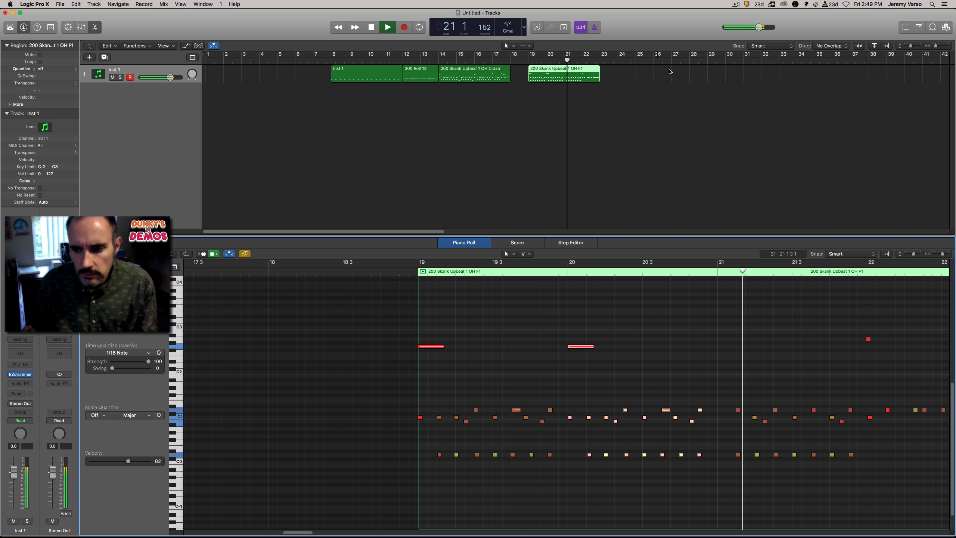
{"action": "key", "text": "space"}
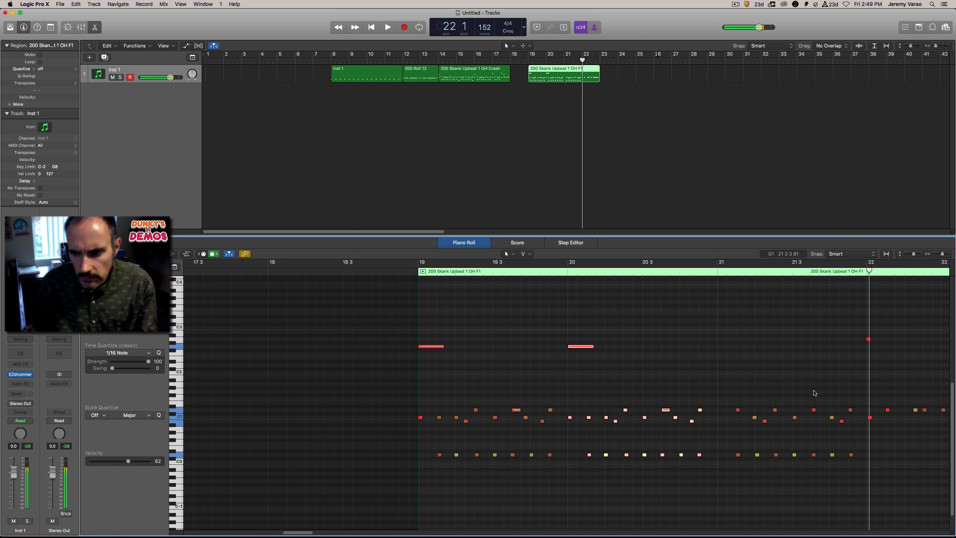
Replace the notes in bar 21 with a copy of all the bar 20 notes and play from bar 19.
{"action": "left_click_drag", "start_coordinate": [725, 392], "coordinate": [854, 475]}
{"action": "key", "text": "Delete"}
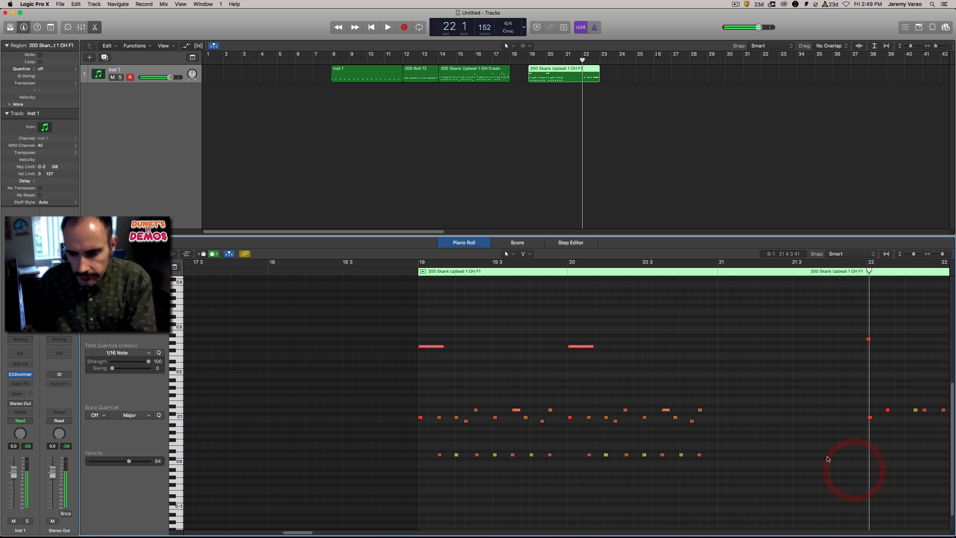
{"action": "left_click_drag", "start_coordinate": [712, 393], "coordinate": [572, 487]}
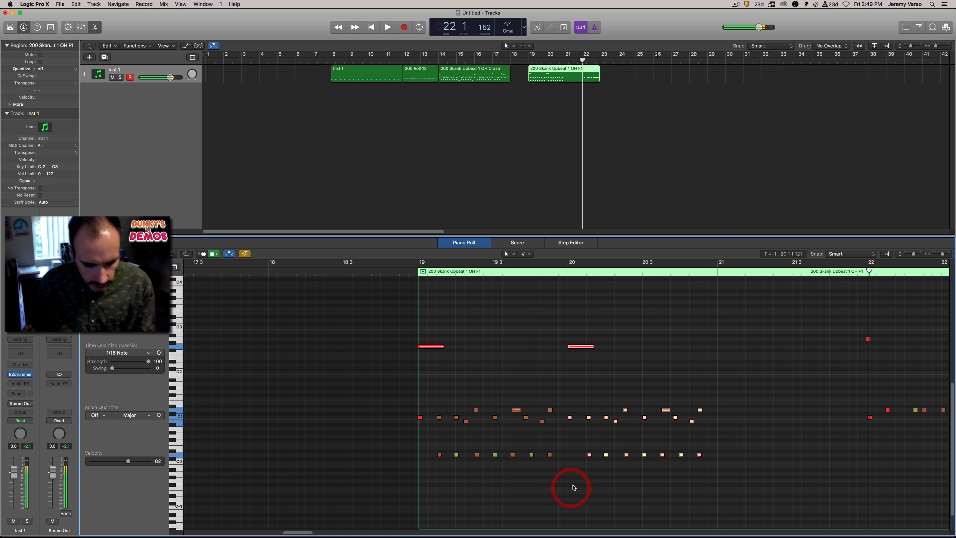
{"action": "left_click", "coordinate": [717, 273]}
{"action": "key", "text": "super+v"}
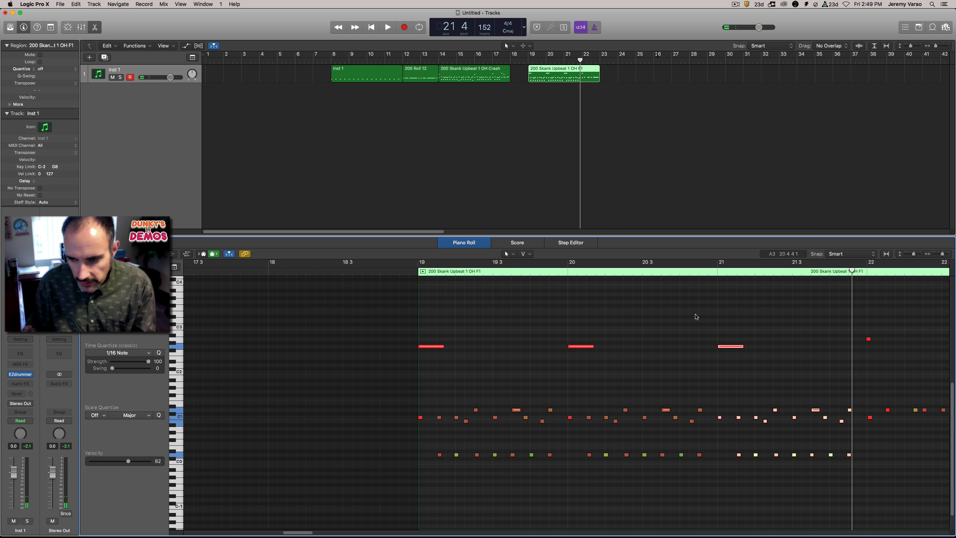
{"action": "left_click", "coordinate": [410, 269]}
{"action": "left_click", "coordinate": [410, 269]}
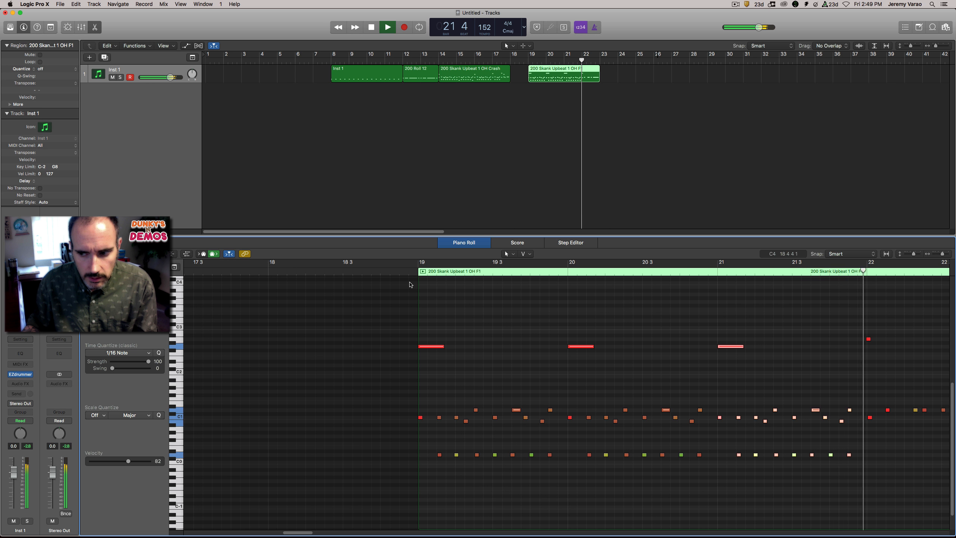
{"action": "key", "text": "space"}
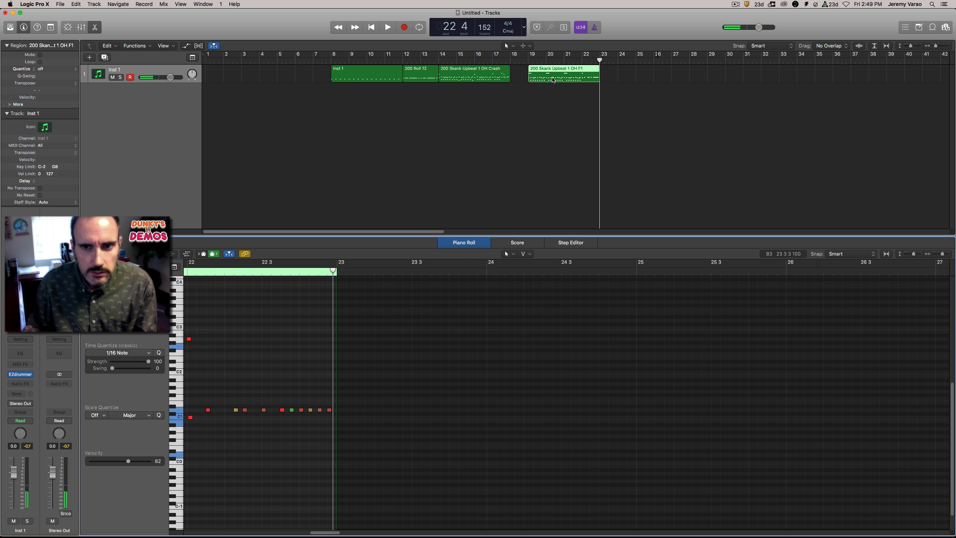
Move the 200 Skank Upbeat 1 OH F1 region to bar 18, directly after the preceding region, and play the whole arrangement from bar 8.
{"action": "left_click_drag", "start_coordinate": [553, 79], "coordinate": [535, 80]}
{"action": "left_click", "coordinate": [609, 89]}
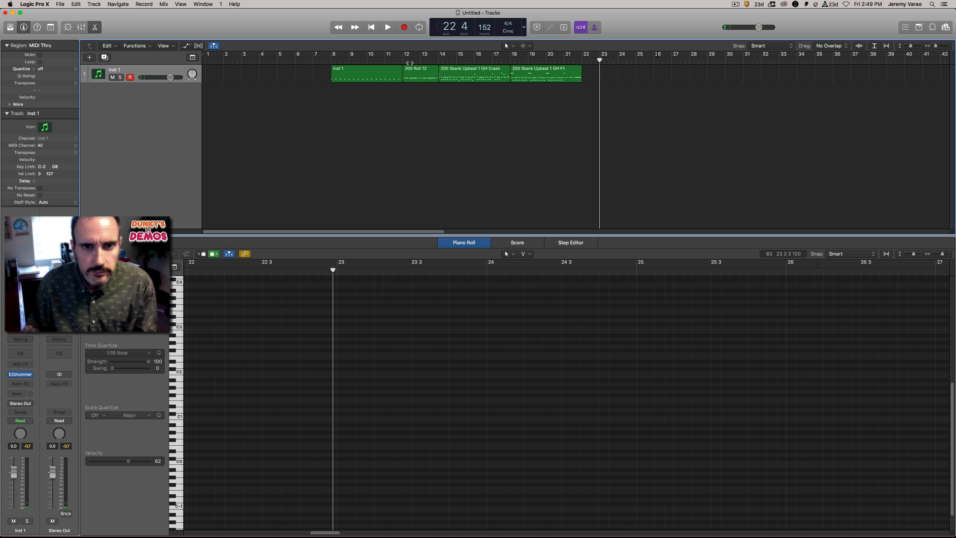
{"action": "left_click", "coordinate": [329, 60]}
{"action": "key", "text": "space"}
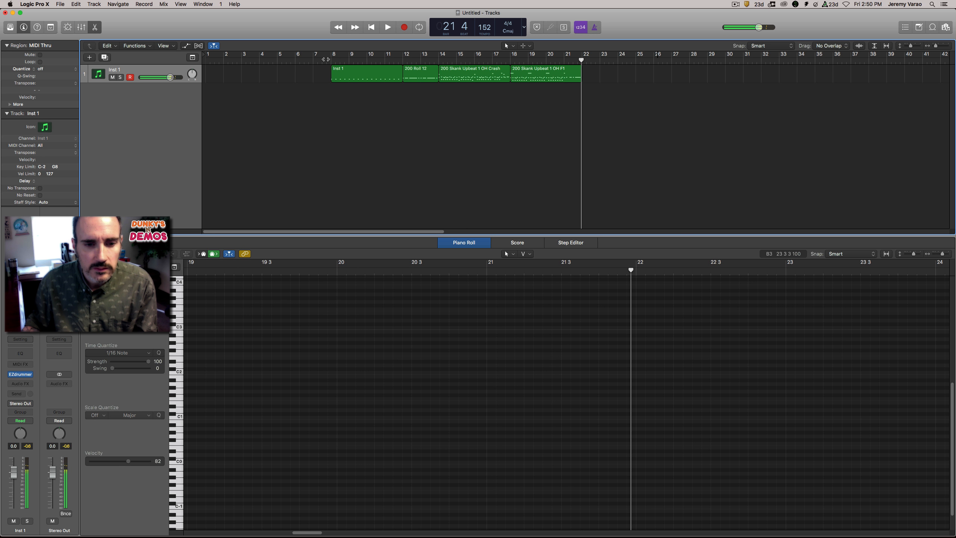
Copy the C1 kick note at the start of bar 21 of the OH F1 region to 21.1.4, checking playback.
{"action": "left_click", "coordinate": [567, 70]}
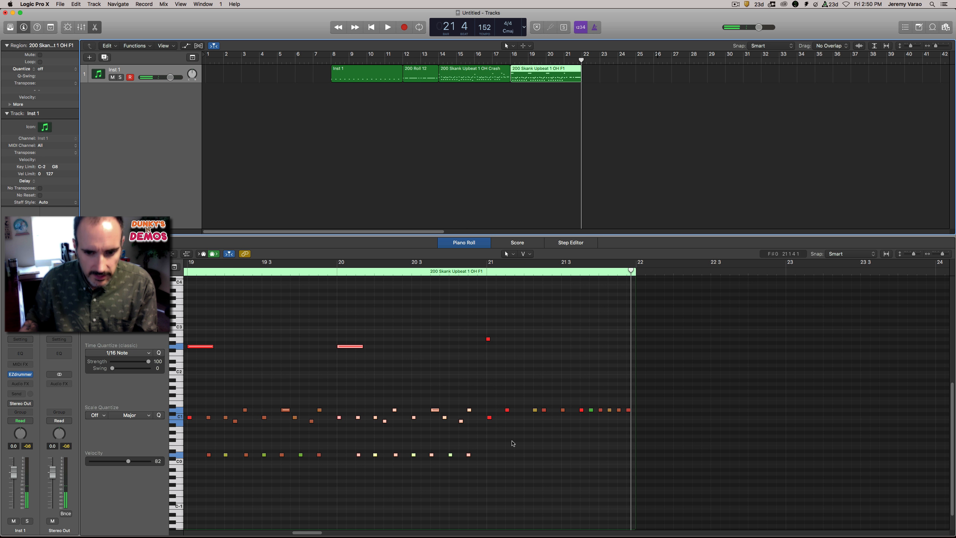
{"action": "left_click", "coordinate": [481, 274]}
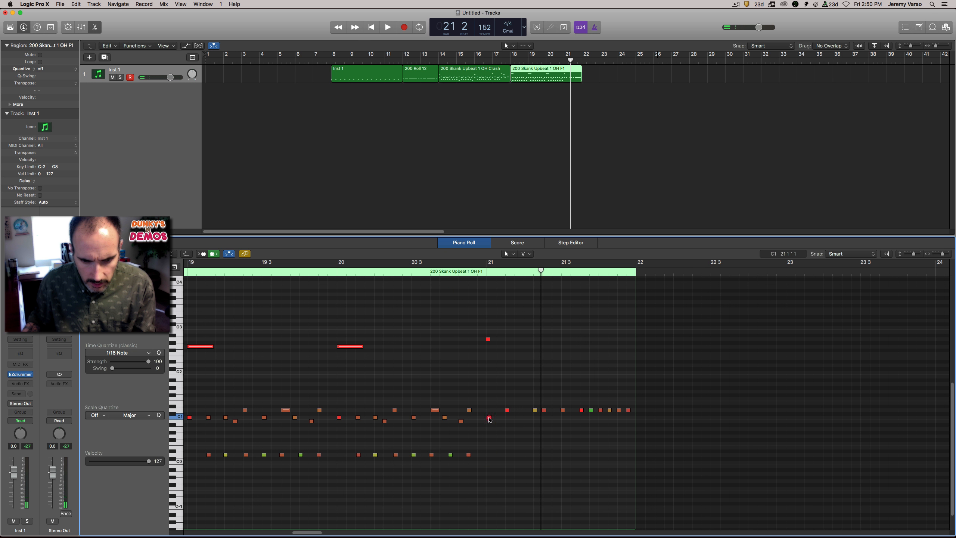
{"action": "left_click_drag", "start_coordinate": [489, 417], "coordinate": [517, 418]}
{"action": "key", "text": "space"}
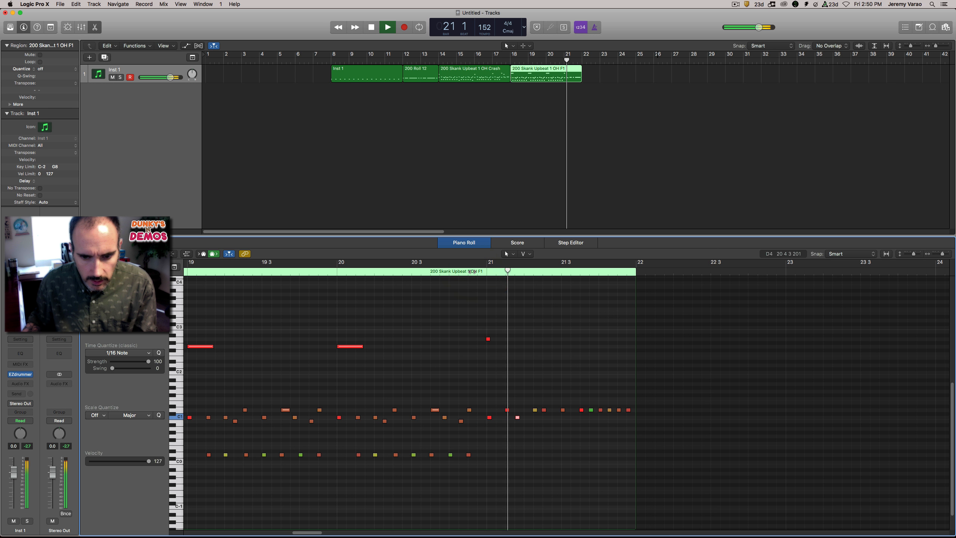
{"action": "key", "text": "space"}
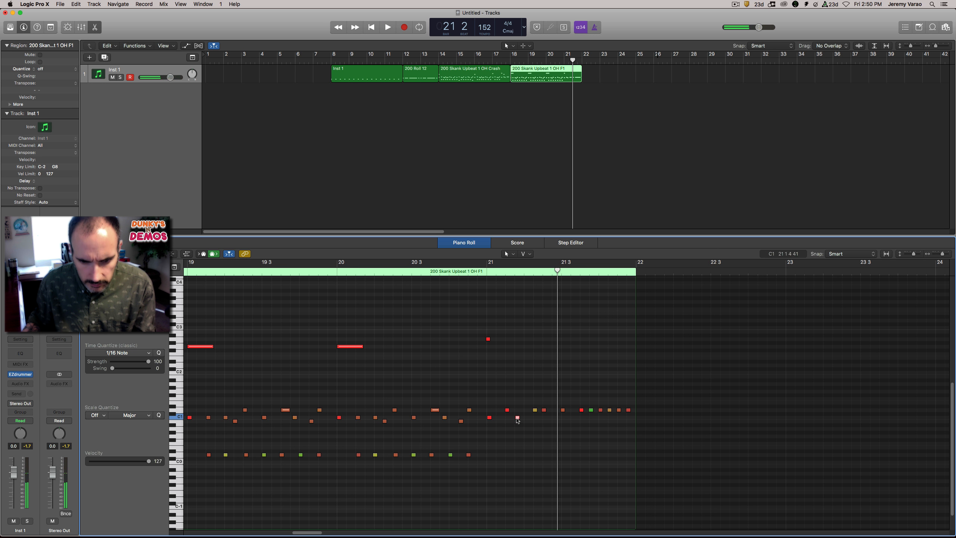
Copy the C1 note at 21.1.4 to 21.2.3 and play repeatedly from the end of bar 20 to check it.
{"action": "mouse_move", "coordinate": [516, 419]}
{"action": "left_click_drag", "start_coordinate": [516, 419], "coordinate": [542, 418]}
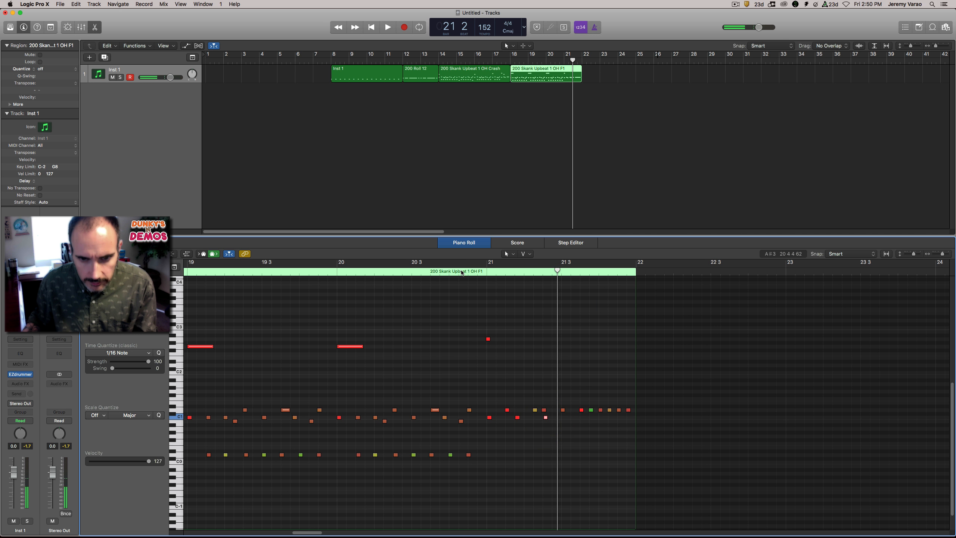
{"action": "double_click", "coordinate": [463, 271]}
{"action": "key", "text": "space"}
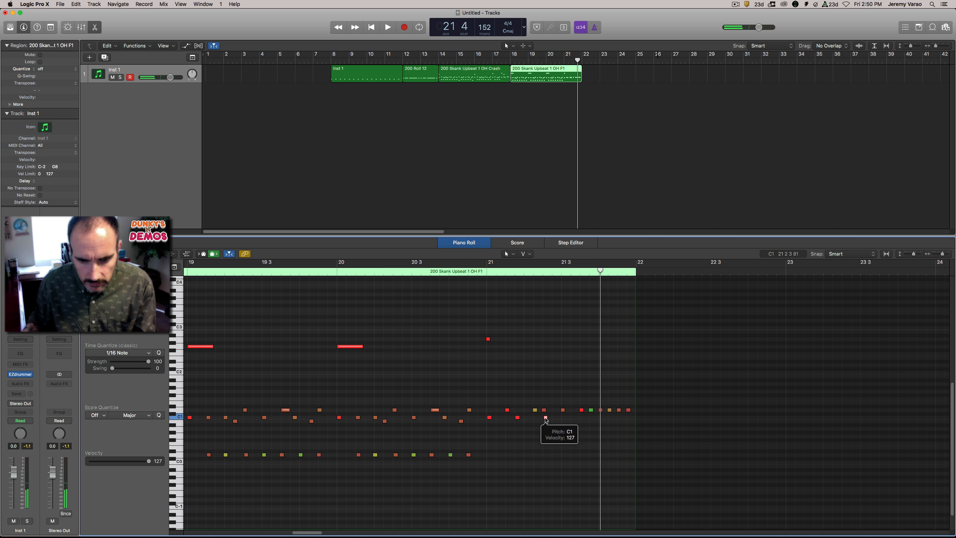
{"action": "double_click", "coordinate": [463, 270]}
{"action": "key", "text": "space"}
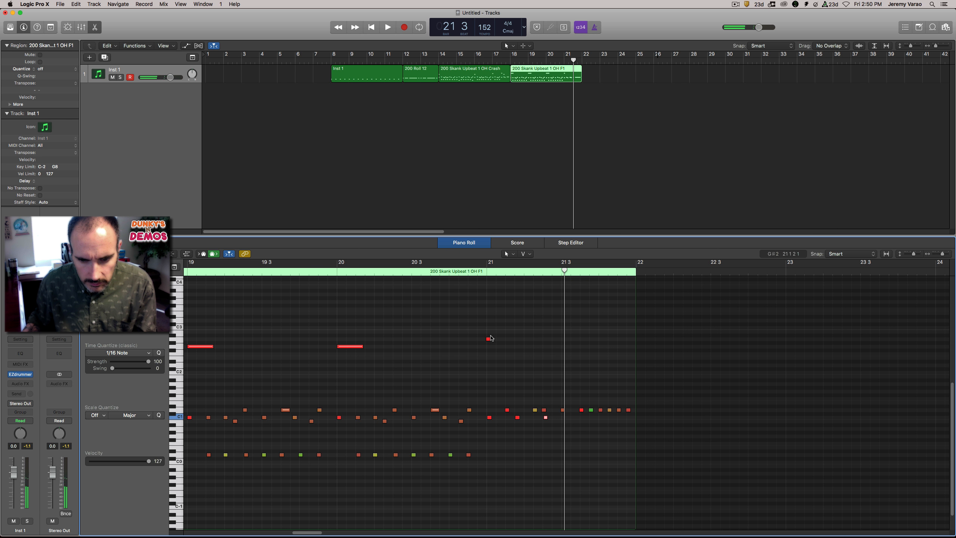
{"action": "double_click", "coordinate": [459, 273]}
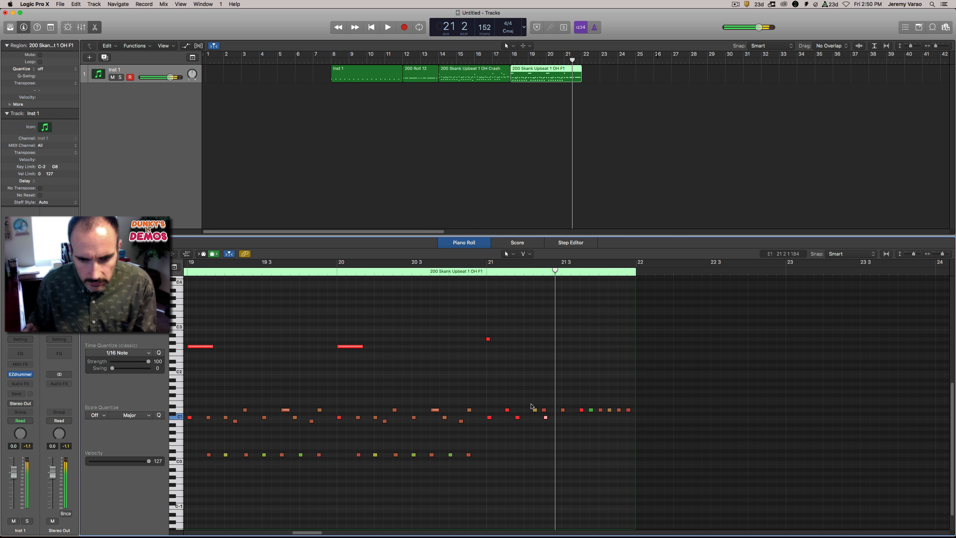
Move the C1 note at 21.2.3 one sixteenth earlier and play from the end of bar 20.
{"action": "left_click_drag", "start_coordinate": [540, 418], "coordinate": [531, 417]}
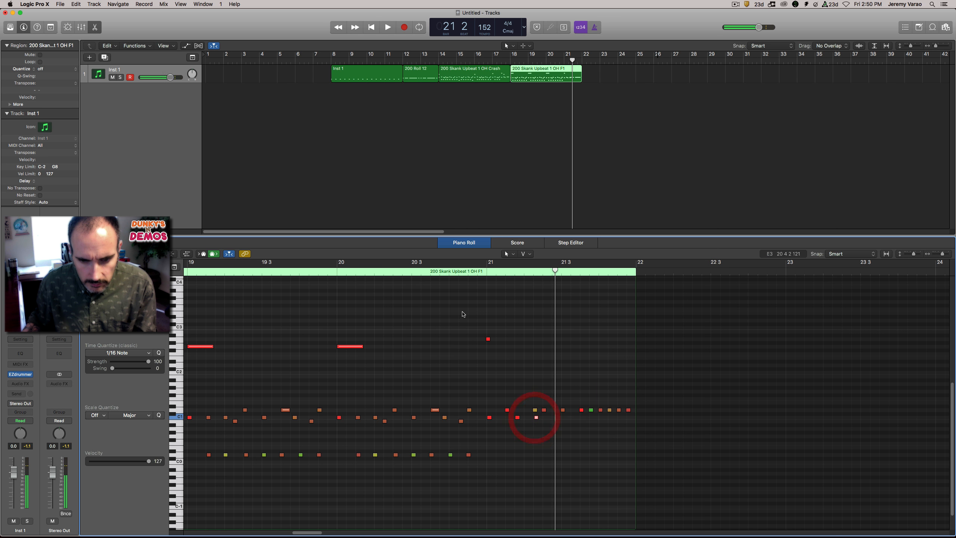
{"action": "double_click", "coordinate": [455, 273]}
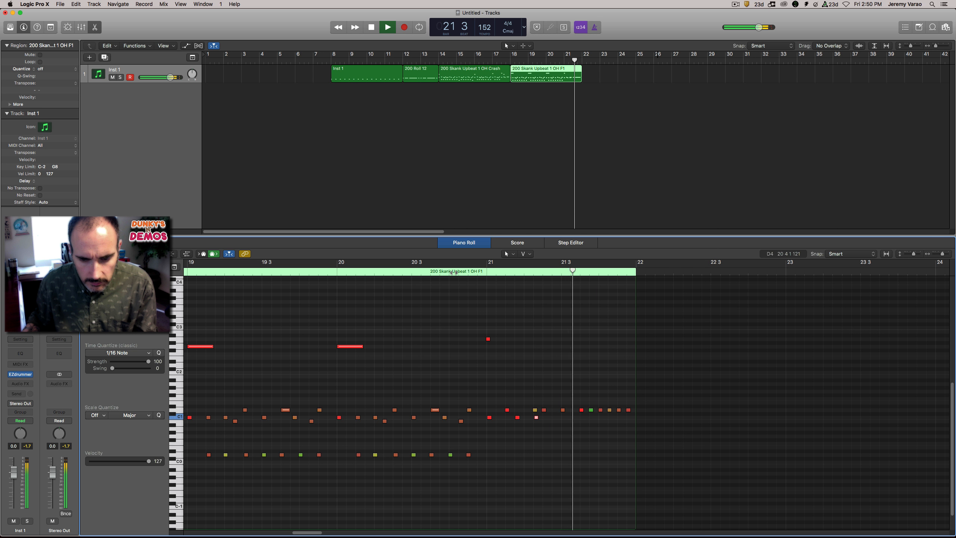
{"action": "key", "text": "space"}
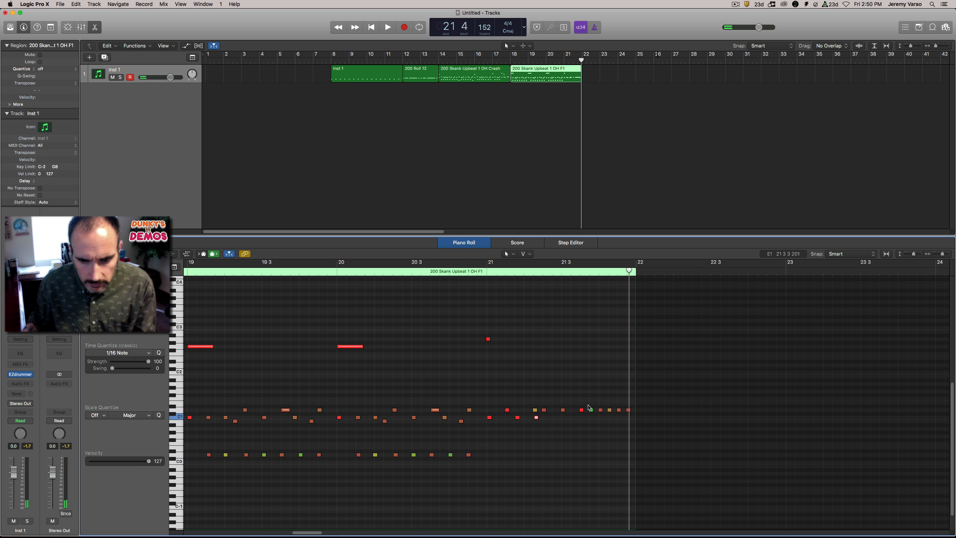
Raise the velocities of the quieter D1 notes at 21.3.4 and 21.4.2 and play the fill from bar 21.
{"action": "left_click_drag", "start_coordinate": [610, 413], "coordinate": [608, 399]}
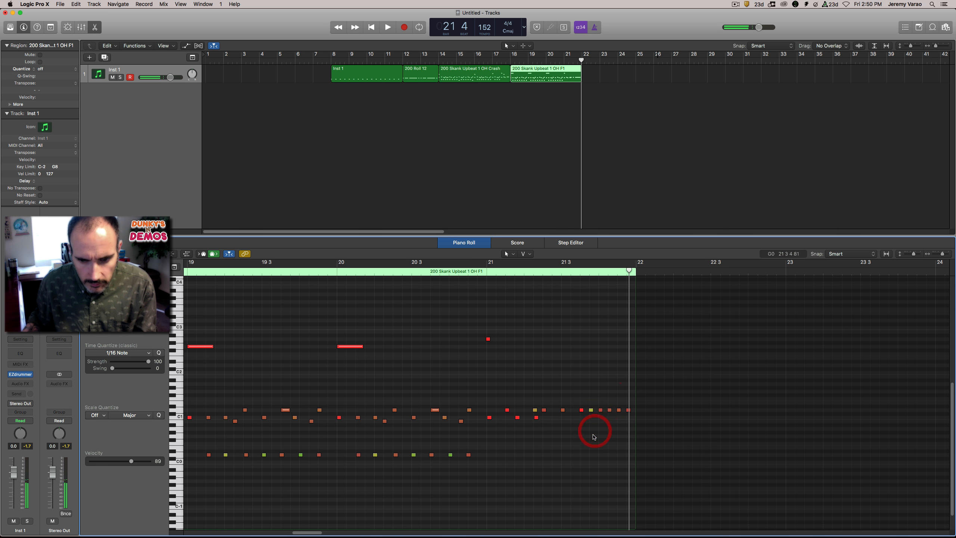
{"action": "left_click", "coordinate": [483, 271]}
{"action": "key", "text": "space"}
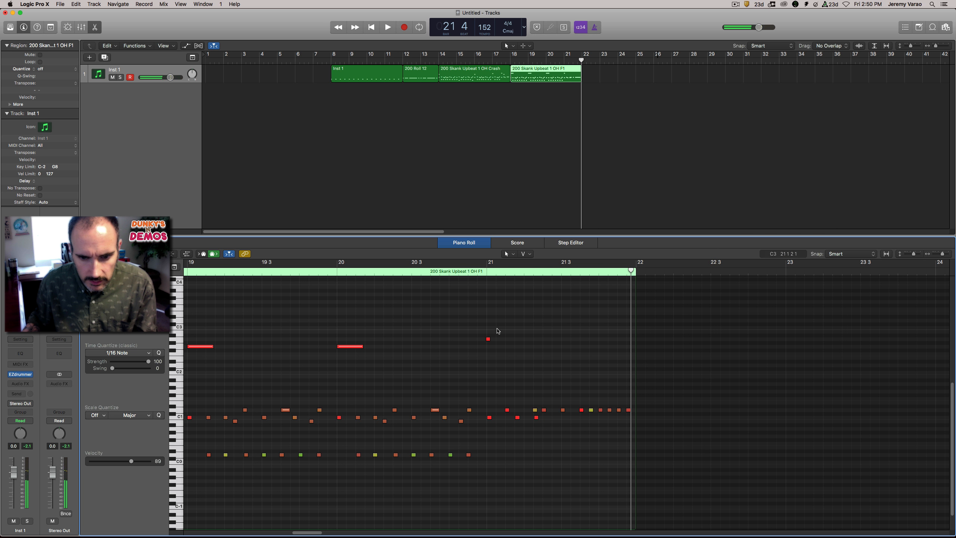
Copy the C1 note at 21.1.4 up to E2 as a cymbal hit and play the fill to check it.
{"action": "left_click_drag", "start_coordinate": [518, 419], "coordinate": [514, 356]}
{"action": "double_click", "coordinate": [469, 272]}
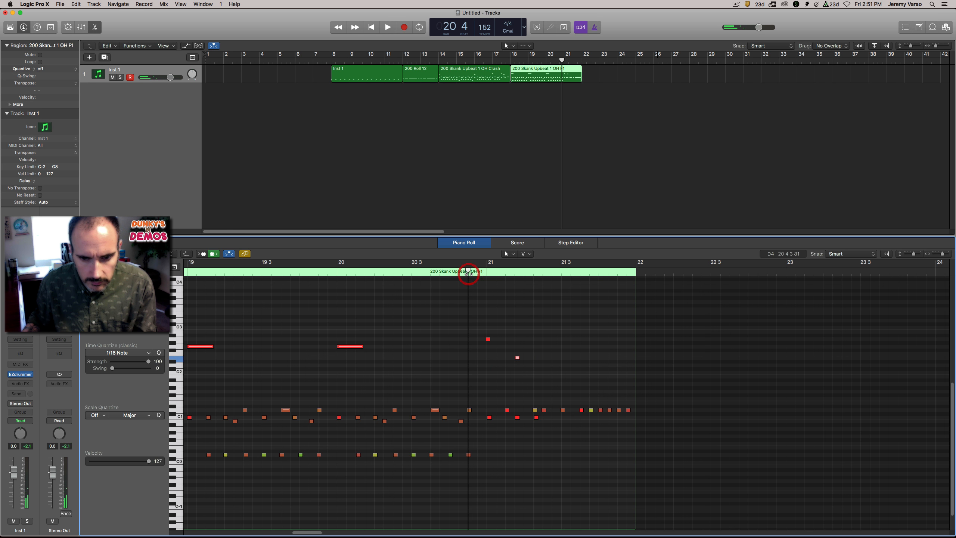
{"action": "key", "text": "space"}
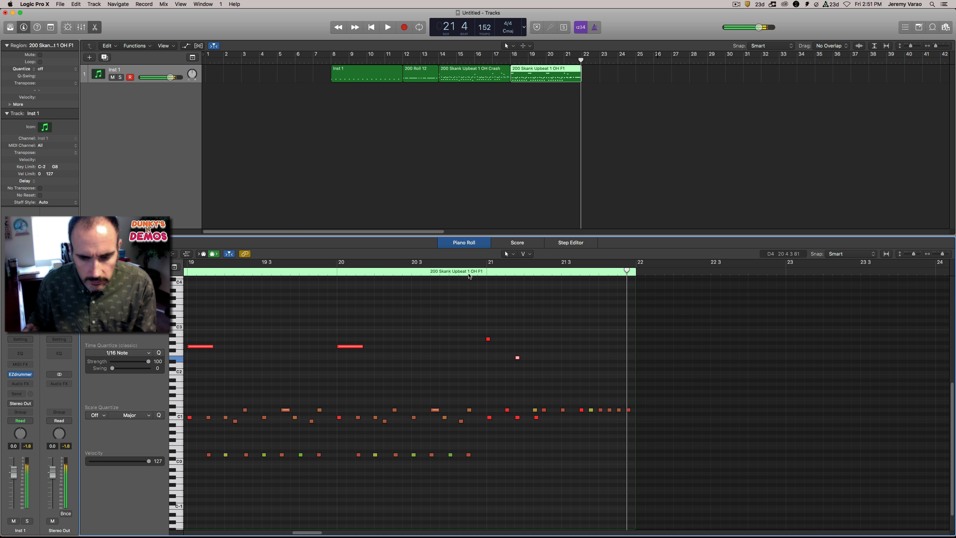
{"action": "double_click", "coordinate": [467, 271]}
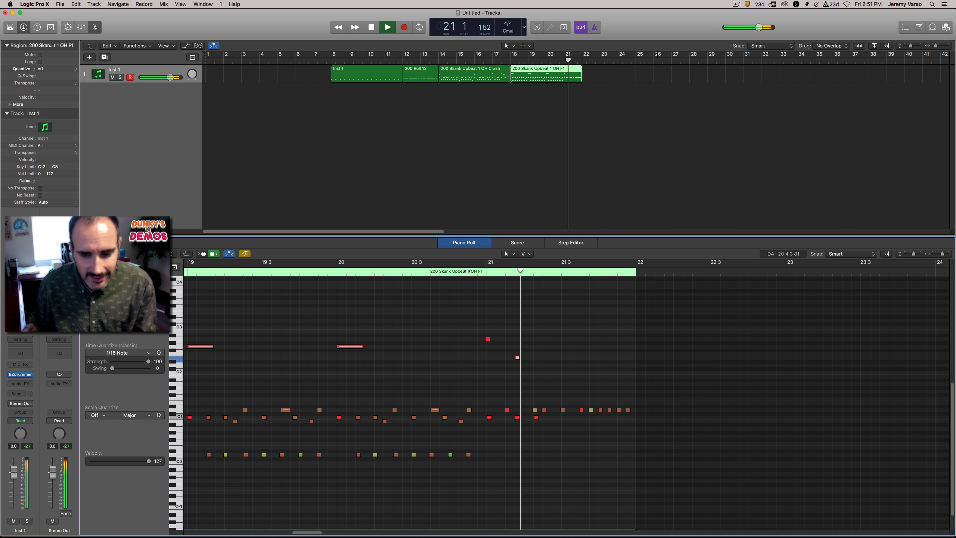
{"action": "key", "text": "space"}
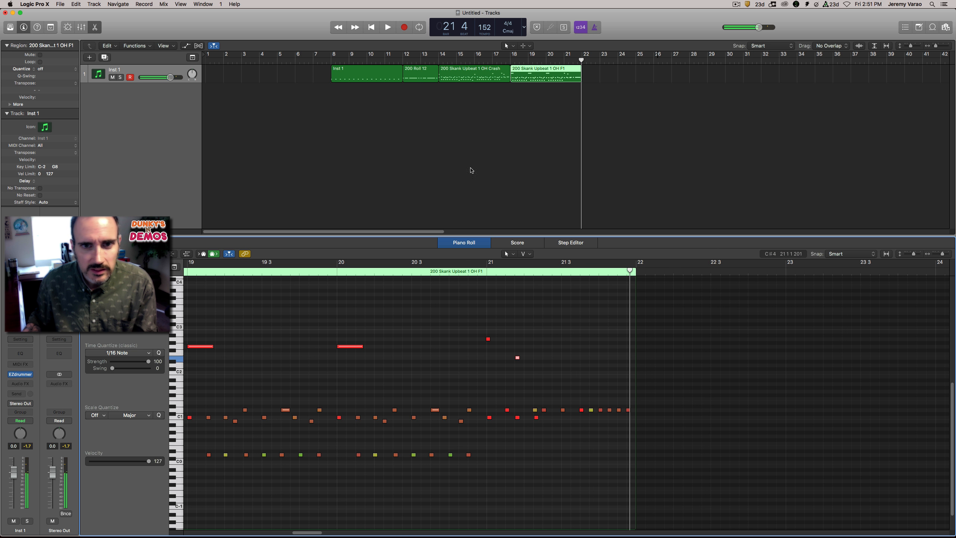
Copy the 200 Skank Upbeat 1 OH Crash region from bar 14 to bar 22 and play from bar 18.
{"action": "left_click", "coordinate": [451, 76]}
{"action": "mouse_move", "coordinate": [450, 78]}
{"action": "left_mouse_down"}
{"action": "mouse_move", "coordinate": [591, 78]}
{"action": "mouse_move", "coordinate": [583, 80]}
{"action": "left_mouse_up"}
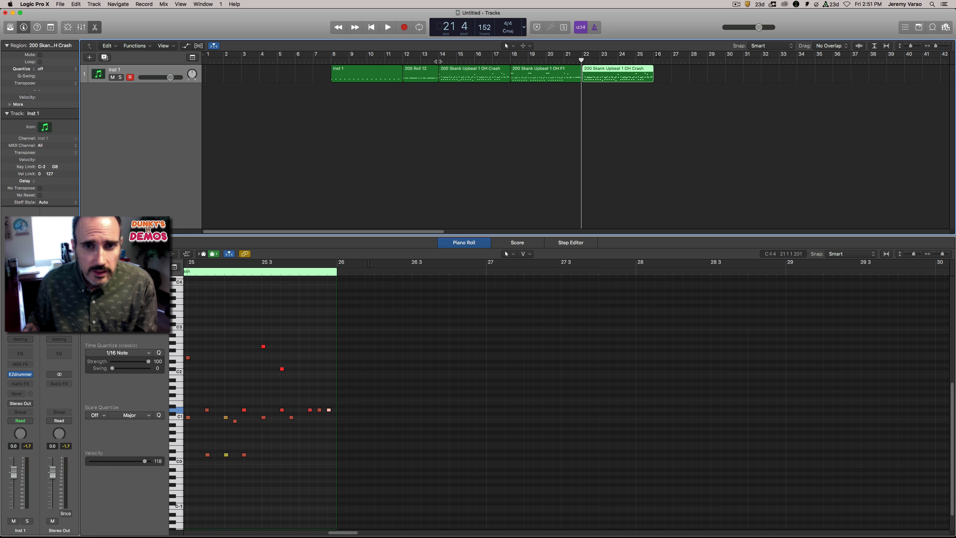
{"action": "left_click", "coordinate": [506, 60]}
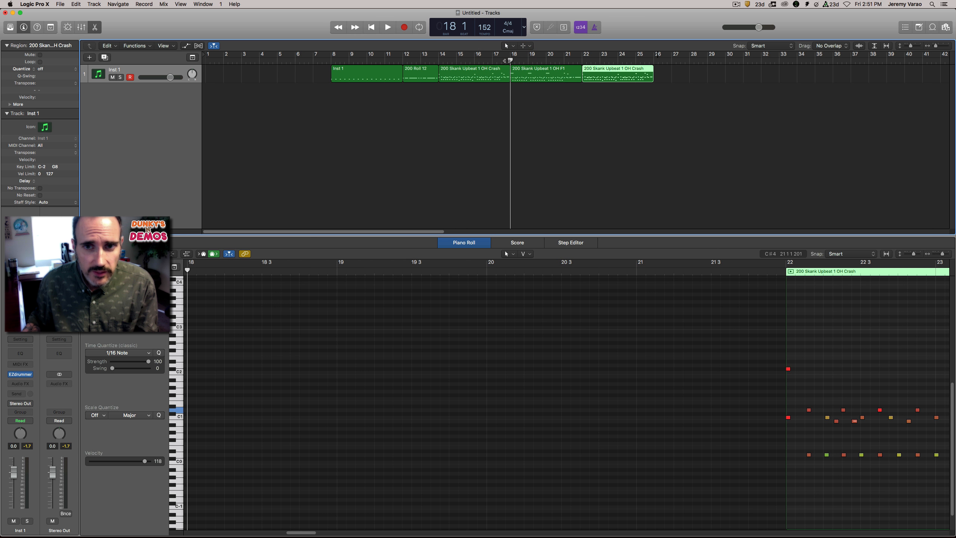
{"action": "left_click", "coordinate": [507, 60]}
{"action": "key", "text": "space"}
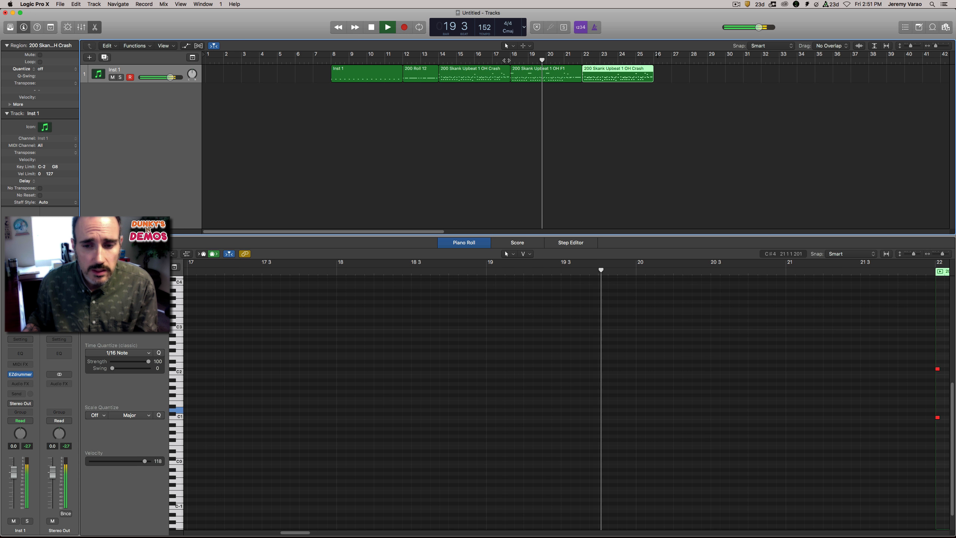
Play the regions at bars 18 and 22, and play the bar 14 region for comparison.
{"action": "left_click", "coordinate": [570, 78], "text": "shift"}
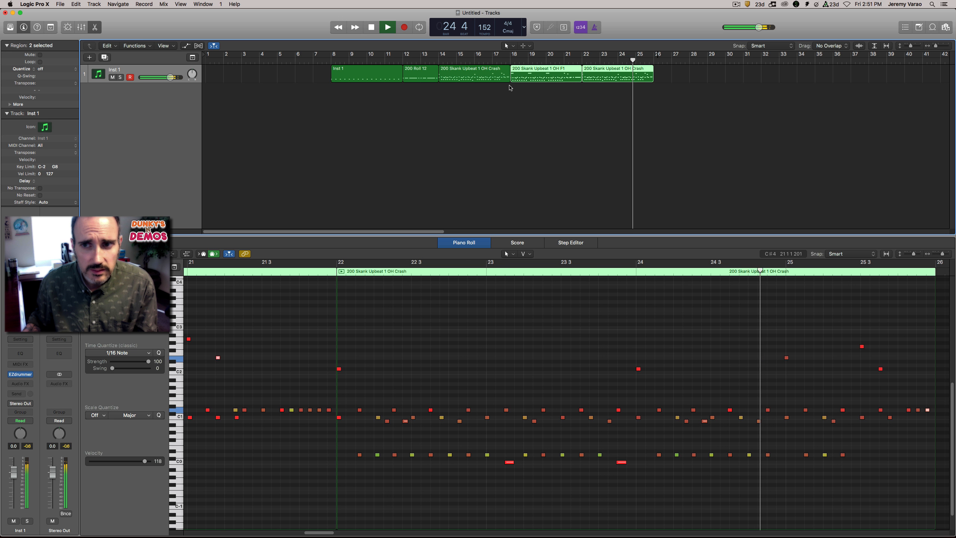
{"action": "key", "text": "space"}
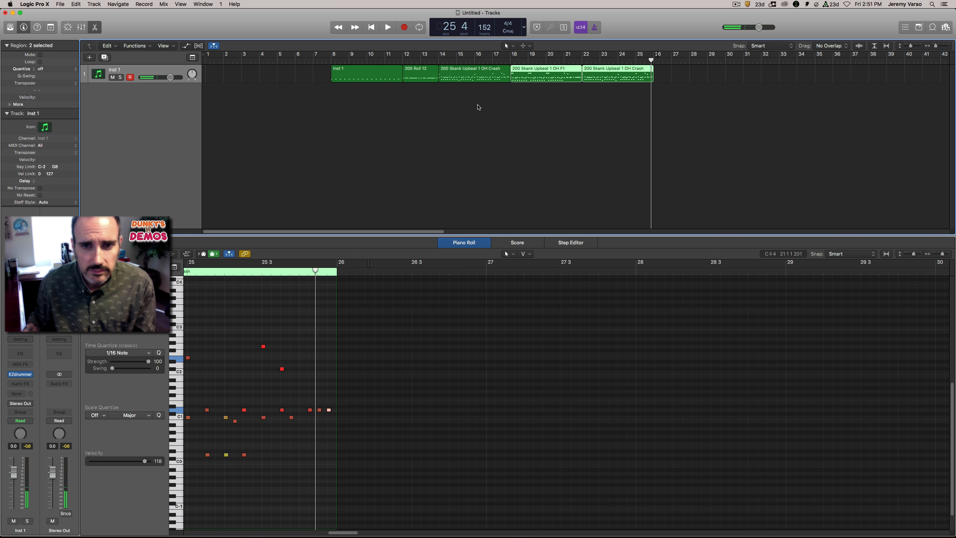
{"action": "left_click", "coordinate": [446, 75]}
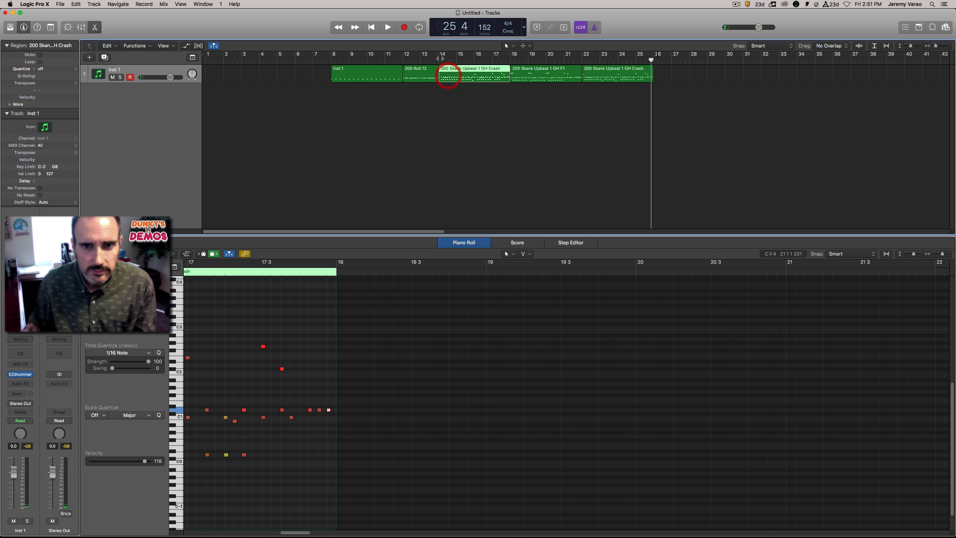
{"action": "key", "text": "space"}
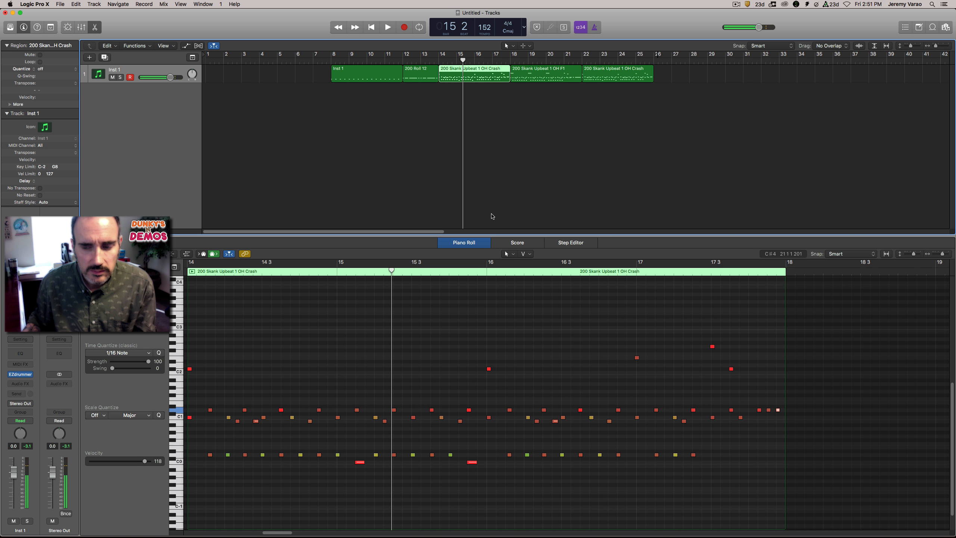
Open the EZdrummer plug-in and preview the second 200 Skank Upbeat 1 OH groove in the GM Metal 2 4-4 Grooves folder.
{"action": "key", "text": "super+Tab"}
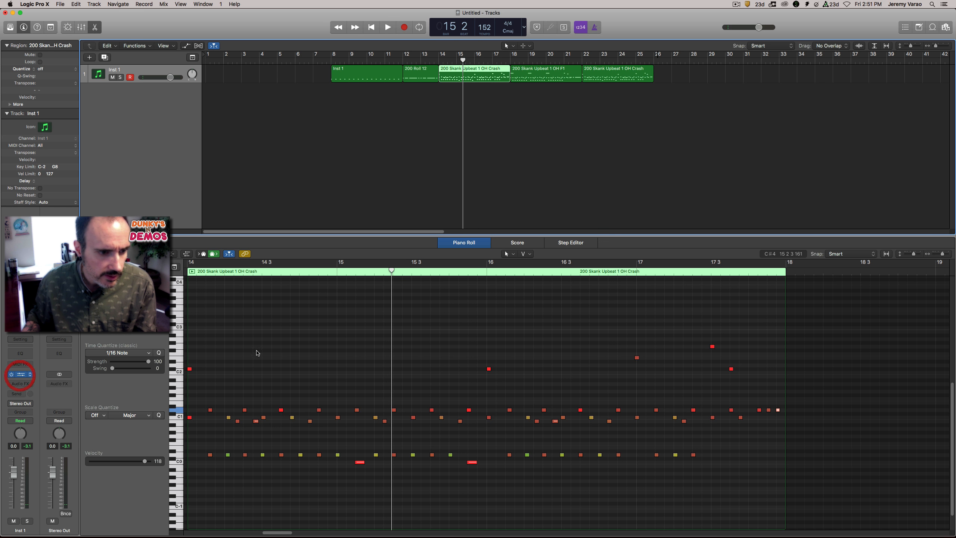
{"action": "key", "text": "v"}
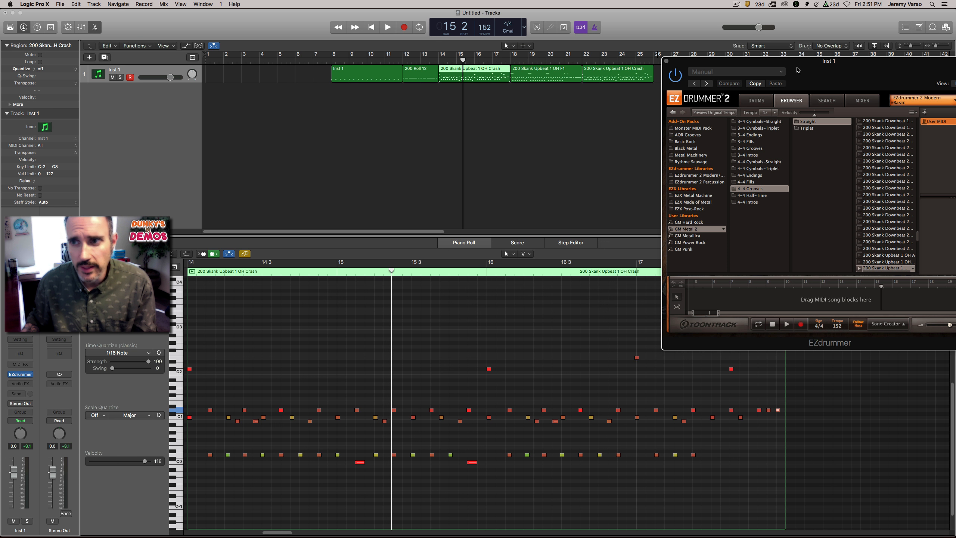
{"action": "left_click_drag", "start_coordinate": [797, 70], "coordinate": [396, 134]}
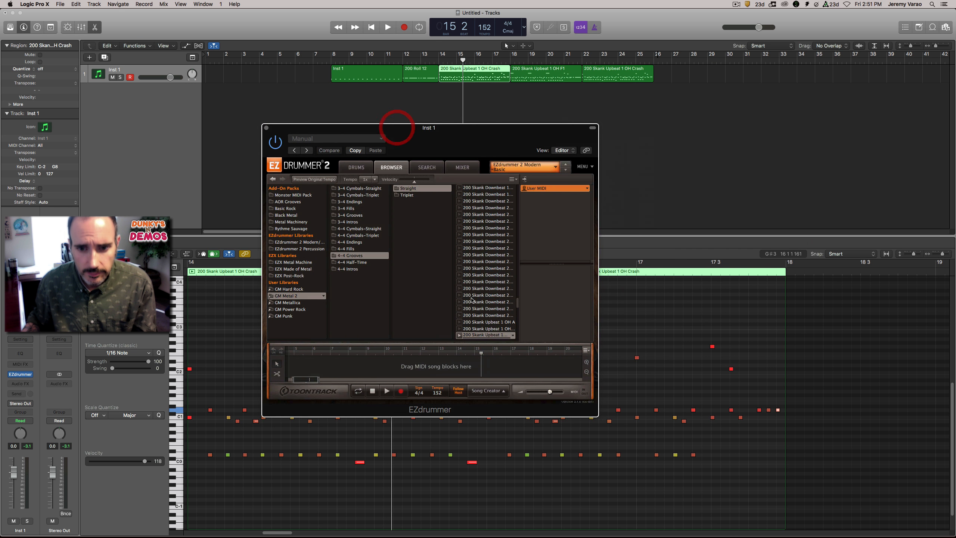
{"action": "left_click", "coordinate": [459, 328]}
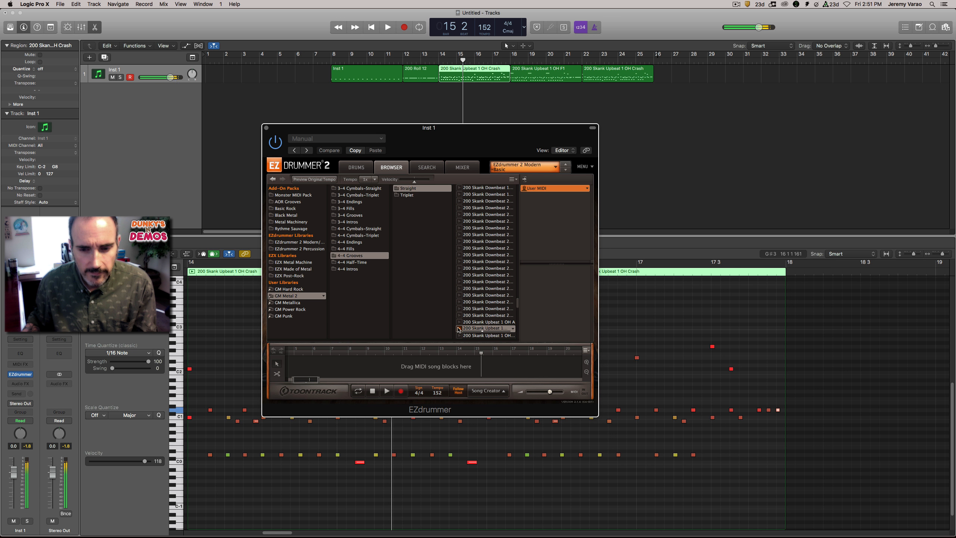
Play the 200 Skank Upbeat 1 OH Crash region from bar 22 through its end.
{"action": "double_click", "coordinate": [579, 60]}
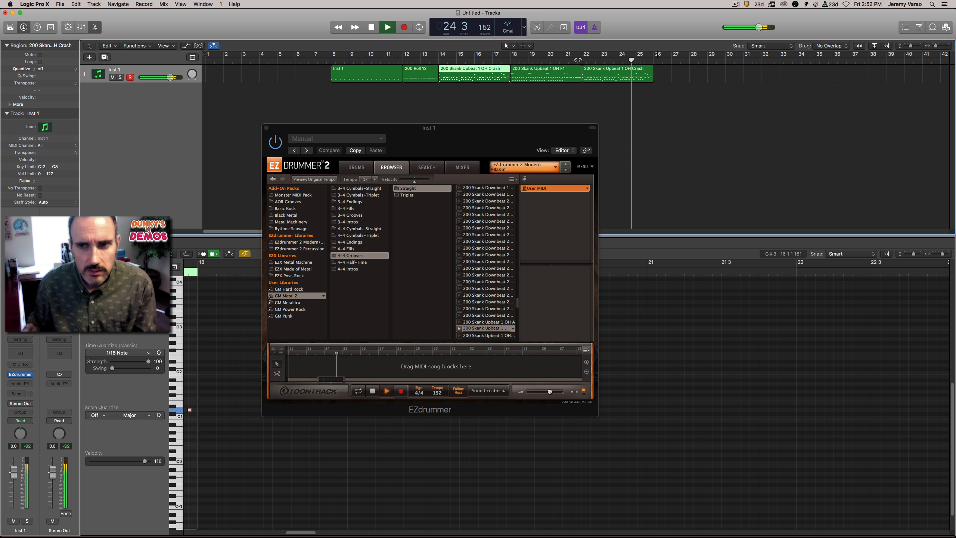
{"action": "double_click", "coordinate": [579, 60]}
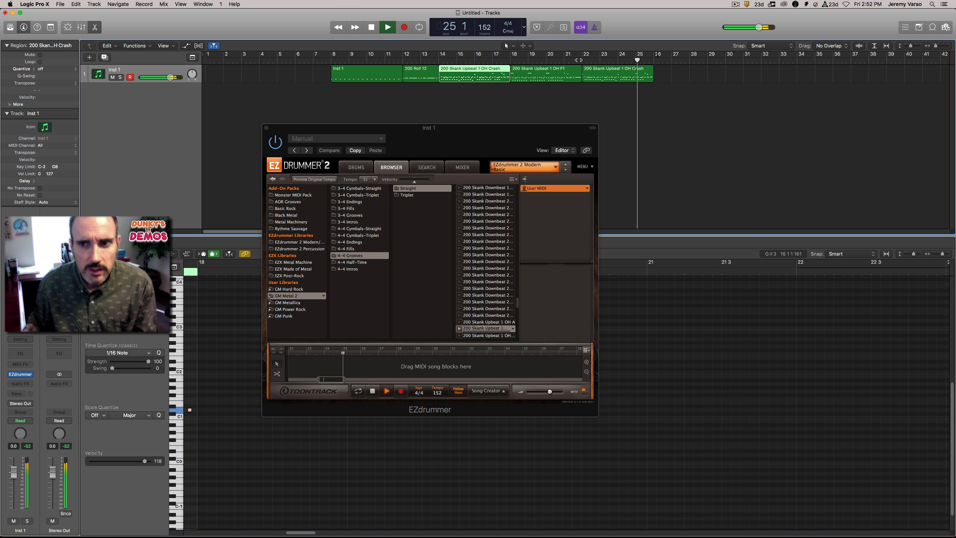
{"action": "key", "text": "space"}
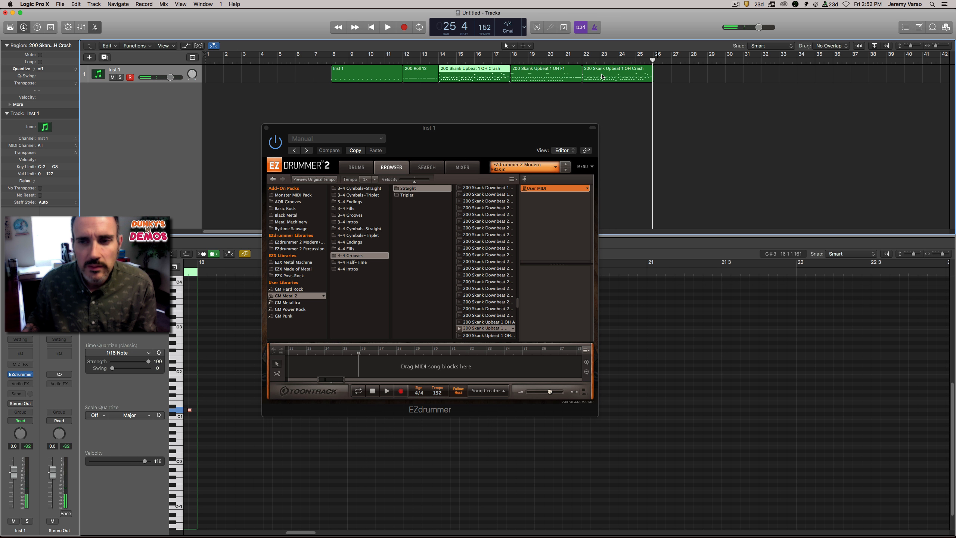
Copy the last two bars of the bar 22 region to bar 30 and play the copy.
{"action": "left_click_drag", "start_coordinate": [601, 77], "coordinate": [726, 75]}
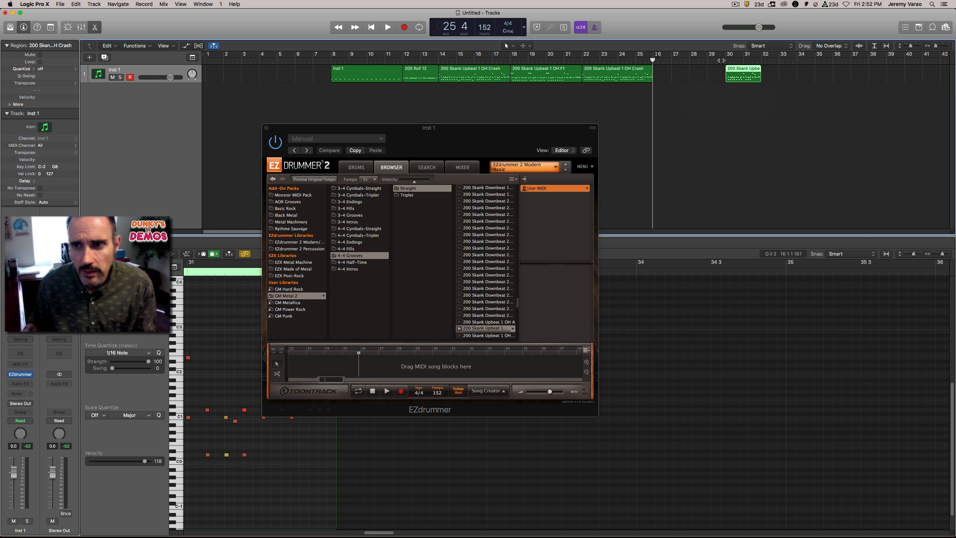
{"action": "double_click", "coordinate": [720, 60]}
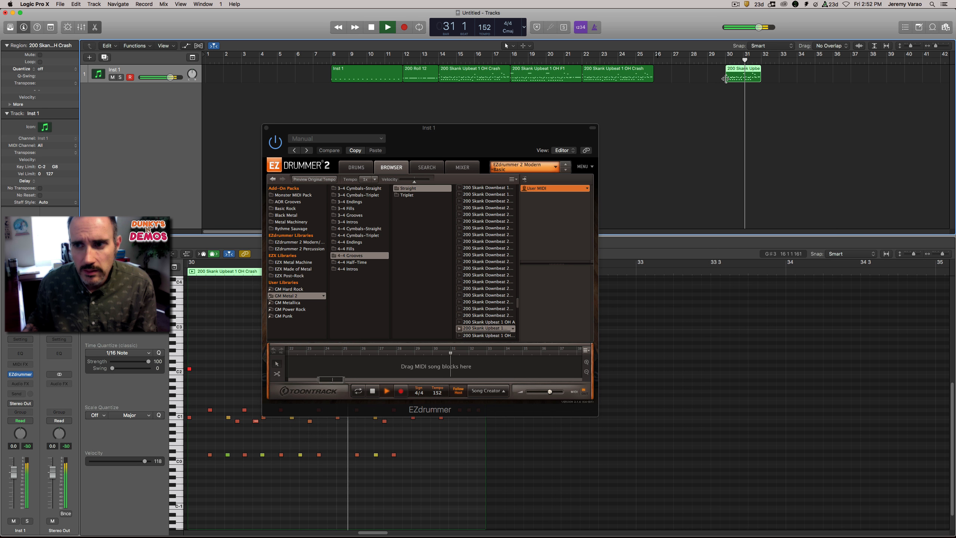
{"action": "key", "text": "space"}
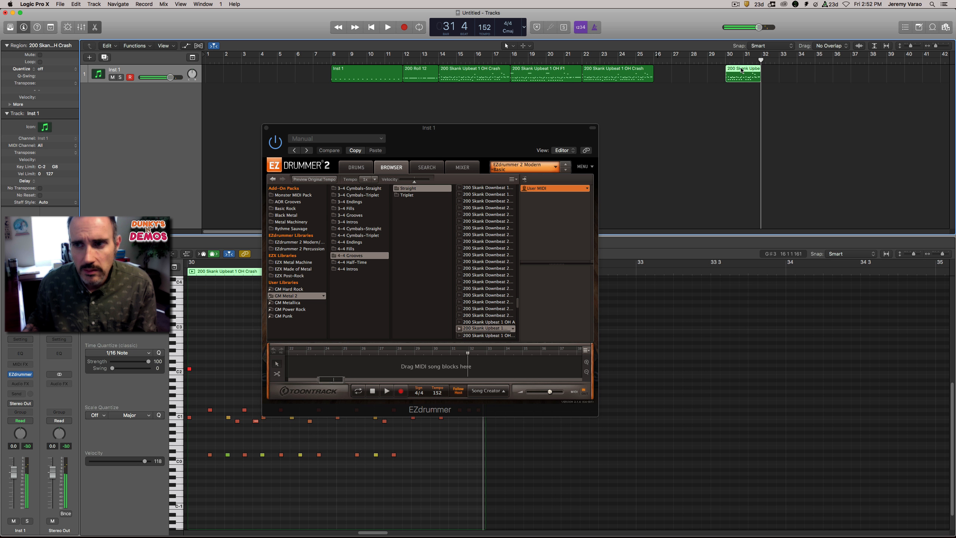
Place the two-bar 200 Skank Upbeat region at bars 26 and 28 and play from bar 26.
{"action": "left_click_drag", "start_coordinate": [742, 71], "coordinate": [705, 78]}
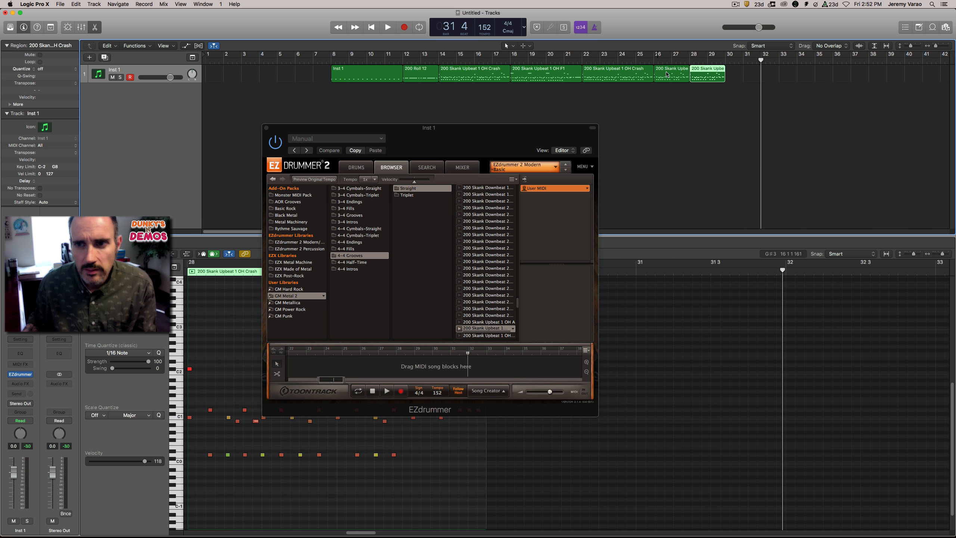
{"action": "left_click", "coordinate": [650, 60]}
{"action": "key", "text": "space"}
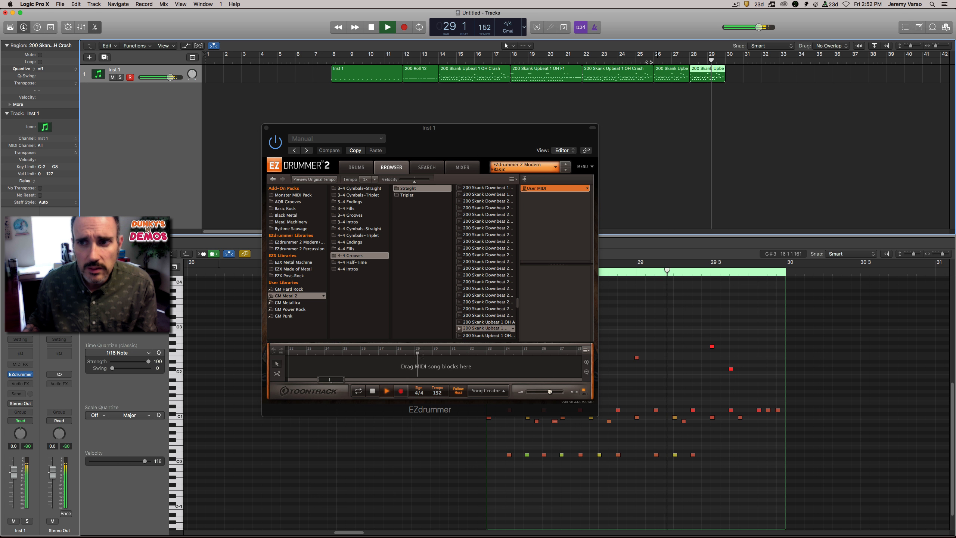
{"action": "key", "text": "space"}
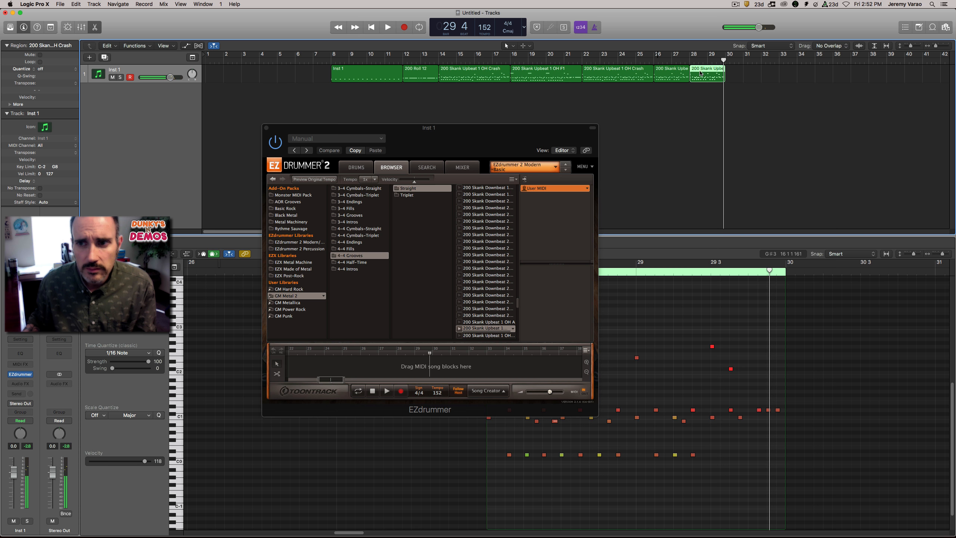
Copy the two-bar region from bar 28 to bar 30 and play it.
{"action": "left_click_drag", "start_coordinate": [711, 70], "coordinate": [747, 73]}
{"action": "key", "text": "space"}
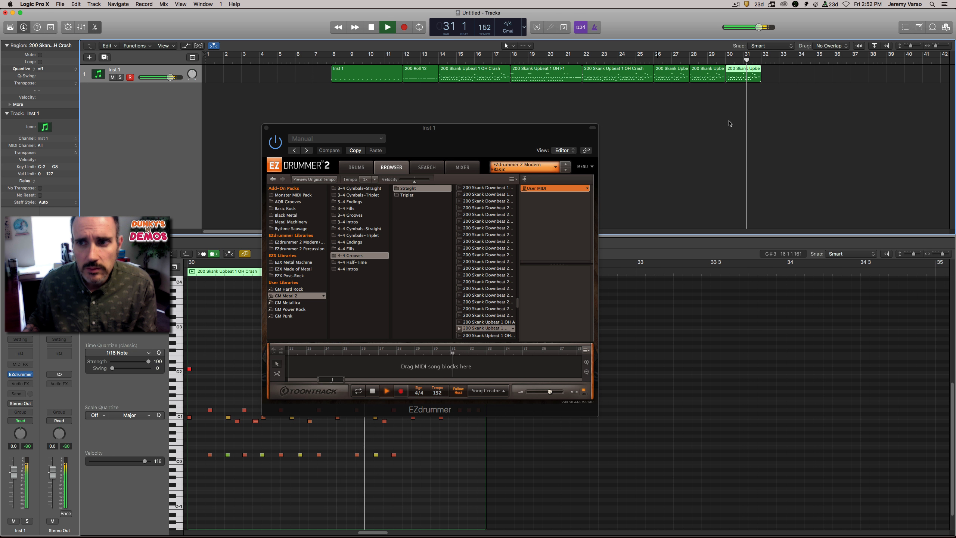
{"action": "key", "text": "space"}
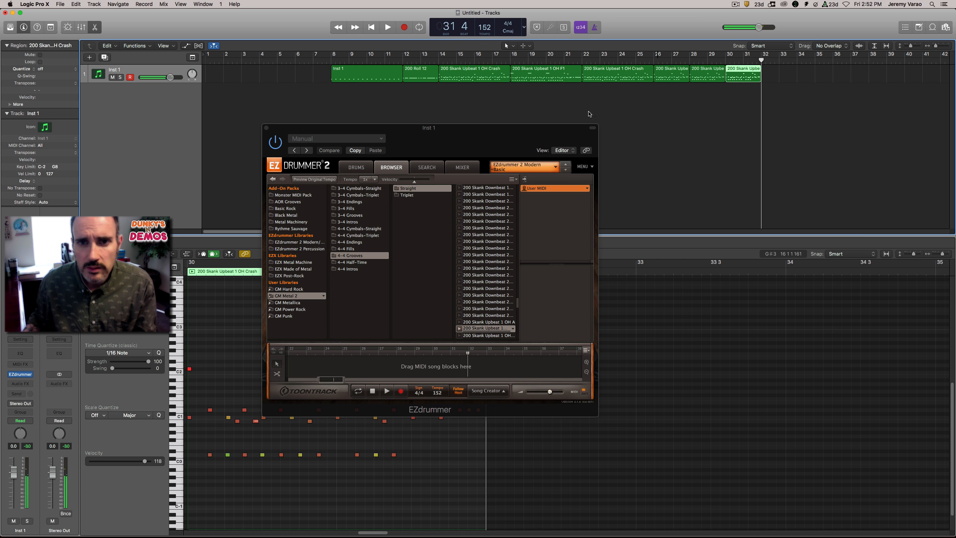
Check the bar 14 region by playing it, copy it to bar 32 and close the EZdrummer window.
{"action": "left_click", "coordinate": [462, 74]}
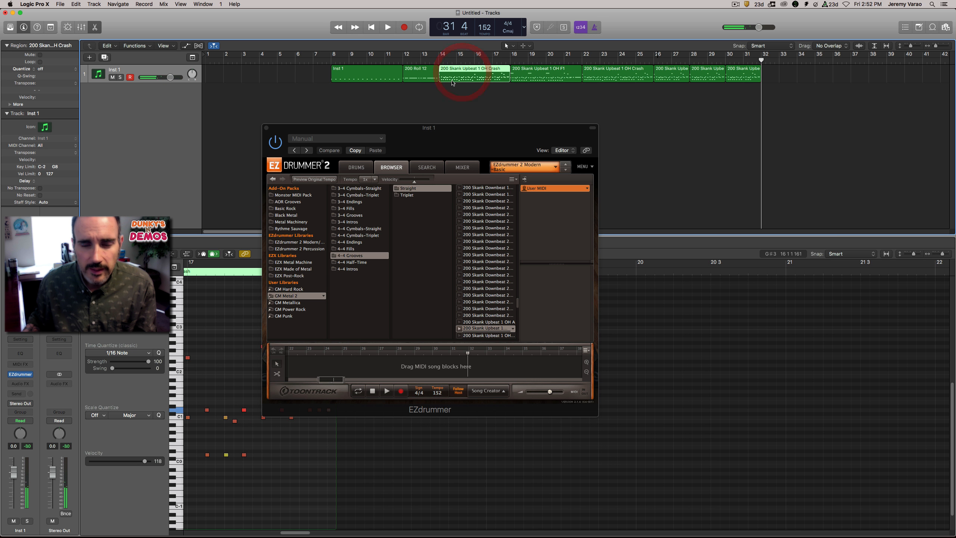
{"action": "double_click", "coordinate": [434, 62]}
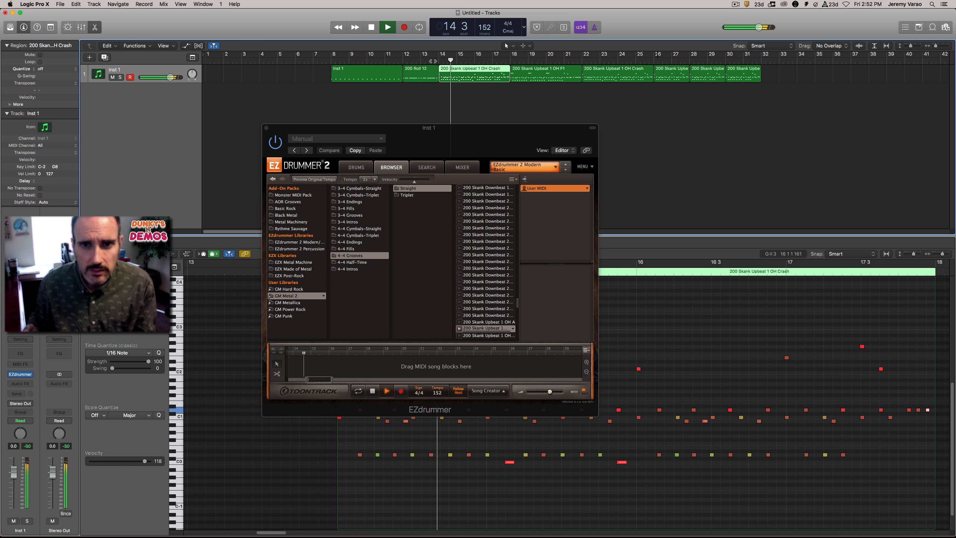
{"action": "key", "text": "space"}
{"action": "left_click_drag", "start_coordinate": [457, 74], "coordinate": [780, 77]}
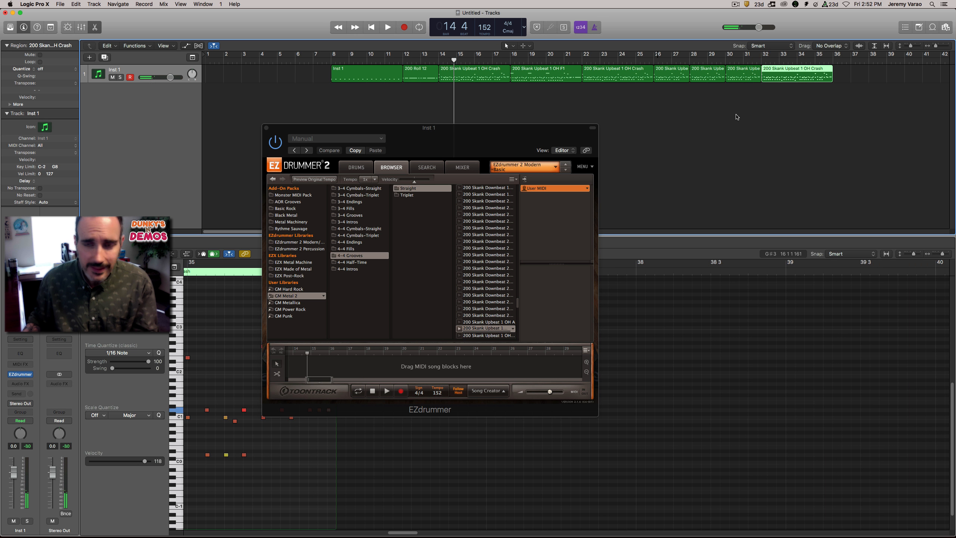
{"action": "left_click", "coordinate": [267, 128]}
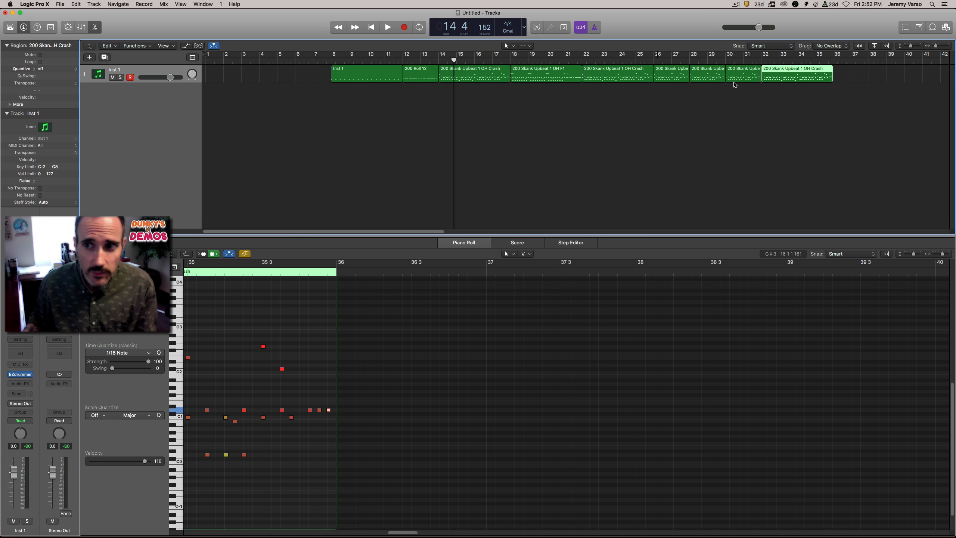
Check the three closing D1 notes of the bar 28 region and play the arrangement from bar 18.
{"action": "left_click", "coordinate": [711, 75]}
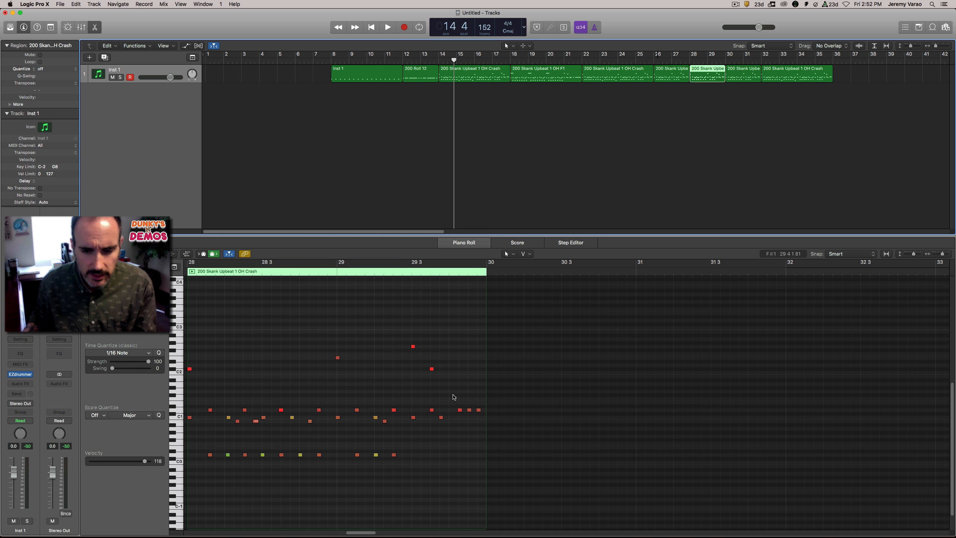
{"action": "left_click_drag", "start_coordinate": [456, 390], "coordinate": [482, 419]}
{"action": "left_click", "coordinate": [402, 274]}
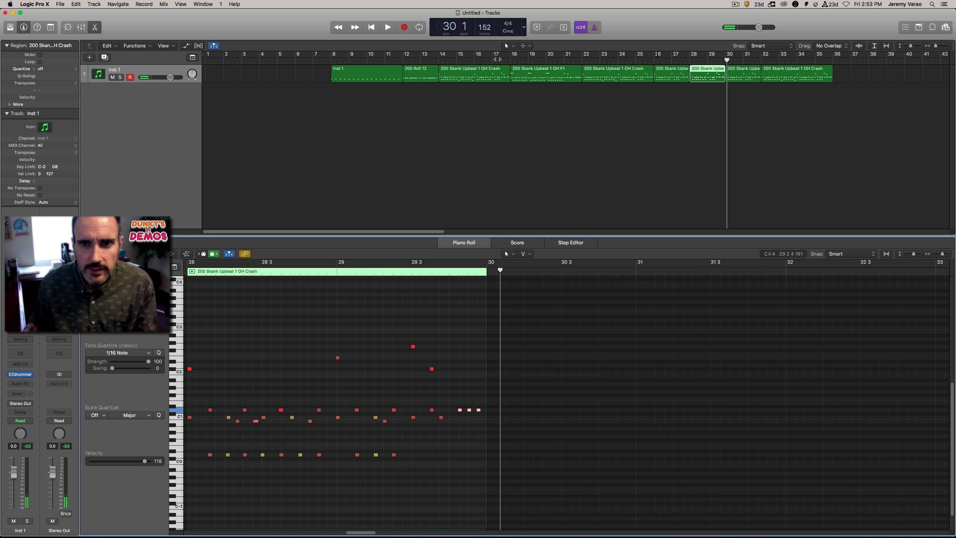
{"action": "left_click", "coordinate": [509, 61]}
{"action": "key", "text": "space"}
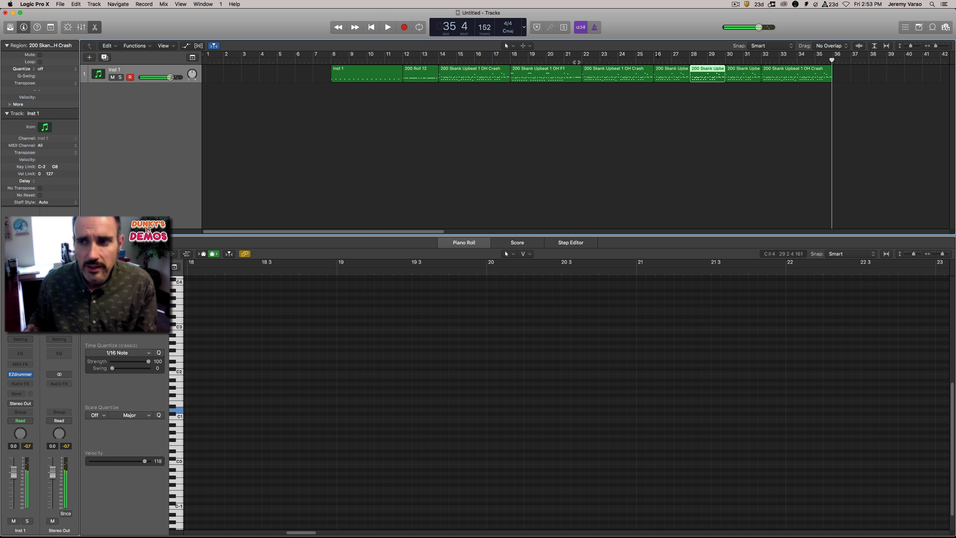
Show the notes of the bar 32 region and play its ending from bar 34 and from bar 35.
{"action": "left_click", "coordinate": [783, 78]}
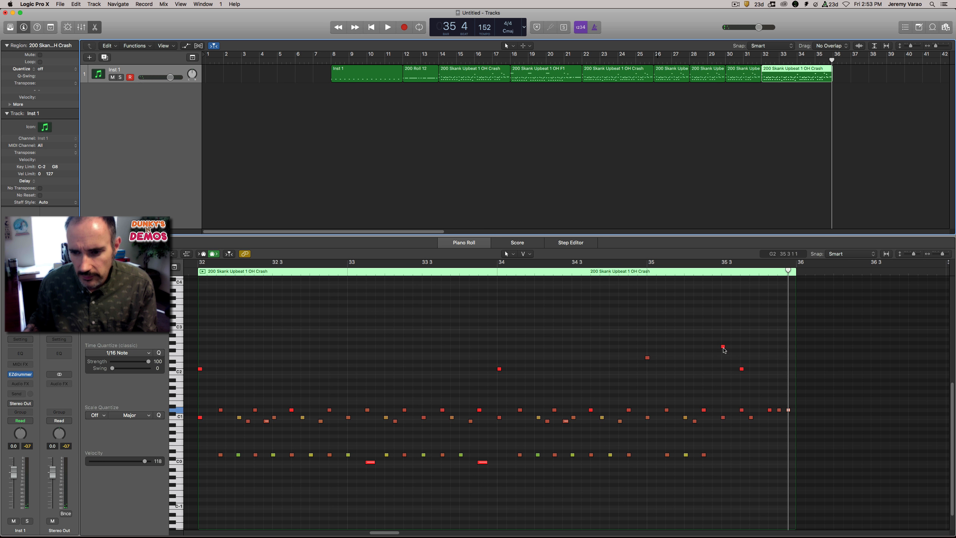
{"action": "left_click", "coordinate": [634, 275]}
{"action": "key", "text": "space"}
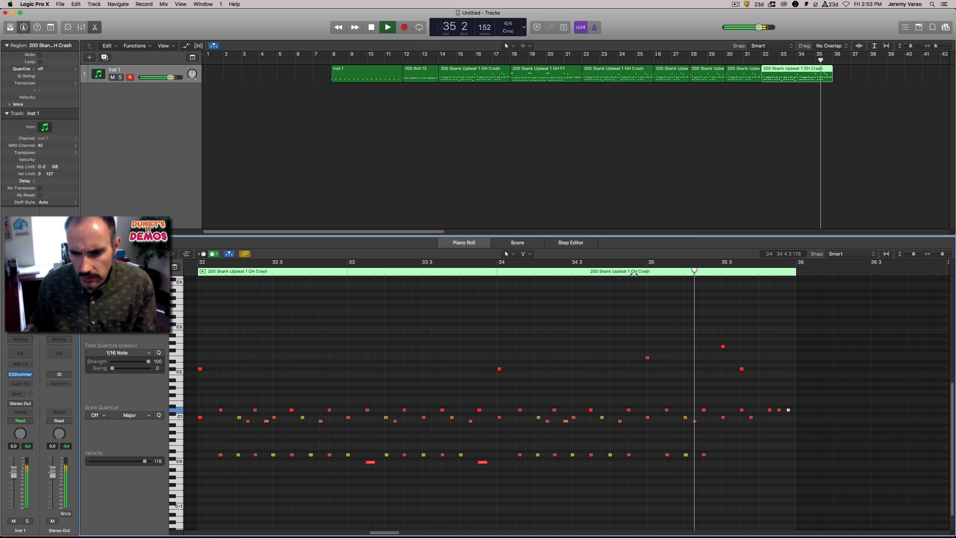
{"action": "key", "text": "space"}
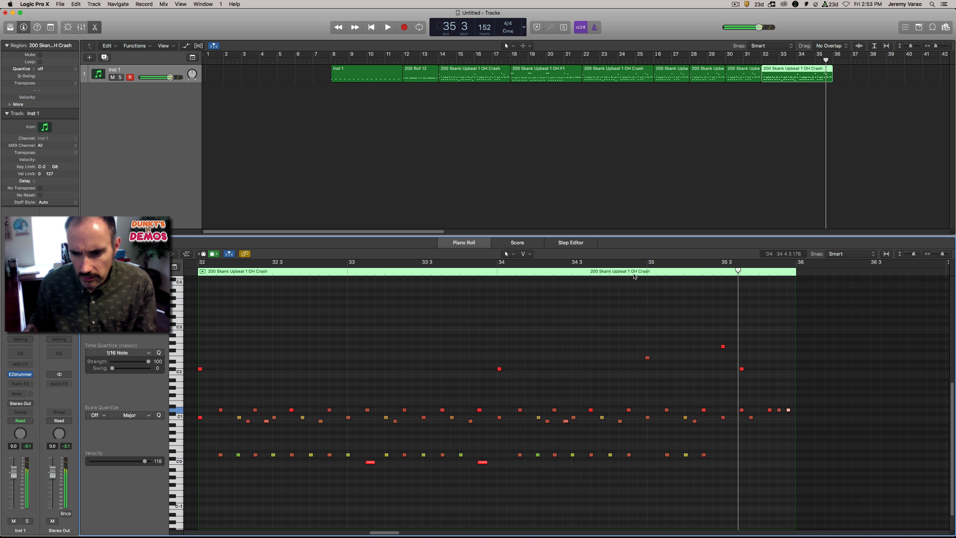
{"action": "left_click", "coordinate": [491, 272]}
{"action": "key", "text": "space"}
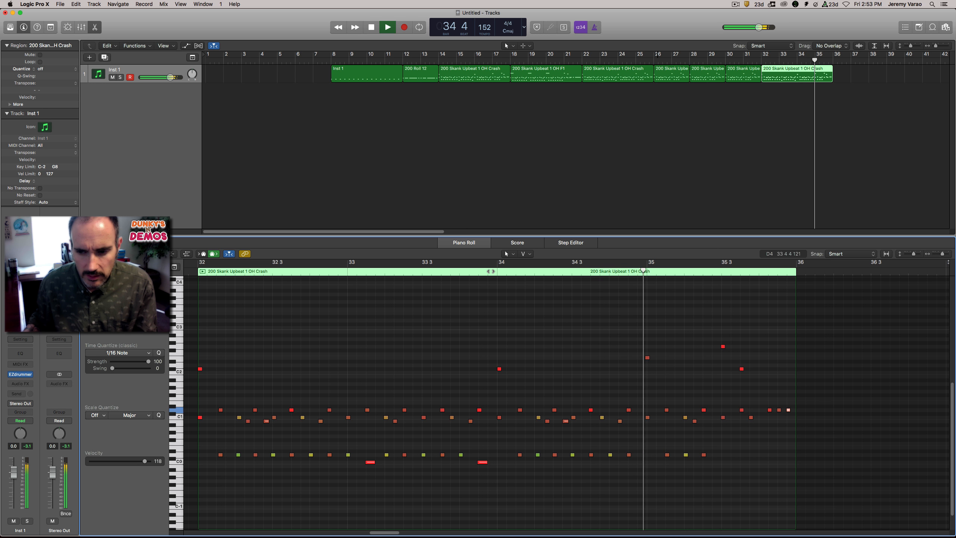
{"action": "key", "text": "space"}
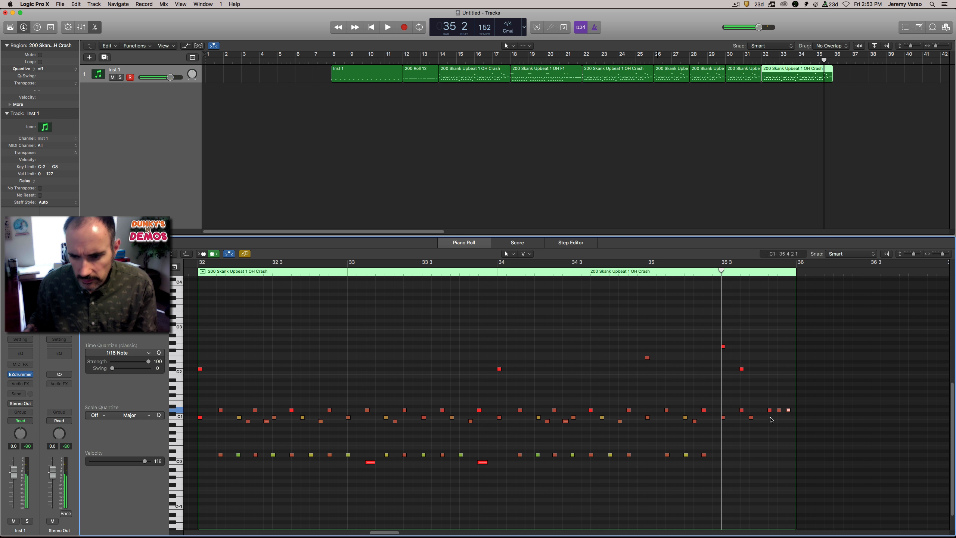
Delete the cymbal notes at 35.3.1 and 35.3.3 and add D1 notes at 35.3.4 and 35.4.1.
{"action": "left_click_drag", "start_coordinate": [714, 330], "coordinate": [750, 410]}
{"action": "key", "text": "Delete"}
{"action": "left_click_drag", "start_coordinate": [721, 270], "coordinate": [680, 270]}
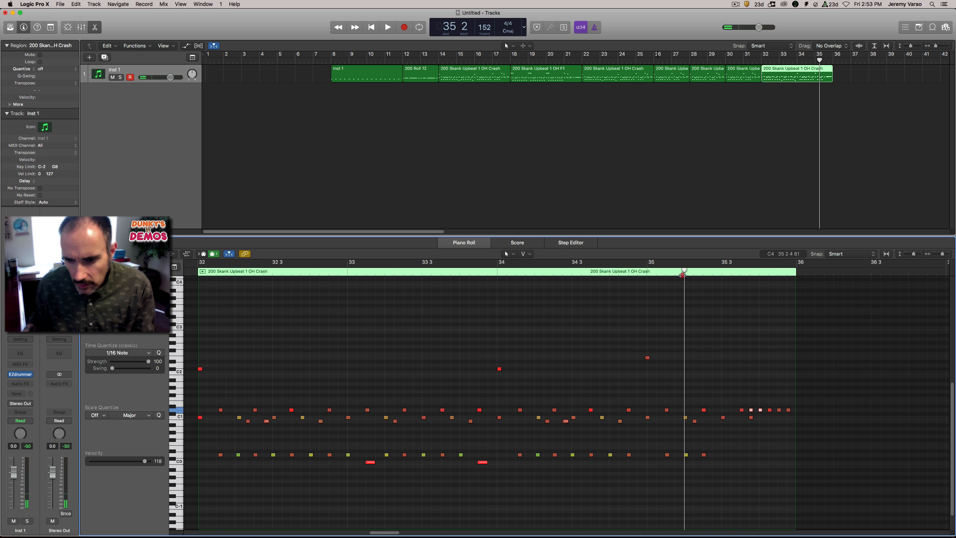
Copy three D1 notes to 35.2.4, 35.3.1 and 35.3.2 and play the snare roll from bar 34.
{"action": "mouse_move", "coordinate": [735, 401]}
{"action": "left_mouse_down"}
{"action": "mouse_move", "coordinate": [766, 412]}
{"action": "mouse_move", "coordinate": [732, 410]}
{"action": "left_mouse_up"}
{"action": "left_click", "coordinate": [761, 411]}
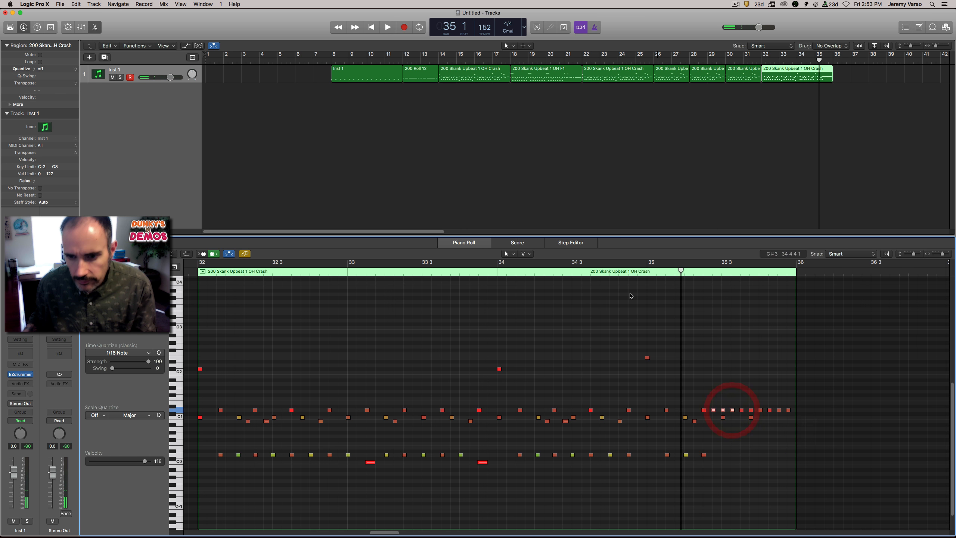
{"action": "left_click", "coordinate": [494, 274]}
{"action": "key", "text": "space"}
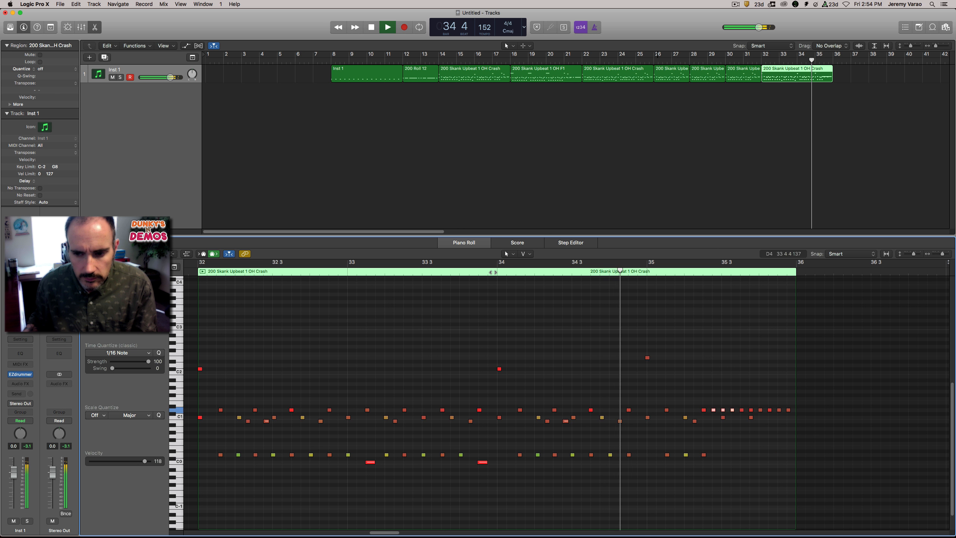
{"action": "key", "text": "space"}
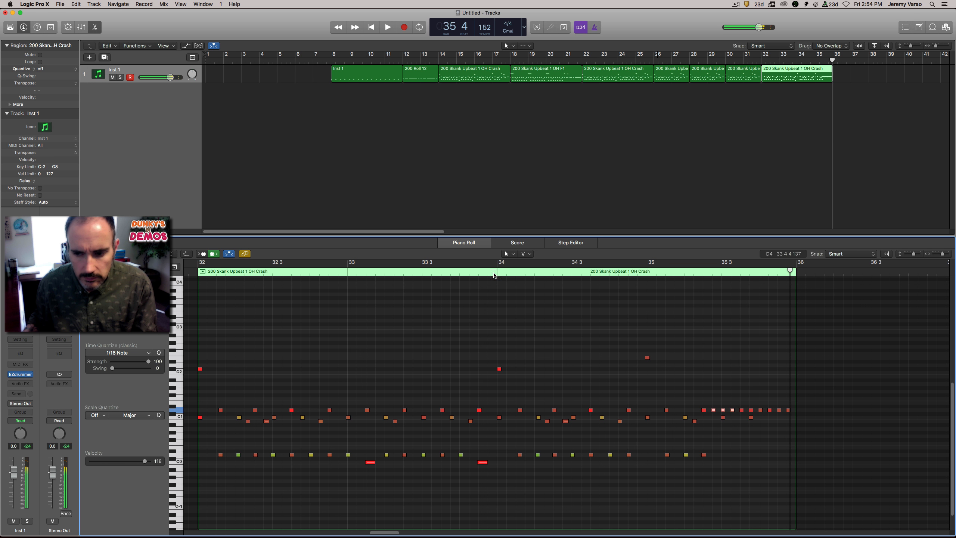
Delete the two C1 notes at 35.3.1 and 35.3.3 and play the region from bar 34.
{"action": "left_click_drag", "start_coordinate": [726, 421], "coordinate": [722, 416]}
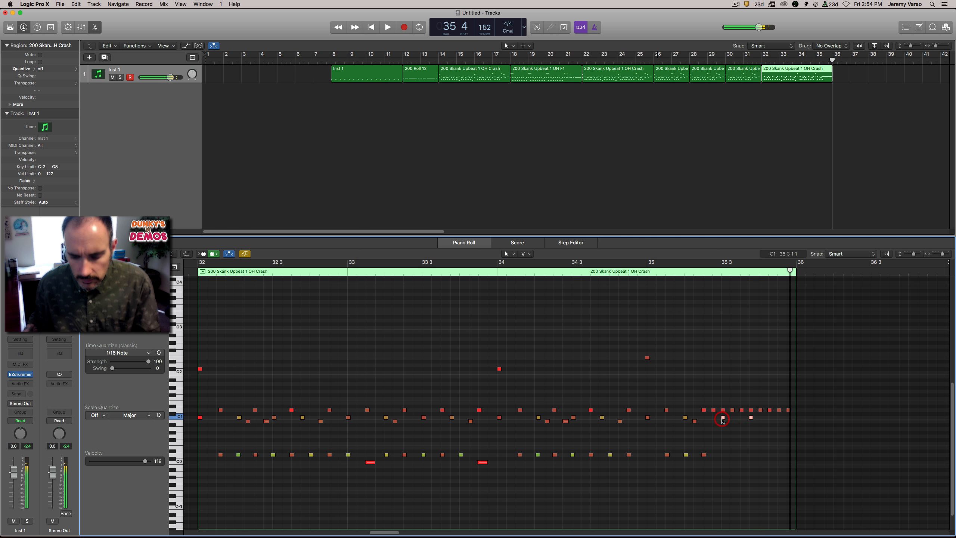
{"action": "key", "text": "Delete"}
{"action": "left_click", "coordinate": [488, 270]}
{"action": "key", "text": "space"}
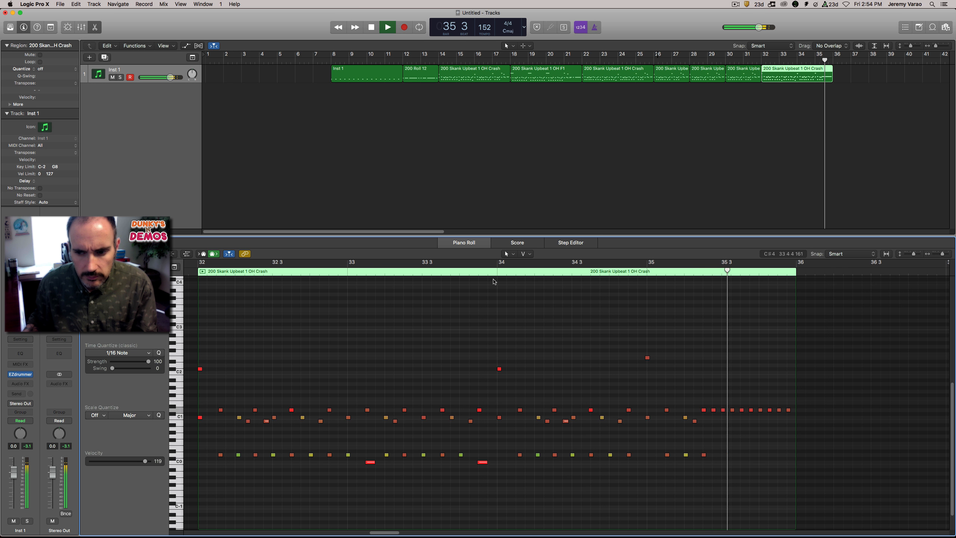
{"action": "key", "text": "space"}
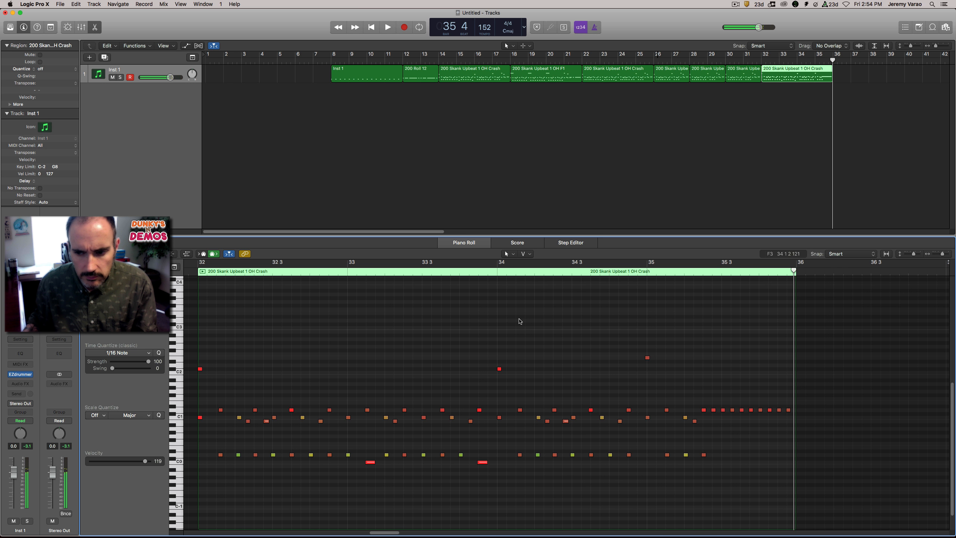
Check the D1 note at 35.2.3 and play the snare roll from shortly before bar 35.
{"action": "left_click", "coordinate": [704, 409]}
{"action": "key", "text": "Delete"}
{"action": "left_click", "coordinate": [606, 271]}
{"action": "key", "text": "space"}
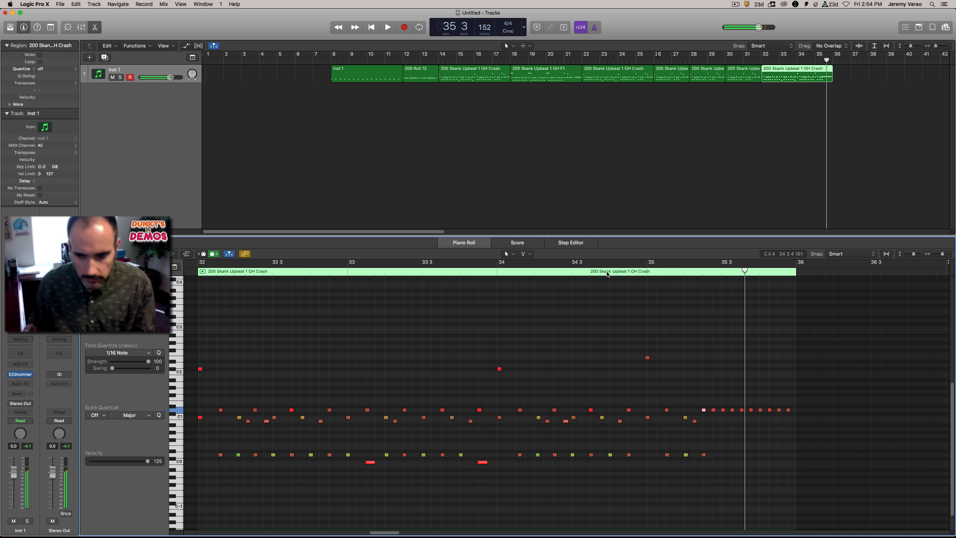
{"action": "left_click", "coordinate": [614, 272]}
{"action": "key", "text": "space"}
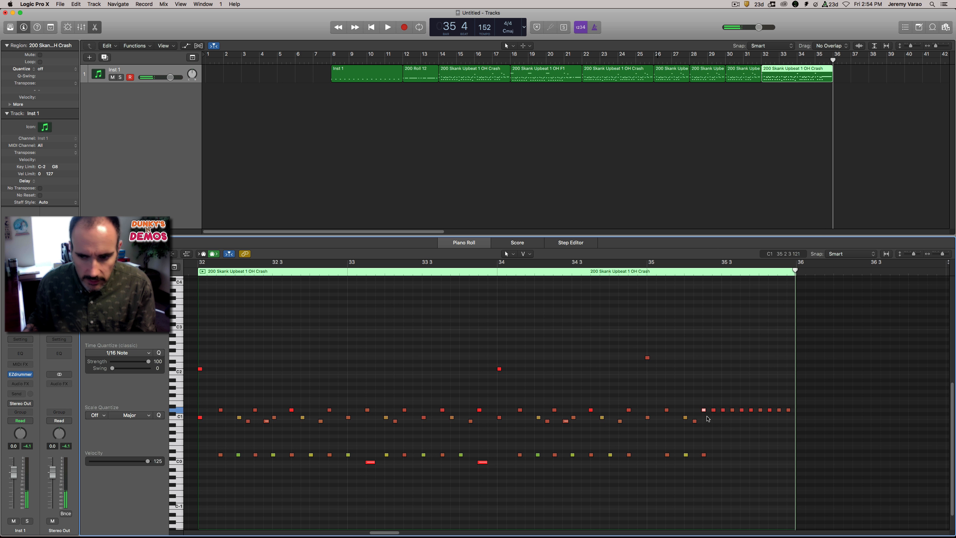
Move the D1 notes at 35.3.3 and 35.3.4 to B1 and those at 35.4.1 and 35.4.2 to A1, and play the fill.
{"action": "left_click", "coordinate": [742, 411]}
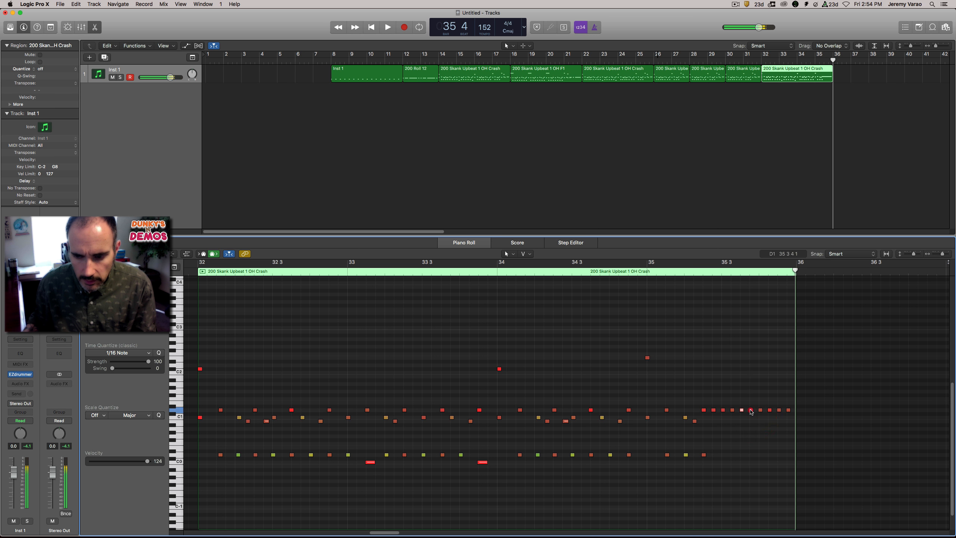
{"action": "left_click_drag", "start_coordinate": [751, 411], "coordinate": [771, 399]}
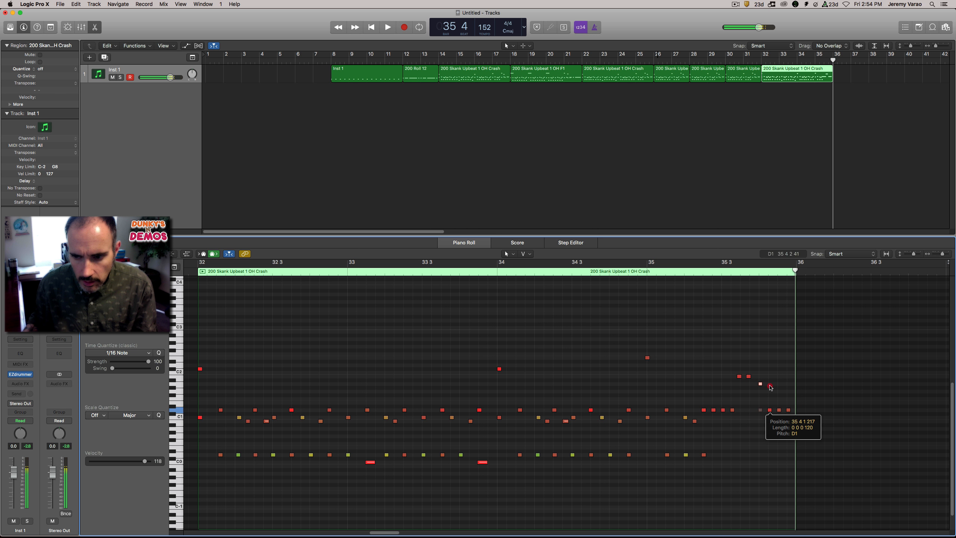
{"action": "key", "text": "super+z"}
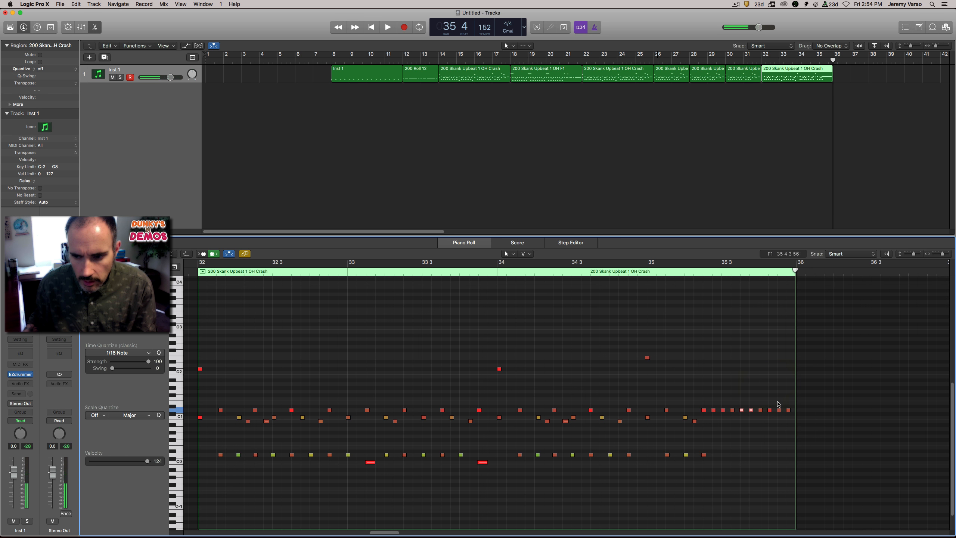
{"action": "left_click_drag", "start_coordinate": [755, 402], "coordinate": [770, 384]}
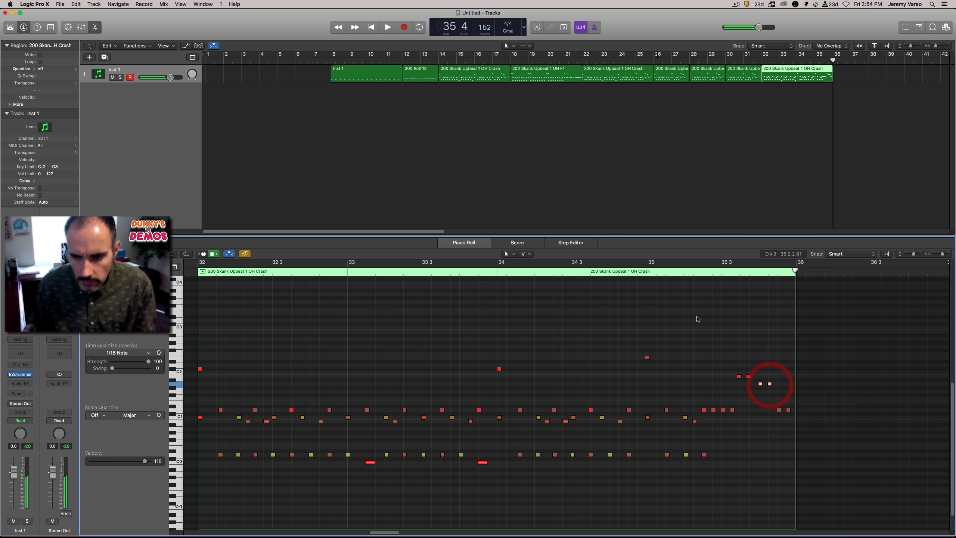
{"action": "left_click", "coordinate": [683, 271]}
{"action": "key", "text": "space"}
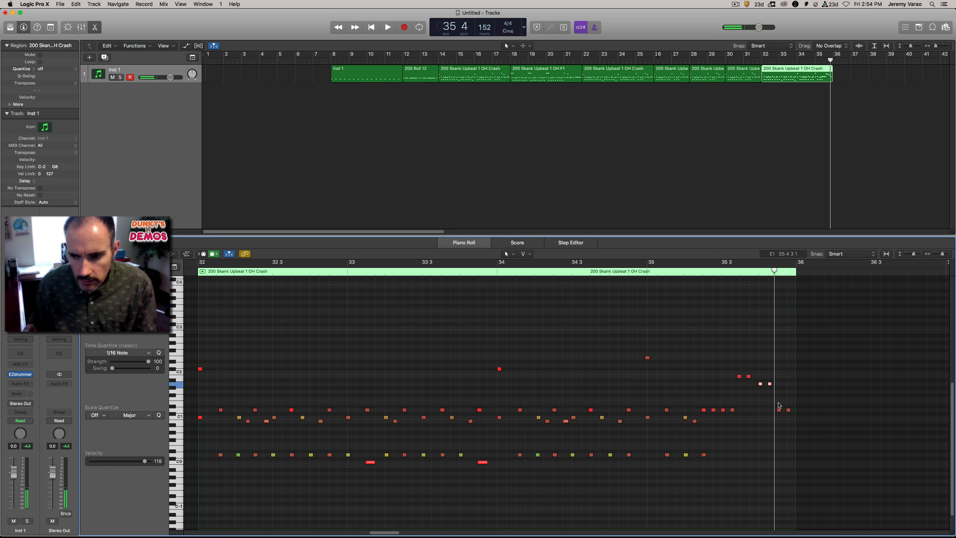
Move the last two D1 notes of bar 35 to G1 and play the region from bar 34 and from bar 32.
{"action": "mouse_move", "coordinate": [778, 405]}
{"action": "left_mouse_down"}
{"action": "mouse_move", "coordinate": [790, 417]}
{"action": "mouse_move", "coordinate": [787, 392]}
{"action": "left_mouse_up"}
{"action": "double_click", "coordinate": [489, 271]}
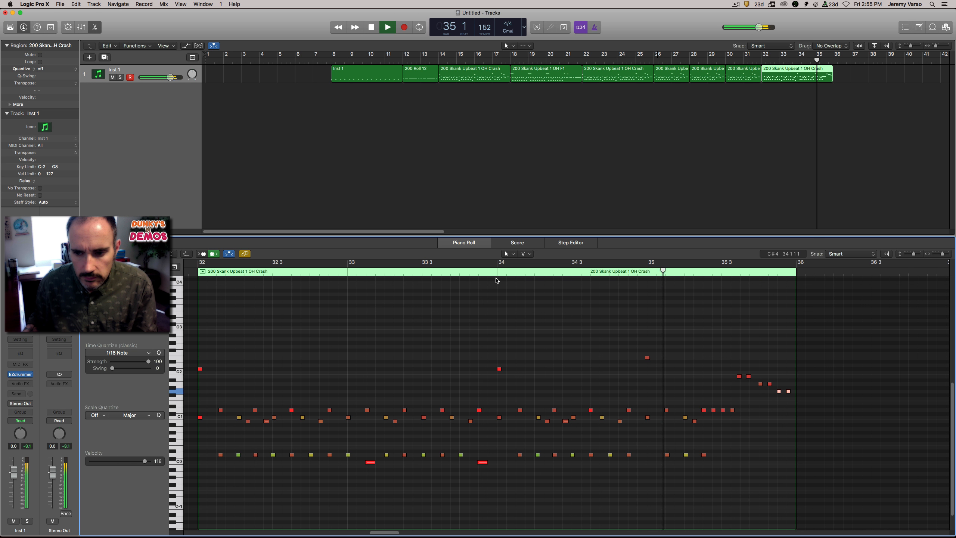
{"action": "key", "text": "space"}
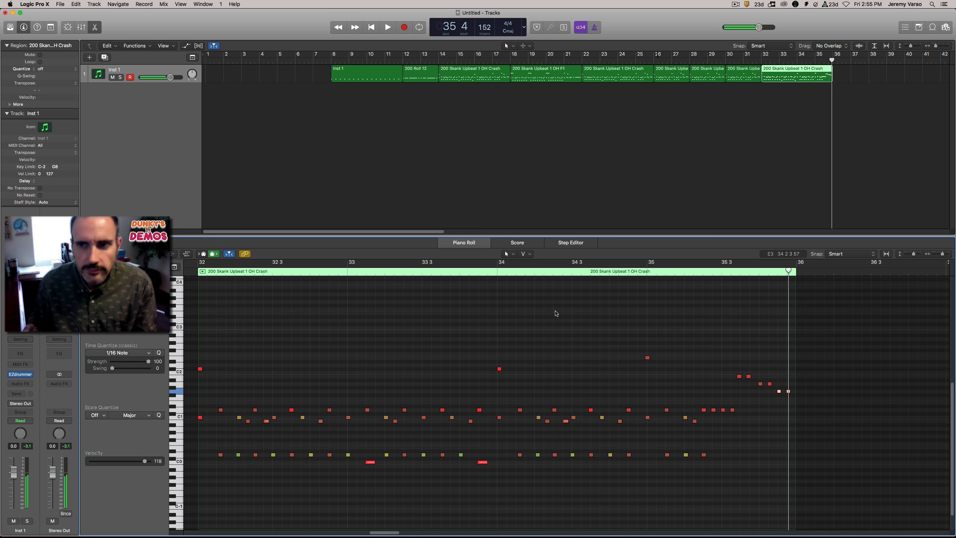
{"action": "double_click", "coordinate": [762, 60]}
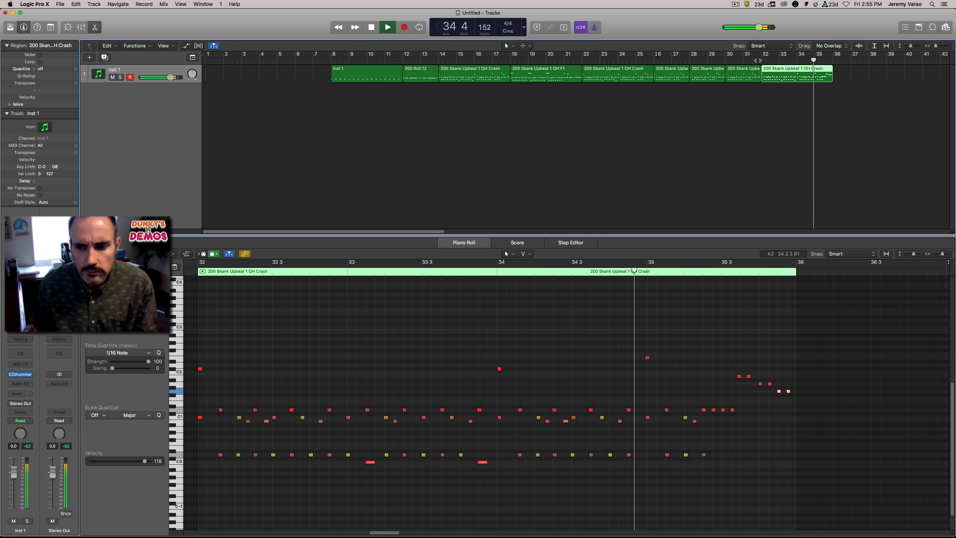
{"action": "key", "text": "space"}
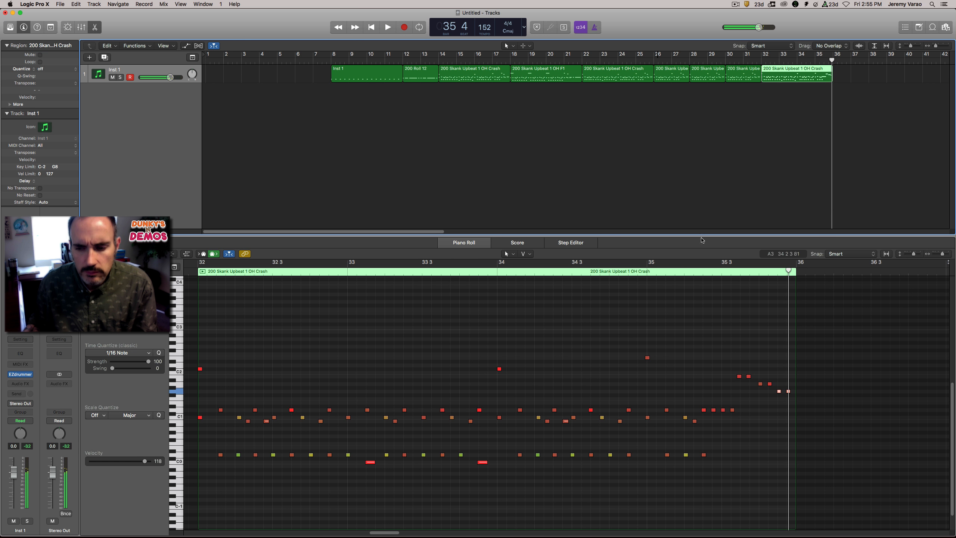
Lower the velocity of the fill's closing tom notes to about 105 and play it from bar 35.
{"action": "mouse_move", "coordinate": [737, 422]}
{"action": "left_mouse_down"}
{"action": "mouse_move", "coordinate": [713, 397]}
{"action": "mouse_move", "coordinate": [723, 413]}
{"action": "left_mouse_up"}
{"action": "left_click_drag", "start_coordinate": [748, 377], "coordinate": [780, 401]}
{"action": "left_click", "coordinate": [773, 402]}
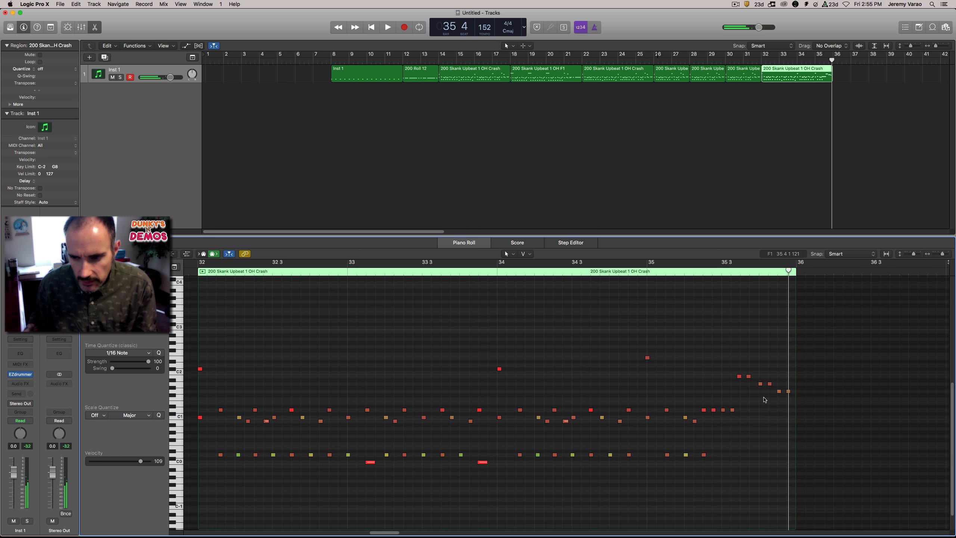
{"action": "left_click_drag", "start_coordinate": [726, 360], "coordinate": [779, 399]}
{"action": "left_click", "coordinate": [770, 408]}
{"action": "double_click", "coordinate": [656, 275]}
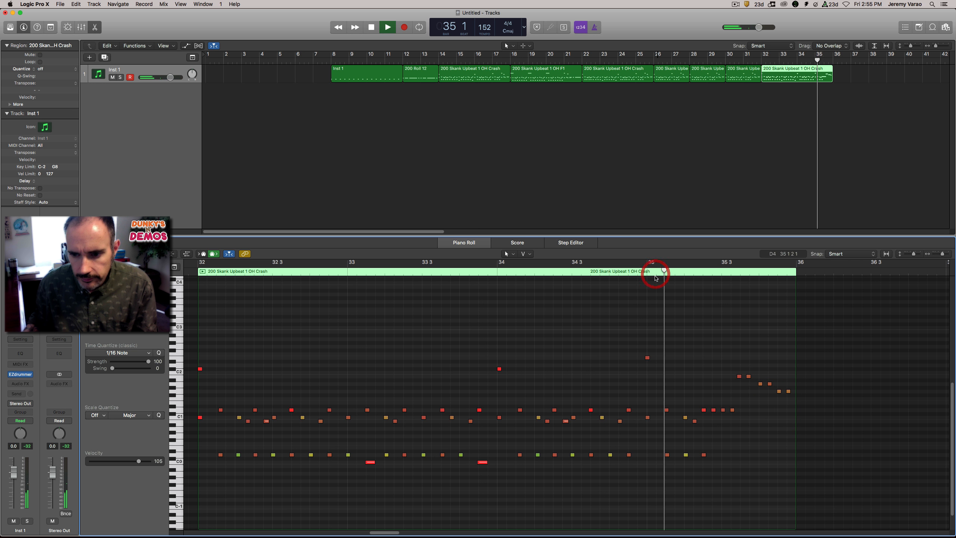
{"action": "key", "text": "space"}
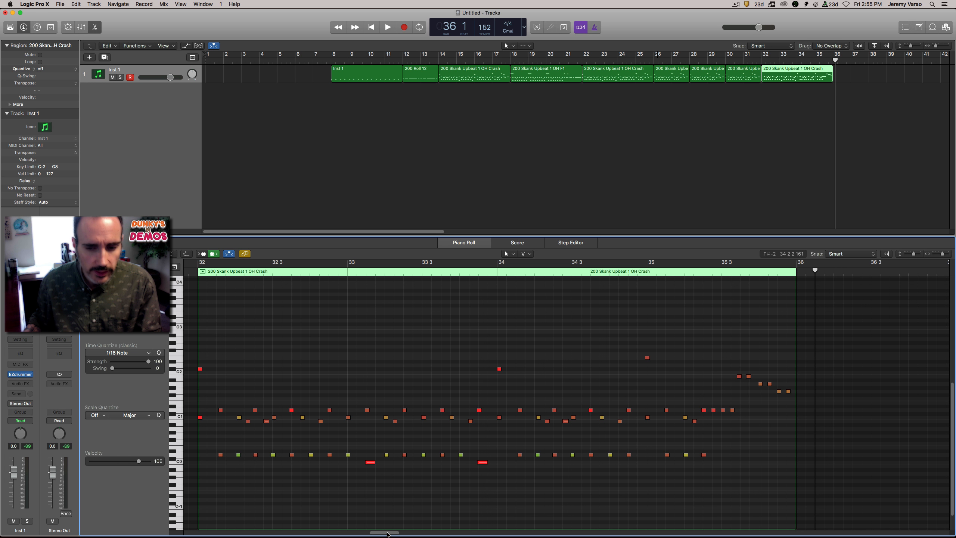
Create an empty MIDI region at bar 38 on the Inst 1 track and extend it to just past bar 48.
{"action": "left_click_drag", "start_coordinate": [388, 533], "coordinate": [396, 533]}
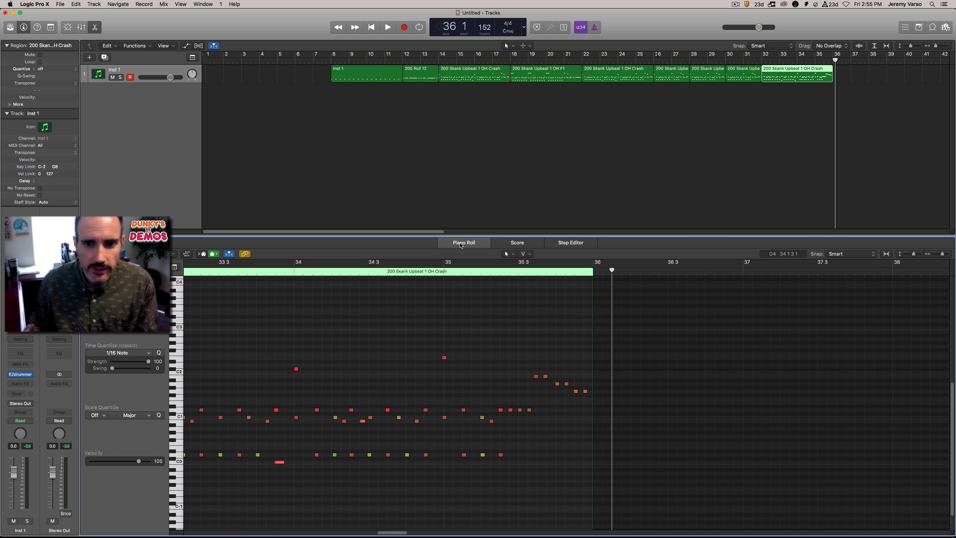
{"action": "left_click_drag", "start_coordinate": [422, 232], "coordinate": [582, 233]}
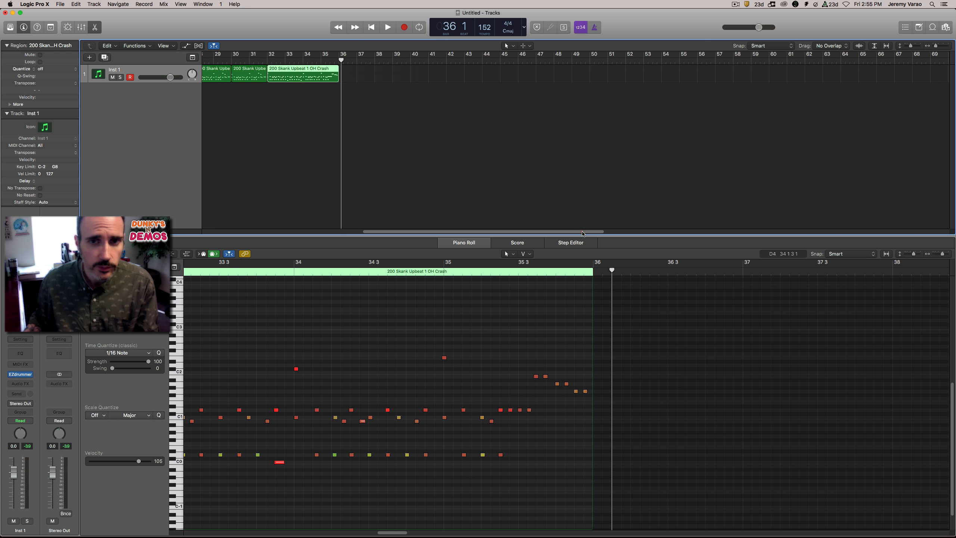
{"action": "right_click", "coordinate": [388, 70]}
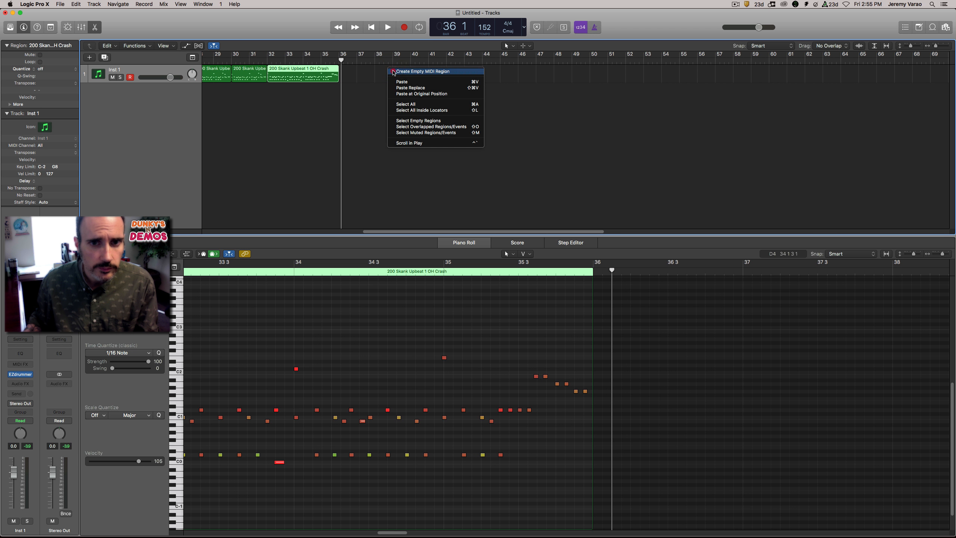
{"action": "left_click", "coordinate": [393, 73]}
{"action": "left_click_drag", "start_coordinate": [392, 79], "coordinate": [563, 77]}
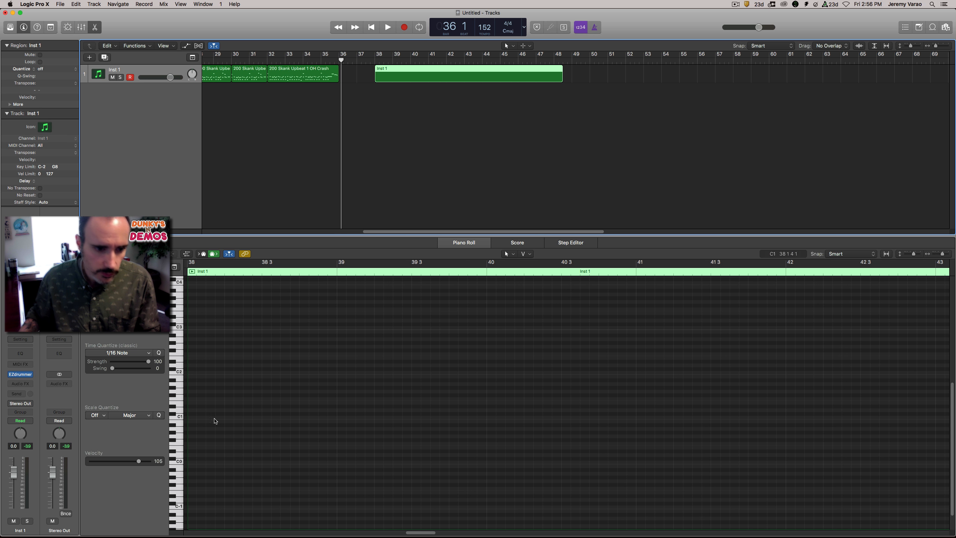
Add C1, D1 and A1 notes at velocity 127 on the first beat of bar 38.
{"action": "scroll", "coordinate": [199, 477], "scroll_direction": "down", "scroll_amount": 1}
{"action": "left_click", "coordinate": [178, 499]}
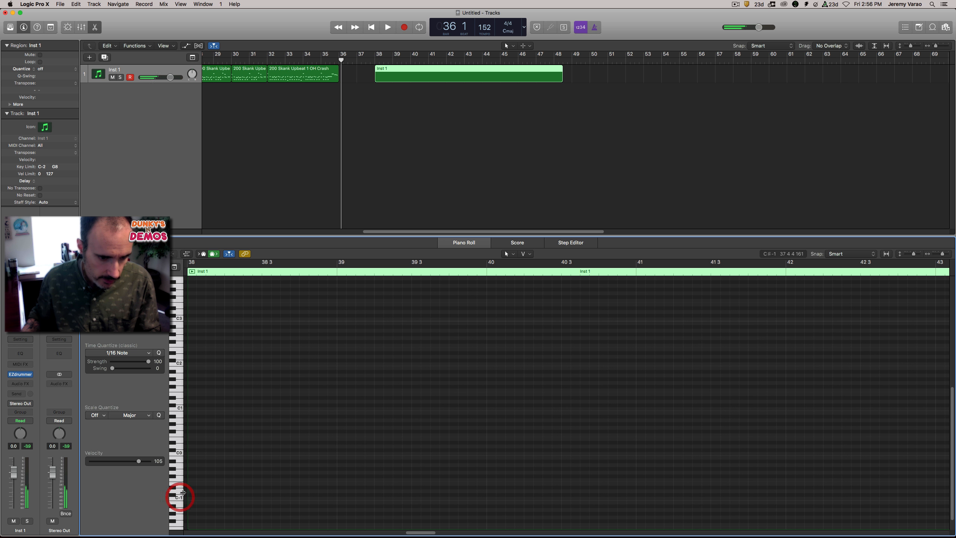
{"action": "left_click", "coordinate": [179, 409]}
{"action": "right_click", "coordinate": [191, 411]}
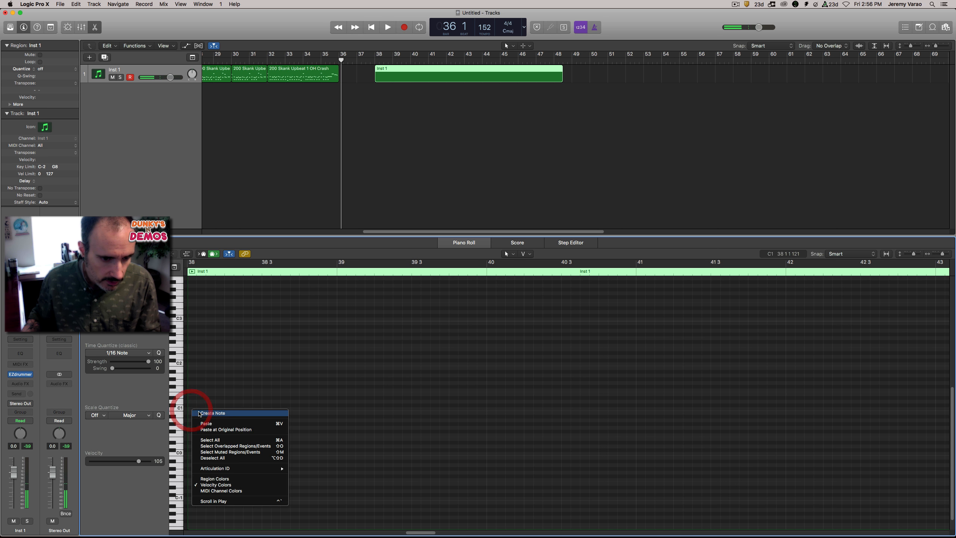
{"action": "left_click", "coordinate": [193, 411]}
{"action": "left_click_drag", "start_coordinate": [190, 409], "coordinate": [196, 376]}
{"action": "left_click", "coordinate": [194, 409], "text": "super"}
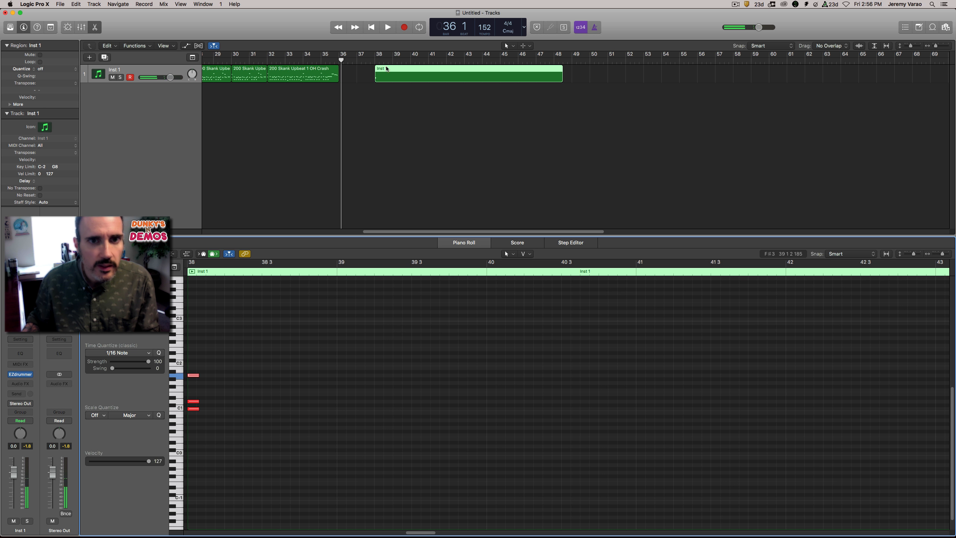
Trim the starts of the A1 and D1 notes to slightly after the C1 note and play the hit at bar 38.
{"action": "left_click", "coordinate": [375, 60]}
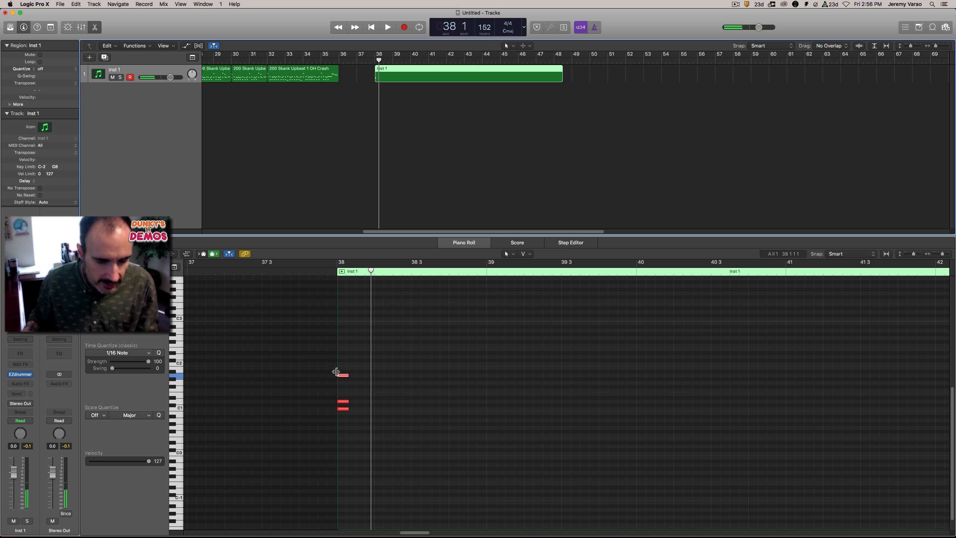
{"action": "left_click_drag", "start_coordinate": [942, 253], "coordinate": [945, 253]}
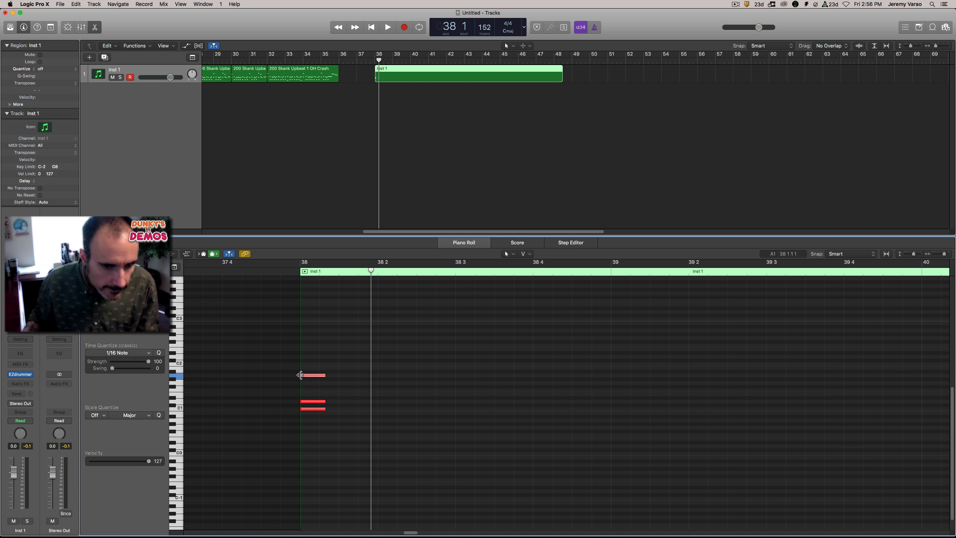
{"action": "left_click", "coordinate": [300, 375]}
{"action": "left_click_drag", "start_coordinate": [300, 375], "coordinate": [303, 401]}
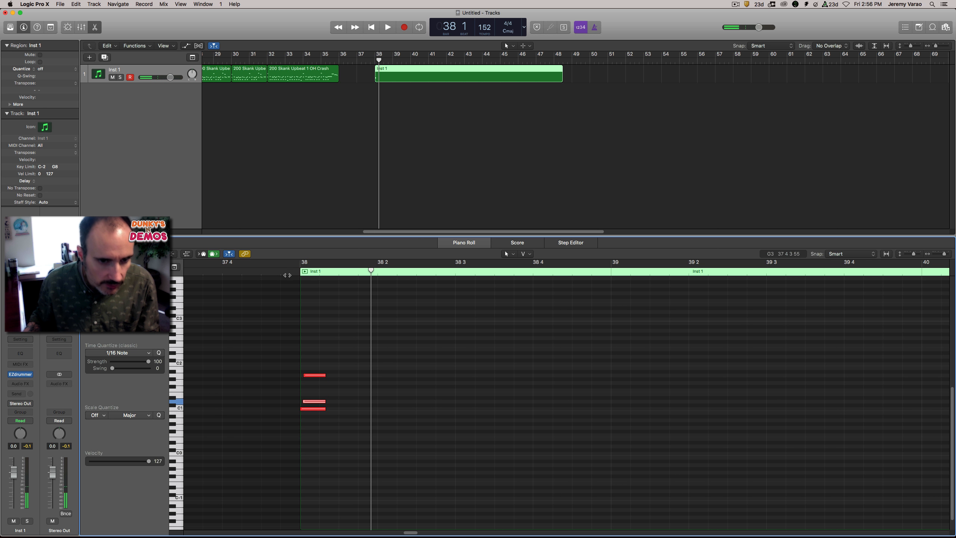
{"action": "double_click", "coordinate": [287, 273]}
{"action": "key", "text": "space"}
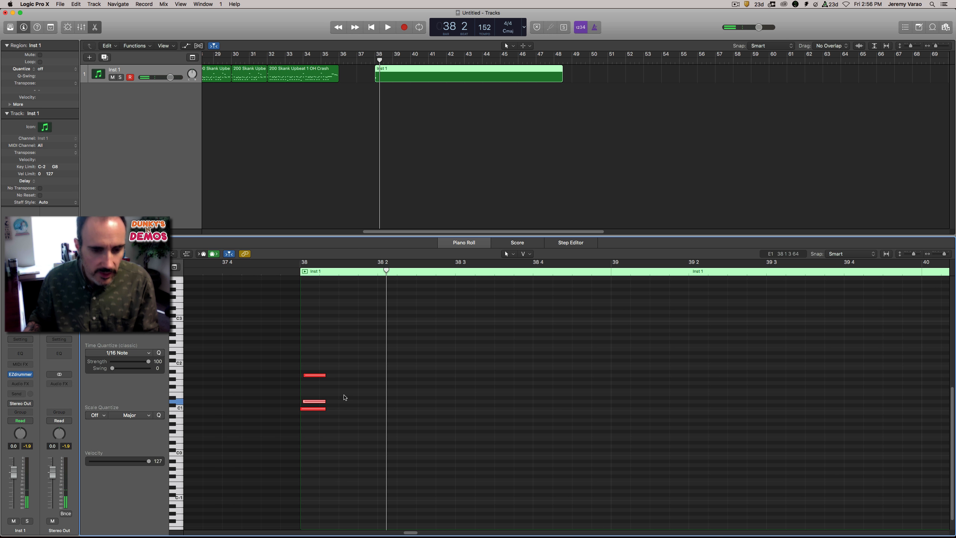
Copy the A1 note to F#-1 at 38.1, duplicate it to 38.2, and play both beats.
{"action": "left_click_drag", "start_coordinate": [321, 366], "coordinate": [467, 495]}
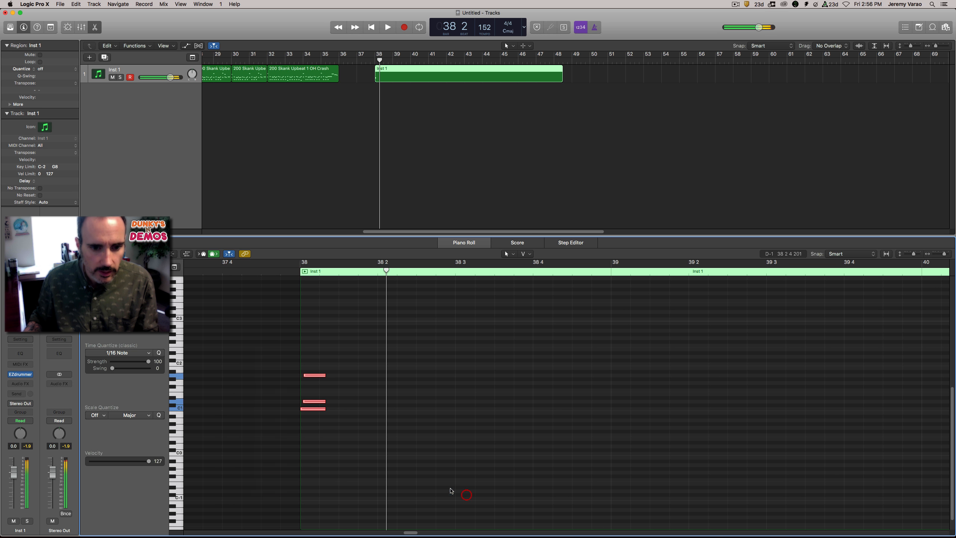
{"action": "left_click", "coordinate": [341, 347]}
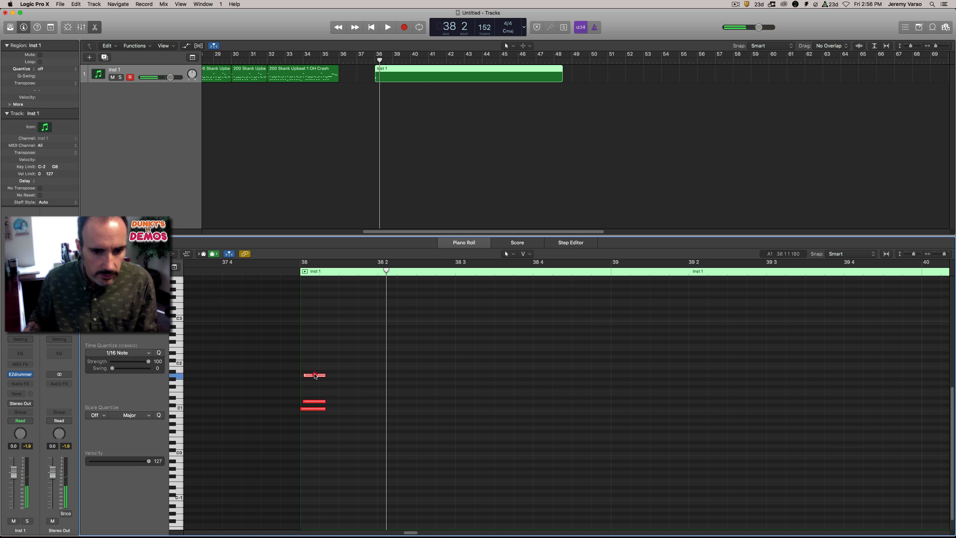
{"action": "left_click_drag", "start_coordinate": [313, 377], "coordinate": [312, 475]}
{"action": "left_click_drag", "start_coordinate": [312, 476], "coordinate": [419, 480]}
{"action": "key", "text": "space"}
{"action": "key", "text": "space"}
Copy the two F#-1 notes onto beats 3 and 4 of bar 38 and align them with the beats.
{"action": "left_click_drag", "start_coordinate": [464, 477], "coordinate": [453, 475]}
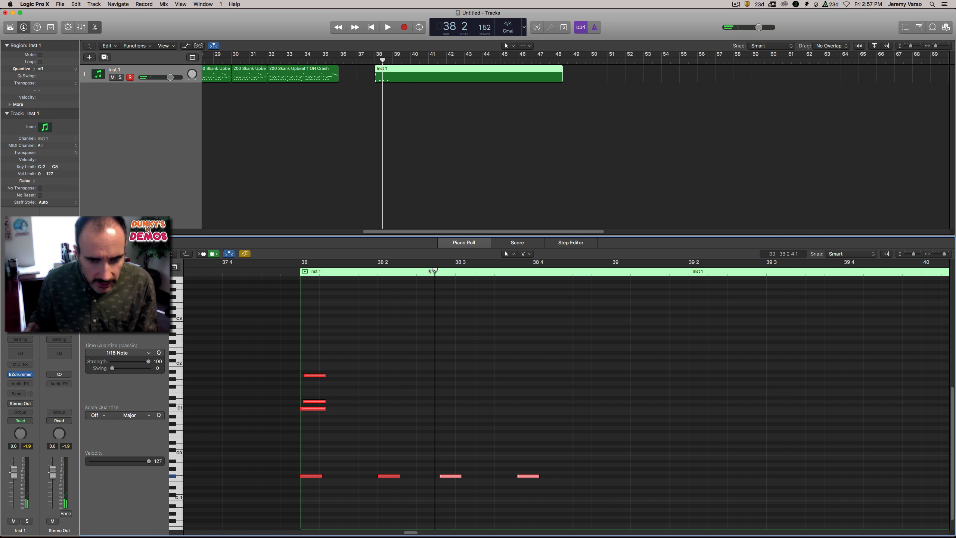
{"action": "left_click_drag", "start_coordinate": [367, 275], "coordinate": [268, 271]}
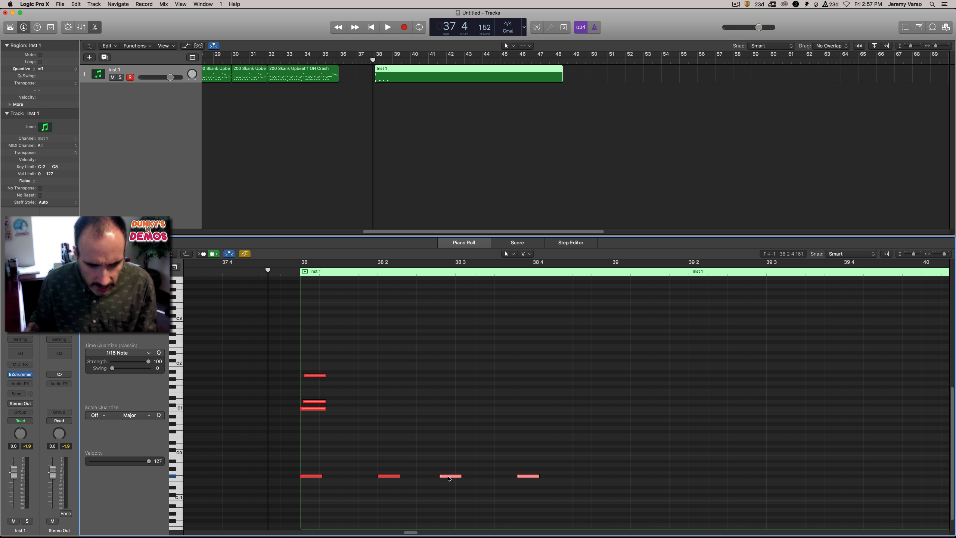
{"action": "left_click_drag", "start_coordinate": [448, 479], "coordinate": [445, 479]}
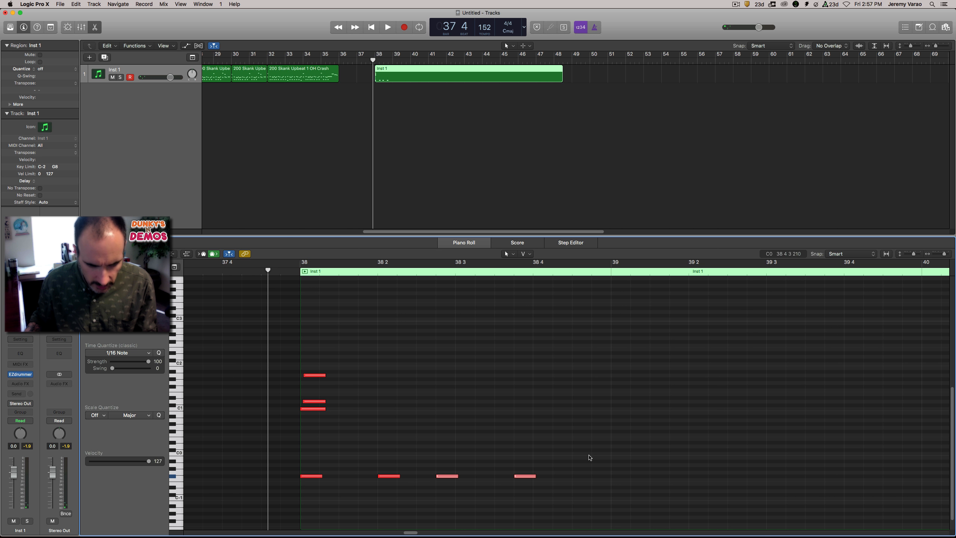
{"action": "left_click_drag", "start_coordinate": [451, 478], "coordinate": [471, 478]}
Copy the four F#-1 notes of bar 38 to the beats of bar 39 and play from just before bar 38.
{"action": "left_click_drag", "start_coordinate": [590, 463], "coordinate": [624, 477]}
{"action": "left_click", "coordinate": [619, 476]}
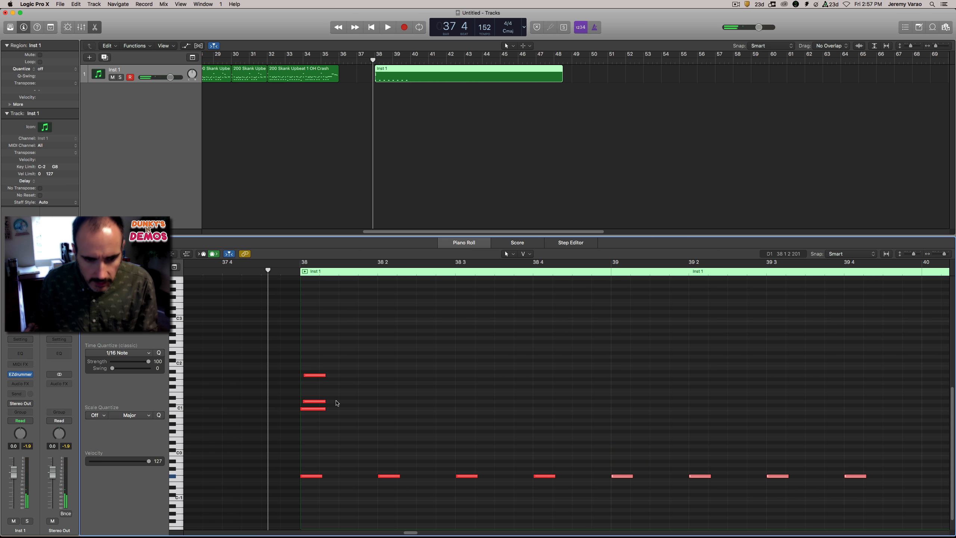
{"action": "key", "text": "space"}
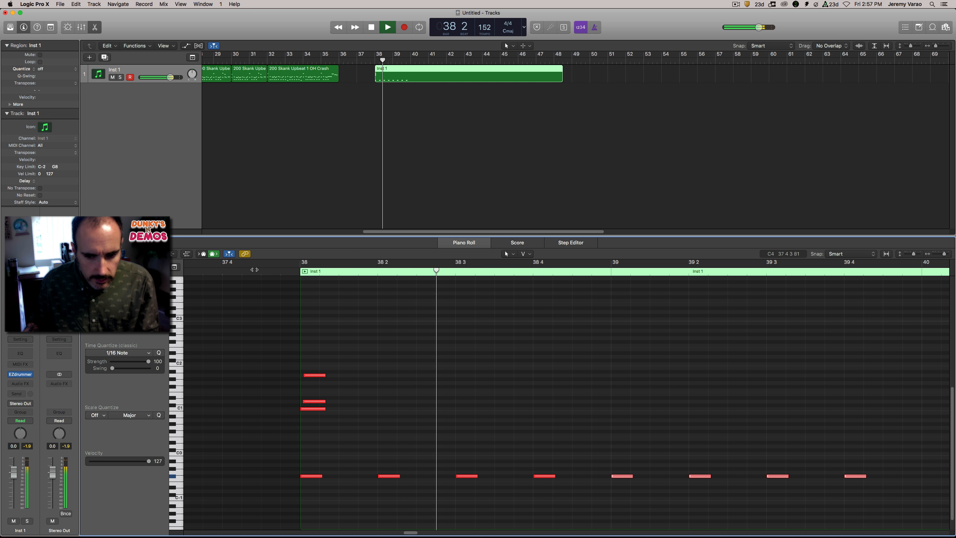
Copy the A1, D1 and C1 hit from 38.1 to 39.1 and to half a beat before it, playing back each addition.
{"action": "key", "text": "space"}
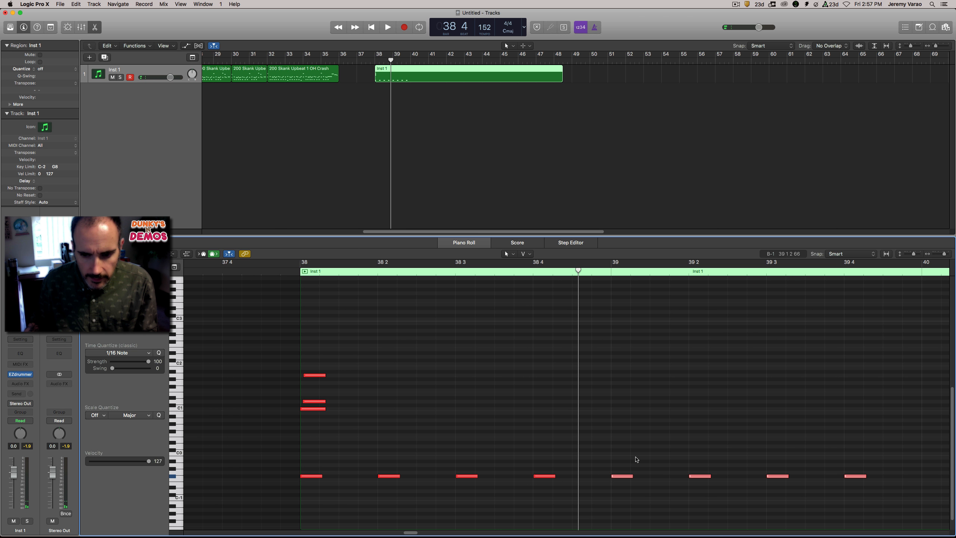
{"action": "left_click_drag", "start_coordinate": [346, 357], "coordinate": [625, 411]}
{"action": "double_click", "coordinate": [287, 270]}
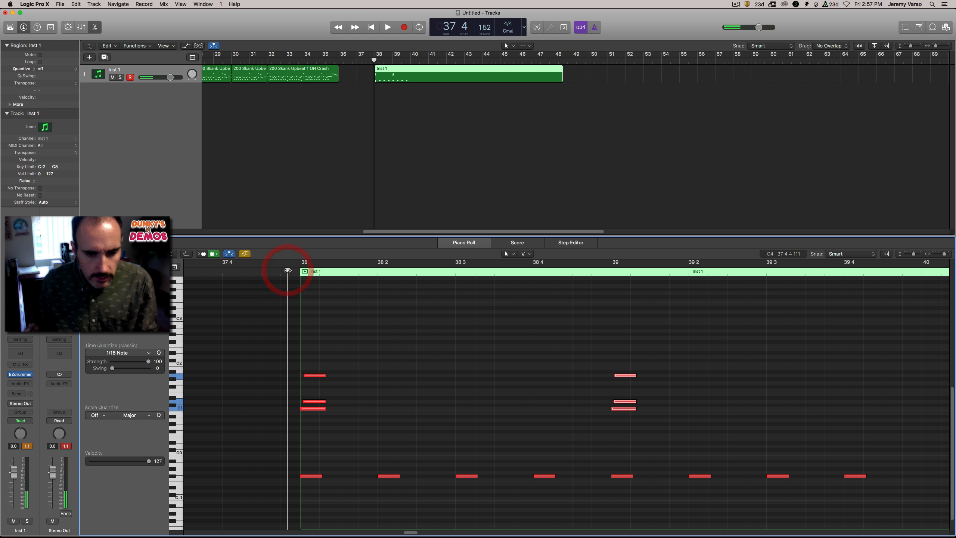
{"action": "key", "text": "space"}
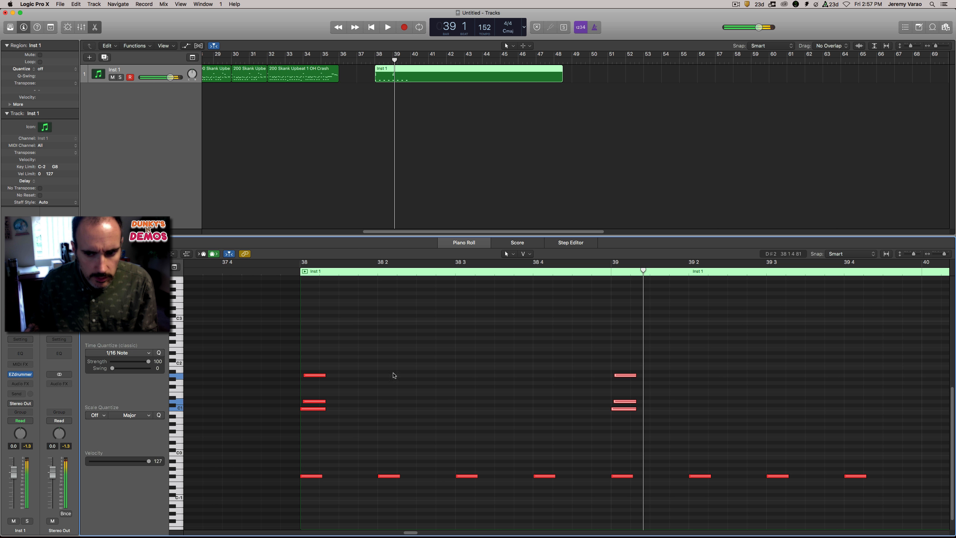
{"action": "left_click_drag", "start_coordinate": [621, 412], "coordinate": [581, 413]}
{"action": "double_click", "coordinate": [271, 269]}
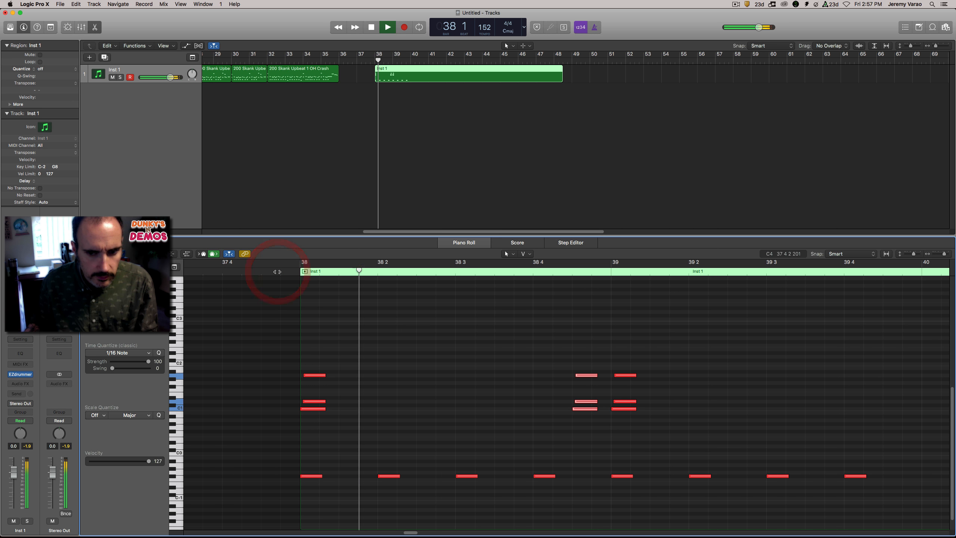
{"action": "key", "text": "space"}
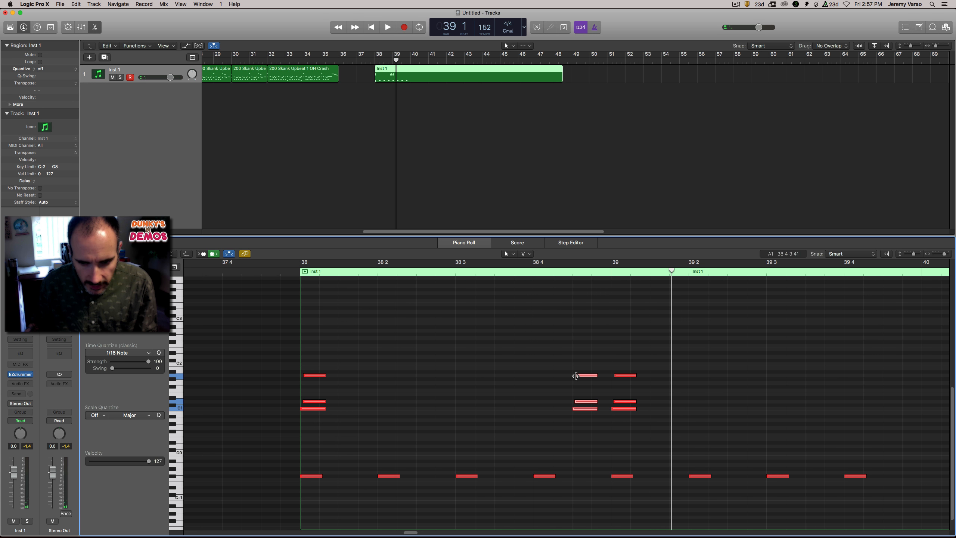
Adjust the hit before bar 39 so D1 starts slightly ahead of C1, play it, and extend the 39.1 D1 start to match C1.
{"action": "left_click_drag", "start_coordinate": [575, 403], "coordinate": [575, 409]}
{"action": "left_click", "coordinate": [565, 391]}
{"action": "left_click_drag", "start_coordinate": [574, 375], "coordinate": [574, 376]}
{"action": "left_click", "coordinate": [279, 271]}
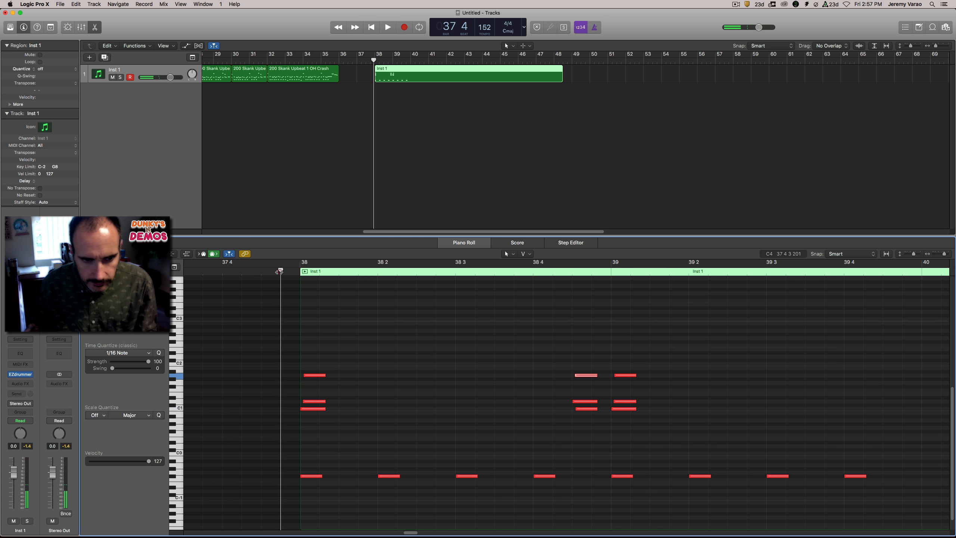
{"action": "key", "text": "space"}
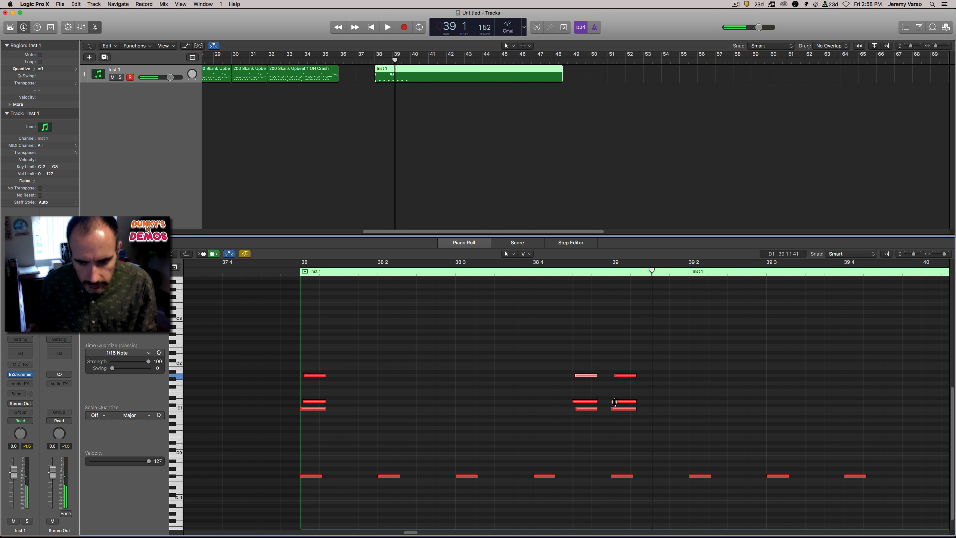
{"action": "left_click_drag", "start_coordinate": [614, 401], "coordinate": [623, 401]}
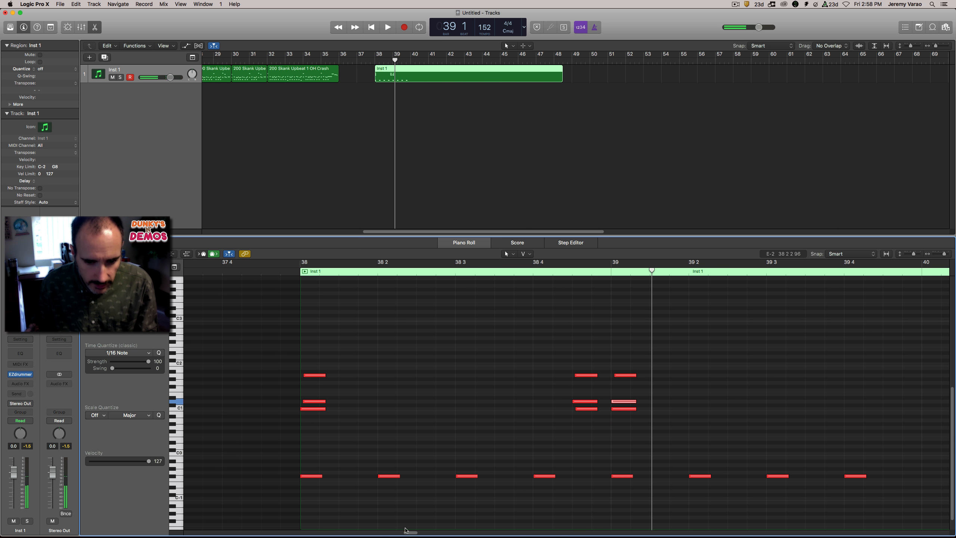
Lower the A1 velocities and those of the last two D1 notes, with the D1 before bar 39 at 124, and play from bar 38.
{"action": "left_click_drag", "start_coordinate": [411, 533], "coordinate": [412, 533]}
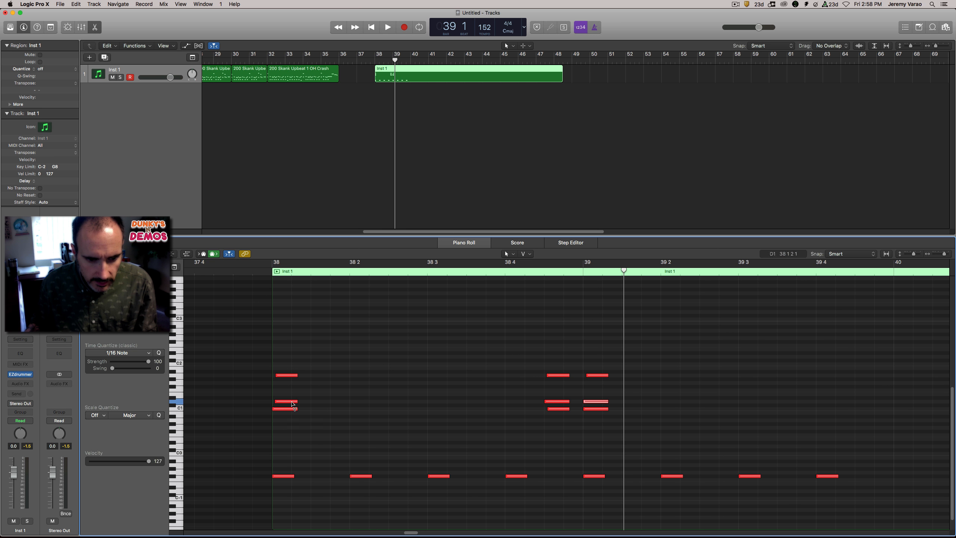
{"action": "left_click_drag", "start_coordinate": [290, 376], "coordinate": [287, 386]}
{"action": "left_click_drag", "start_coordinate": [542, 369], "coordinate": [566, 405]}
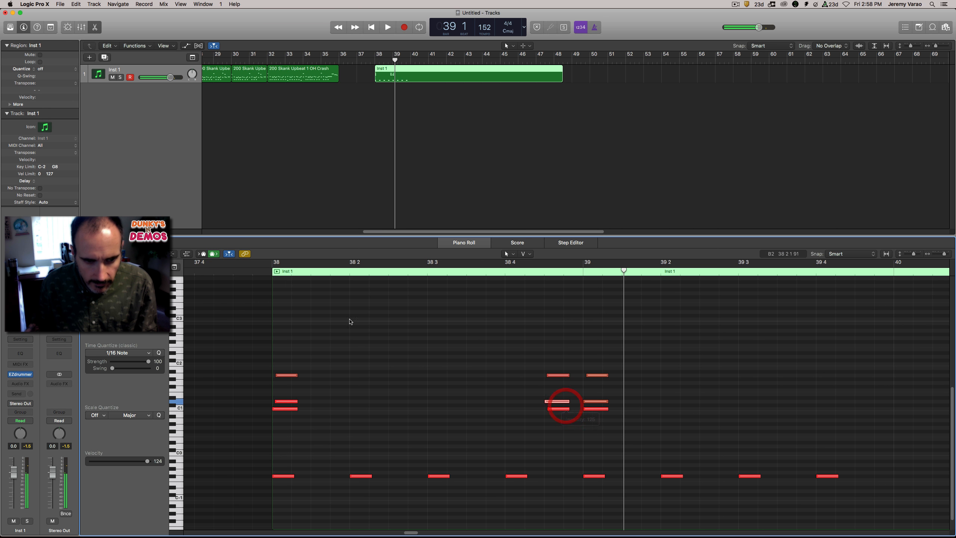
{"action": "double_click", "coordinate": [261, 272]}
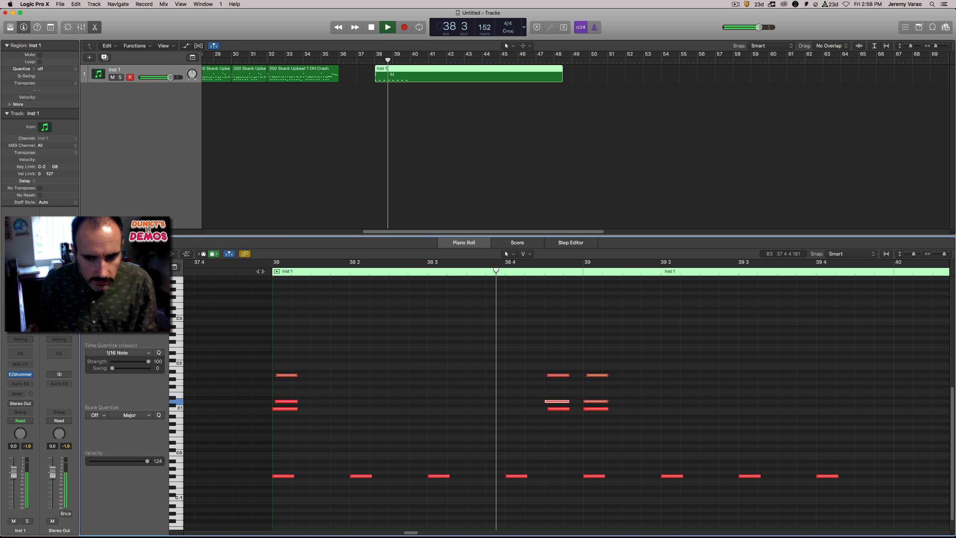
{"action": "key", "text": "space"}
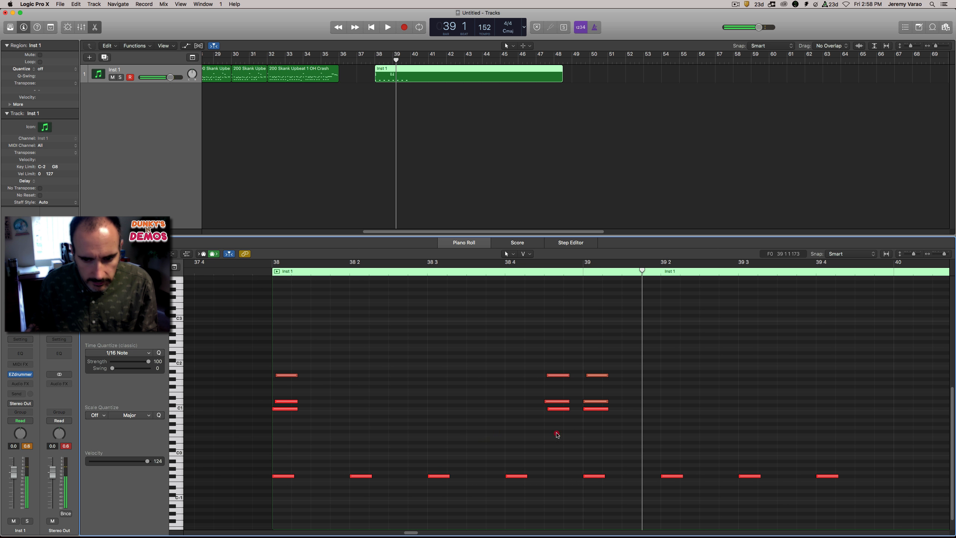
Lower the velocities of the three C1 notes, setting the one before bar 39 to 116, and play the passage.
{"action": "left_click_drag", "start_coordinate": [597, 433], "coordinate": [290, 409]}
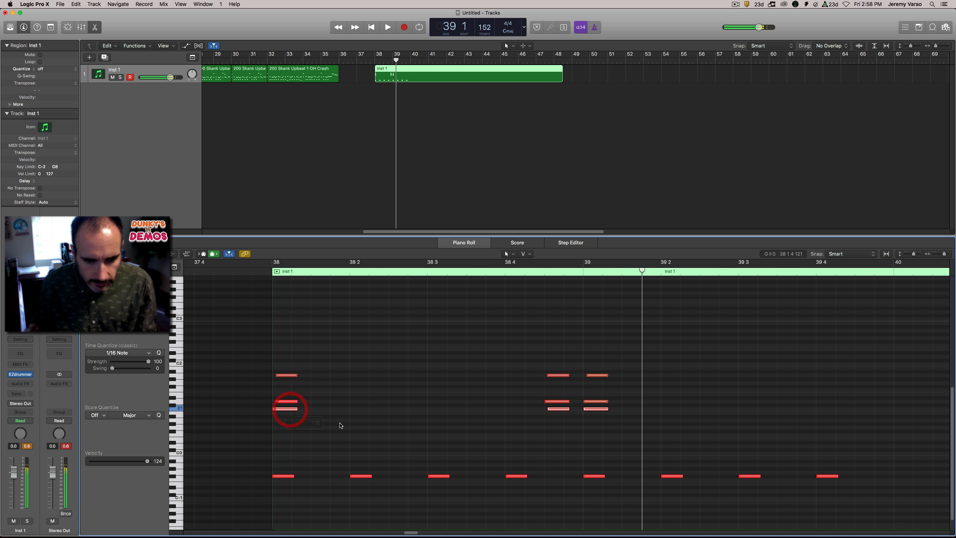
{"action": "left_click", "coordinate": [506, 428]}
{"action": "mouse_move", "coordinate": [556, 413]}
{"action": "left_mouse_down"}
{"action": "mouse_move", "coordinate": [594, 416]}
{"action": "mouse_move", "coordinate": [562, 414]}
{"action": "left_mouse_up"}
{"action": "double_click", "coordinate": [252, 268]}
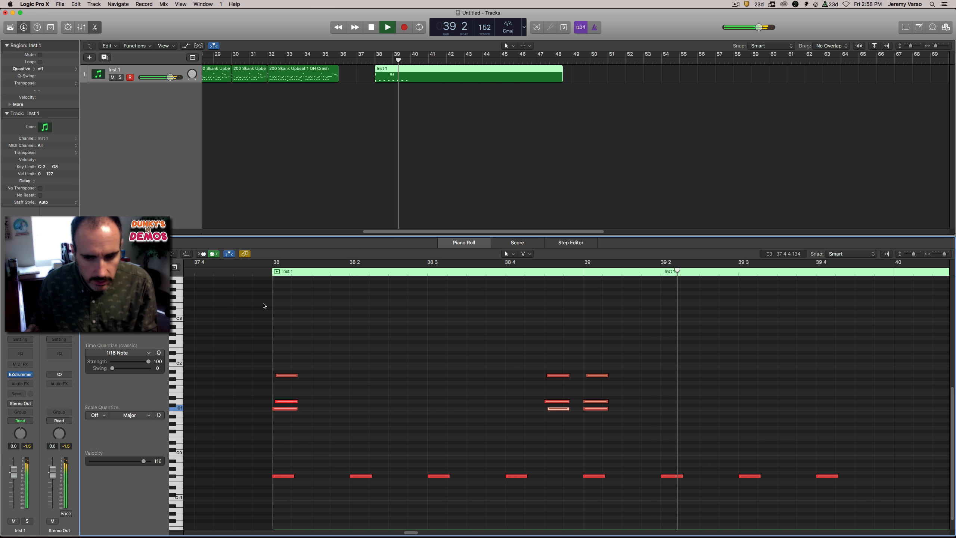
{"action": "key", "text": "space"}
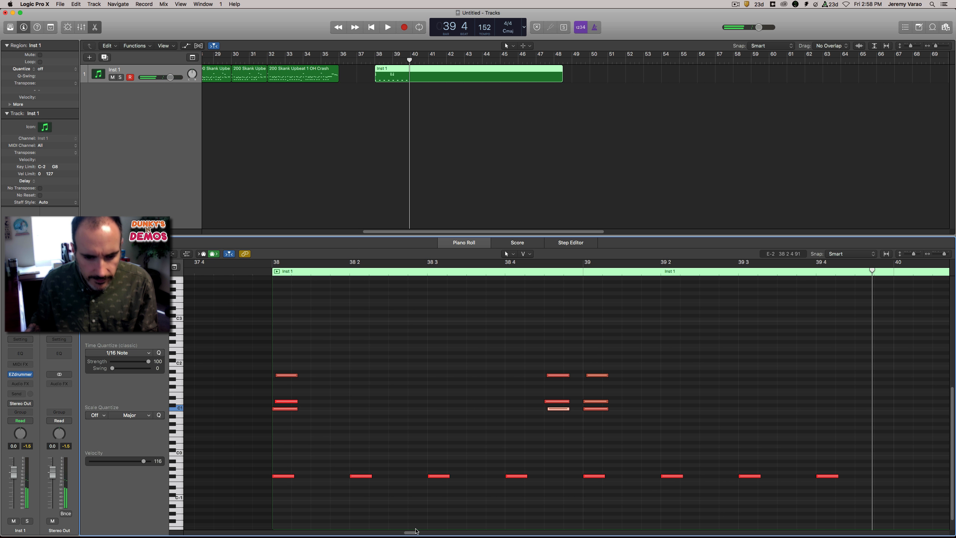
Copy the eight F#-1 notes of bars 38 and 39 to the beats of bars 40 and 41 and play from before bar 38.
{"action": "left_click", "coordinate": [938, 255]}
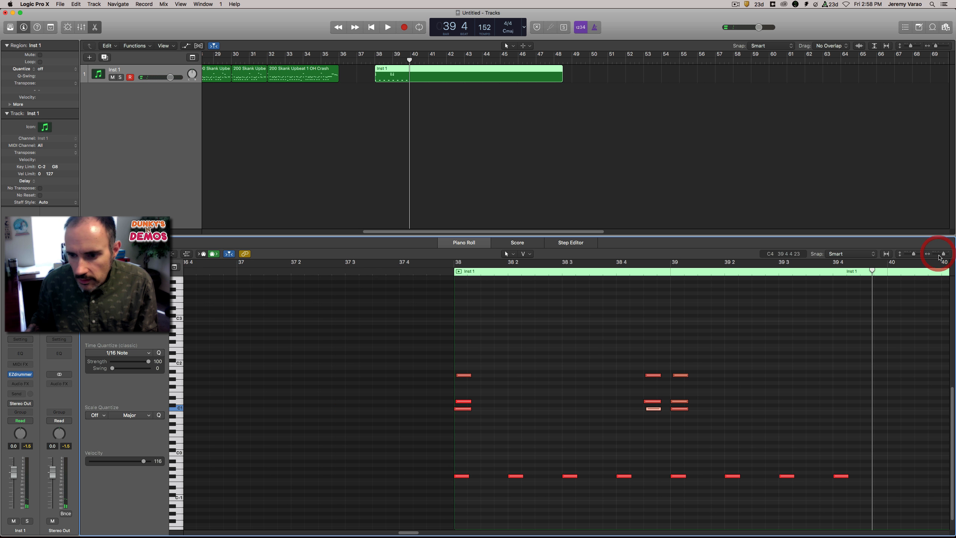
{"action": "left_click_drag", "start_coordinate": [411, 532], "coordinate": [413, 532]}
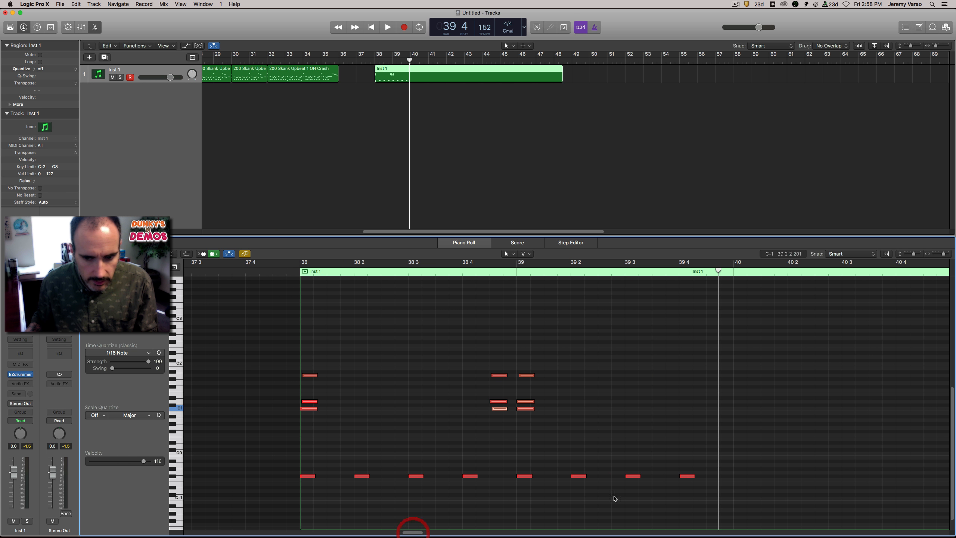
{"action": "mouse_move", "coordinate": [695, 493]}
{"action": "left_mouse_down"}
{"action": "mouse_move", "coordinate": [320, 468]}
{"action": "mouse_move", "coordinate": [455, 484]}
{"action": "mouse_move", "coordinate": [686, 486]}
{"action": "left_mouse_up"}
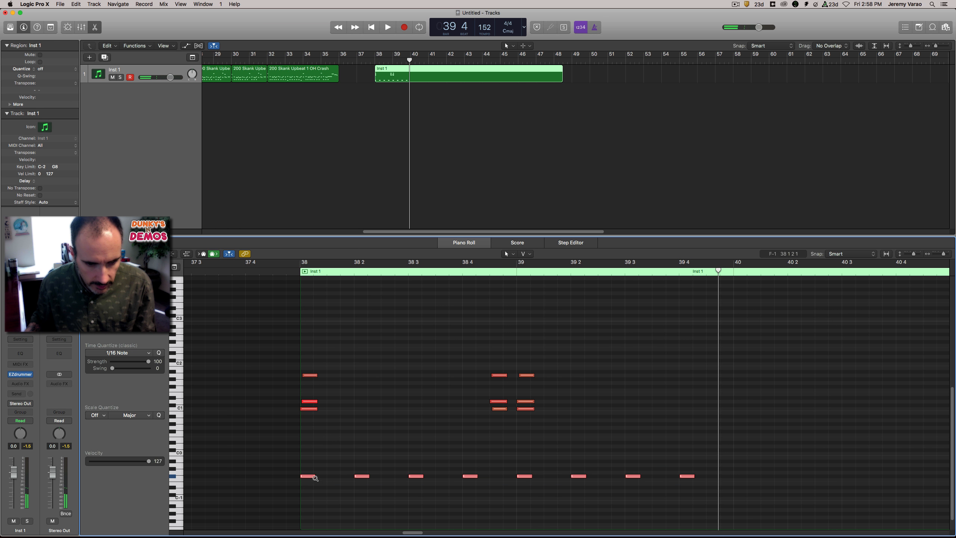
{"action": "left_click_drag", "start_coordinate": [312, 479], "coordinate": [746, 476]}
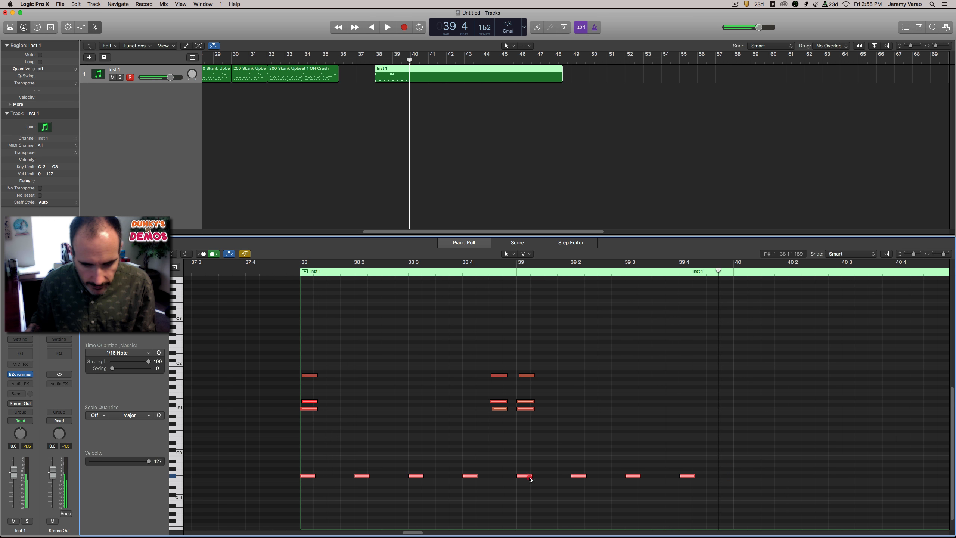
{"action": "left_click_drag", "start_coordinate": [530, 479], "coordinate": [739, 478]}
{"action": "double_click", "coordinate": [290, 270]}
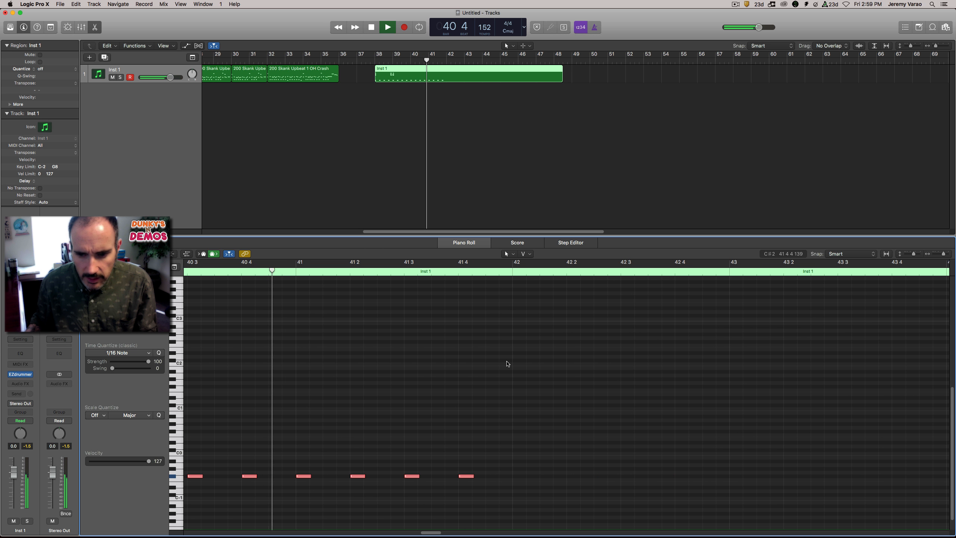
{"action": "key", "text": "space"}
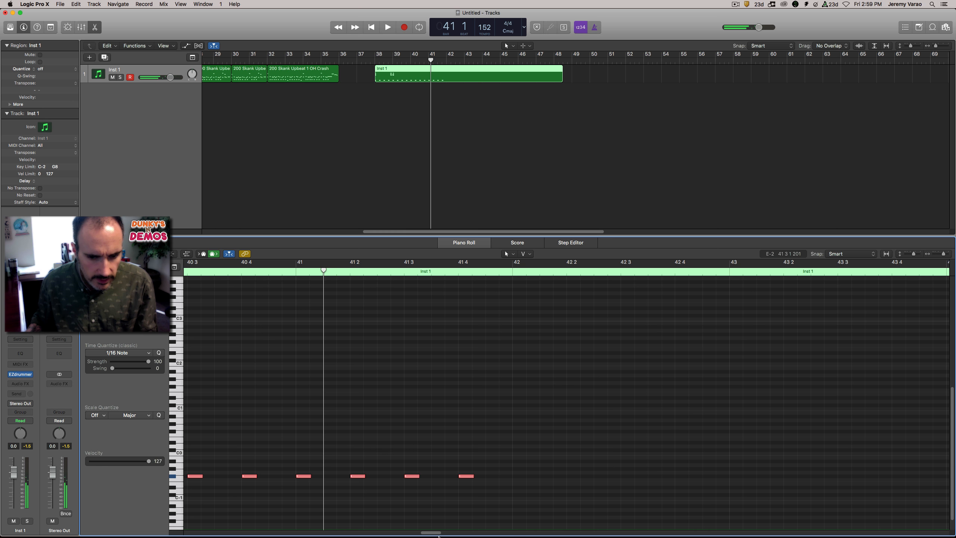
Copy the two three-note hits around 39.1, paste them at the start of bar 41, and play them.
{"action": "left_click_drag", "start_coordinate": [436, 534], "coordinate": [418, 534]}
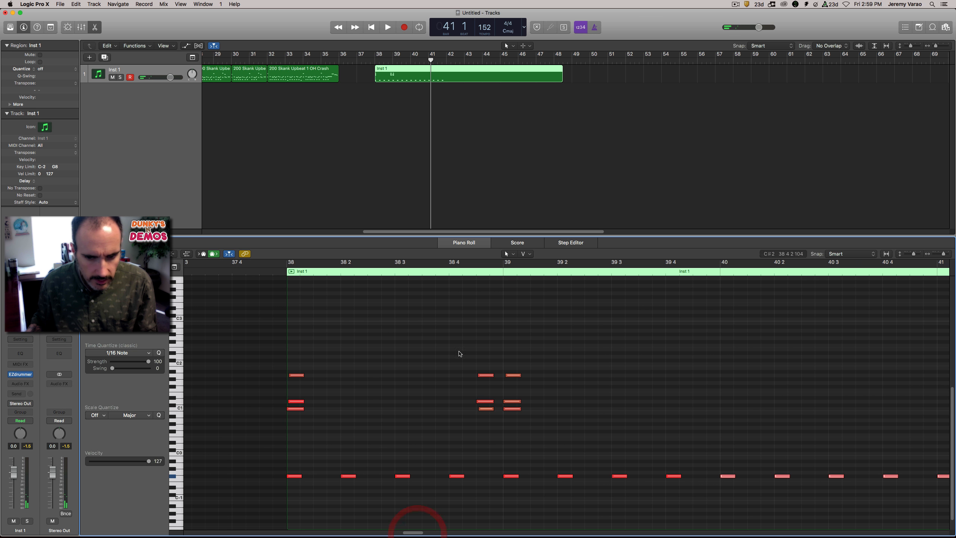
{"action": "left_click_drag", "start_coordinate": [459, 353], "coordinate": [525, 408]}
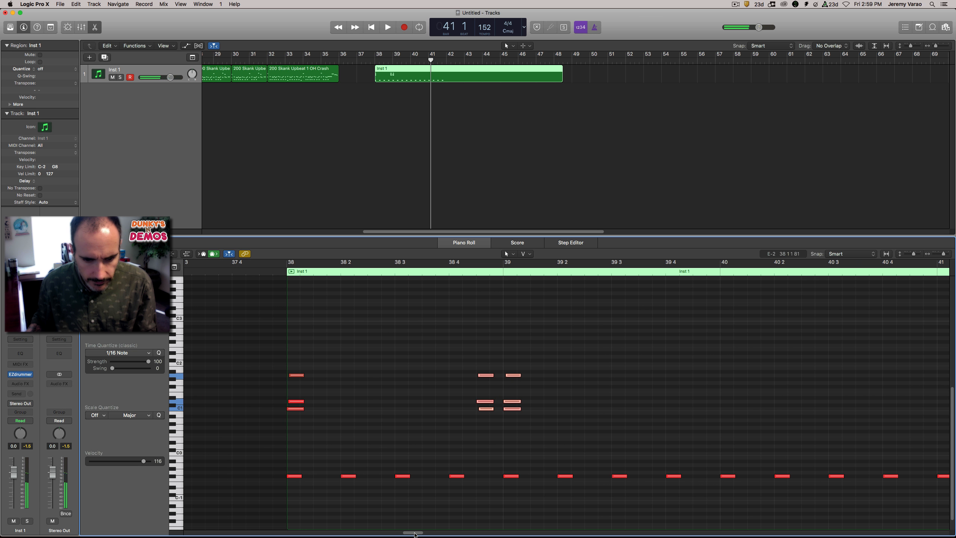
{"action": "left_click_drag", "start_coordinate": [414, 534], "coordinate": [429, 534]}
{"action": "left_click_drag", "start_coordinate": [447, 270], "coordinate": [422, 271]}
{"action": "key", "text": "super+v"}
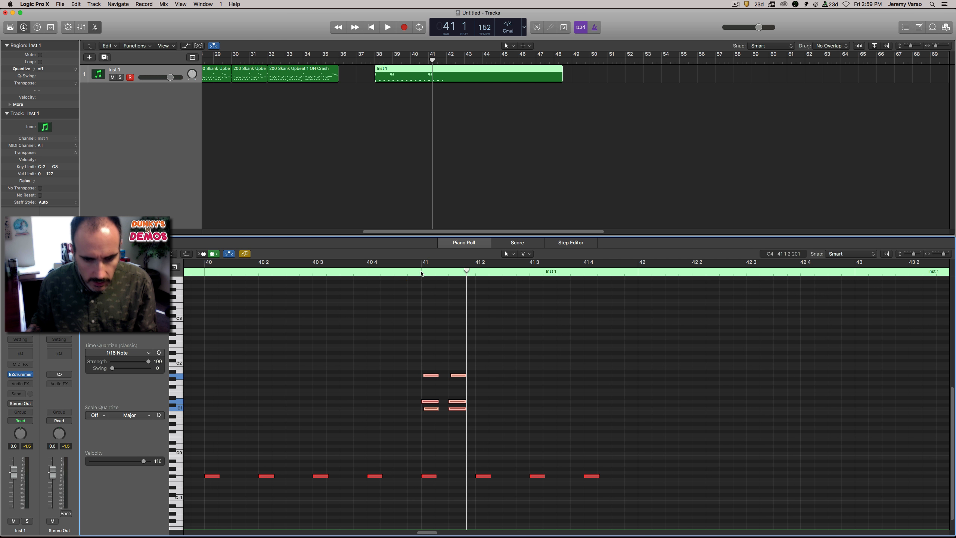
{"action": "left_click", "coordinate": [396, 272]}
{"action": "key", "text": "space"}
{"action": "key", "text": "space"}
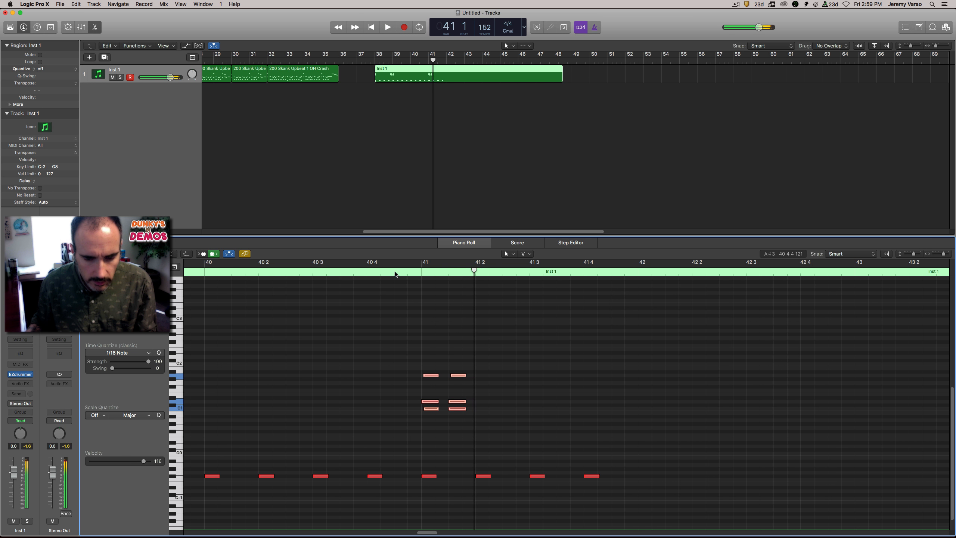
Duplicate the pair of hits at 41.1 onto beats 2 and 3 of bar 41, keeping their pitches, and play the bar.
{"action": "left_click_drag", "start_coordinate": [501, 342], "coordinate": [417, 420]}
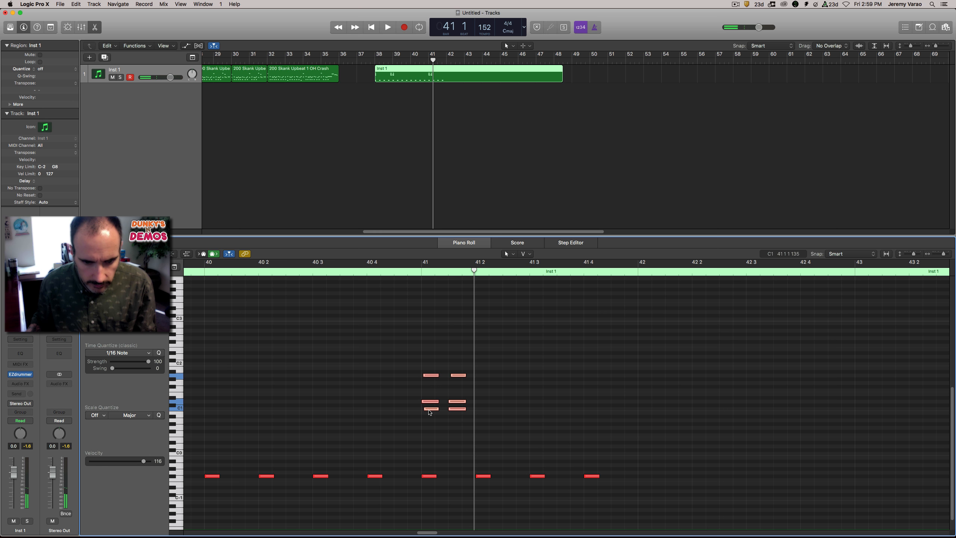
{"action": "left_click_drag", "start_coordinate": [429, 412], "coordinate": [537, 414]}
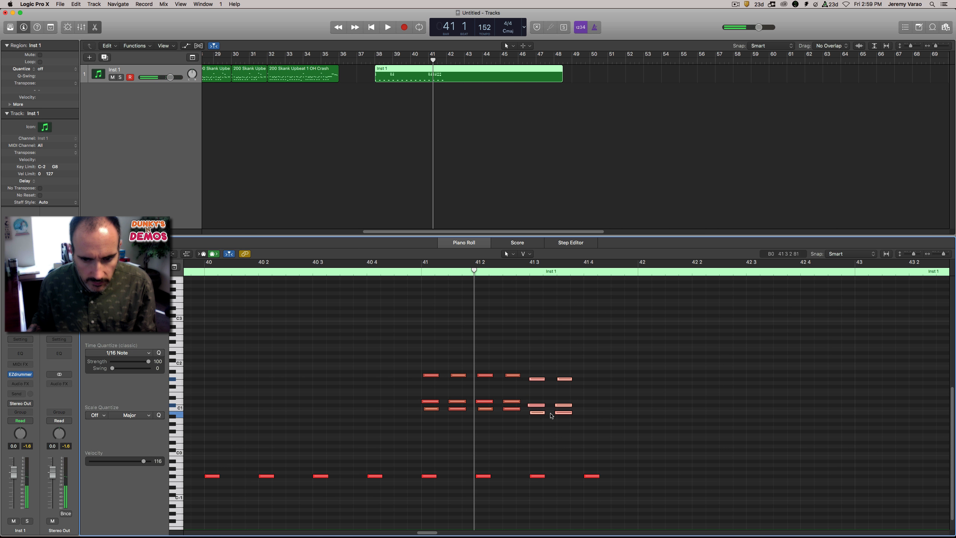
{"action": "left_click_drag", "start_coordinate": [538, 414], "coordinate": [538, 410]}
{"action": "left_click", "coordinate": [411, 274]}
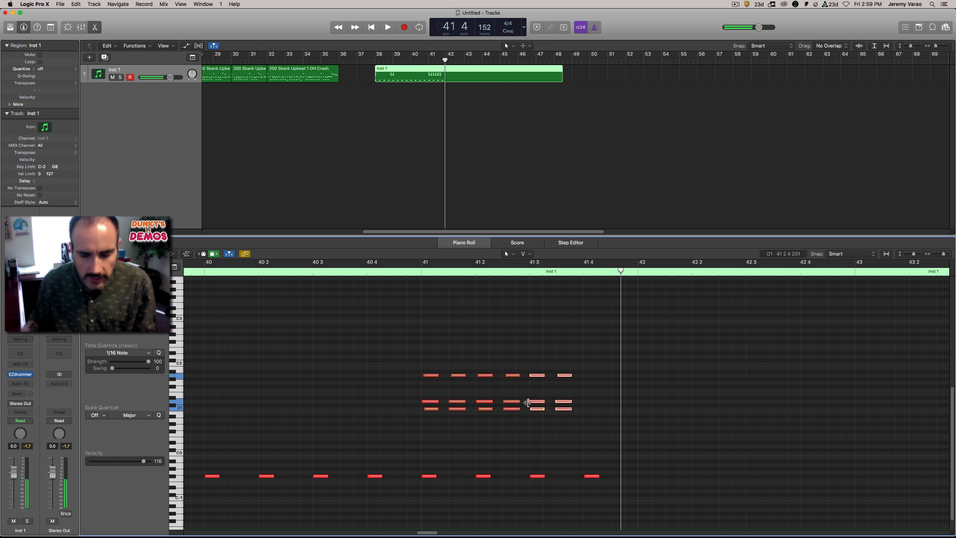
Copy the last D1 note to 41.4, half a beat after it, and 42.1, and play the whole section from before bar 38.
{"action": "left_click", "coordinate": [592, 404]}
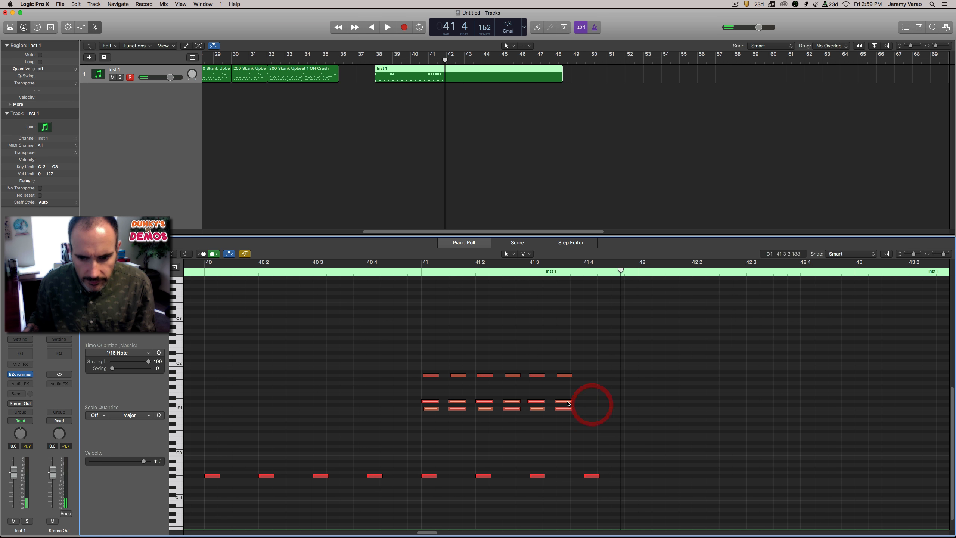
{"action": "left_click_drag", "start_coordinate": [566, 403], "coordinate": [644, 401]}
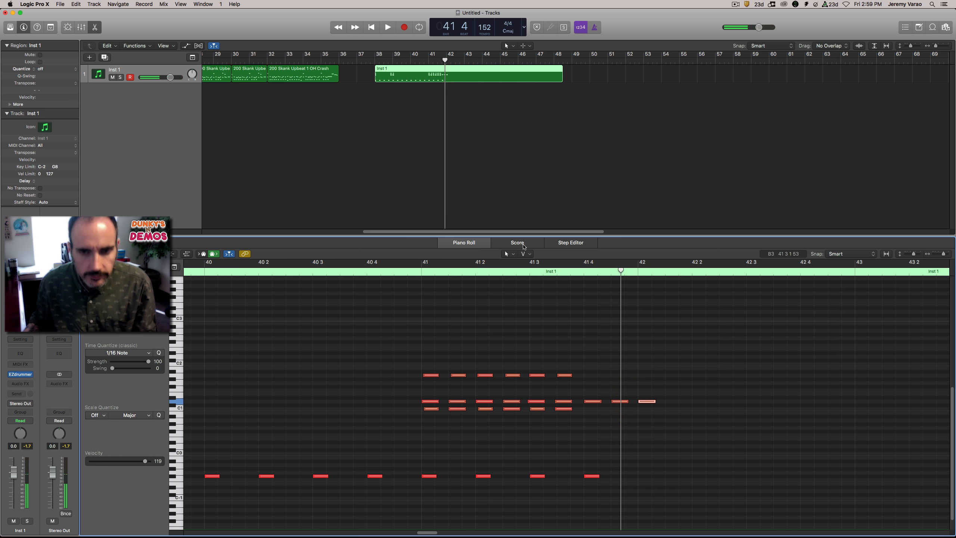
{"action": "double_click", "coordinate": [367, 59]}
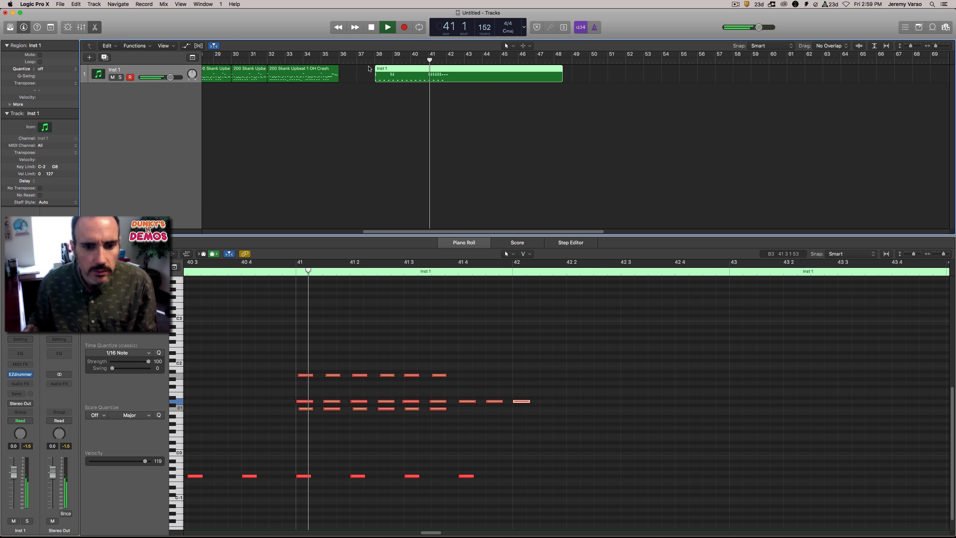
{"action": "key", "text": "space"}
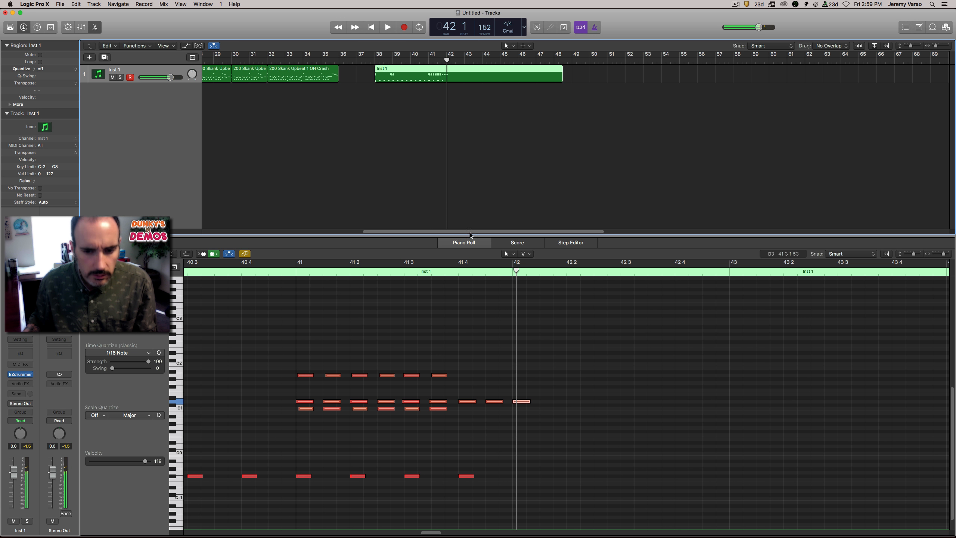
Shorten the D1 note at 41.4, play the fill, and delete the last A1 note of bar 41.
{"action": "left_click_drag", "start_coordinate": [474, 402], "coordinate": [473, 404]}
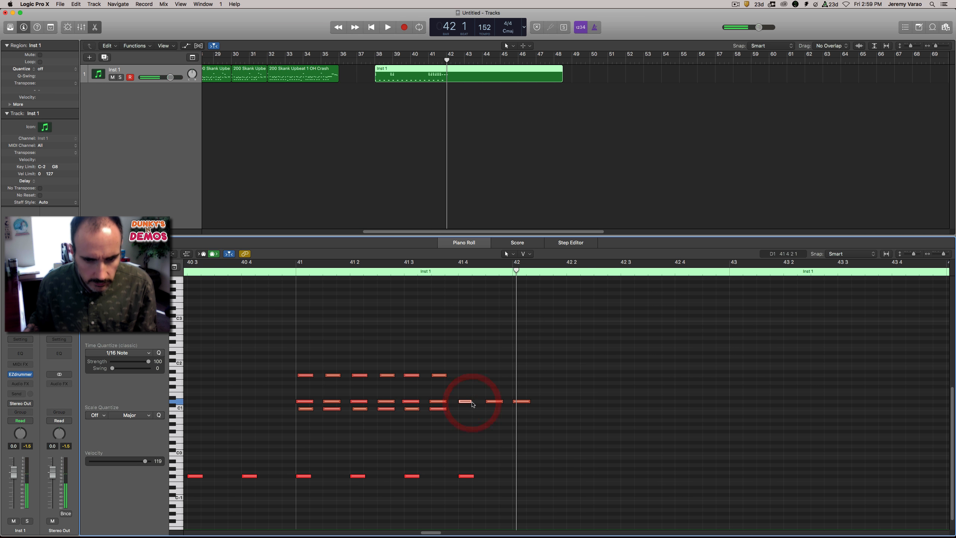
{"action": "left_click", "coordinate": [281, 274]}
{"action": "key", "text": "space"}
{"action": "key", "text": "space"}
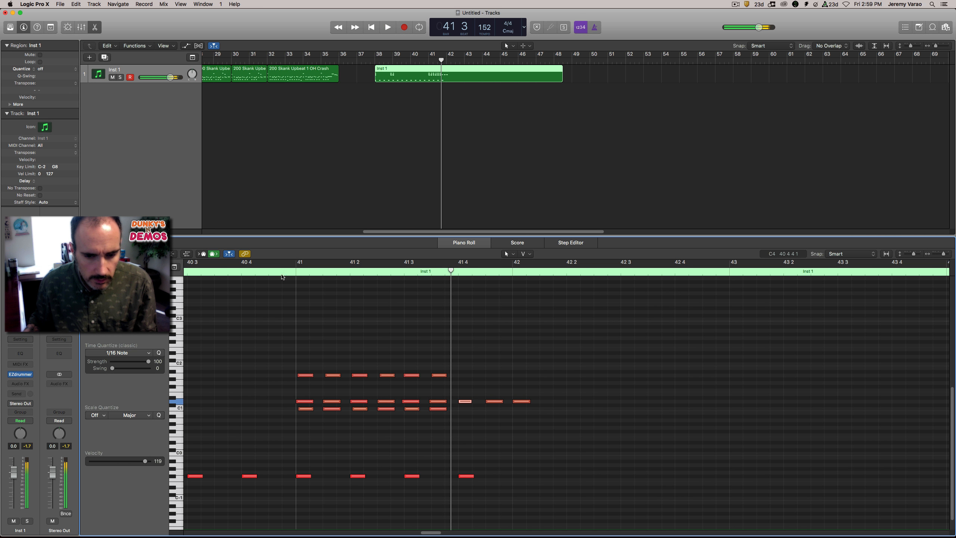
{"action": "left_click", "coordinate": [440, 375]}
{"action": "key", "text": "Delete"}
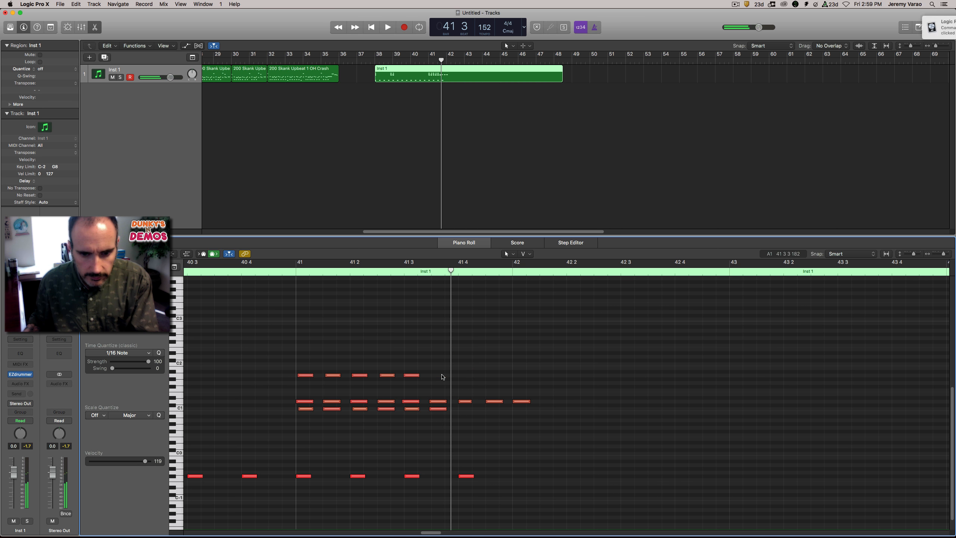
Move the last D1 notes of the fill earlier to close the gaps around 41.4, and play bar 41.
{"action": "mouse_move", "coordinate": [462, 403]}
{"action": "left_mouse_down"}
{"action": "mouse_move", "coordinate": [448, 403]}
{"action": "mouse_move", "coordinate": [457, 404]}
{"action": "left_mouse_up"}
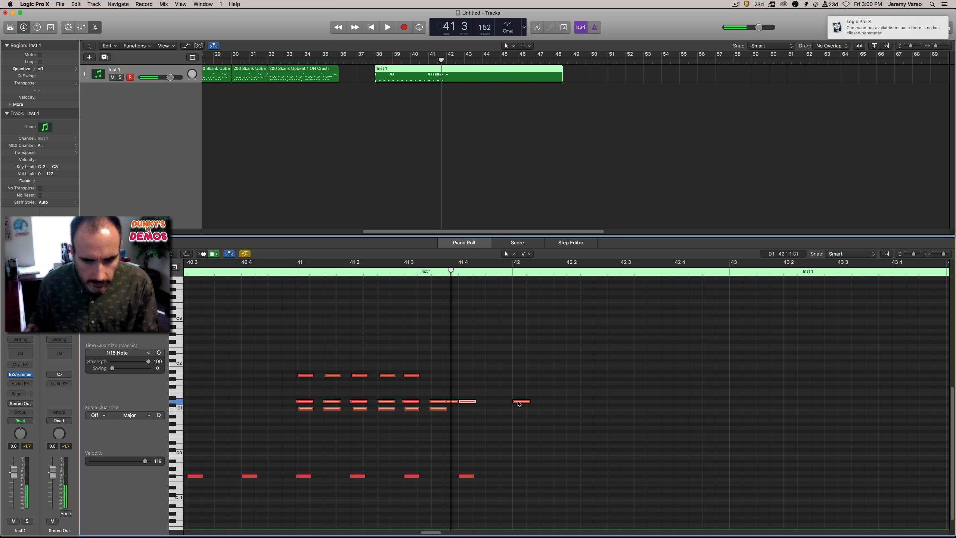
{"action": "left_click_drag", "start_coordinate": [519, 403], "coordinate": [485, 401]}
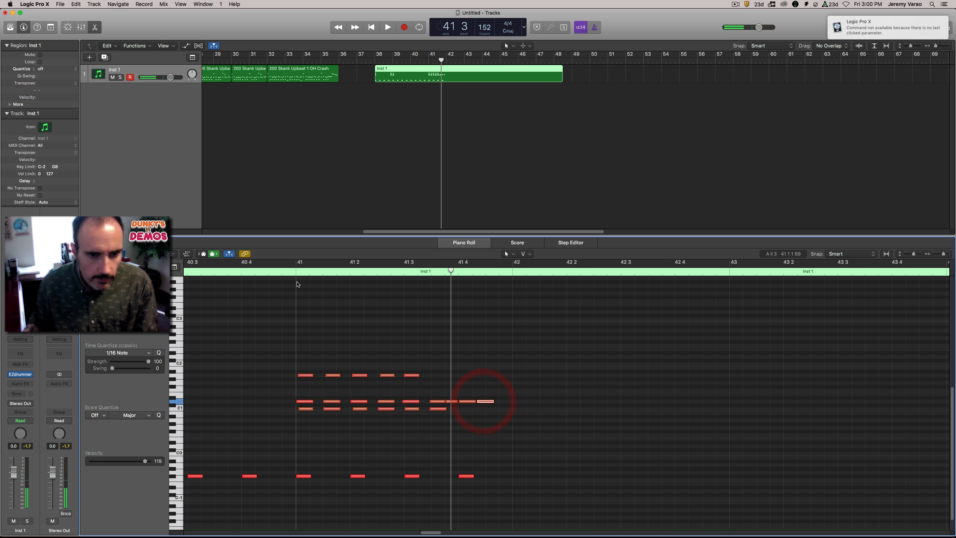
{"action": "left_click", "coordinate": [283, 265]}
{"action": "key", "text": "space"}
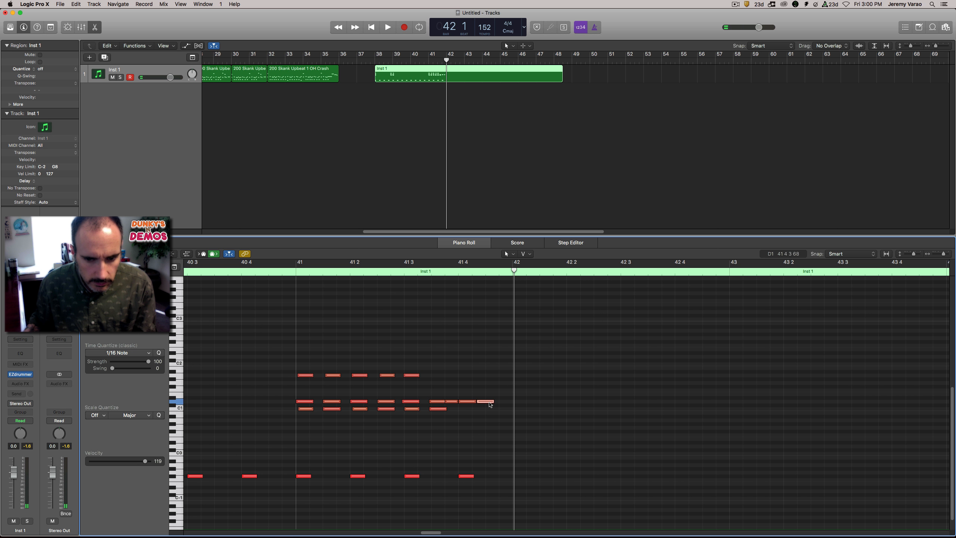
Duplicate the last D1 note to extend the run up to bar 42, and play the fill.
{"action": "left_click_drag", "start_coordinate": [490, 404], "coordinate": [516, 402]}
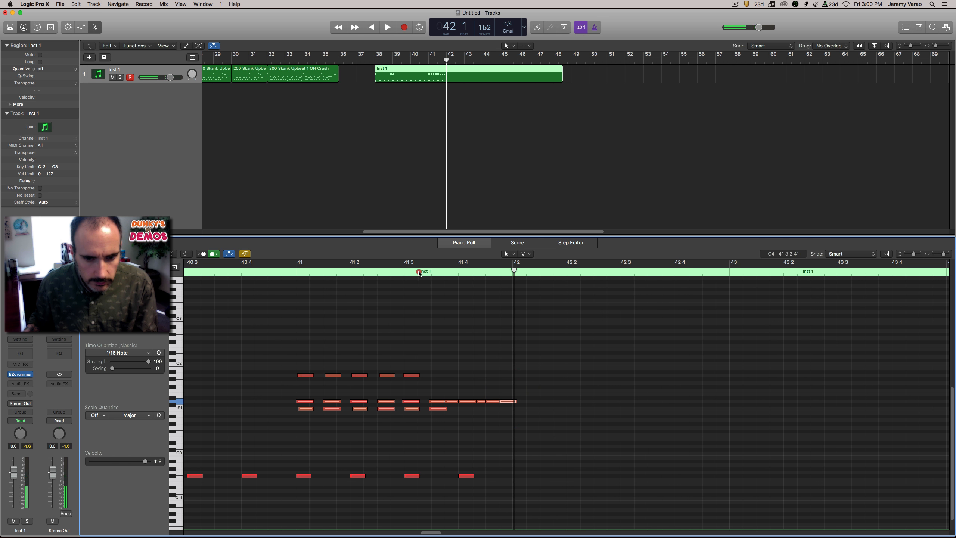
{"action": "left_click", "coordinate": [419, 271]}
{"action": "left_click", "coordinate": [284, 273]}
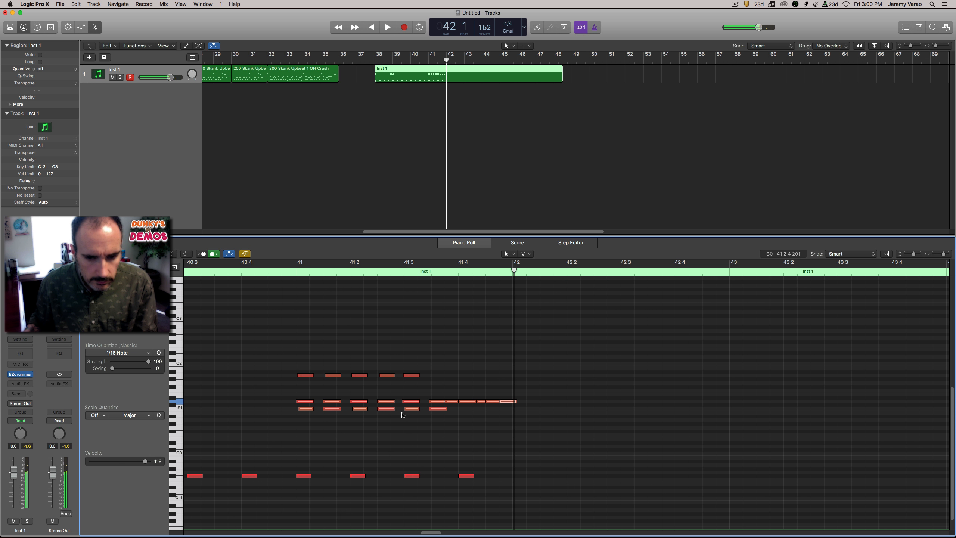
Delete the last C1 note of bar 41, even out the spacing of the D1 run, and play it.
{"action": "left_click", "coordinate": [442, 409]}
{"action": "key", "text": "Delete"}
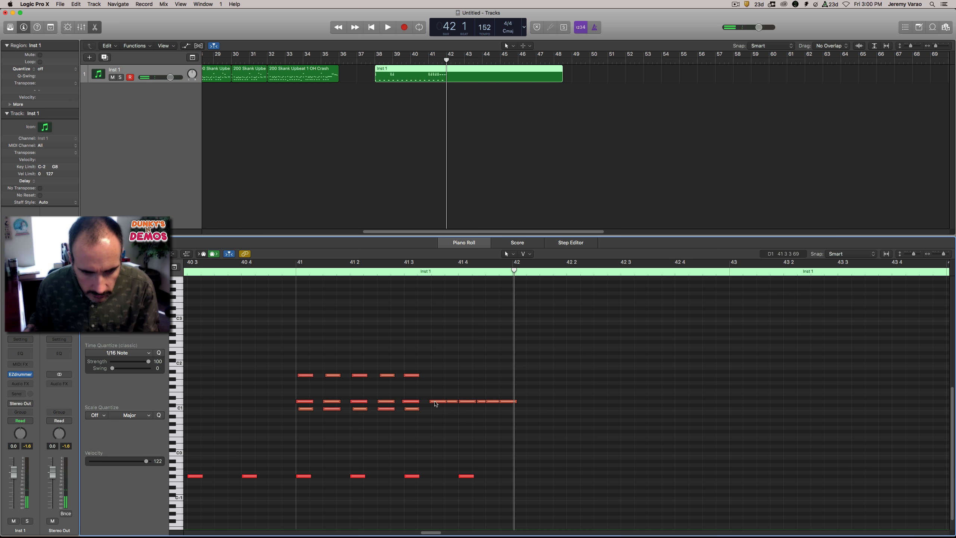
{"action": "left_click_drag", "start_coordinate": [430, 402], "coordinate": [488, 402]}
{"action": "left_click", "coordinate": [426, 273]}
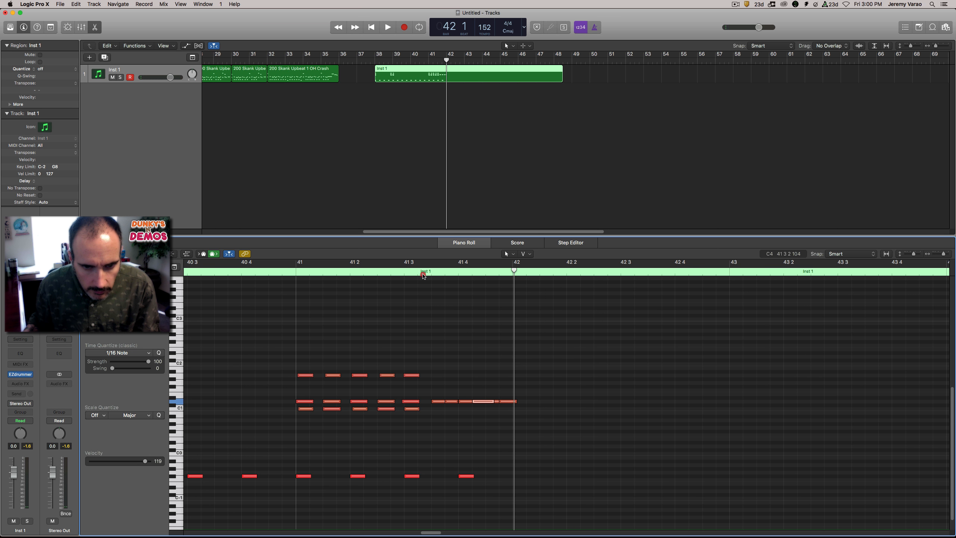
{"action": "left_click", "coordinate": [423, 274]}
{"action": "key", "text": "space"}
{"action": "key", "text": "space"}
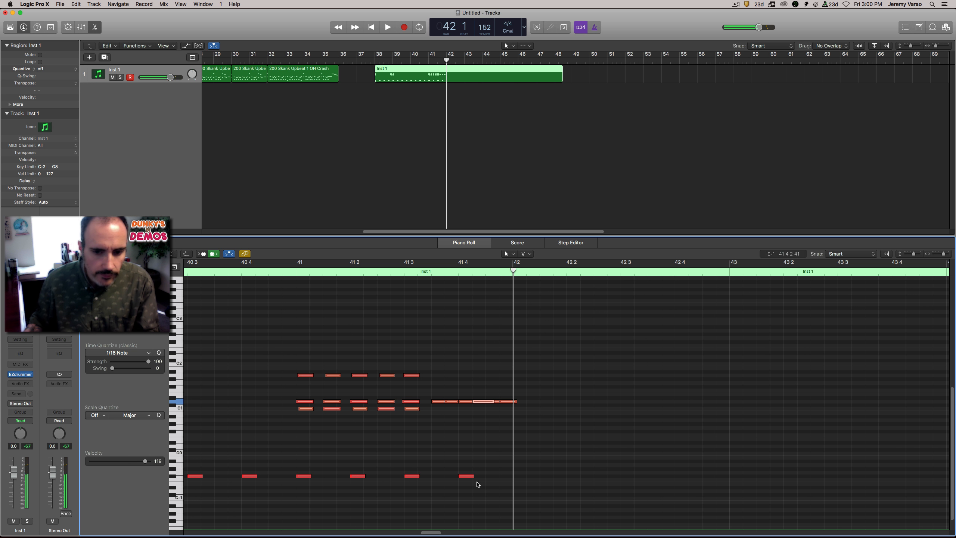
Delete the lowest repeating note on every beat from bar 38 onward by selecting all following notes of the same pitch.
{"action": "left_click_drag", "start_coordinate": [430, 532], "coordinate": [406, 532]}
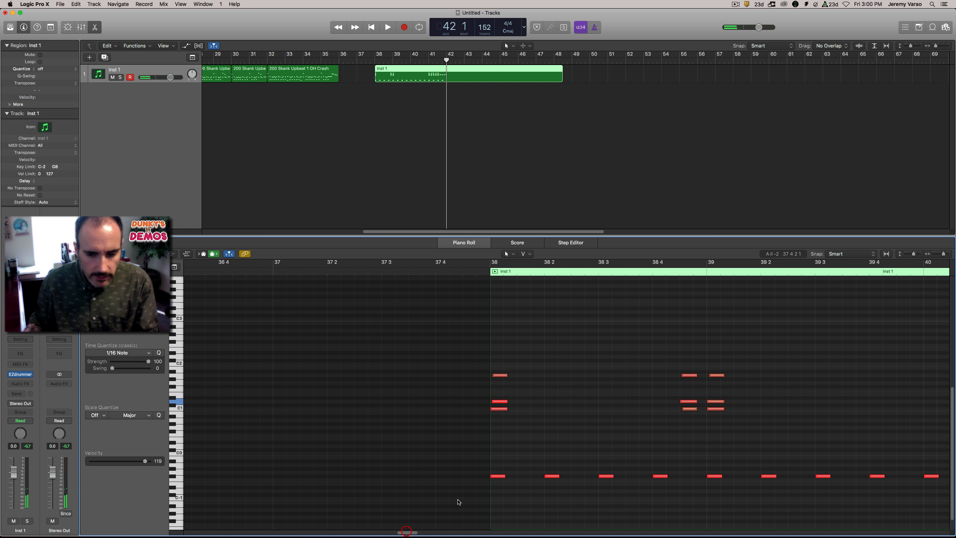
{"action": "right_click", "coordinate": [494, 477]}
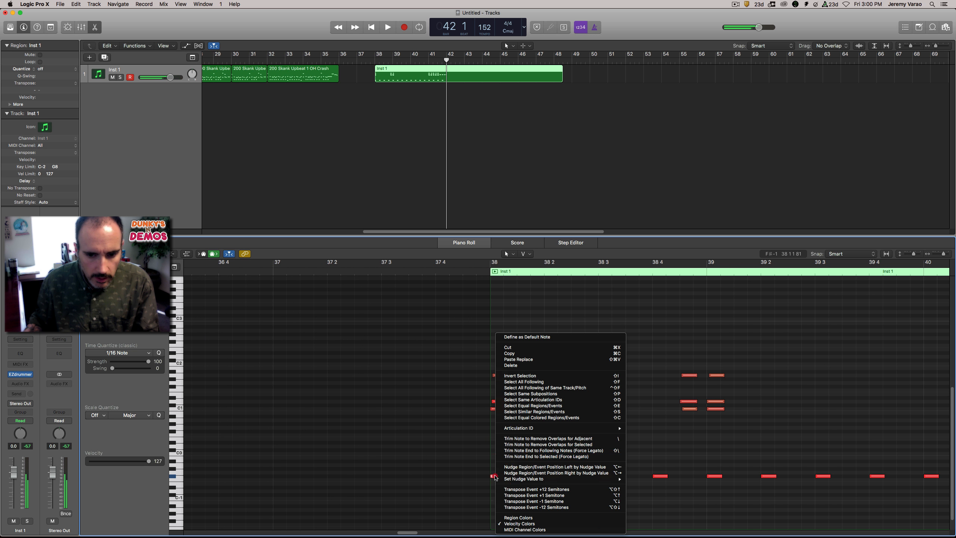
{"action": "left_click", "coordinate": [522, 388]}
{"action": "key", "text": "Delete"}
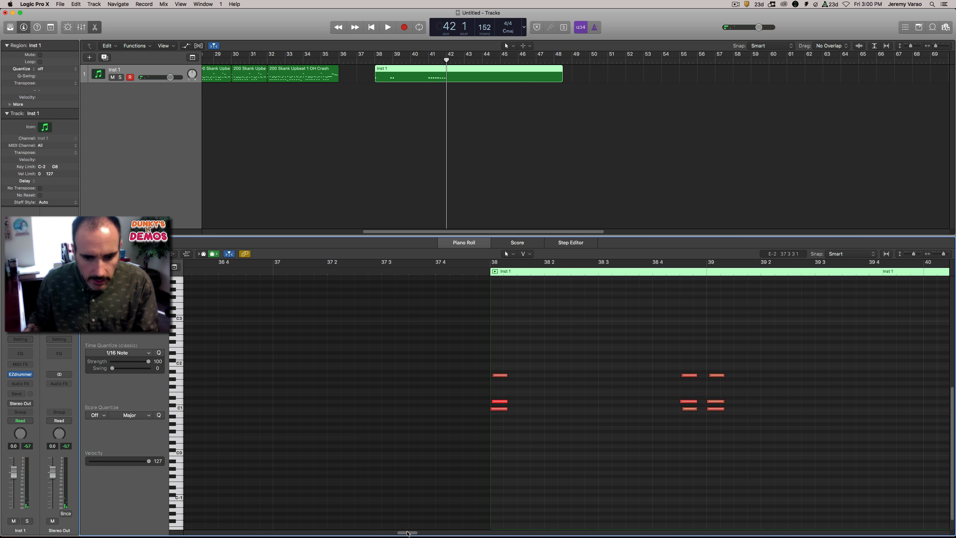
Lower the velocities of the first three hits in bar 41, with the third at 113, and play the bar.
{"action": "left_click_drag", "start_coordinate": [408, 532], "coordinate": [424, 532]}
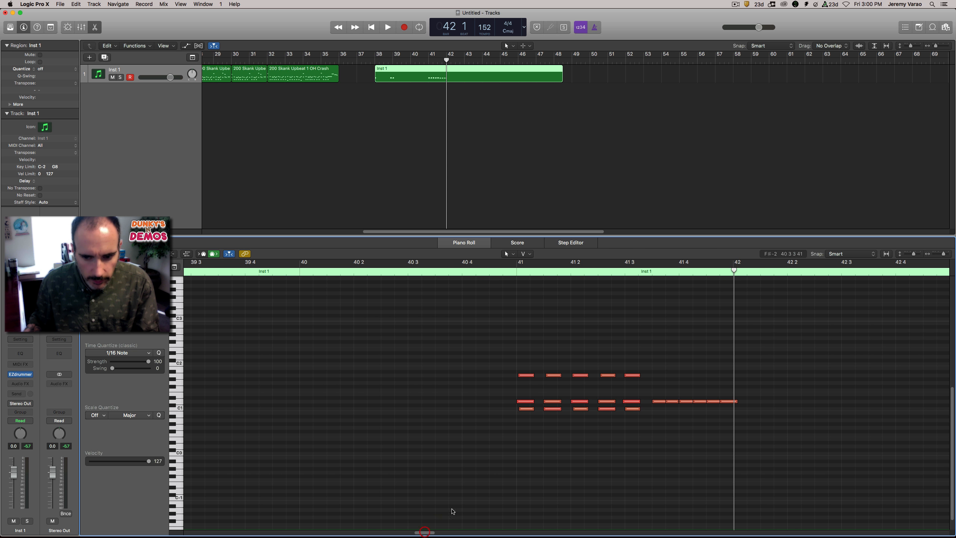
{"action": "left_click_drag", "start_coordinate": [496, 351], "coordinate": [528, 419]}
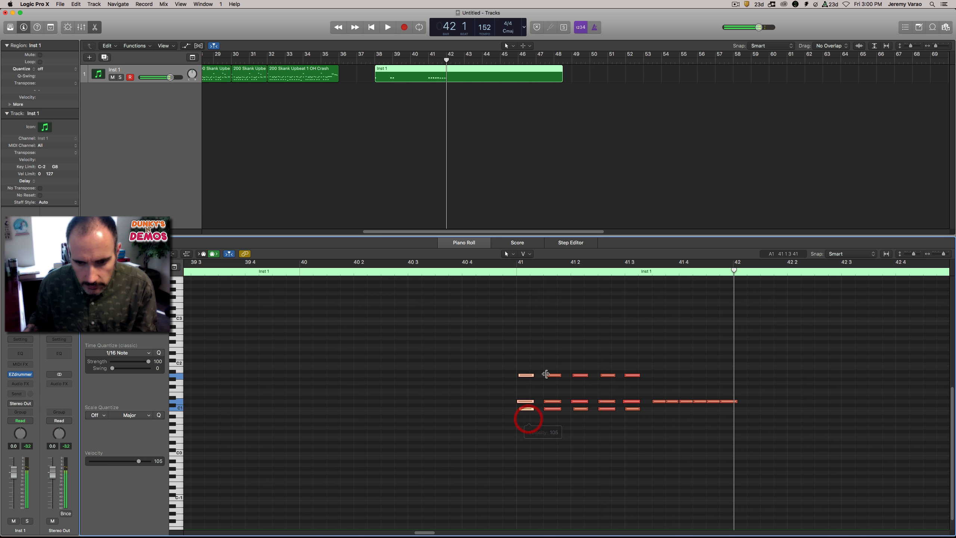
{"action": "left_click", "coordinate": [528, 409]}
{"action": "left_click_drag", "start_coordinate": [544, 363], "coordinate": [550, 414]}
{"action": "left_click_drag", "start_coordinate": [573, 362], "coordinate": [578, 412]}
{"action": "double_click", "coordinate": [488, 275]}
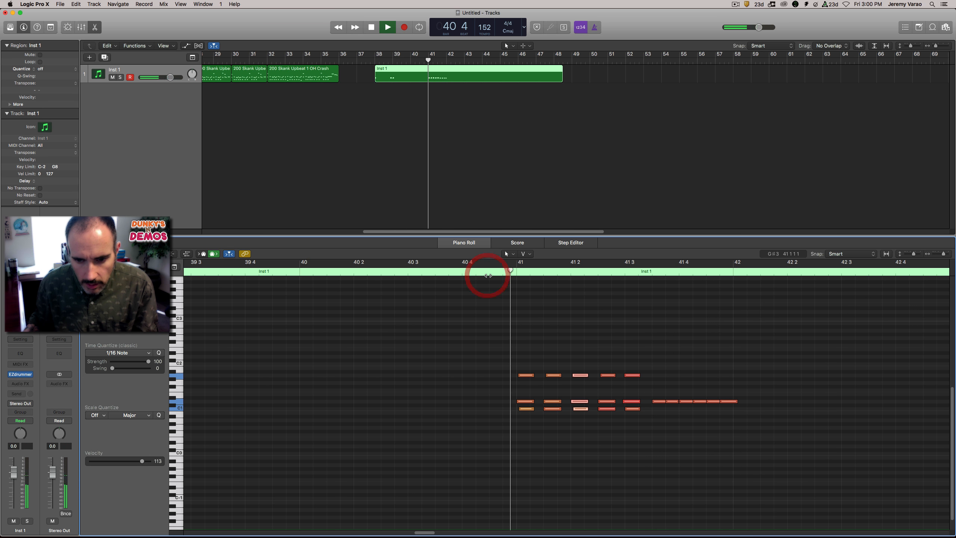
{"action": "key", "text": "space"}
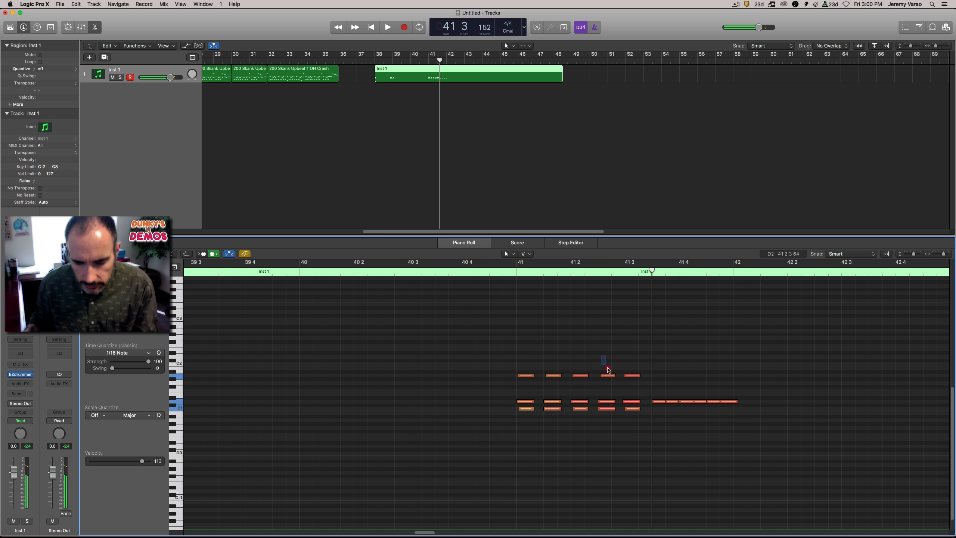
Raise the velocities of the last two three-note hits in bar 41, and play the bar.
{"action": "left_click_drag", "start_coordinate": [609, 369], "coordinate": [635, 418]}
{"action": "left_click_drag", "start_coordinate": [633, 376], "coordinate": [632, 364]}
{"action": "double_click", "coordinate": [486, 271]}
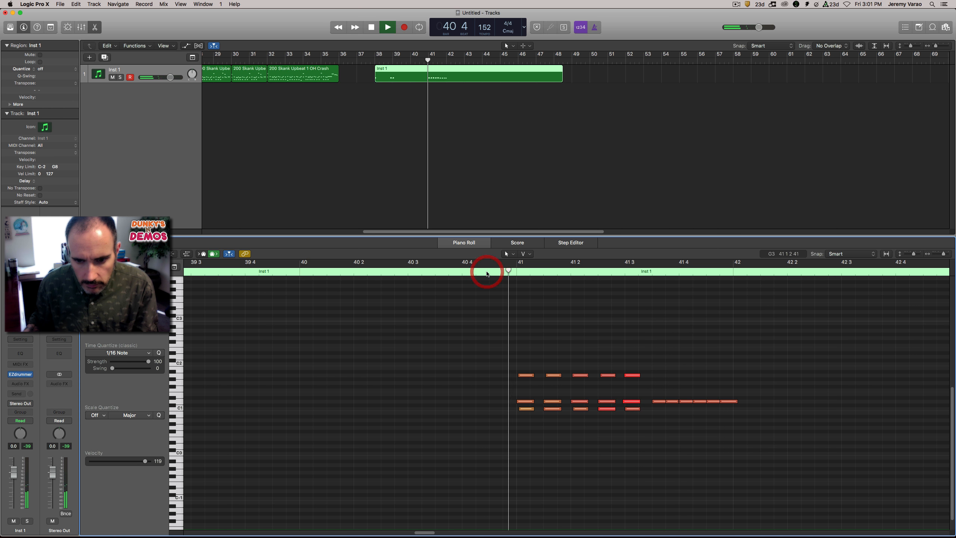
{"action": "key", "text": "space"}
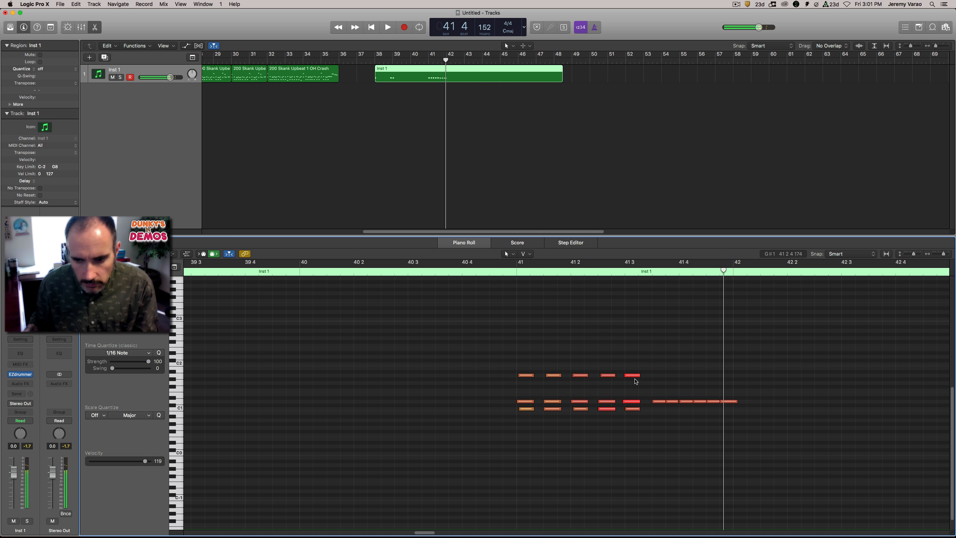
Raise the fill notes' velocity to 127, move its second and fifth notes up to D#1, and play the bar.
{"action": "left_click_drag", "start_coordinate": [657, 391], "coordinate": [711, 398]}
{"action": "left_click", "coordinate": [675, 409]}
{"action": "left_click", "coordinate": [497, 271]}
{"action": "key", "text": "space"}
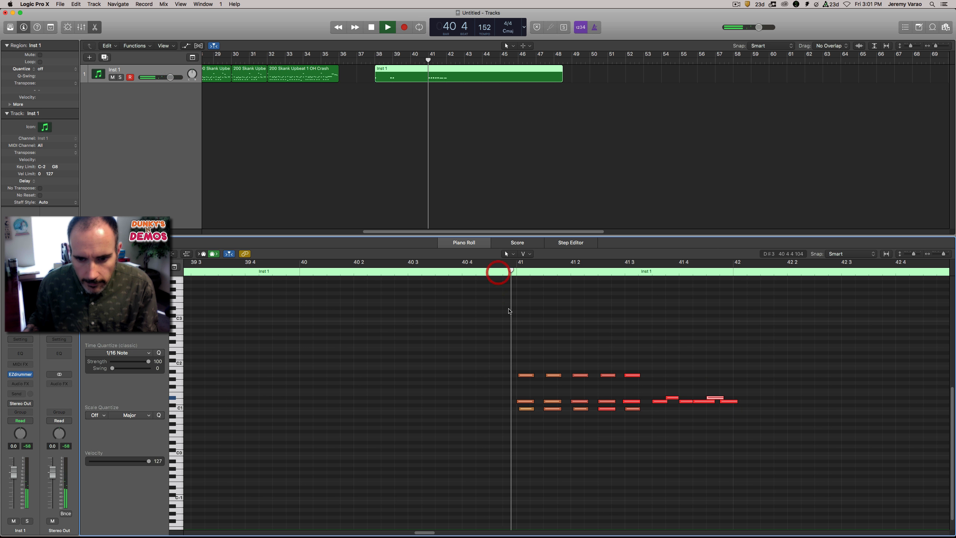
{"action": "key", "text": "space"}
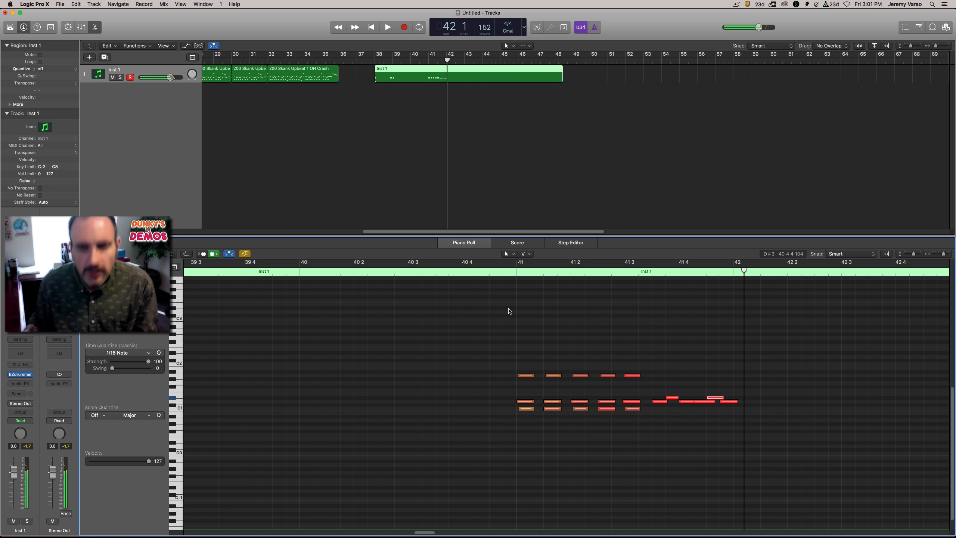
Play the hits and fill from just before bar 38 to the start of bar 42.
{"action": "left_click", "coordinate": [368, 59]}
{"action": "key", "text": "space"}
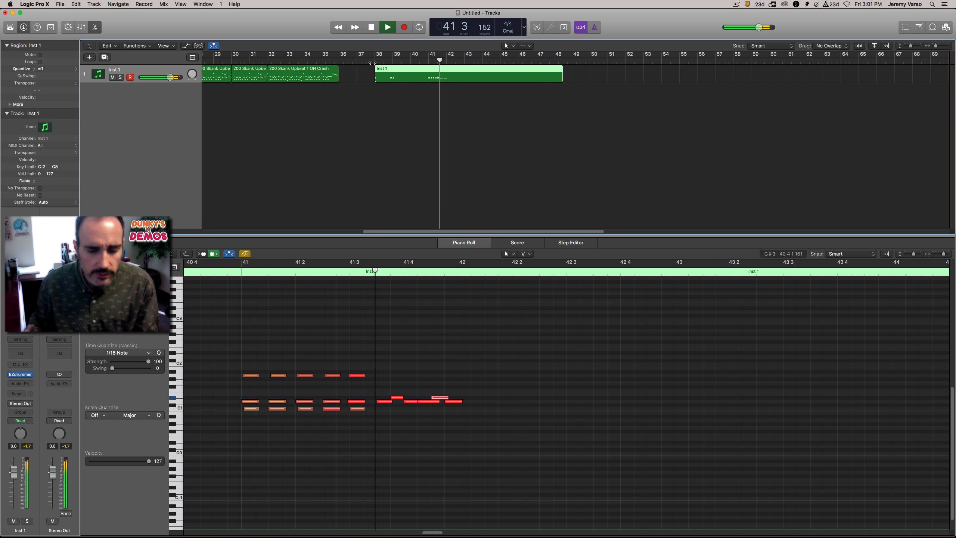
{"action": "key", "text": "space"}
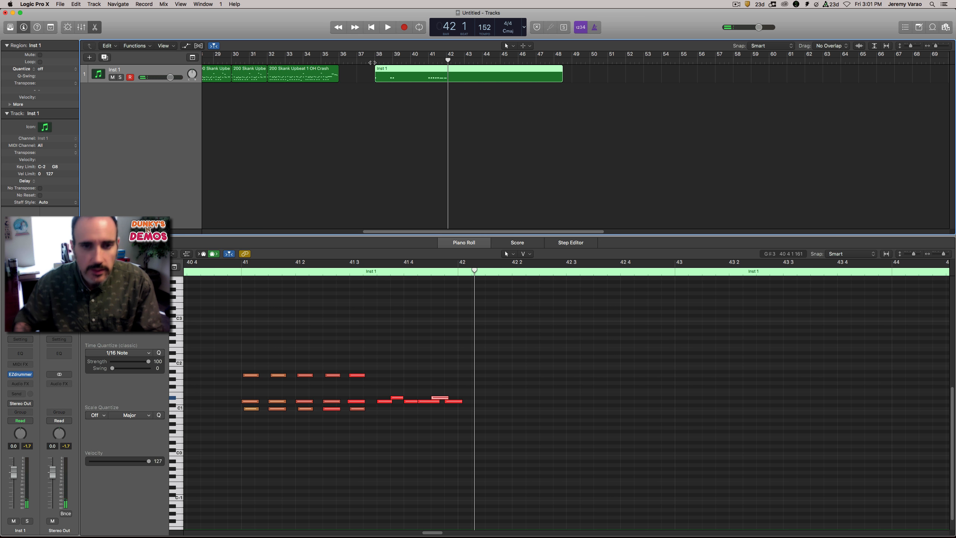
Play the whole arrangement from bar 12 through the end of the fill at bar 42.
{"action": "left_click_drag", "start_coordinate": [423, 235], "coordinate": [286, 230]}
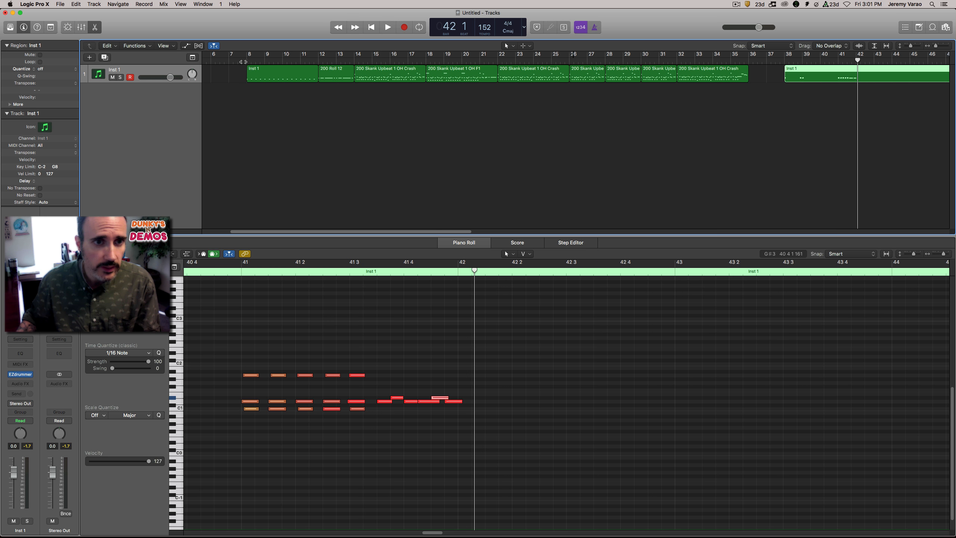
{"action": "left_click", "coordinate": [315, 60]}
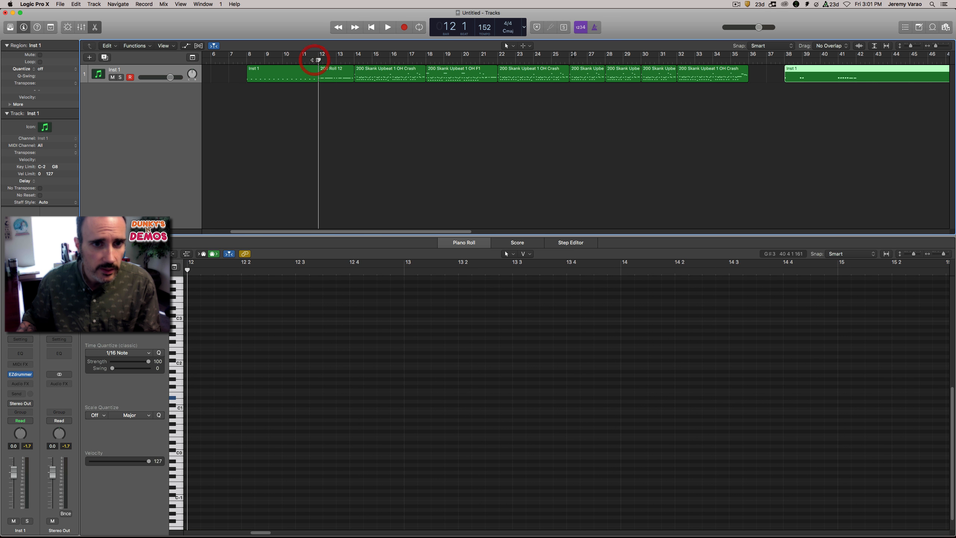
{"action": "key", "text": "space"}
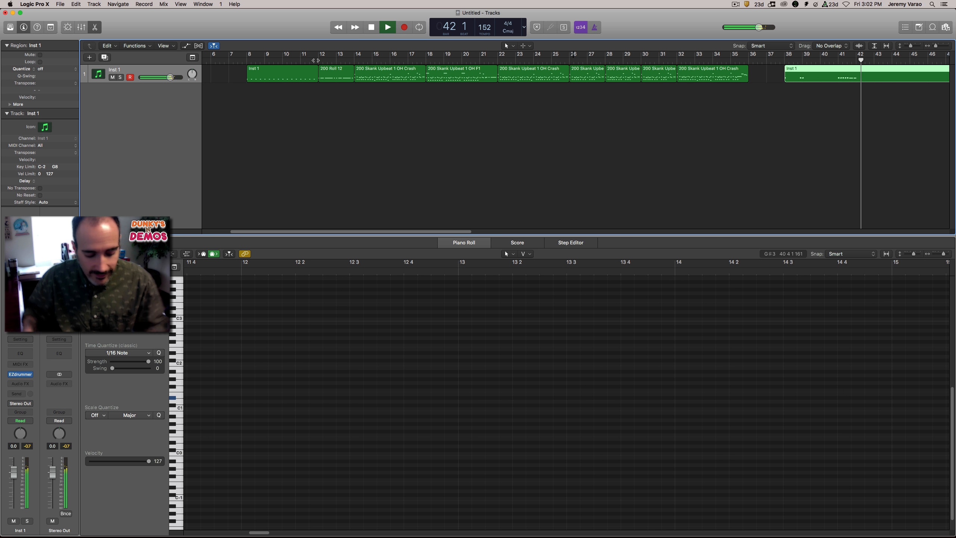
{"action": "key", "text": "space"}
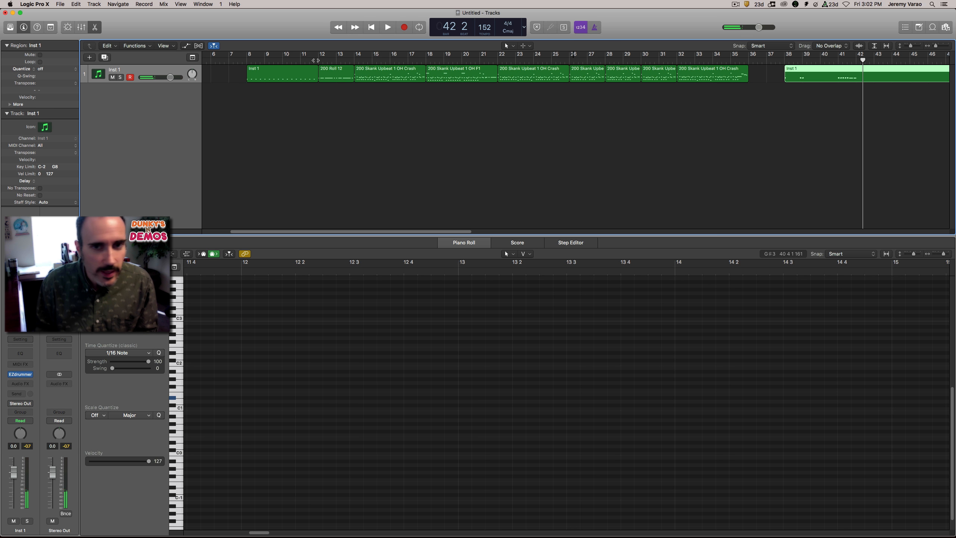
Show the EZdrummer groove browser, select the 200 Skank Upbeat region at bar 26, and close the plug-in window.
{"action": "left_click", "coordinate": [20, 375]}
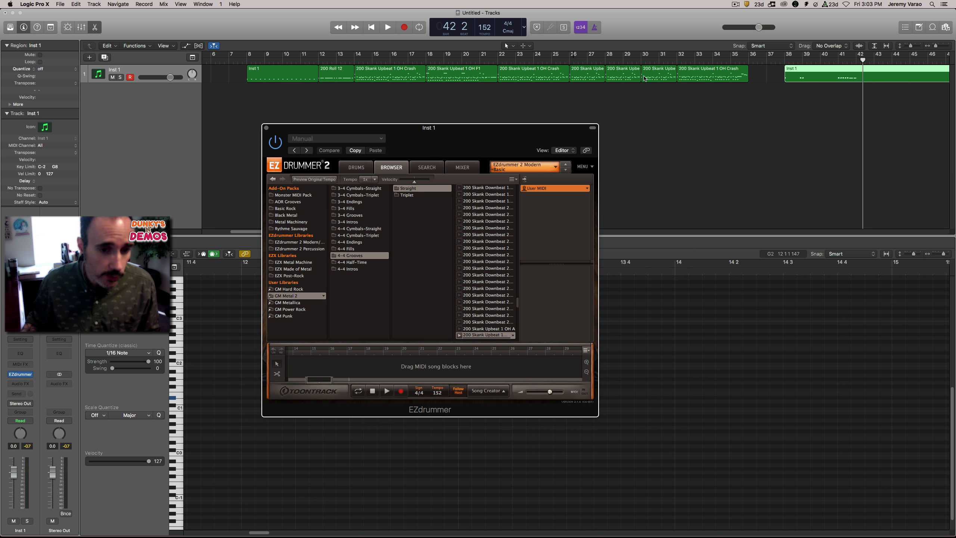
{"action": "left_click", "coordinate": [588, 77]}
{"action": "left_click_drag", "start_coordinate": [377, 129], "coordinate": [630, 43]}
{"action": "left_click", "coordinate": [518, 42]}
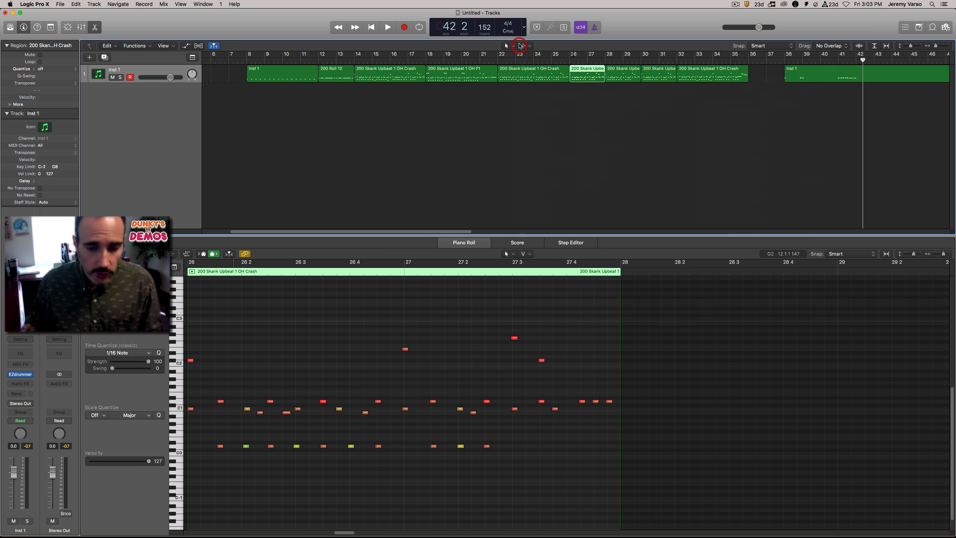